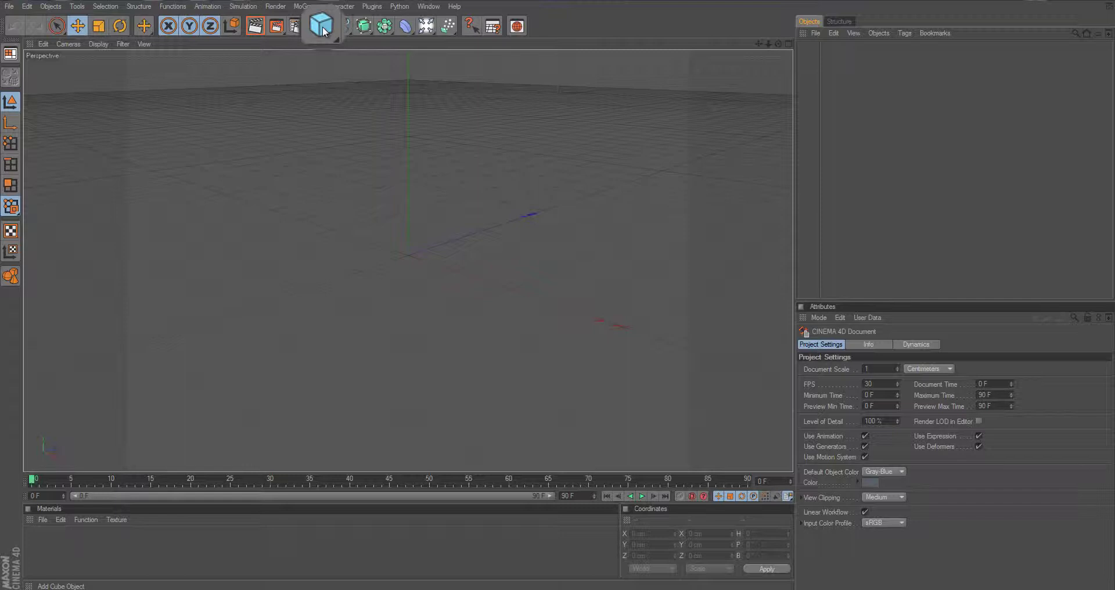
Add a cube primitive to the scene.
left_click_drag(323, 29, 354, 41)
left_click(356, 125)
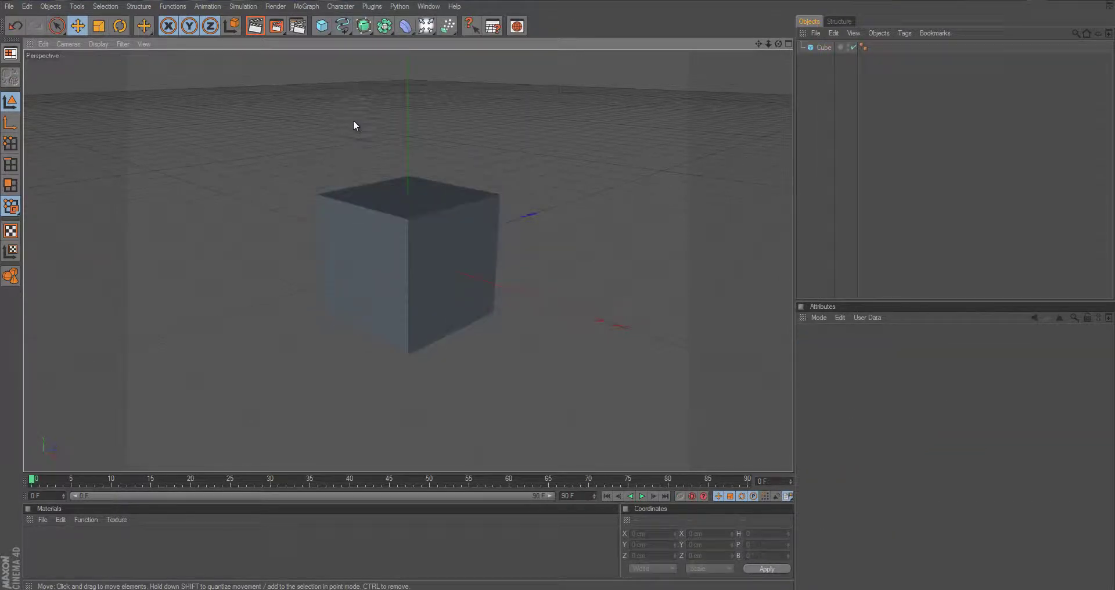
Examine the Save, Multi-Pass, Anti-Aliasing and Options pages of the render settings.
left_click(297, 26)
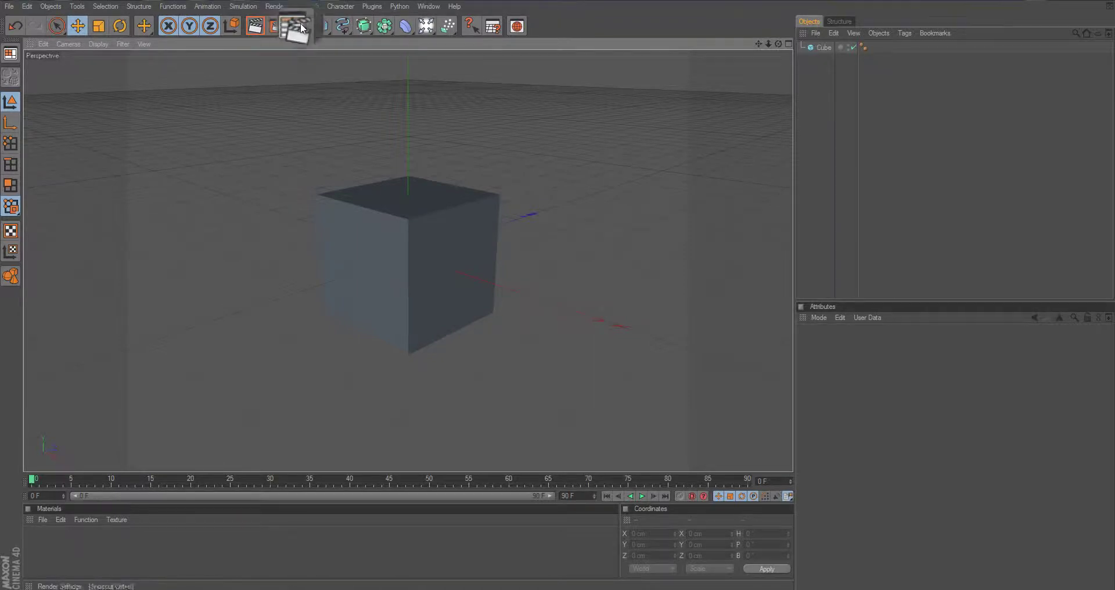
left_click(119, 50)
left_click(113, 43)
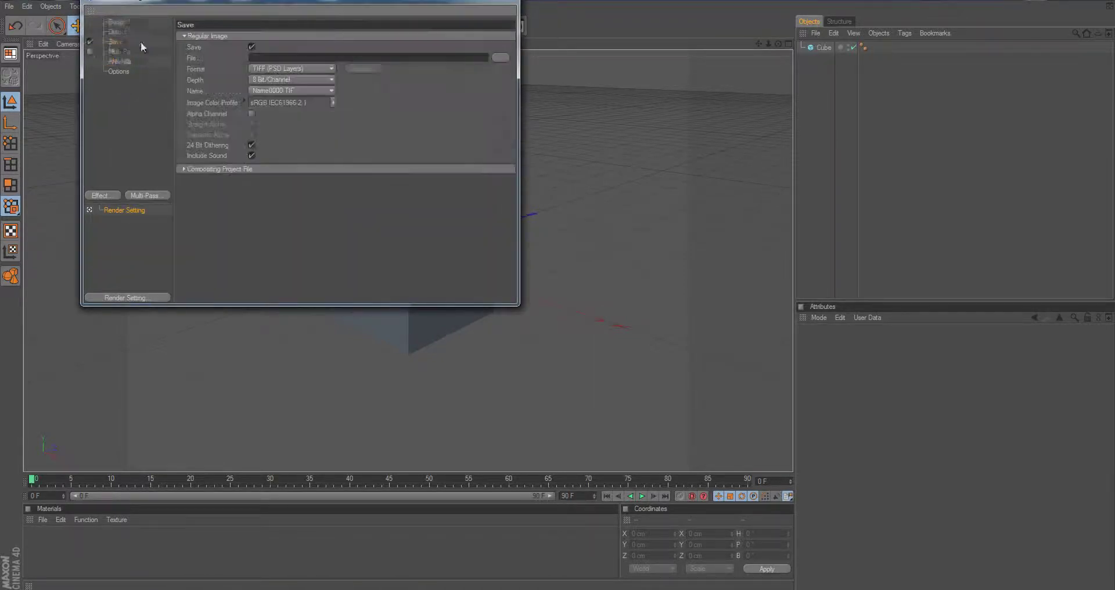
left_click(366, 57)
left_click(114, 51)
left_click(113, 62)
left_click(114, 72)
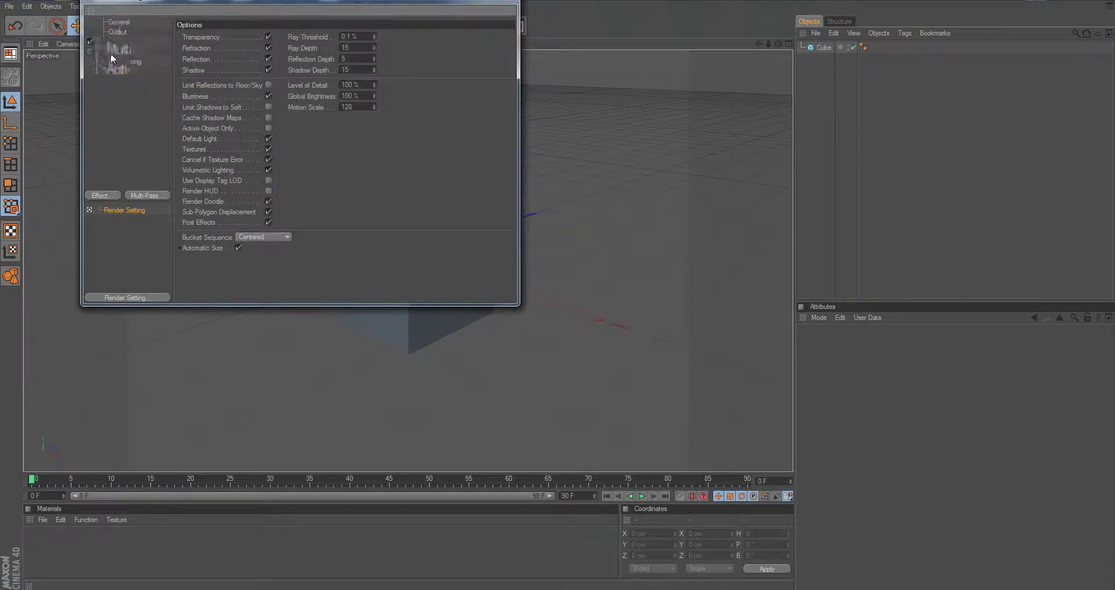
Set the render output's frame range to All Frames and close the render settings.
left_click(114, 24)
left_click(114, 31)
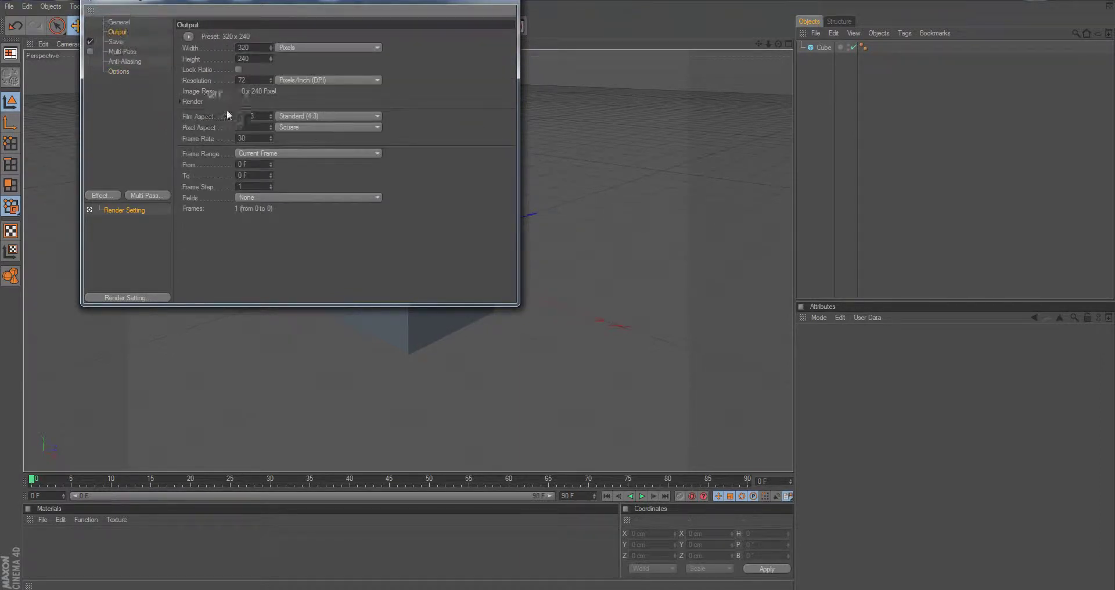
left_click(270, 152)
left_click(264, 183)
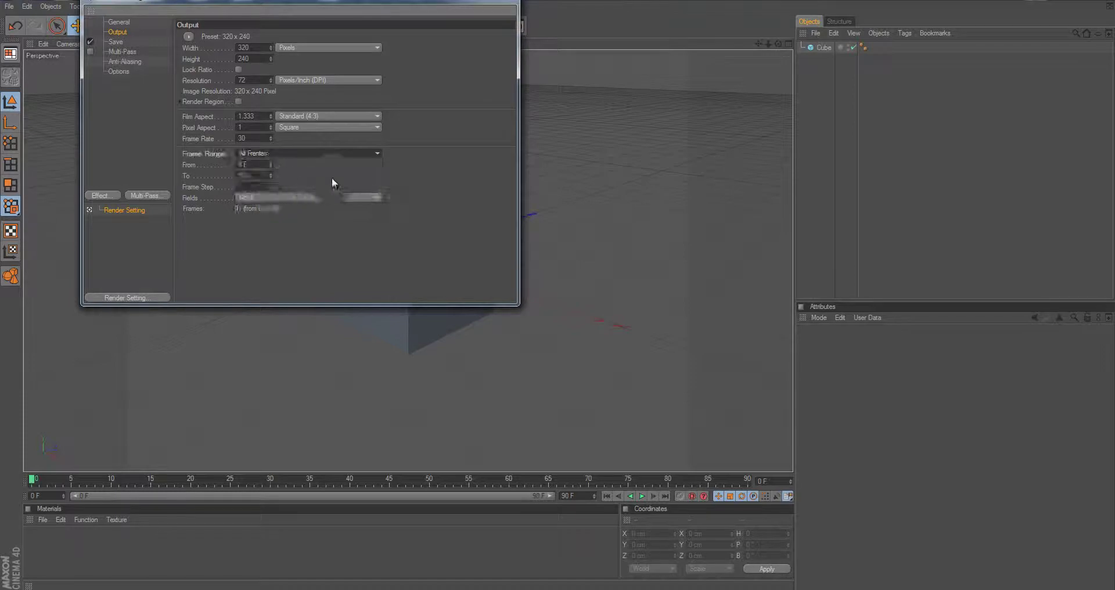
left_click(501, 1)
Start saving the scene and create a destination folder named ESCENAS on the Desktop.
key("ctrl+s")
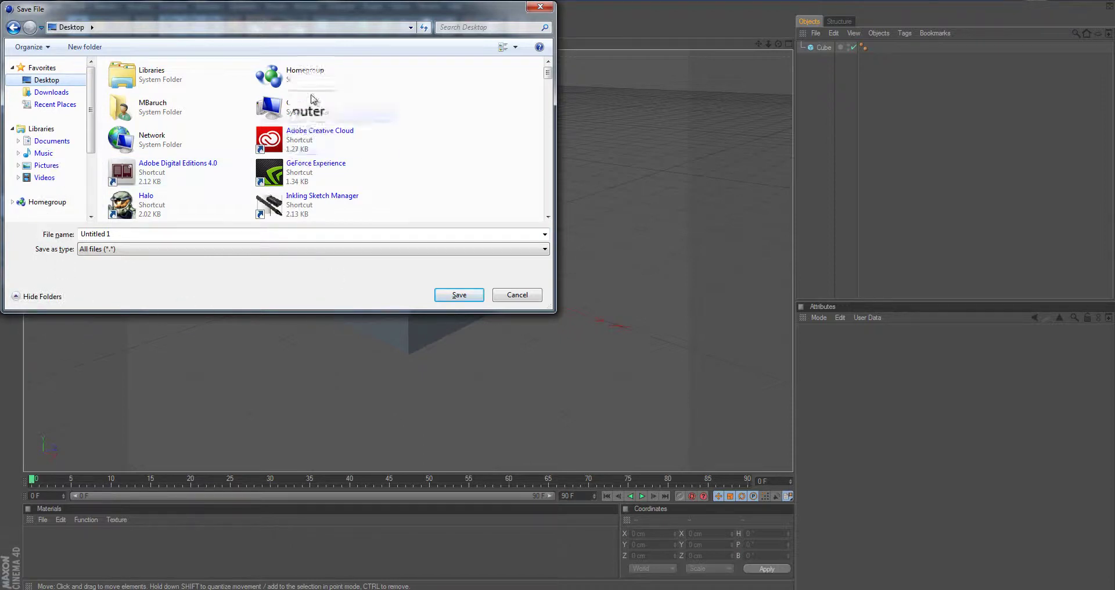
left_click(85, 46)
type("ESCENAS")
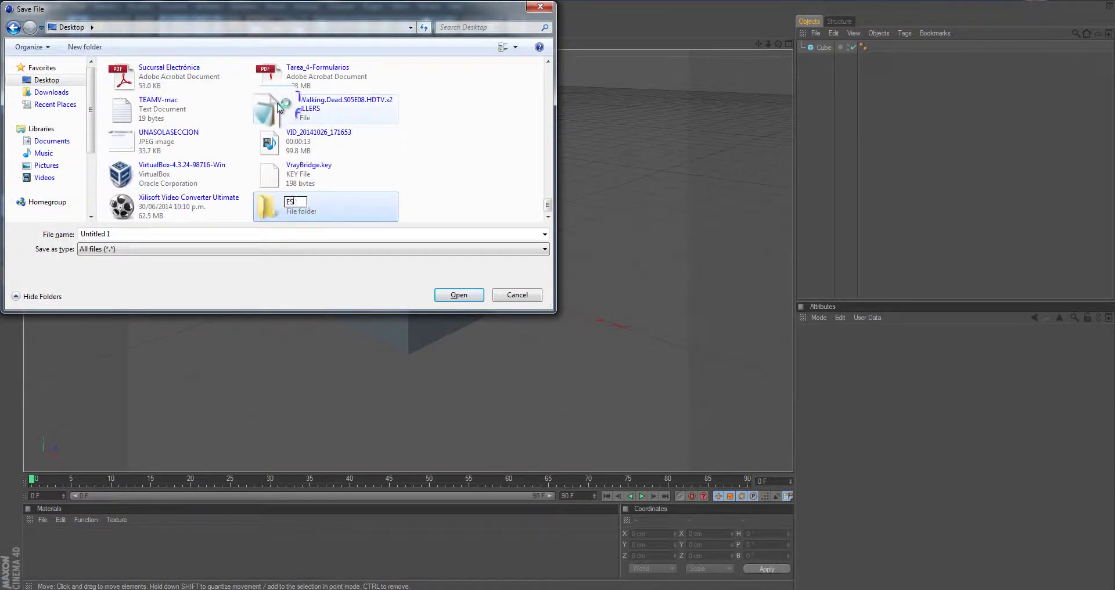
key("Return")
key("Return")
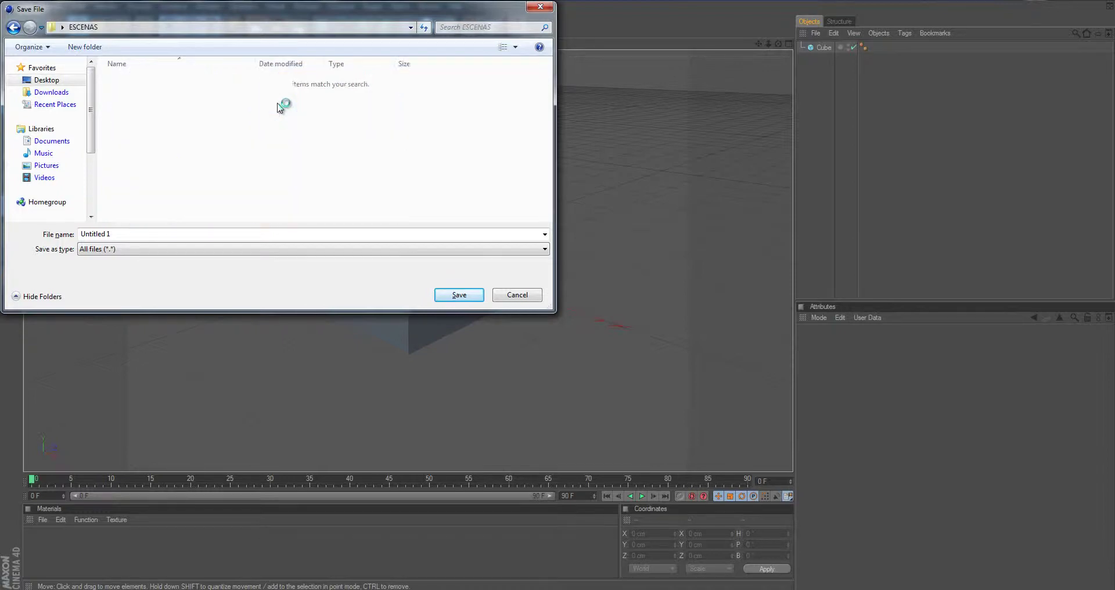
Save the cube scene as 1 in the ESCENAS folder.
left_click(163, 234)
type("1")
left_click(457, 295)
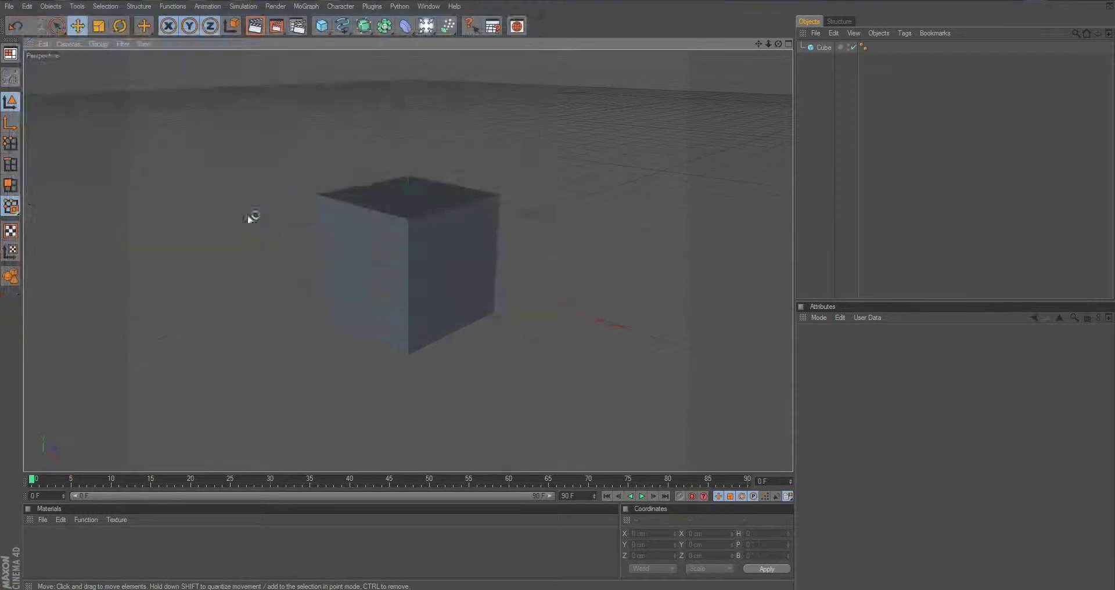
Replace the cube with a tall Landscape primitive and save the scene as 2 in the ESCENAS folder.
left_click(409, 251)
key("Delete")
left_click_drag(322, 26, 409, 103)
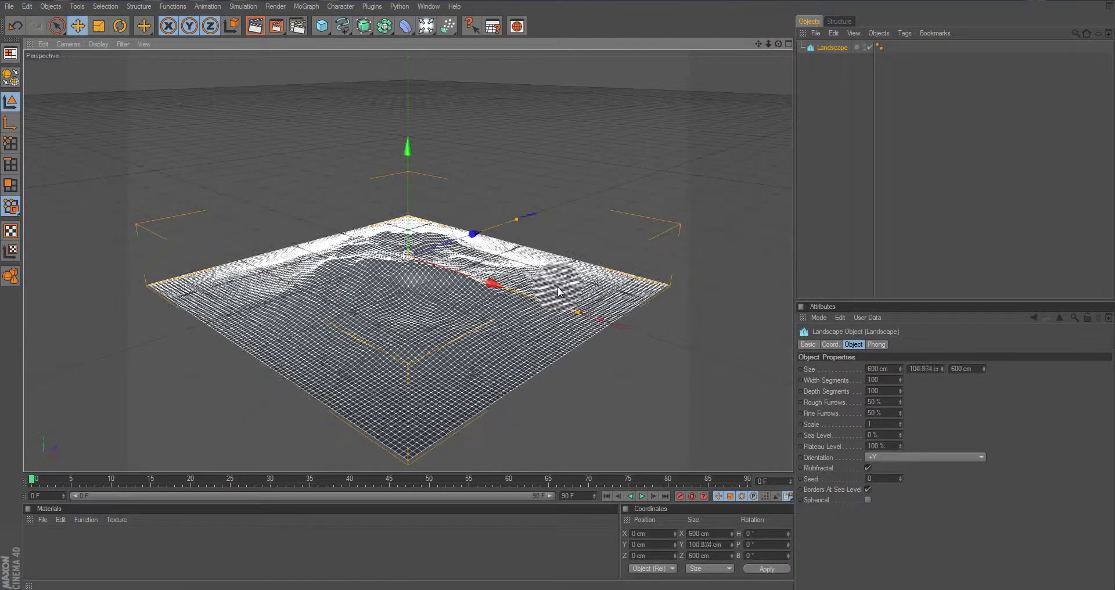
left_click(246, 103)
key("ctrl+shift+s")
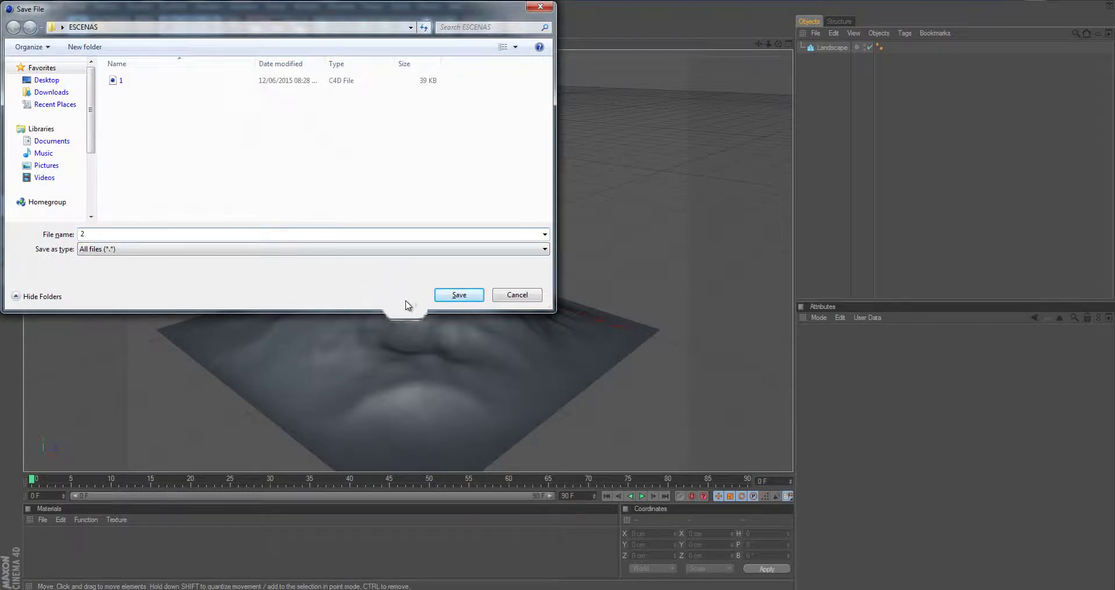
left_click(458, 295)
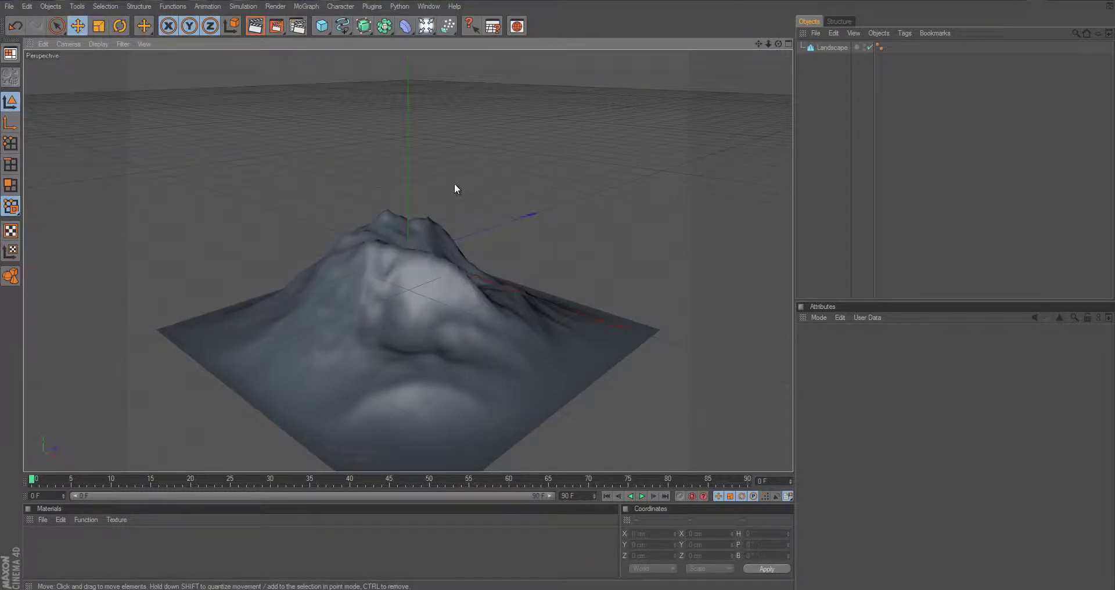
Review the Output and Save pages of the render settings for the landscape scene.
left_click(298, 25)
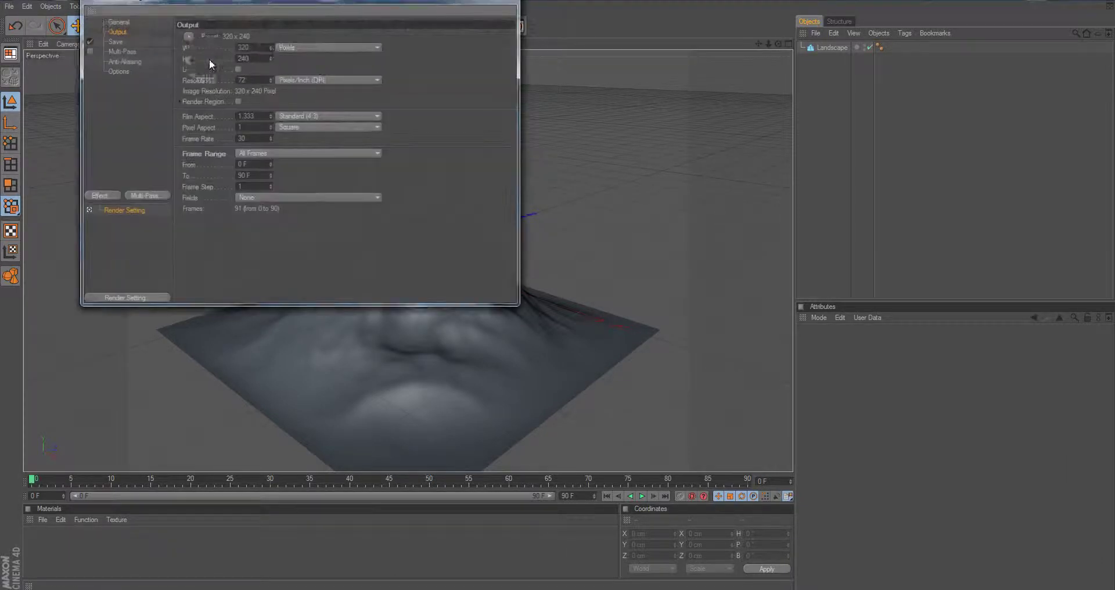
left_click(115, 42)
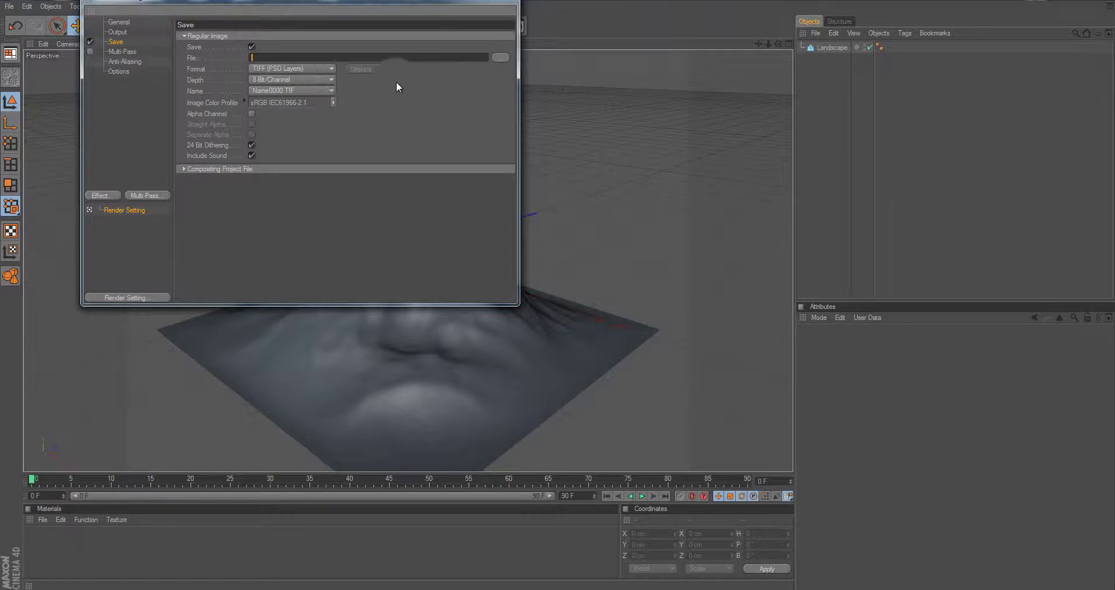
left_click(505, 2)
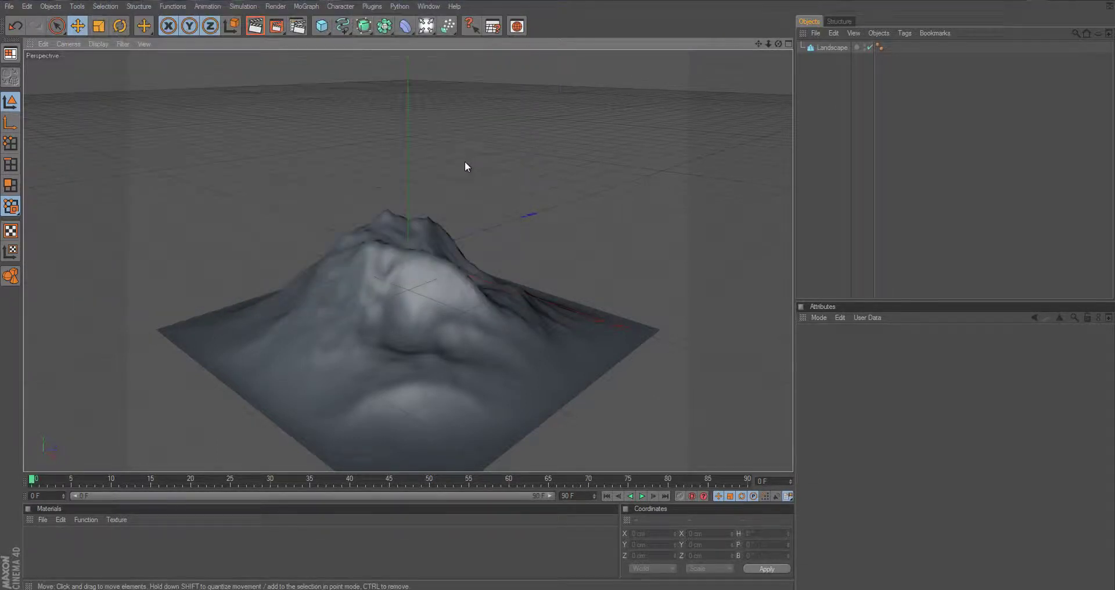
Replace the landscape with a Figure primitive and save the scene as 3 in the ESCENAS folder.
left_click_drag(531, 194, 393, 261, "alt")
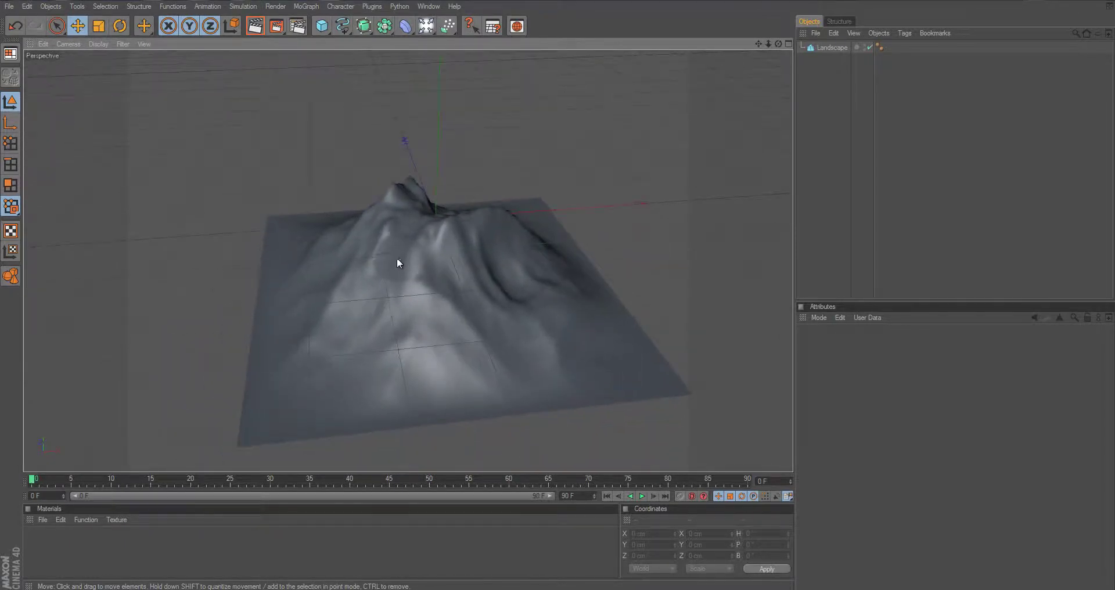
left_click(415, 295)
key("Delete")
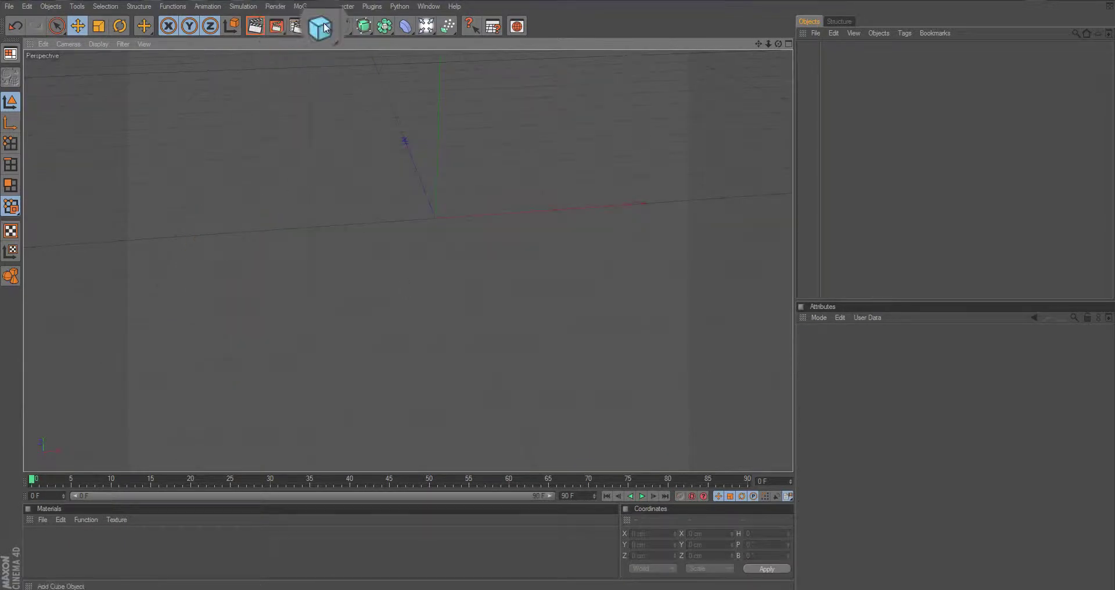
left_click_drag(324, 27, 463, 93)
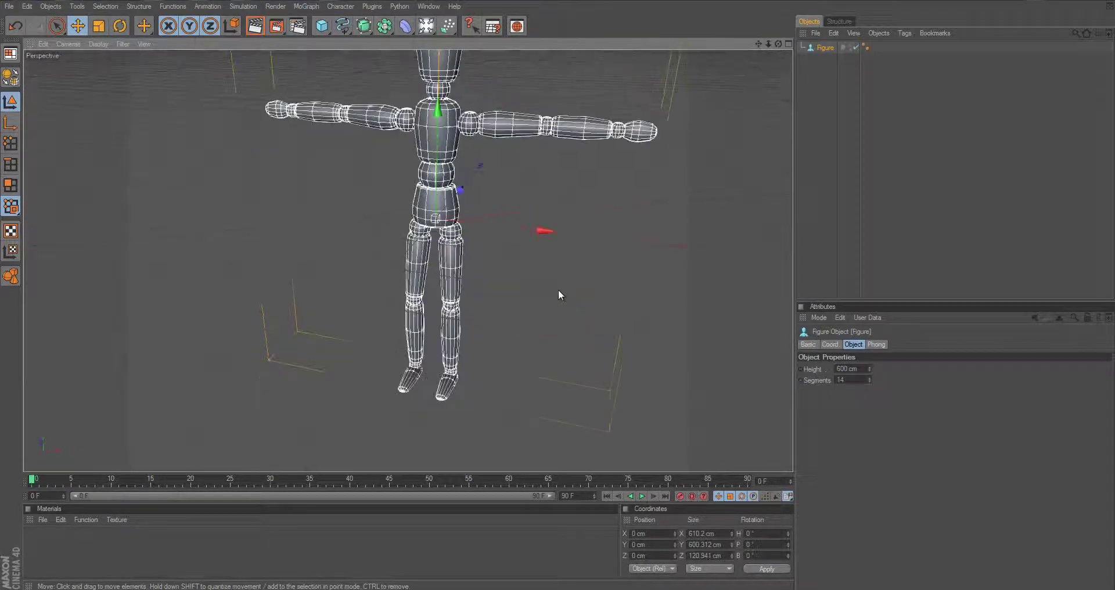
key("ctrl+shift+s")
left_click(123, 248)
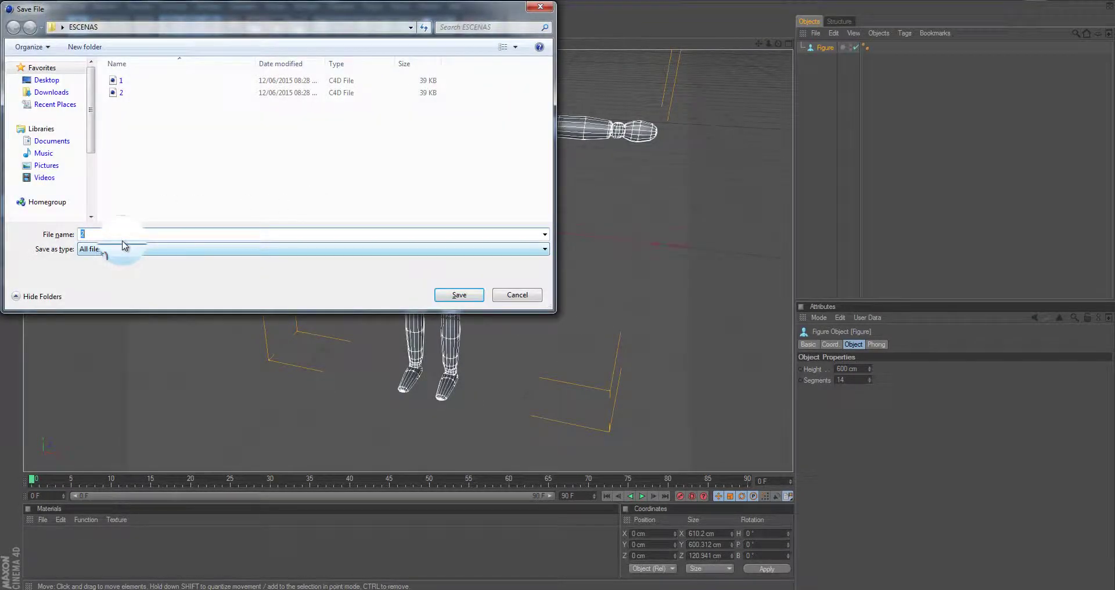
left_click(458, 295)
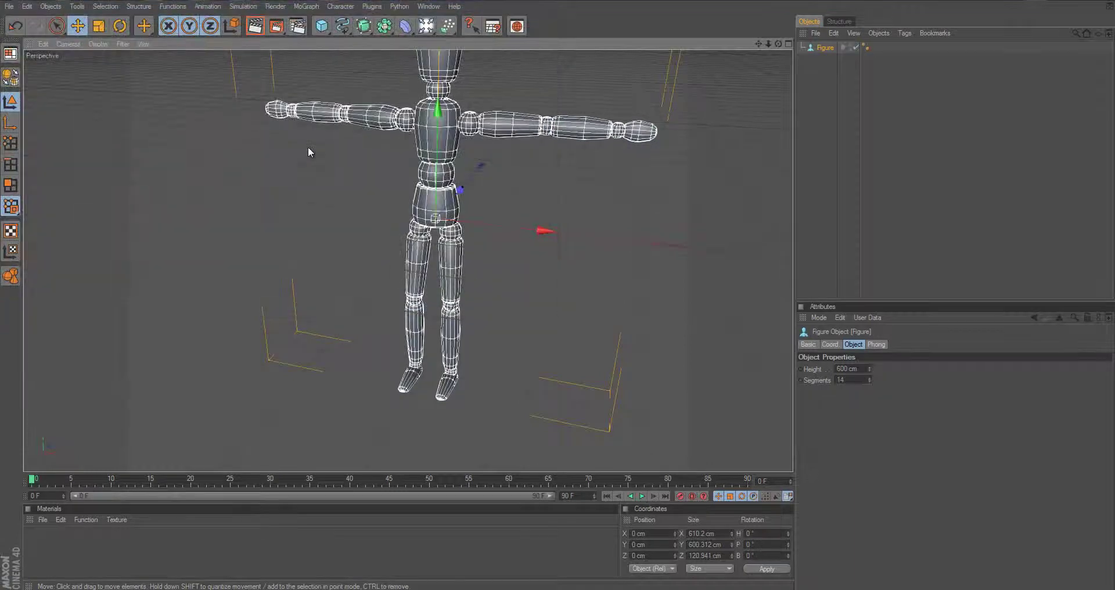
Deselect the figure and close project 3.c4d, saving its changes.
left_click(308, 152)
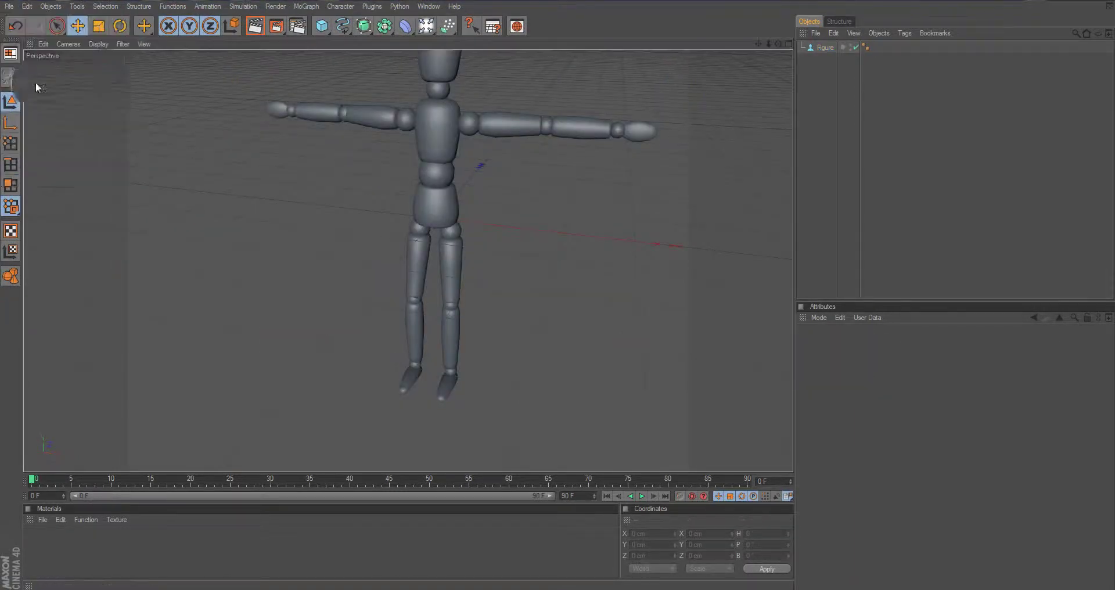
key("ctrl+F4")
left_click(513, 340)
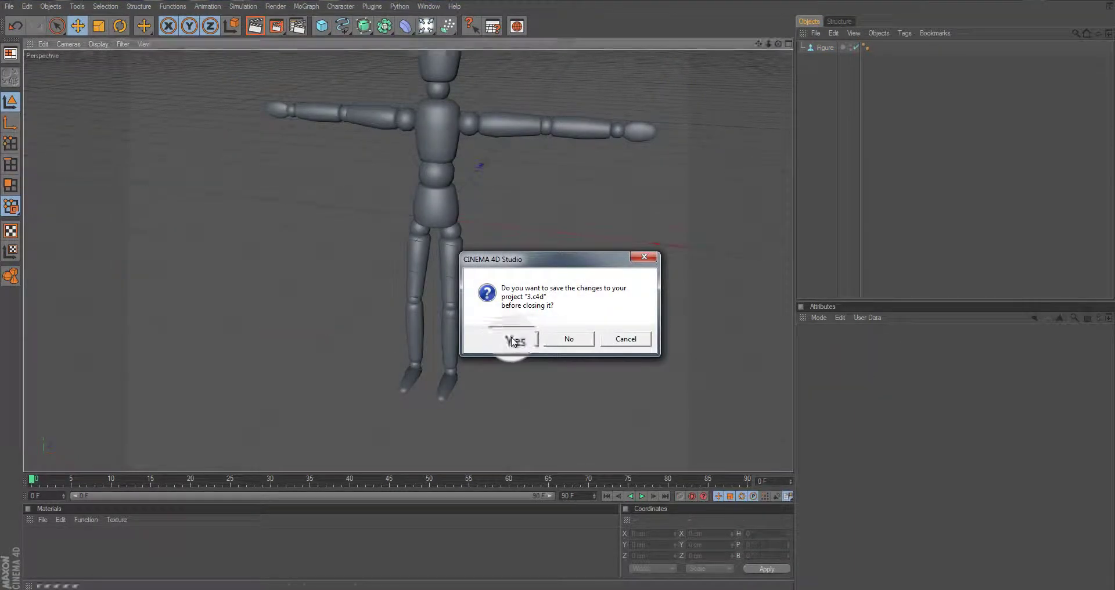
Open the Render Queue without saving the untitled project, and enlarge the queue window.
left_click(272, 6)
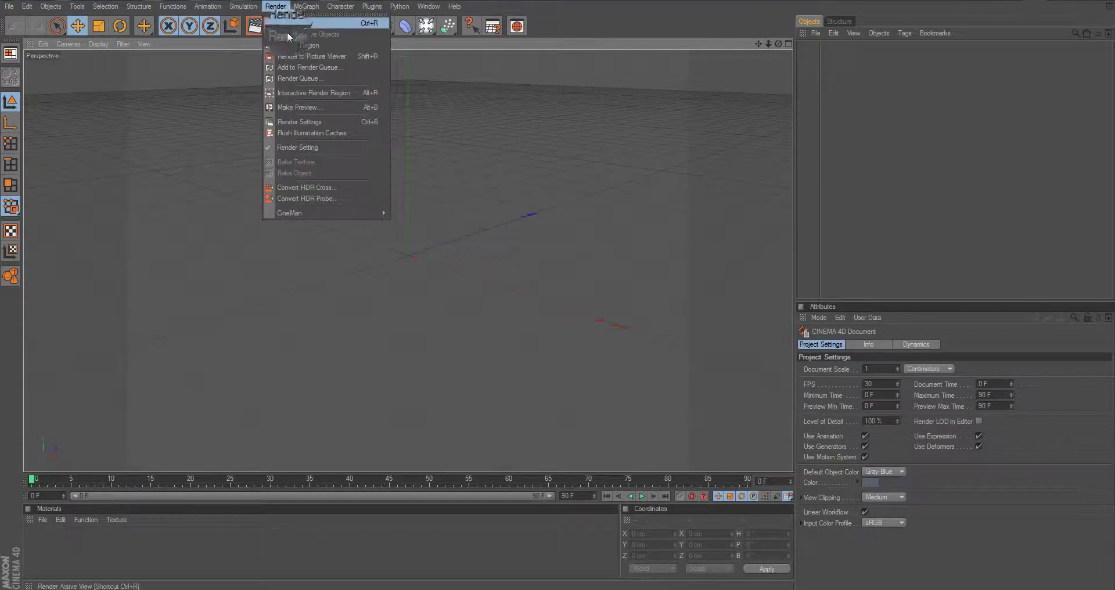
left_click(308, 76)
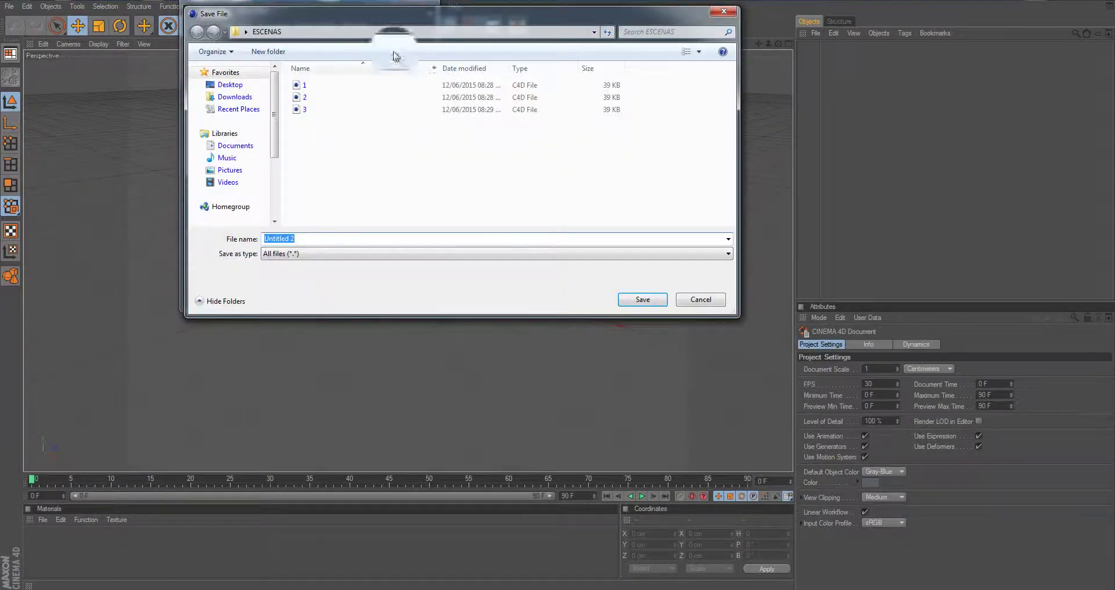
left_click_drag(363, 11, 541, 67)
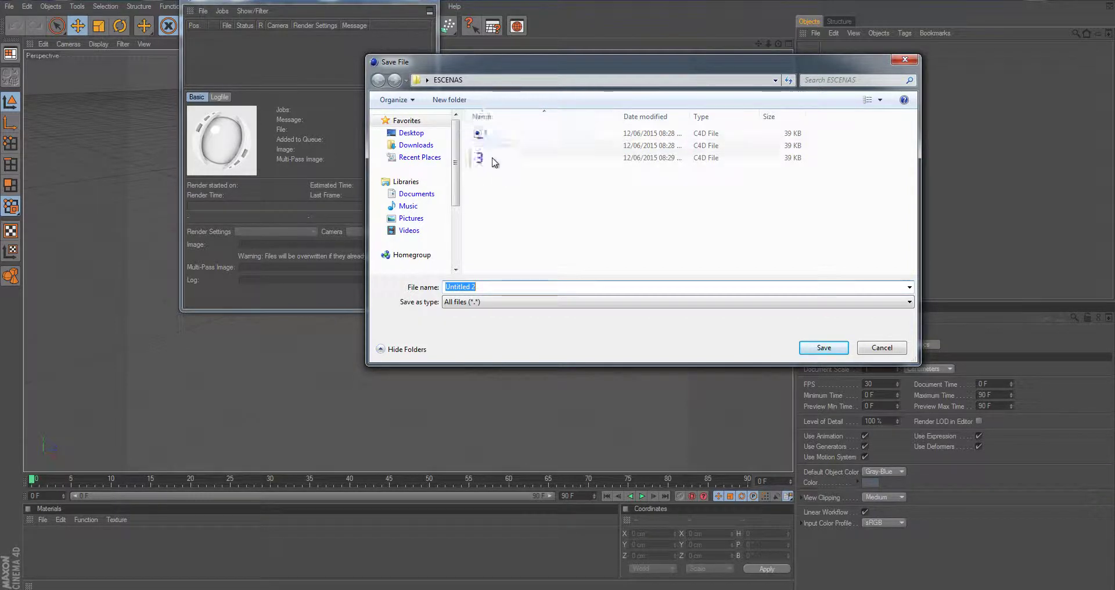
left_click(882, 348)
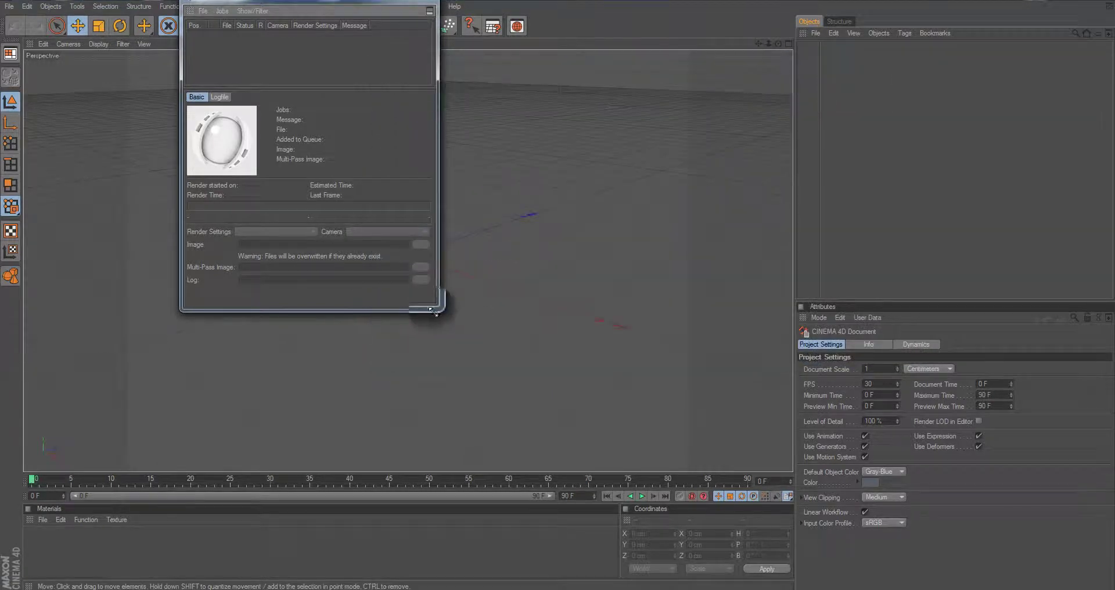
left_click_drag(436, 310, 658, 369)
Add the scenes 1, 2 and 3 from the ESCENAS folder to the render queue.
left_click(203, 11)
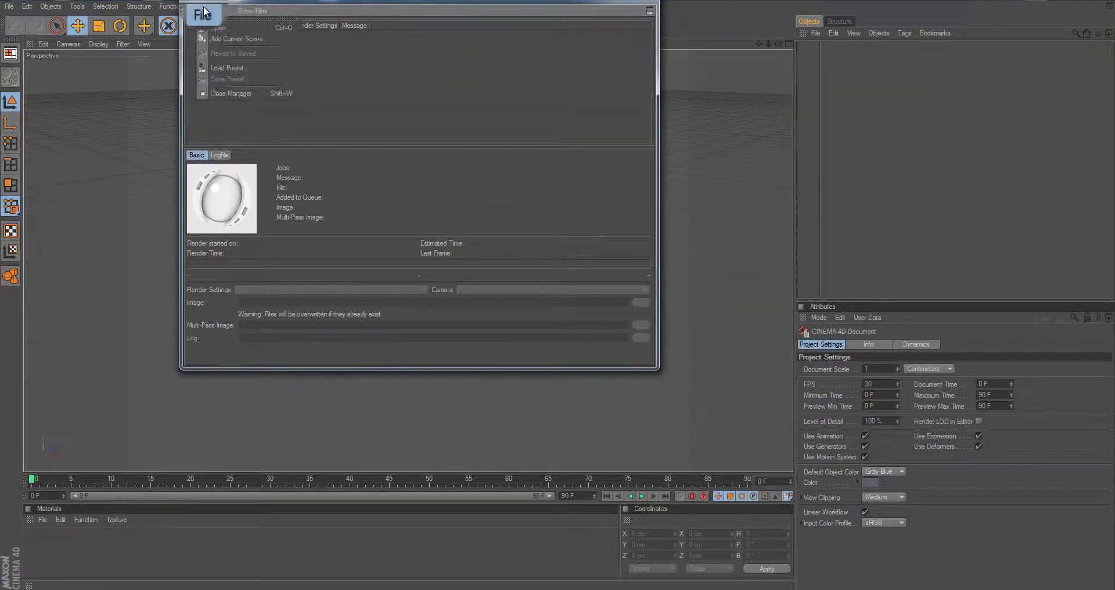
left_click(234, 36)
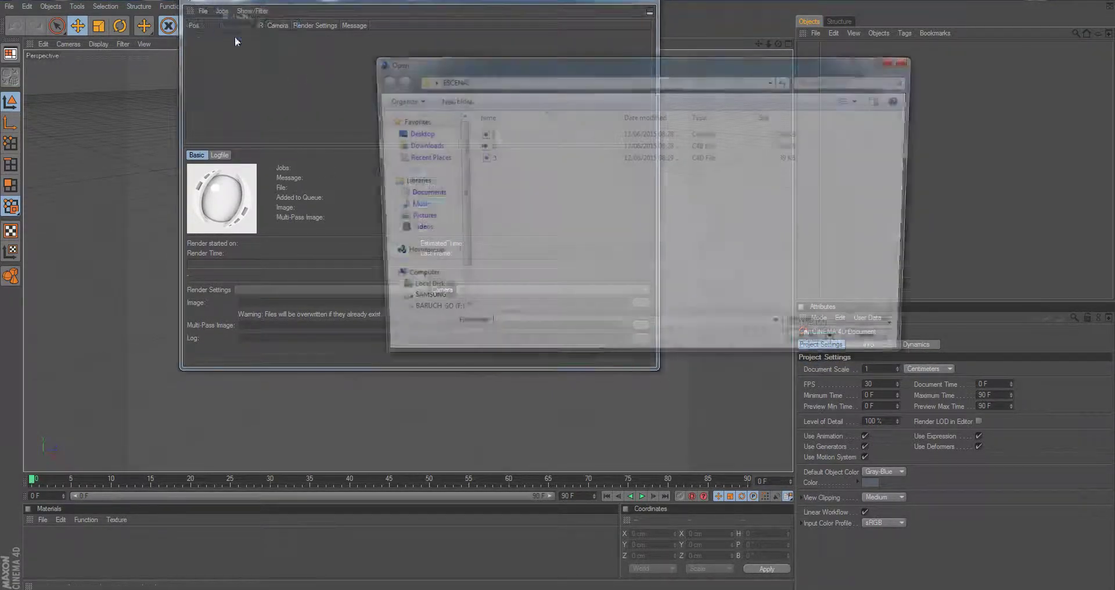
double_click(491, 134)
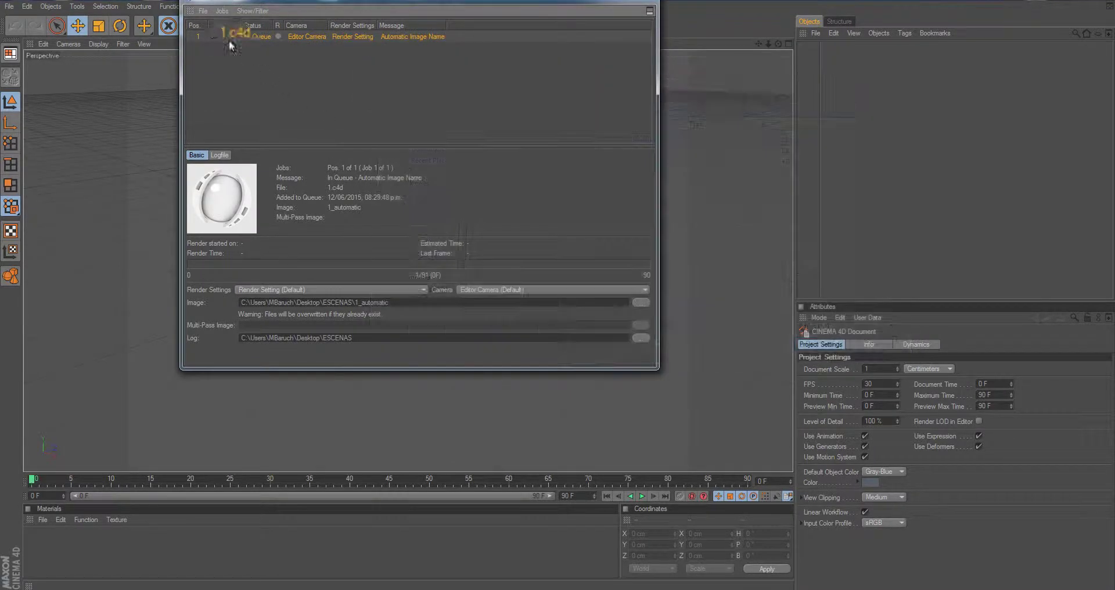
left_click(203, 12)
left_click(212, 36)
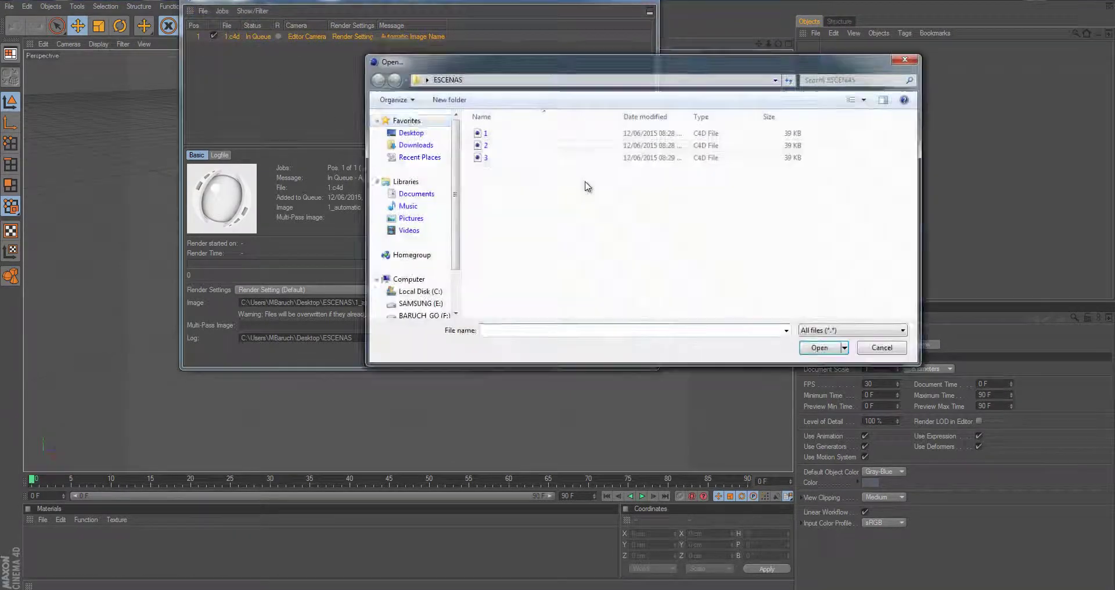
double_click(511, 146)
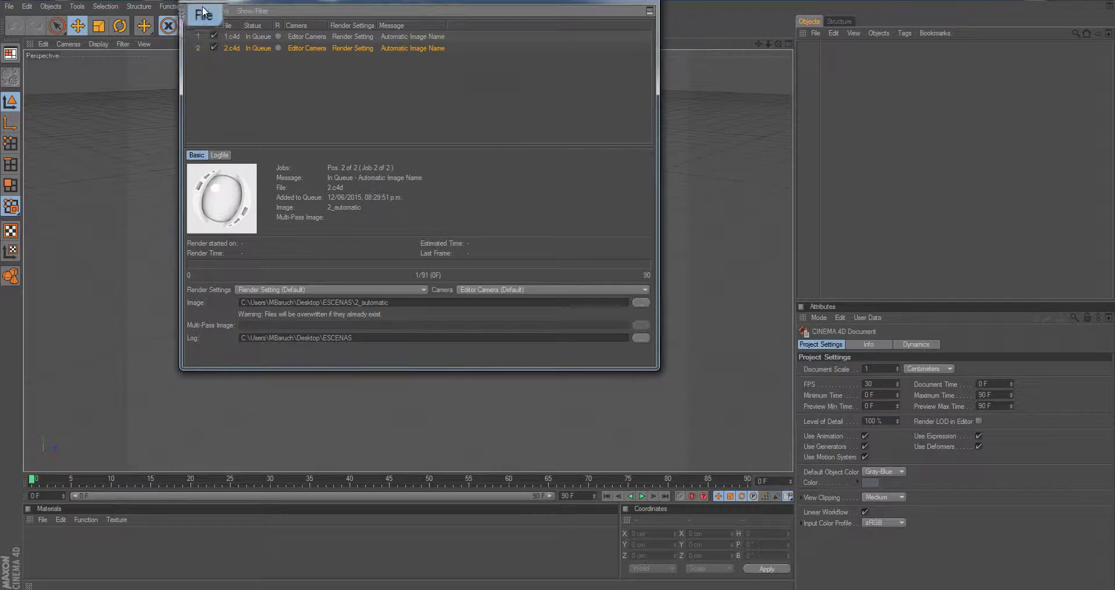
left_click(203, 11)
left_click(215, 27)
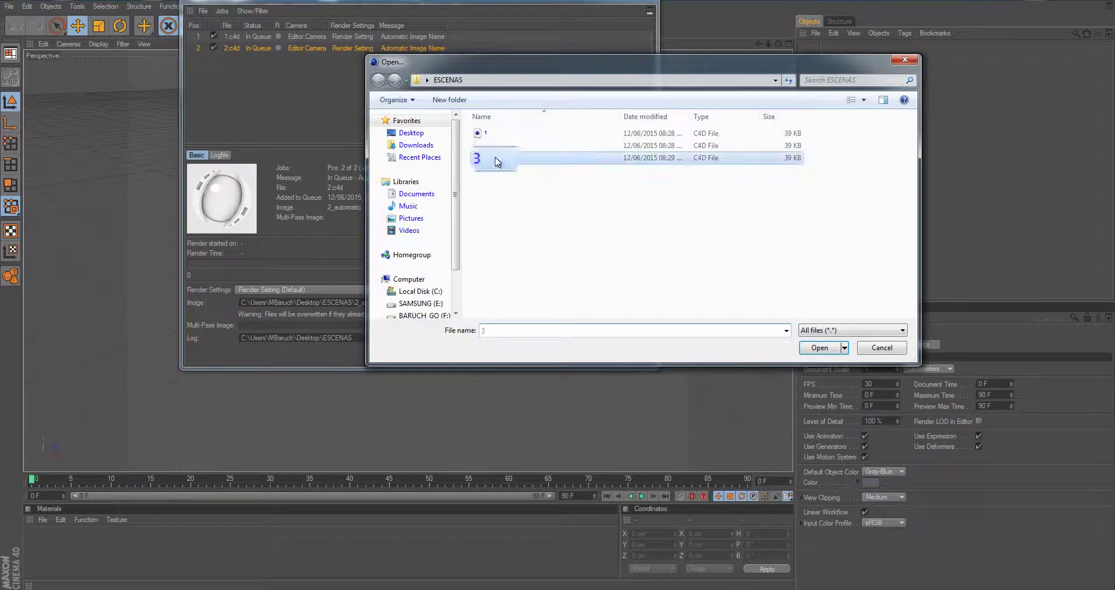
double_click(495, 159)
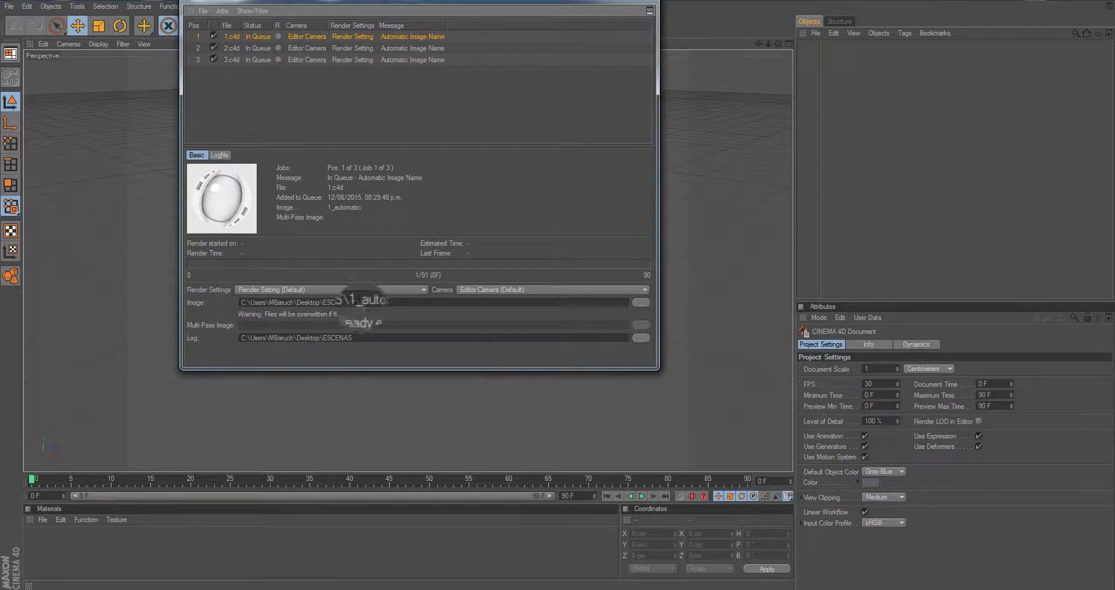
Examine the queued scenes' output image path and camera choice, and the queue's file and job commands.
left_click_drag(355, 302, 429, 301)
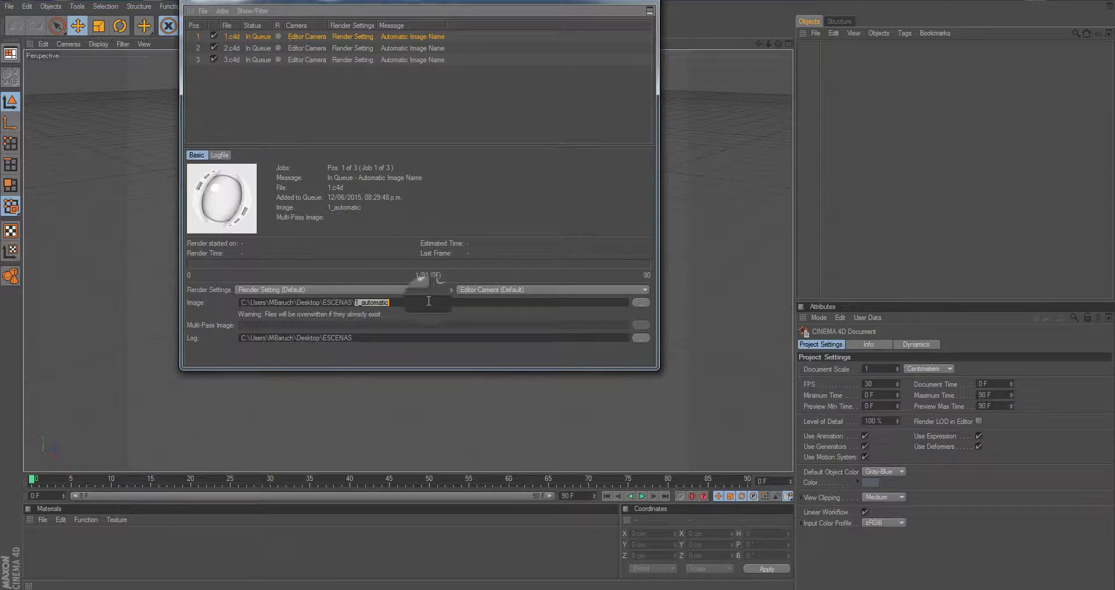
left_click(482, 290)
left_click(482, 290)
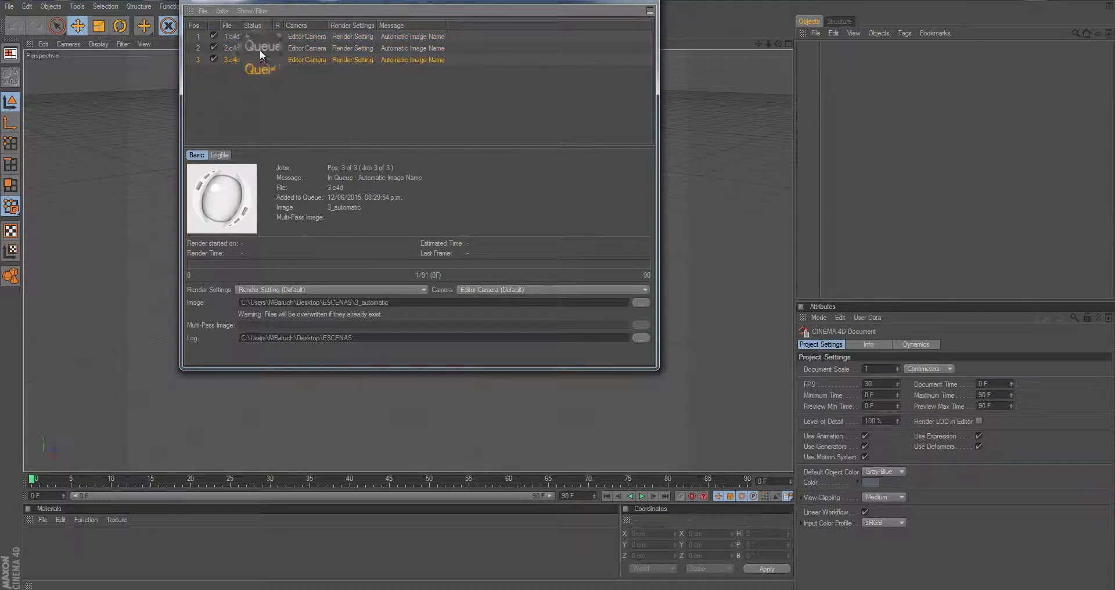
left_click(230, 36)
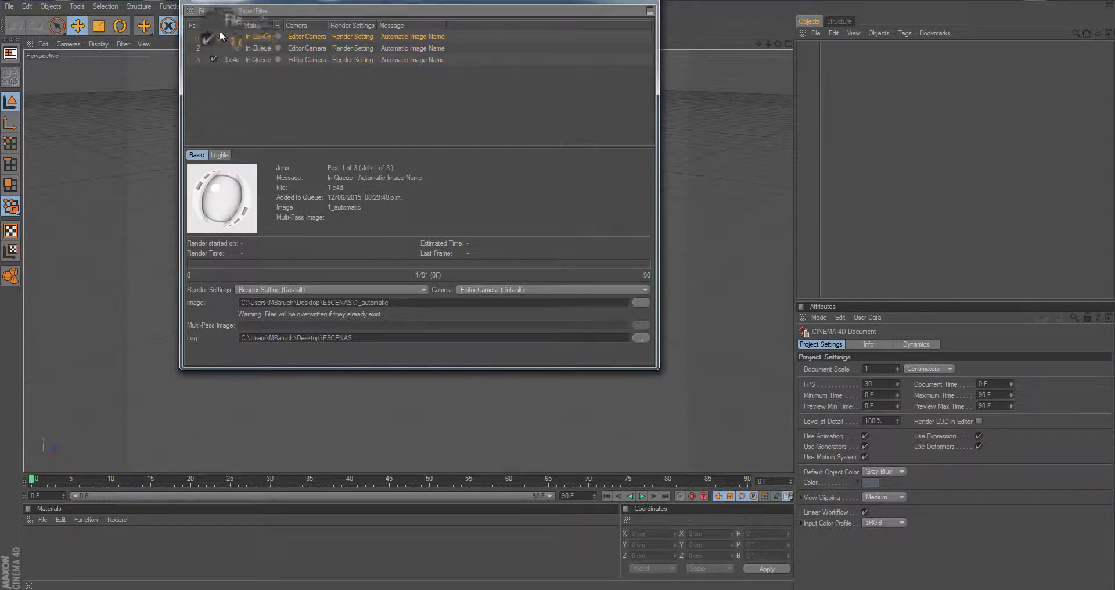
left_click(201, 12)
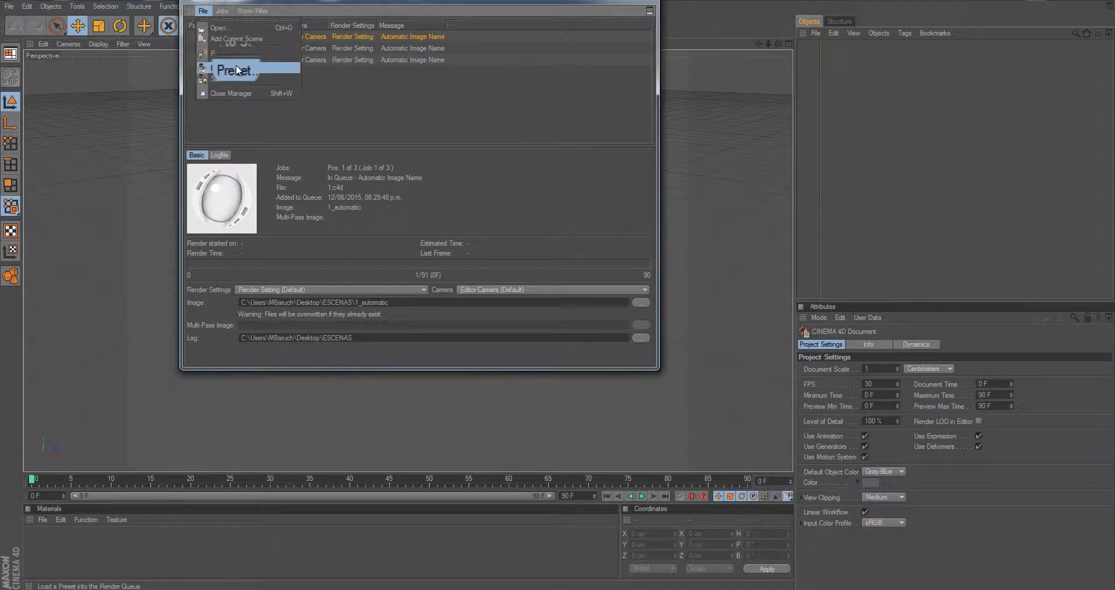
mouse_move(230, 10)
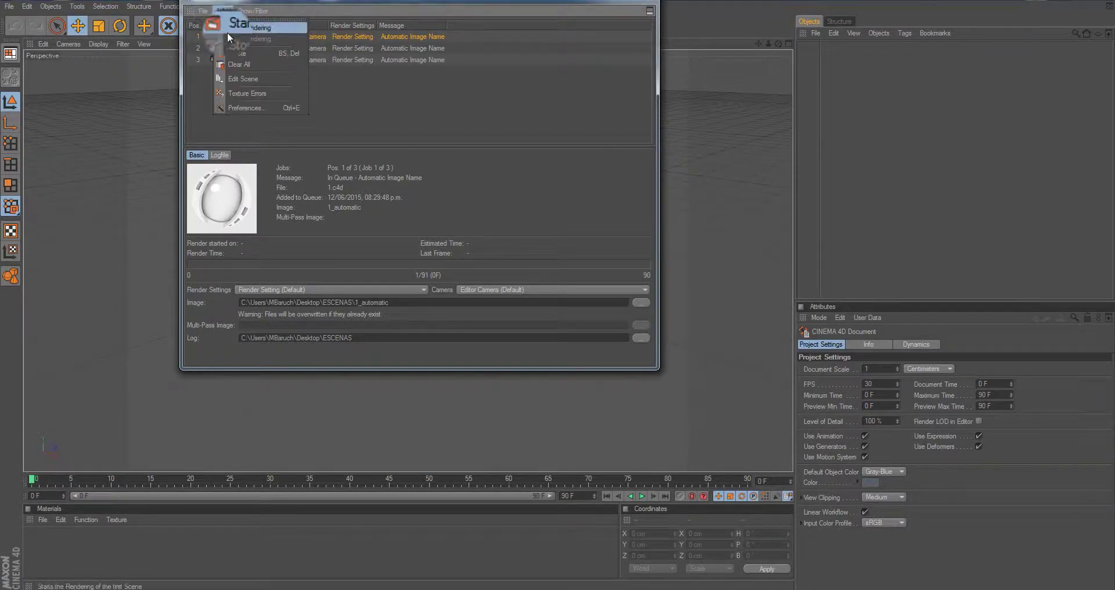
left_click(374, 95)
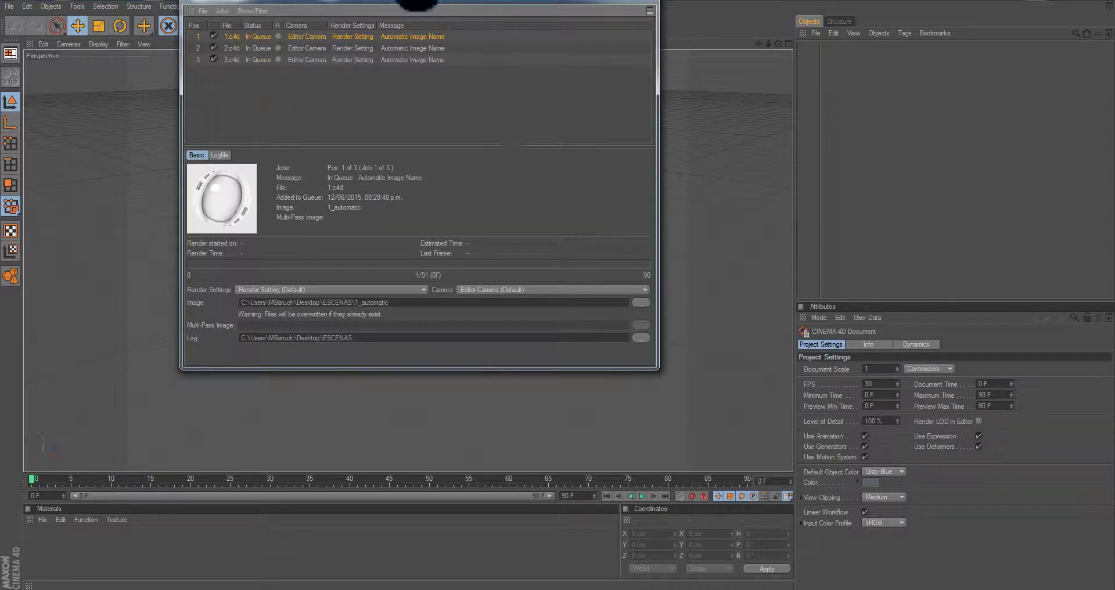
Move the Render Queue window down into full view and close it.
left_click_drag(422, 3, 440, 38)
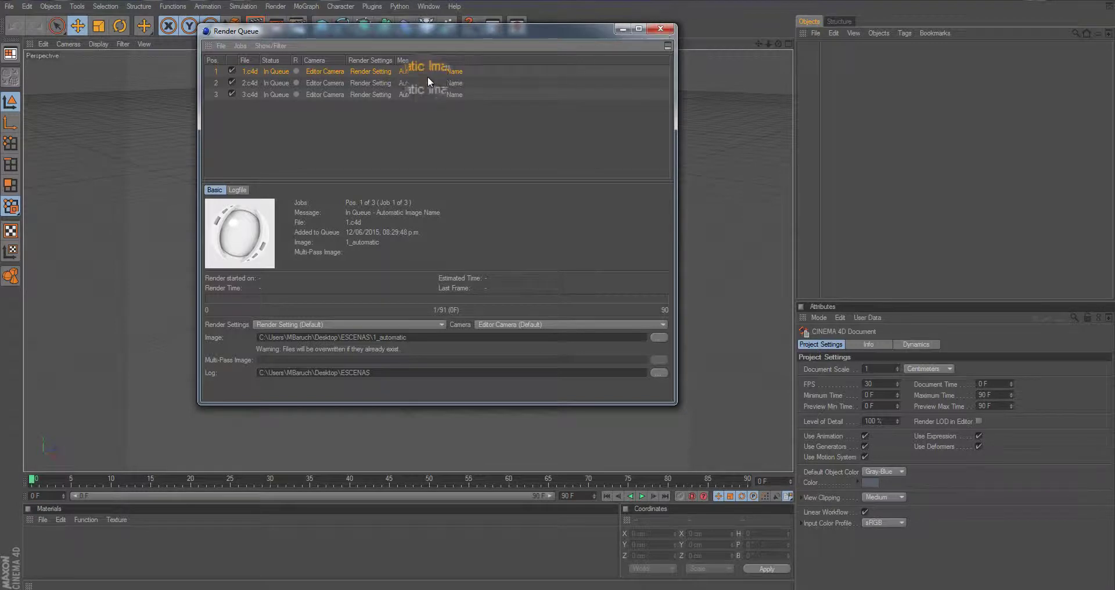
left_click_drag(420, 30, 421, 47)
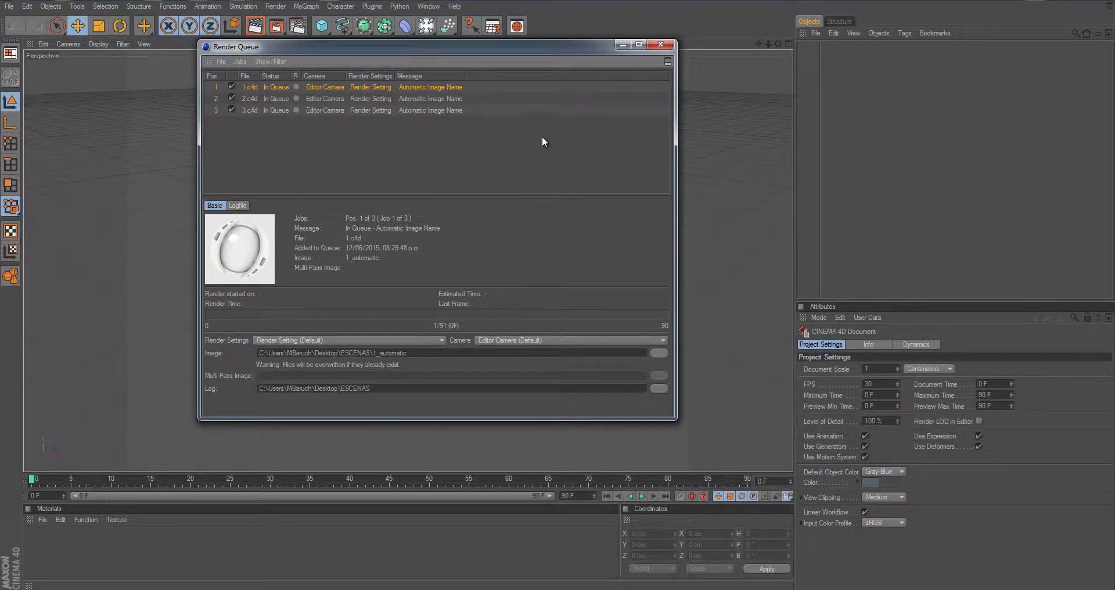
mouse_move(587, 50)
left_mouse_down()
mouse_move(587, 60)
mouse_move(587, 50)
left_mouse_up()
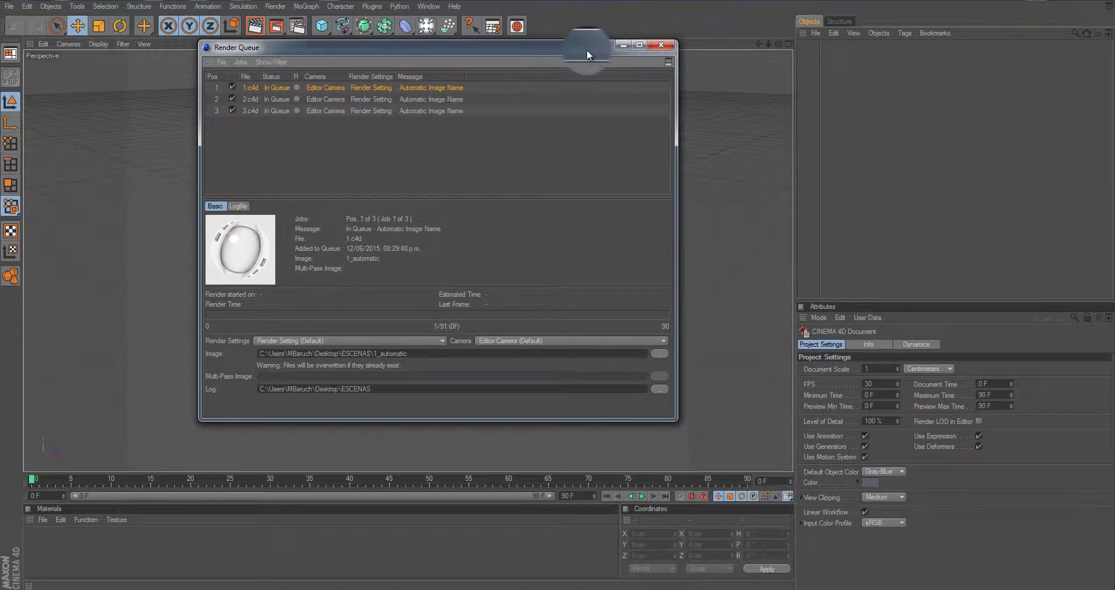
left_click(660, 46)
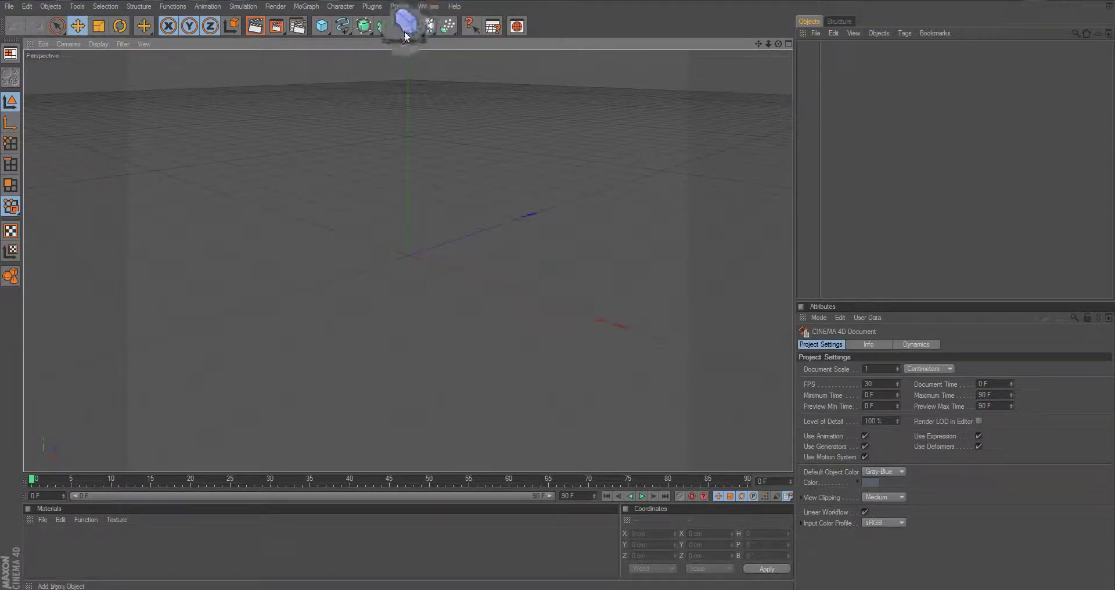
Add a cube primitive to the empty scene.
left_click_drag(321, 25, 360, 37)
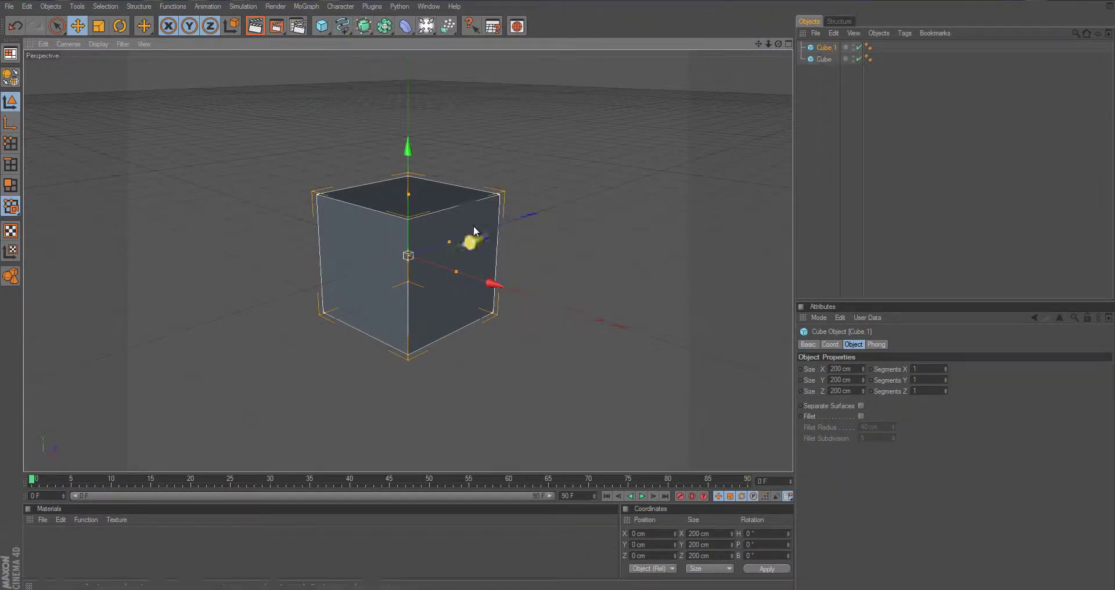
left_click_drag(473, 229, 536, 294)
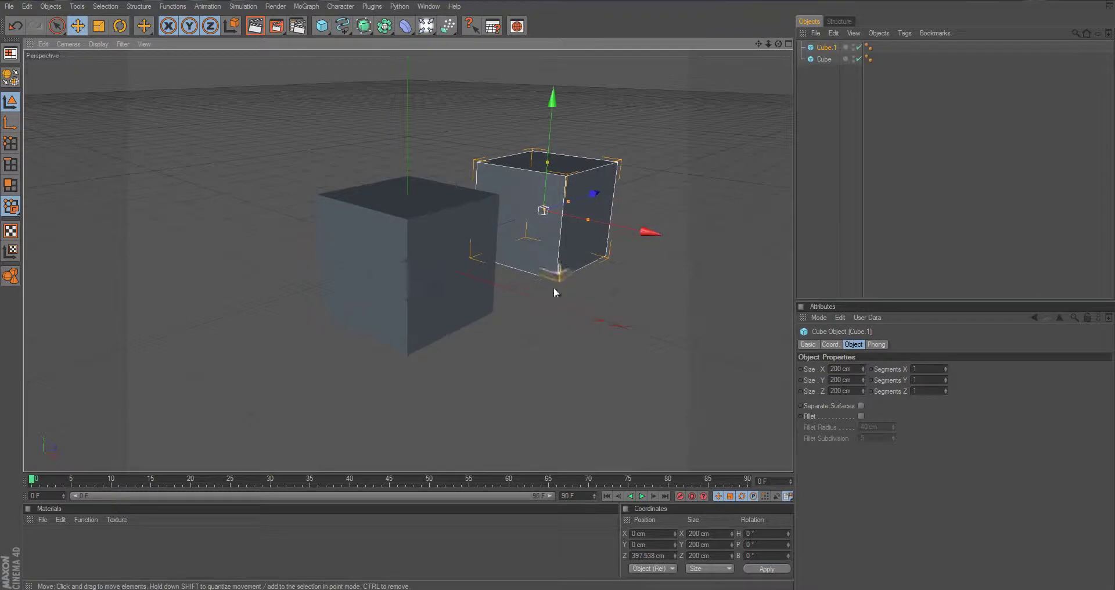
middle_click_drag(555, 290, 409, 256, "alt")
key("Delete")
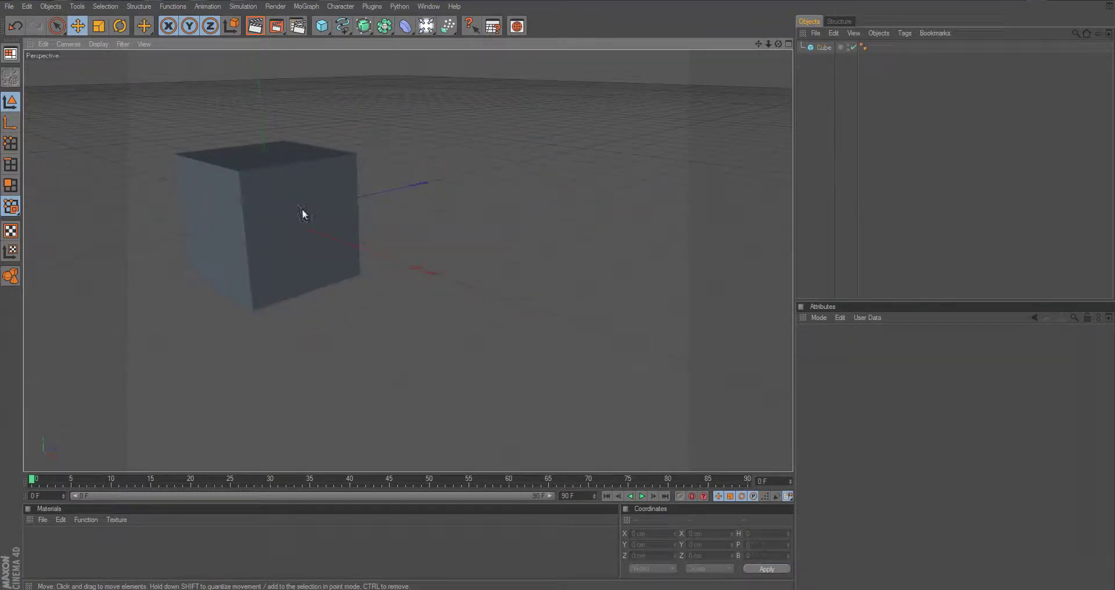
Make two copies of the cube, one about 497 cm along Z, the other at about X 408 cm, Z 120 cm.
left_click(284, 207)
left_click_drag(283, 207, 557, 291, "ctrl")
key("ctrl+c")
key("ctrl+v")
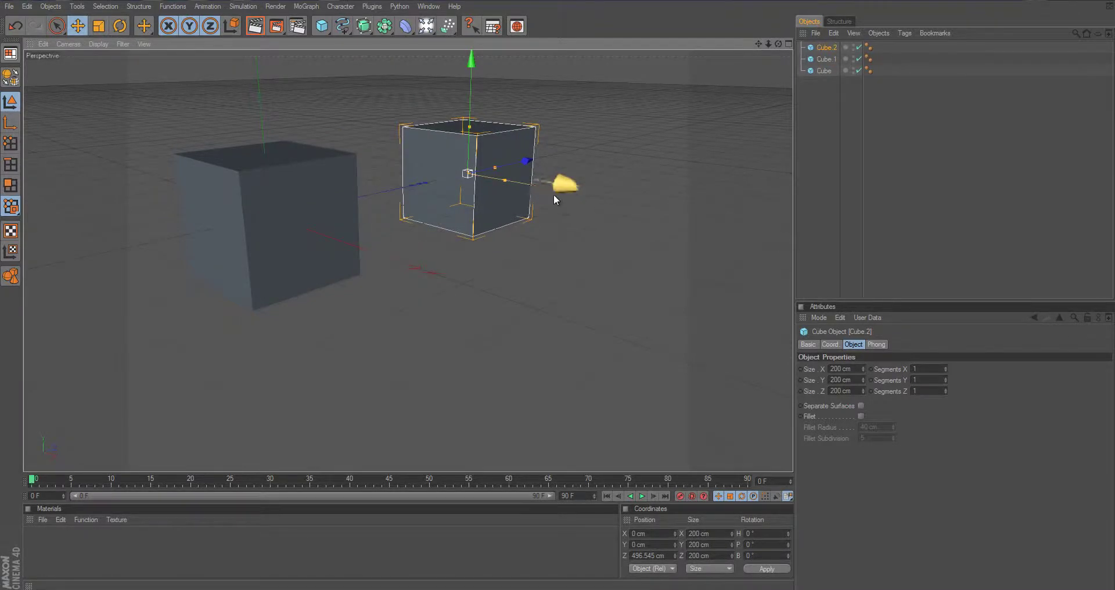
left_click_drag(555, 192, 739, 225)
left_click_drag(691, 191, 579, 238)
Add a camera that frames all three cubes from above and rename it C1.
left_click_drag(606, 157, 549, 289, "alt")
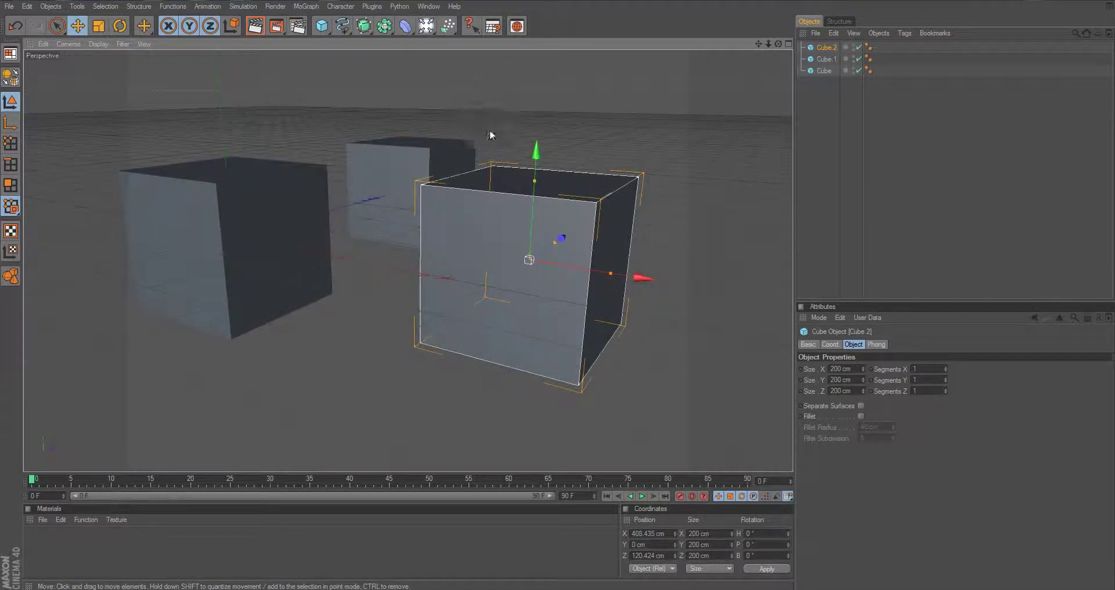
middle_click_drag(490, 130, 482, 107, "alt")
left_click_drag(363, 130, 374, 157, "alt")
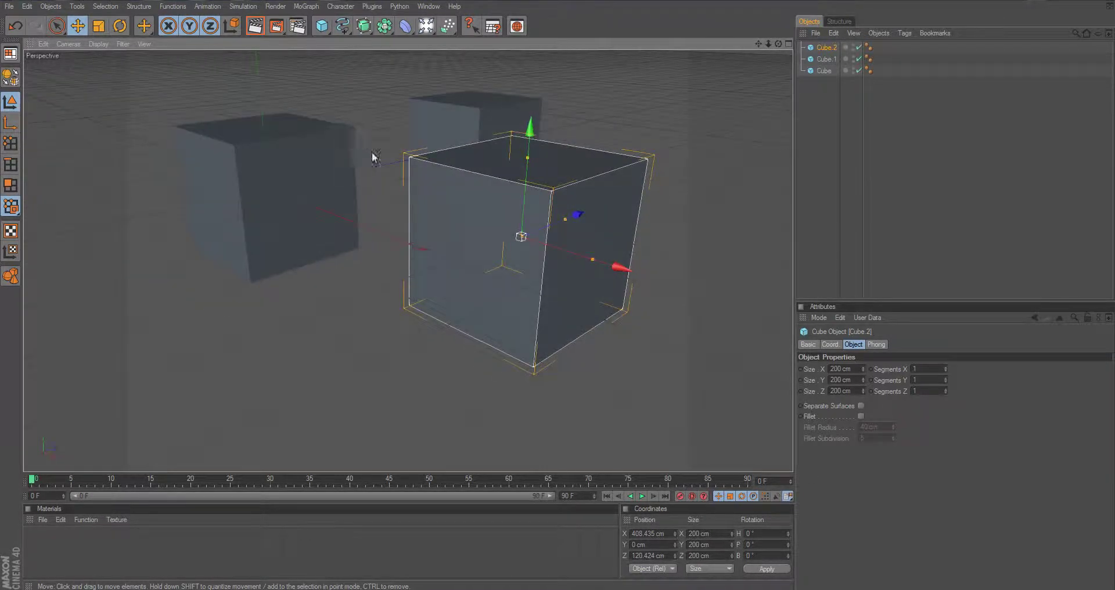
mouse_move(446, 83)
right_mouse_down("alt")
mouse_move(549, 291)
mouse_move(446, 84)
right_mouse_up("alt")
mouse_move(556, 289)
left_mouse_down("alt")
mouse_move(572, 279)
mouse_move(558, 298)
left_mouse_up("alt")
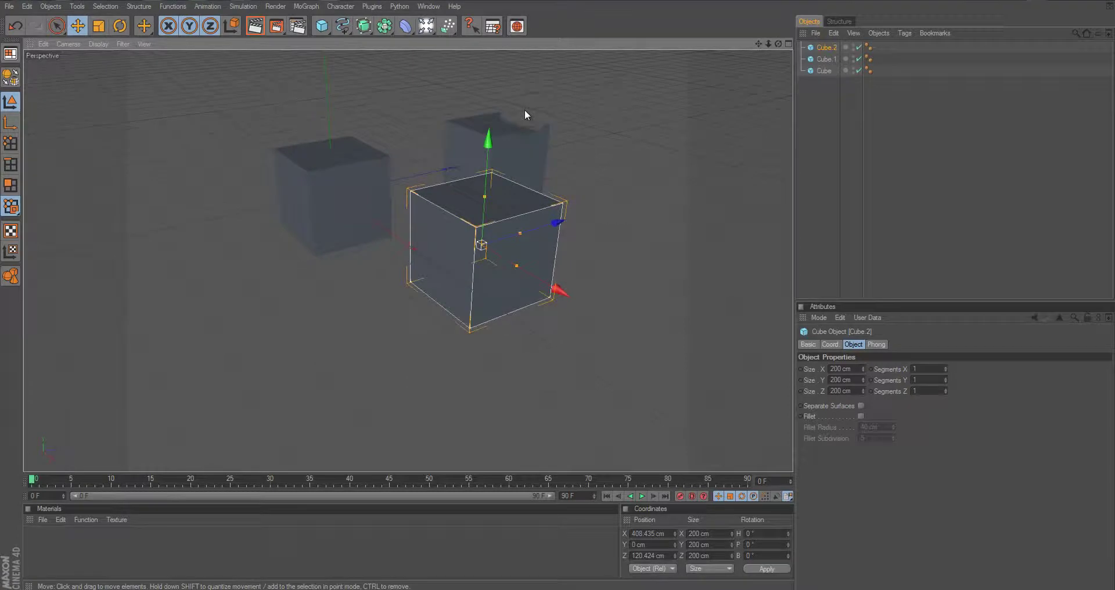
left_click(575, 116)
left_click_drag(575, 119, 559, 295, "alt")
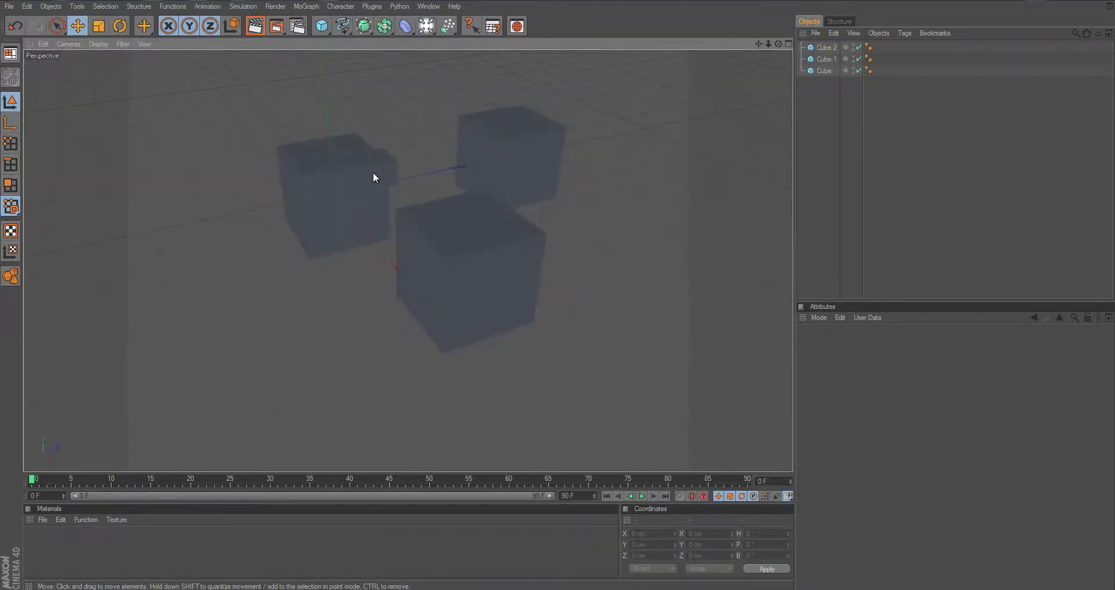
left_click_drag(373, 177, 465, 70, "alt")
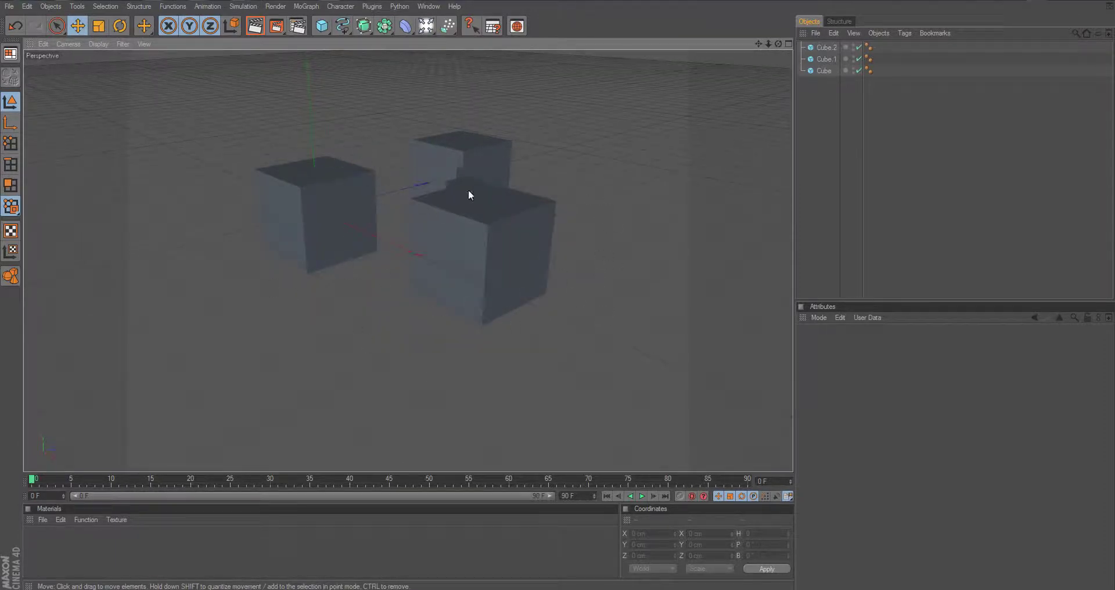
left_click_drag(426, 25, 464, 110)
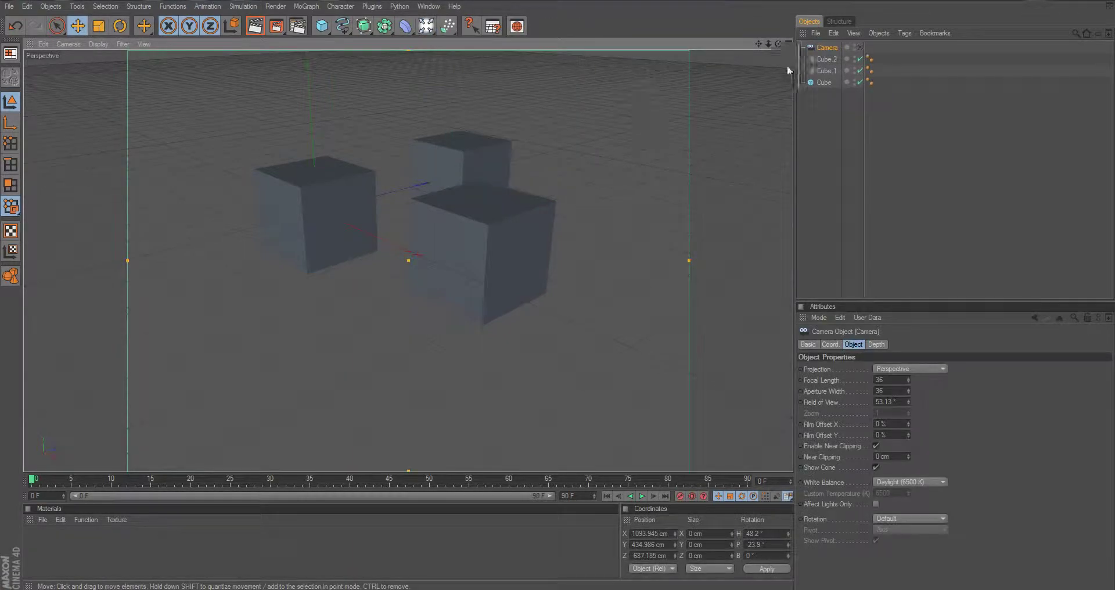
left_click_drag(825, 46, 825, 50)
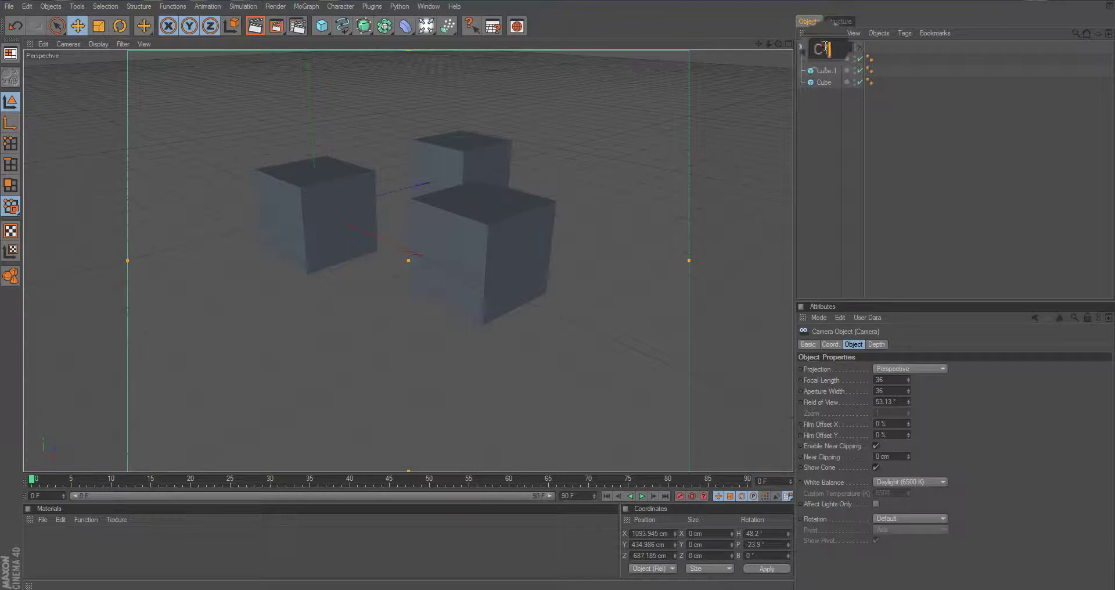
left_click(831, 91)
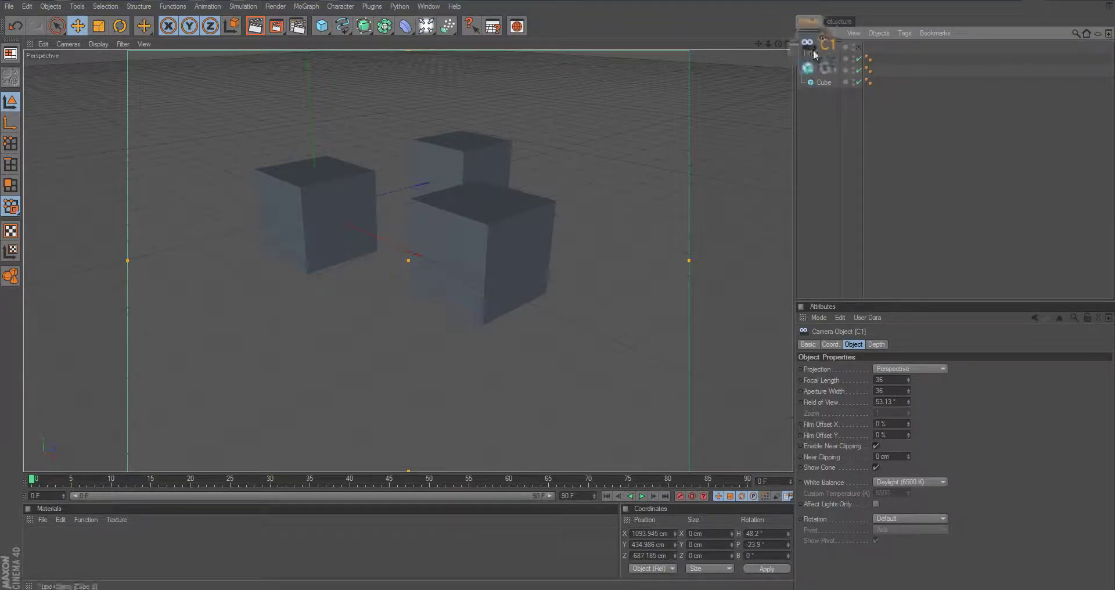
Duplicate camera C1 and rename the copy C2.
left_click_drag(809, 41, 825, 51, "ctrl")
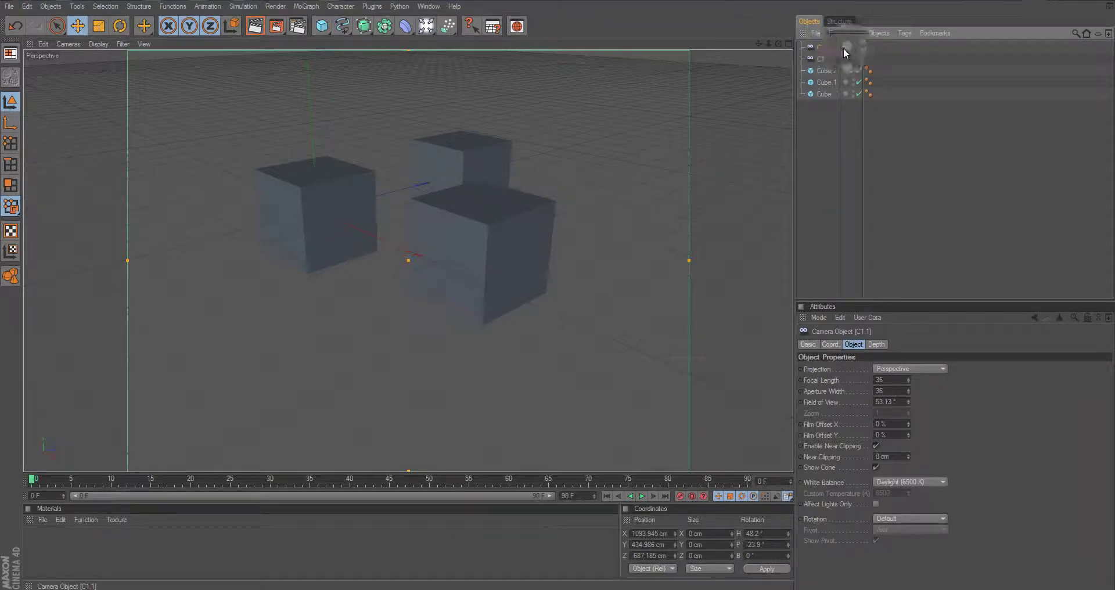
double_click(818, 48)
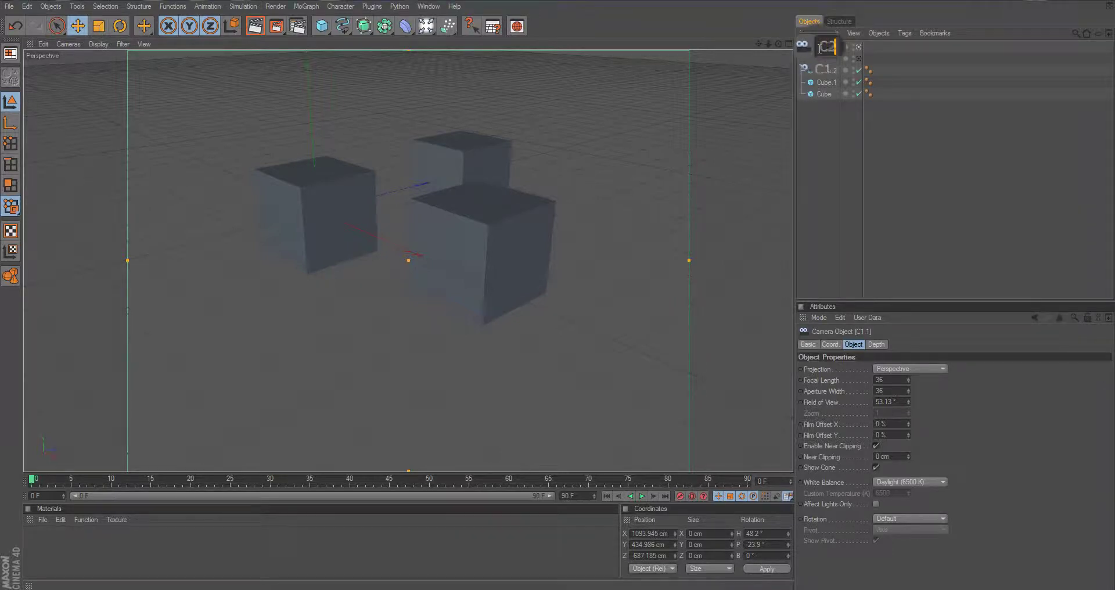
key("Return")
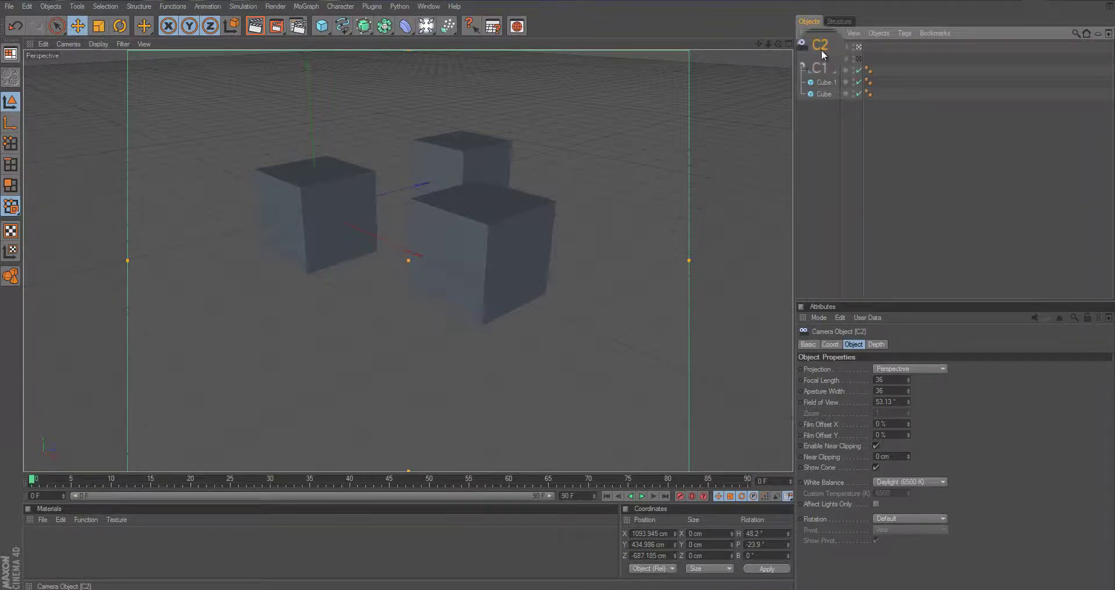
Duplicate camera C2, rename the copy C3, and clear the selection.
key("ctrl+c")
key("ctrl+v")
left_click(859, 47)
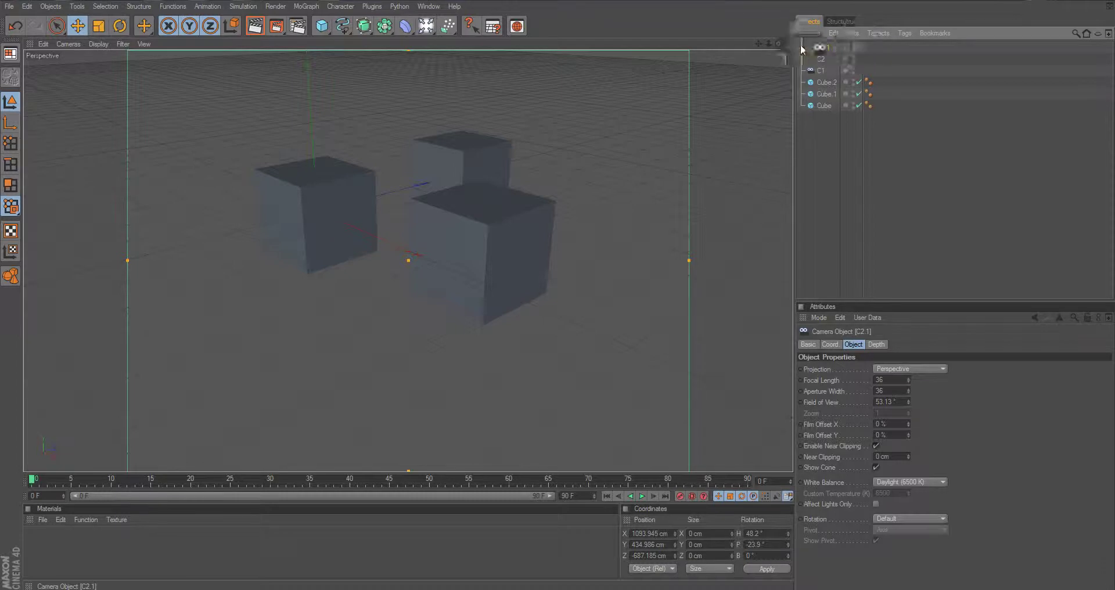
double_click(823, 47)
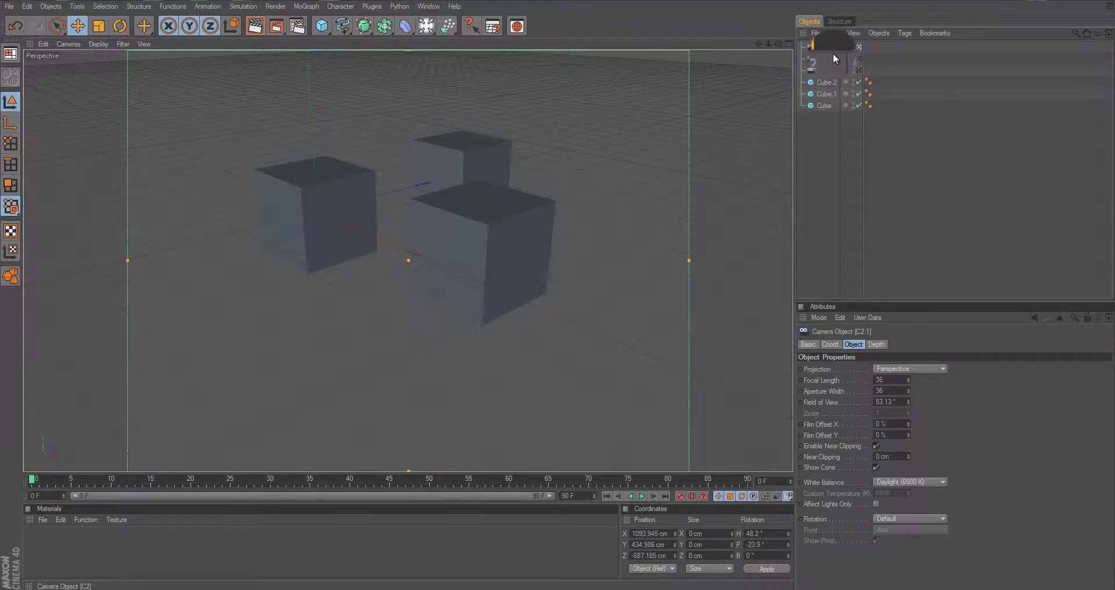
type("C3")
key("Return")
left_click(830, 148)
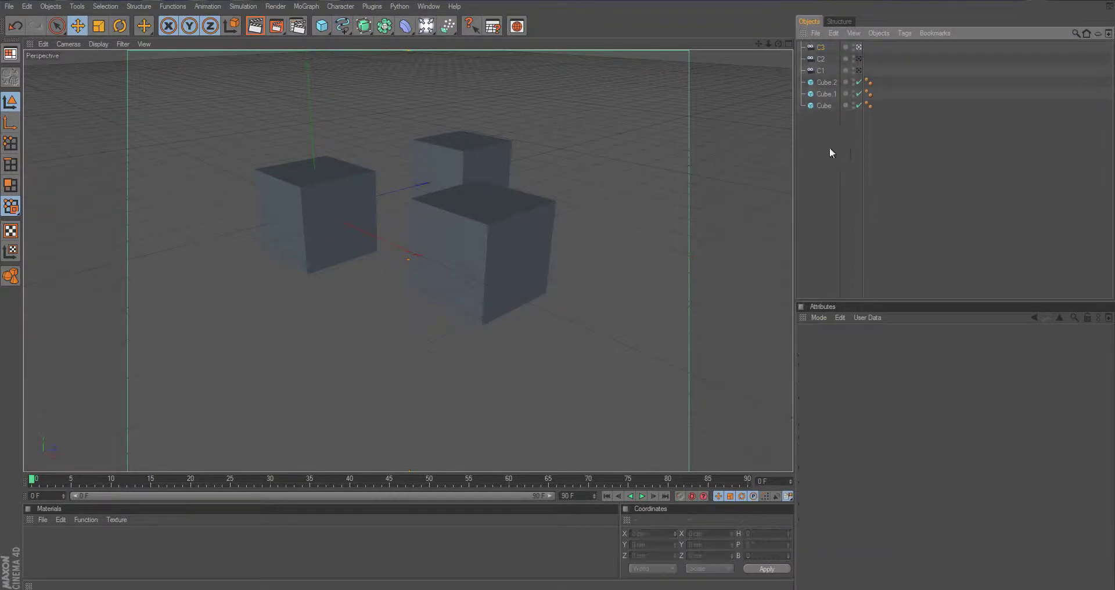
Reposition camera C3 for a low view of the cubes at about X -465, Y 41, Z -1202 cm.
left_click(818, 58)
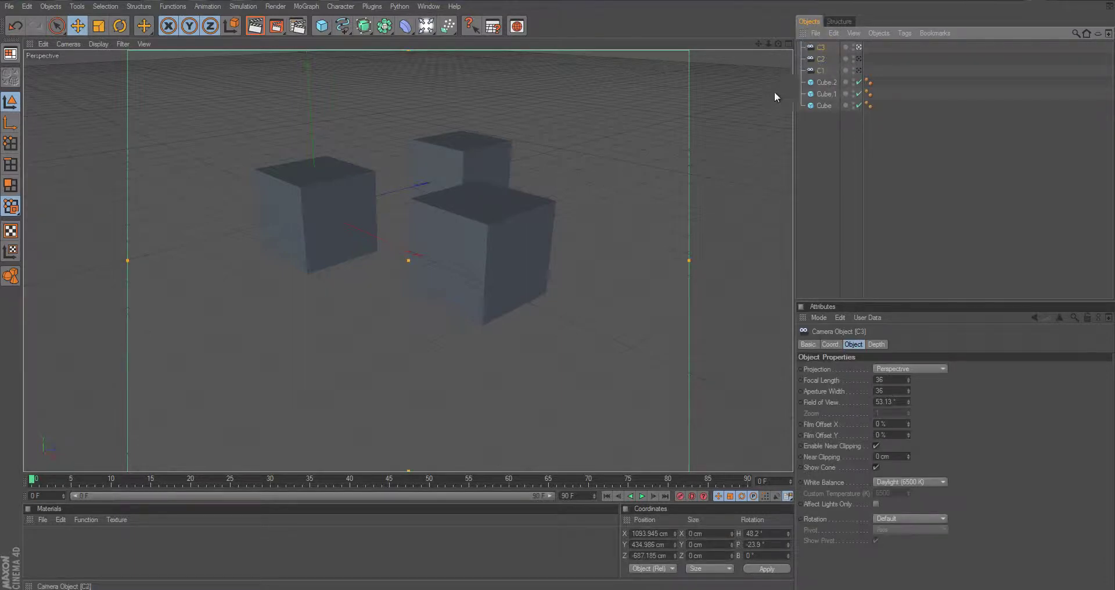
left_click_drag(473, 252, 560, 295, "alt")
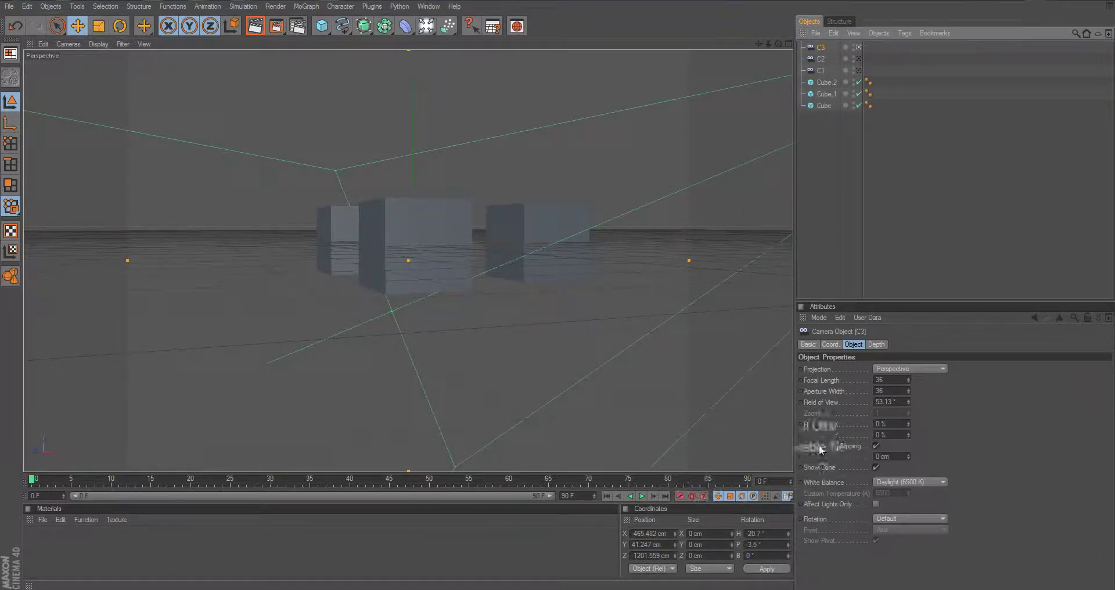
Turn on autokeying and record a position keyframe for camera C3 at frame 0.
left_click(689, 497)
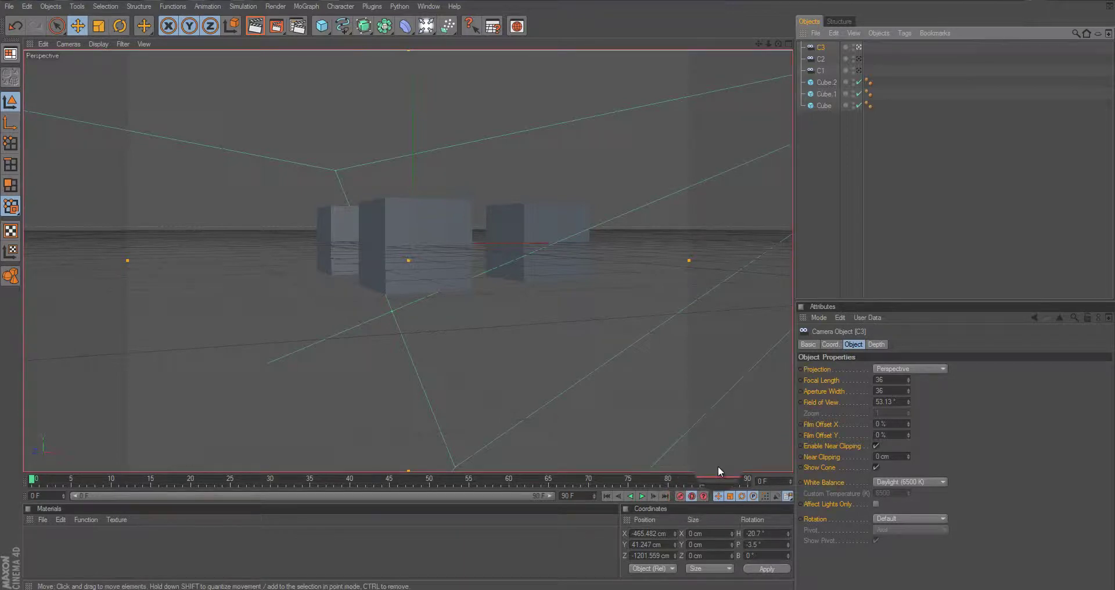
left_click(837, 343)
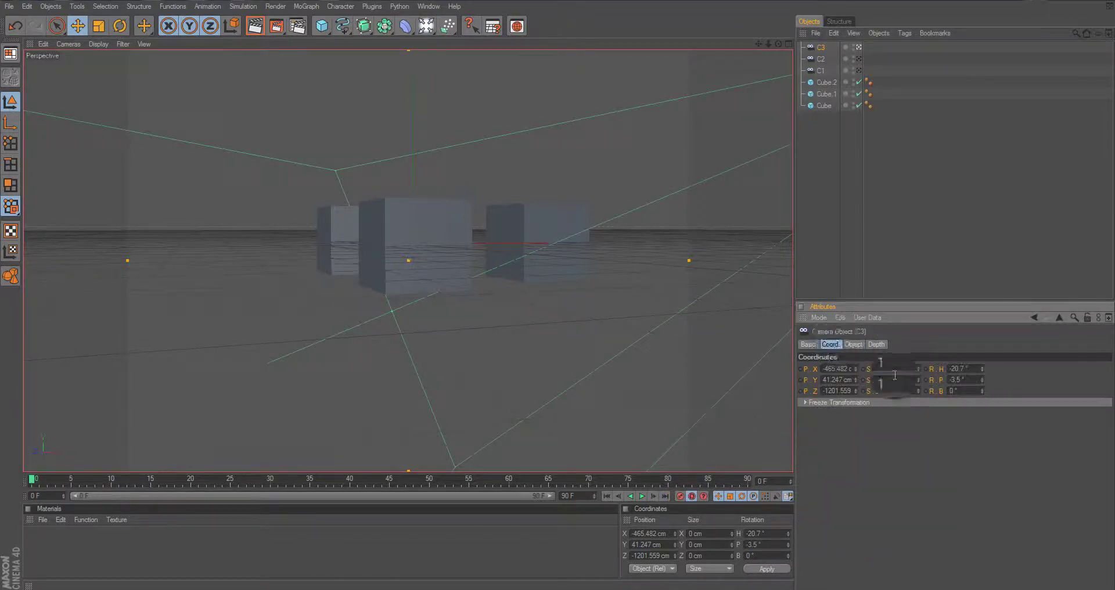
left_click(802, 370)
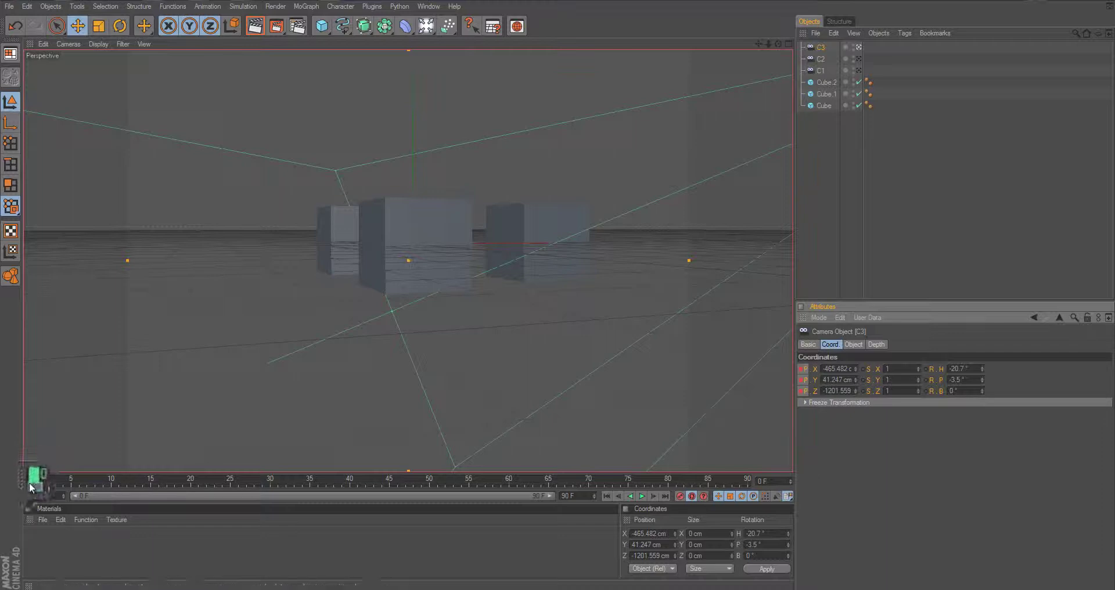
At frame 90, move camera C3 closer to the cubes, about X -139, Y 40, Z -635 cm, and return to frame 0.
left_click_drag(50, 481, 669, 490)
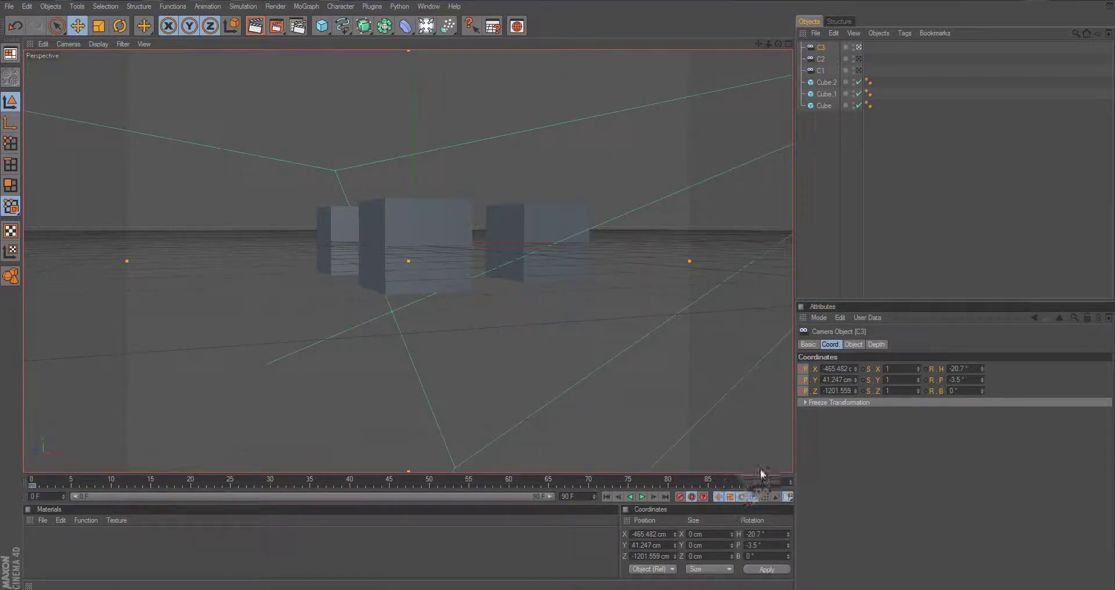
scroll(557, 289, "down", 2)
scroll(563, 290, "up", 3)
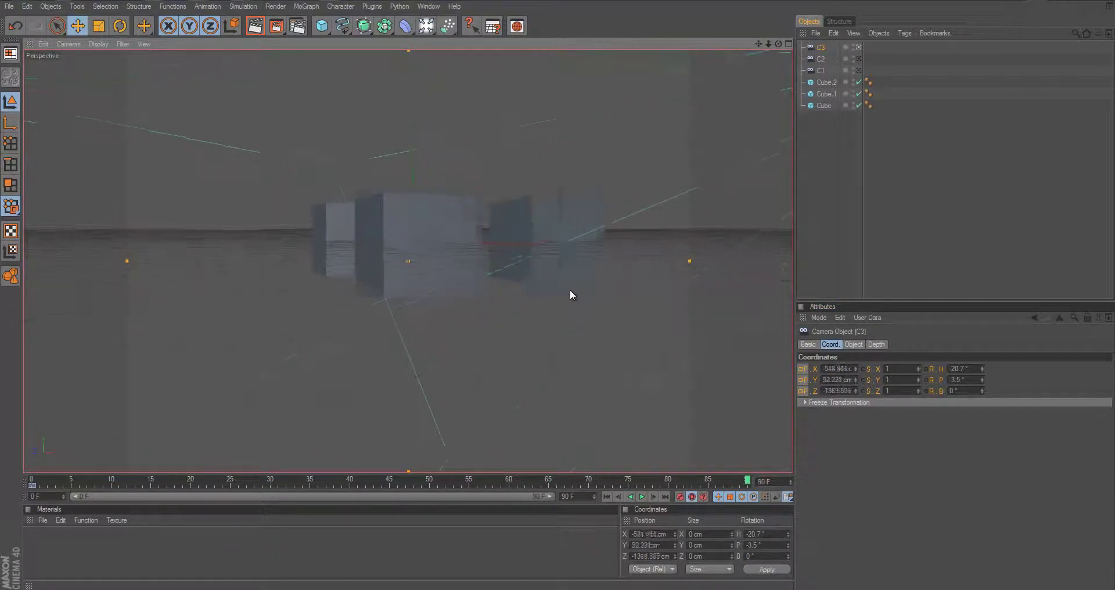
right_click_drag(570, 289, 583, 289, "alt")
middle_click_drag(445, 261, 557, 289, "alt")
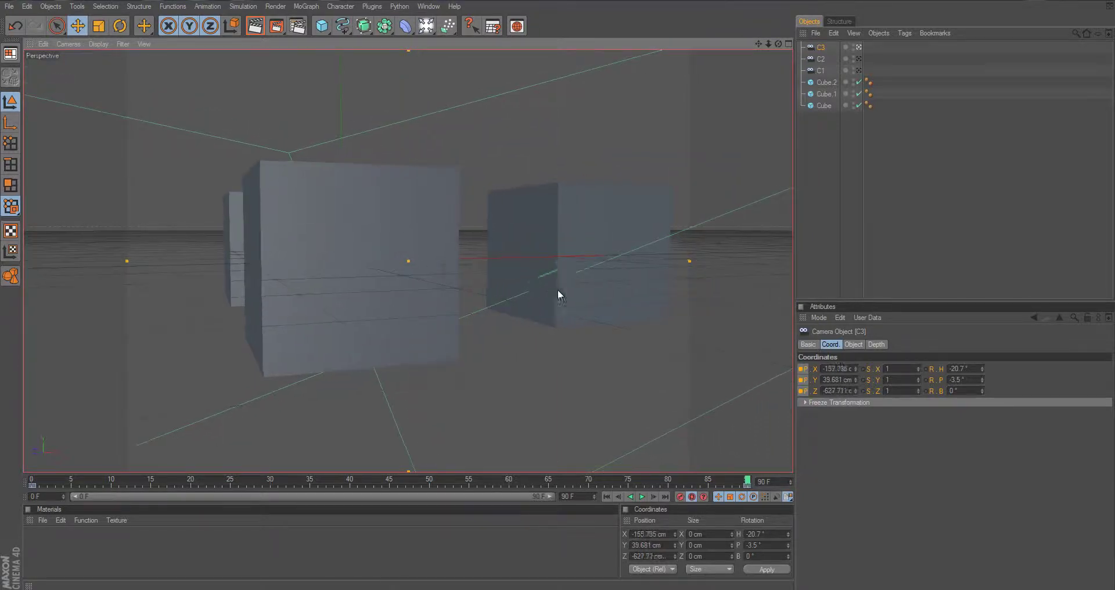
left_click_drag(747, 481, 32, 480)
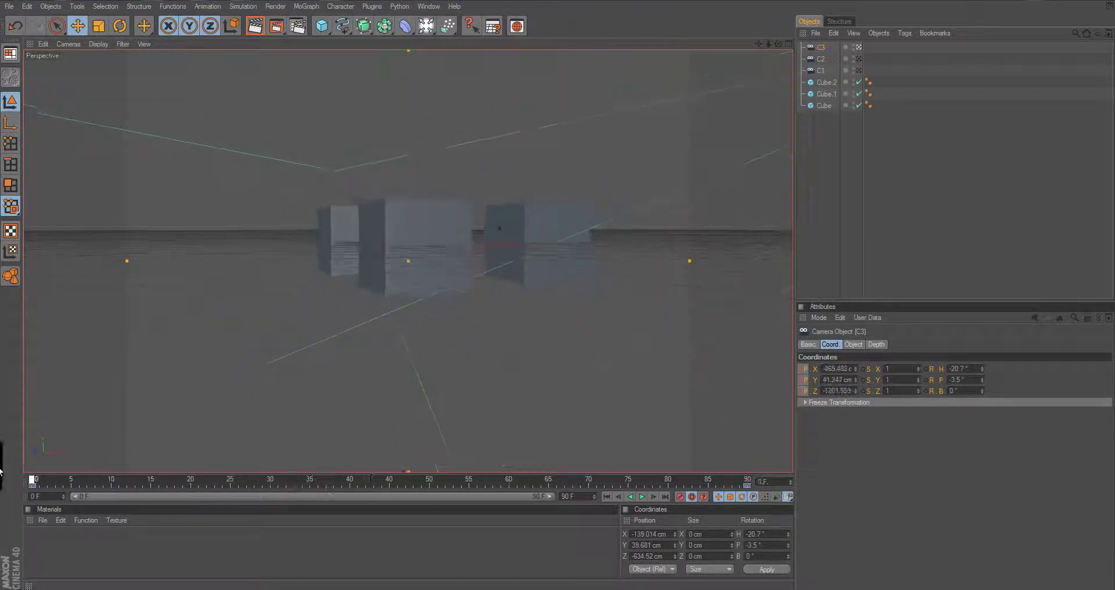
Look through camera C2 and reposition it near the cubes at about X 698, Y 168, Z 475 cm, heading 126.5°, pitch -14.1°.
left_click(858, 58)
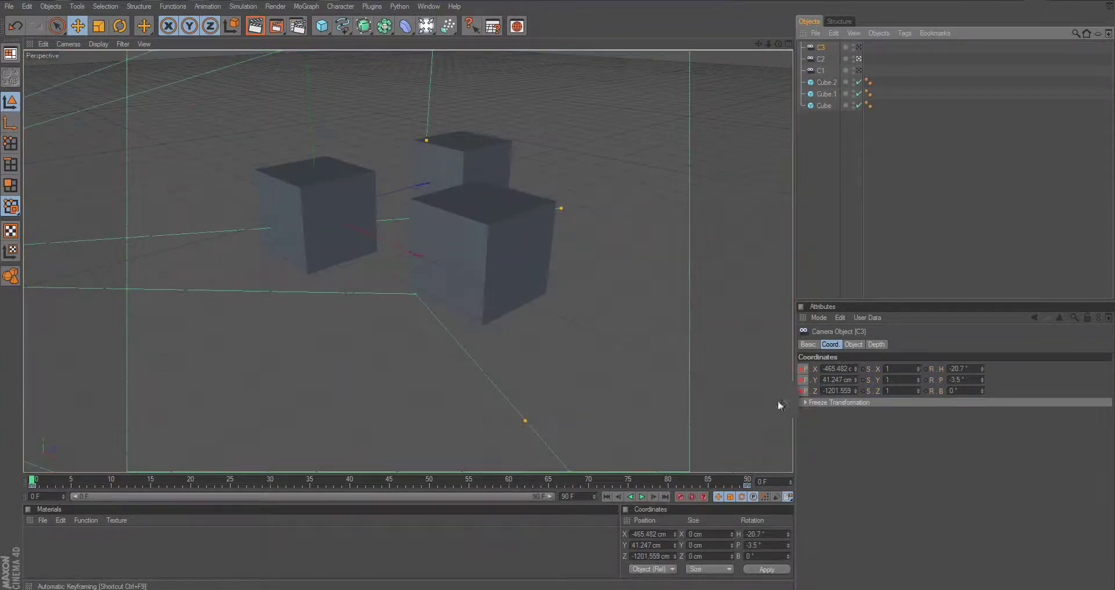
left_click(826, 215)
left_click(861, 109)
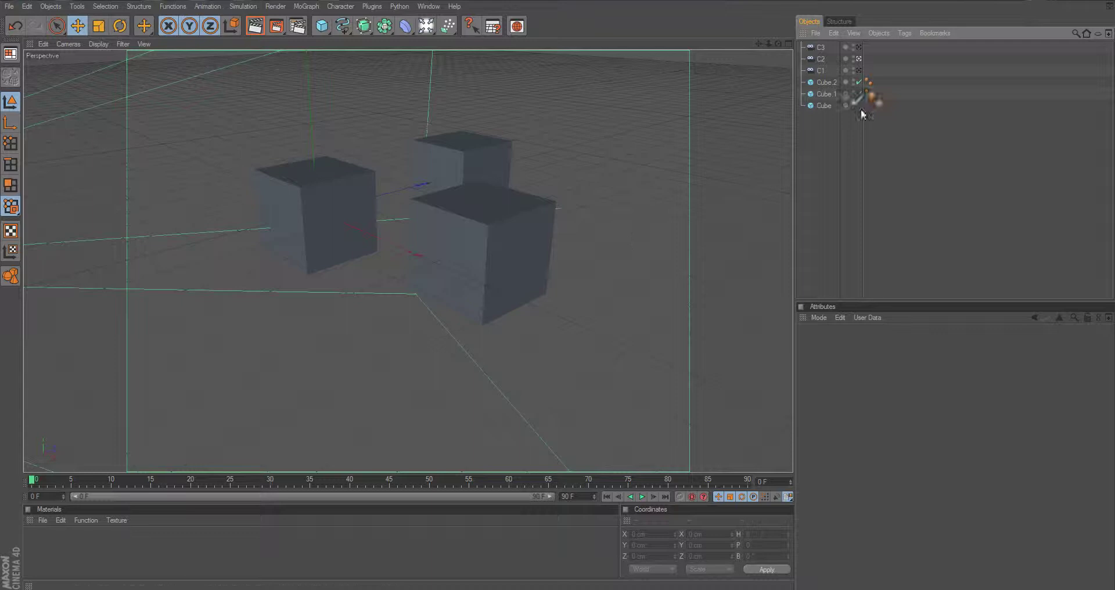
left_click(816, 59)
left_click_drag(574, 290, 523, 292)
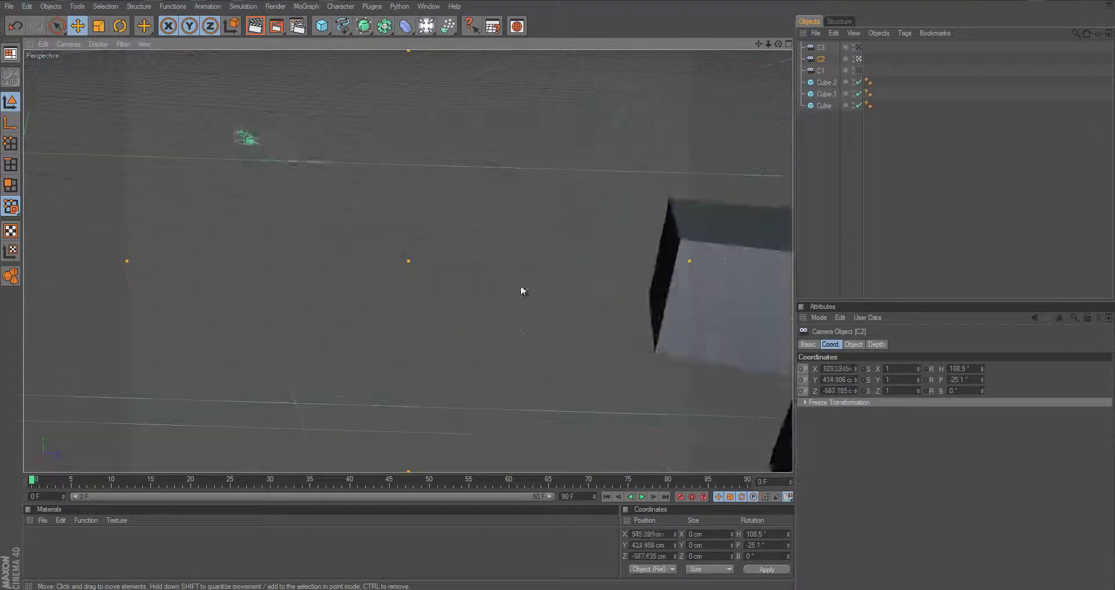
middle_click_drag(521, 288, 500, 236, "alt")
left_click_drag(552, 291, 521, 257, "alt")
middle_click_drag(520, 257, 551, 289, "alt")
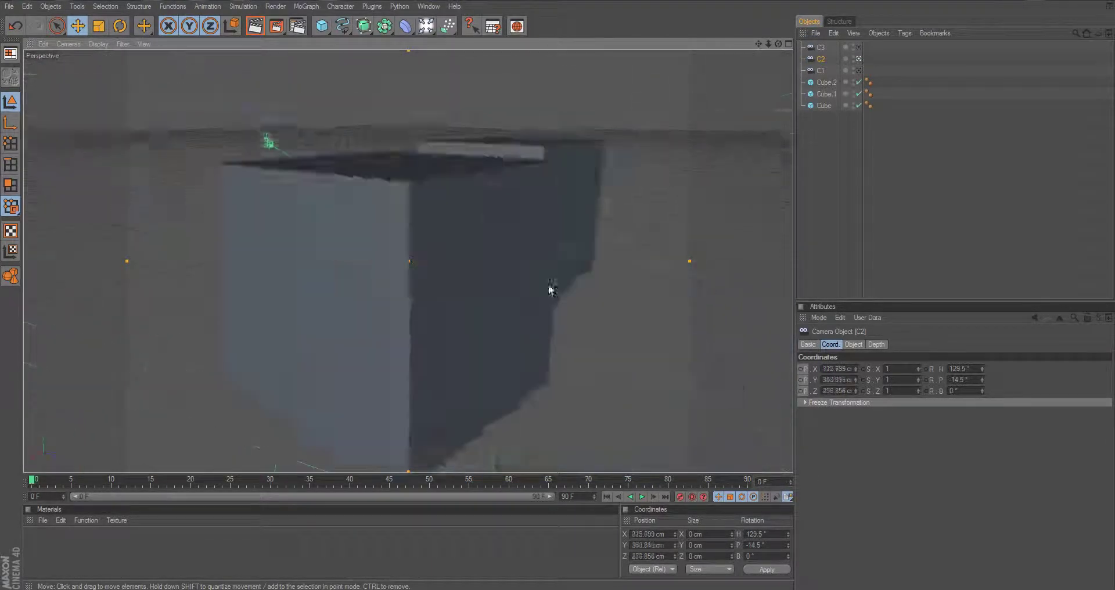
mouse_move(552, 289)
left_mouse_down("alt")
mouse_move(570, 304)
mouse_move(413, 262)
mouse_move(559, 291)
mouse_move(436, 249)
mouse_move(560, 295)
mouse_move(448, 268)
mouse_move(558, 295)
left_mouse_up("alt")
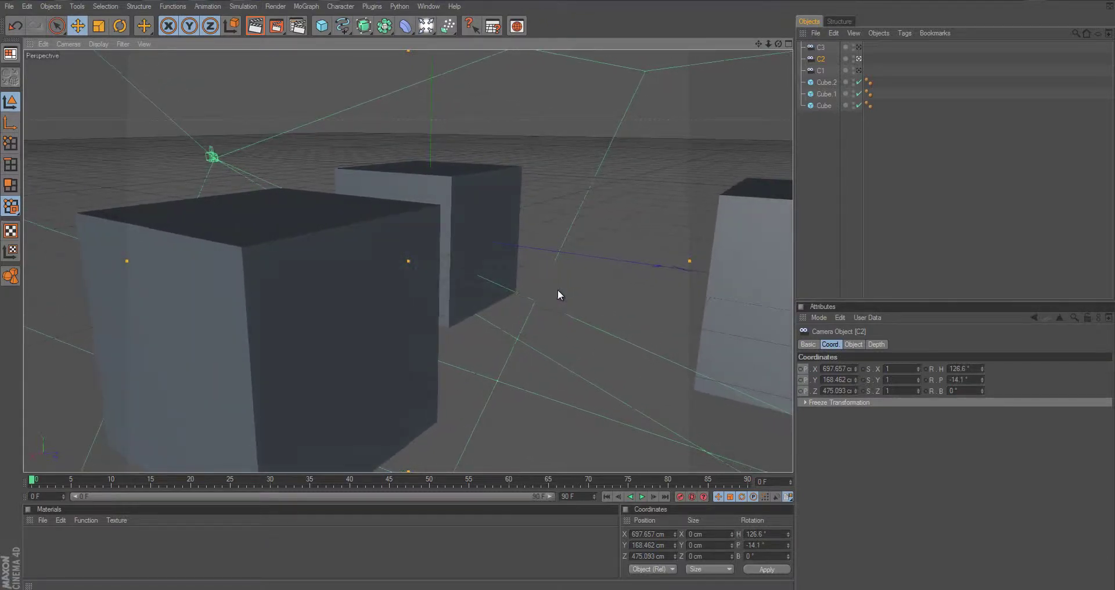
Turn on autokeying, keyframe camera C2 at frame 0, turn its view at frame 90, and return to frame 0.
left_click(692, 498)
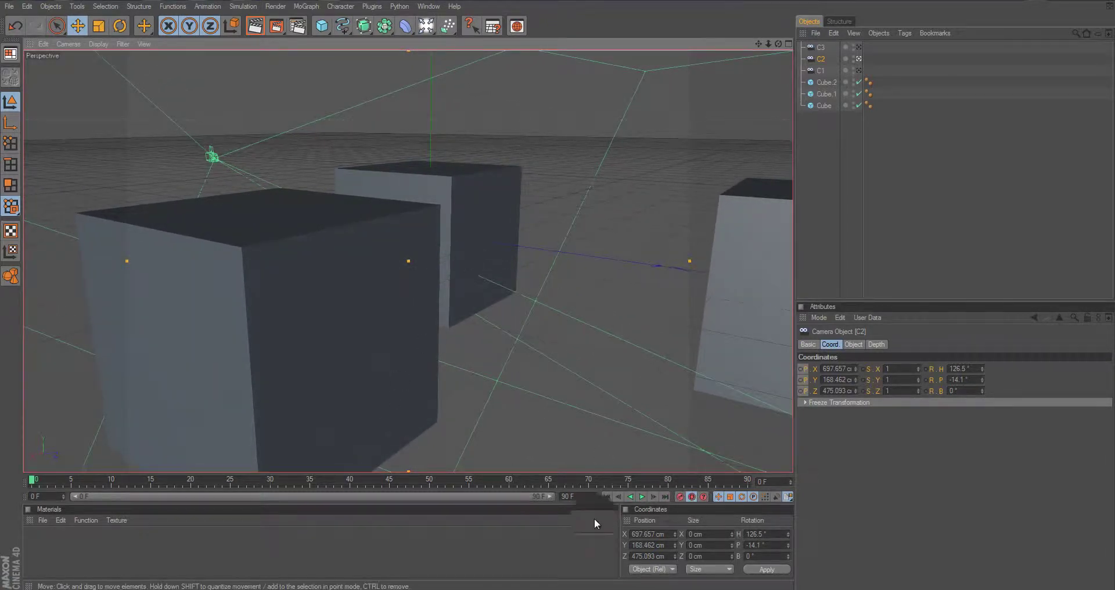
left_click(680, 497)
left_click_drag(32, 483, 855, 486)
left_click_drag(556, 290, 556, 289, "alt")
left_click_drag(748, 482, 32, 477)
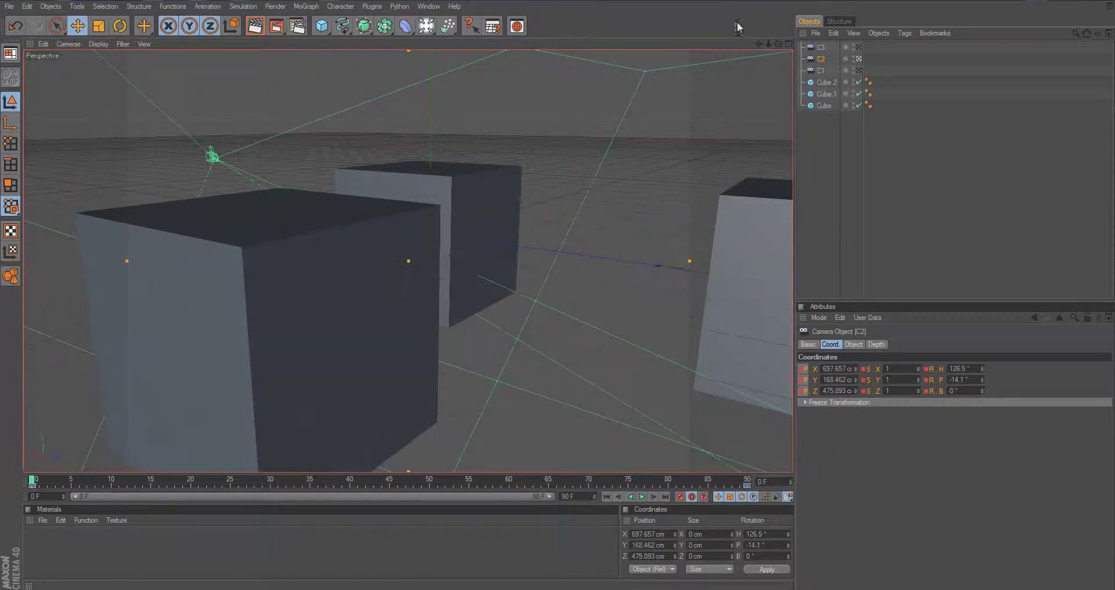
Look through camera C1, turn off autokeying, orbit C1 to a lower view of the cubes, and clear the selection.
left_click(858, 69)
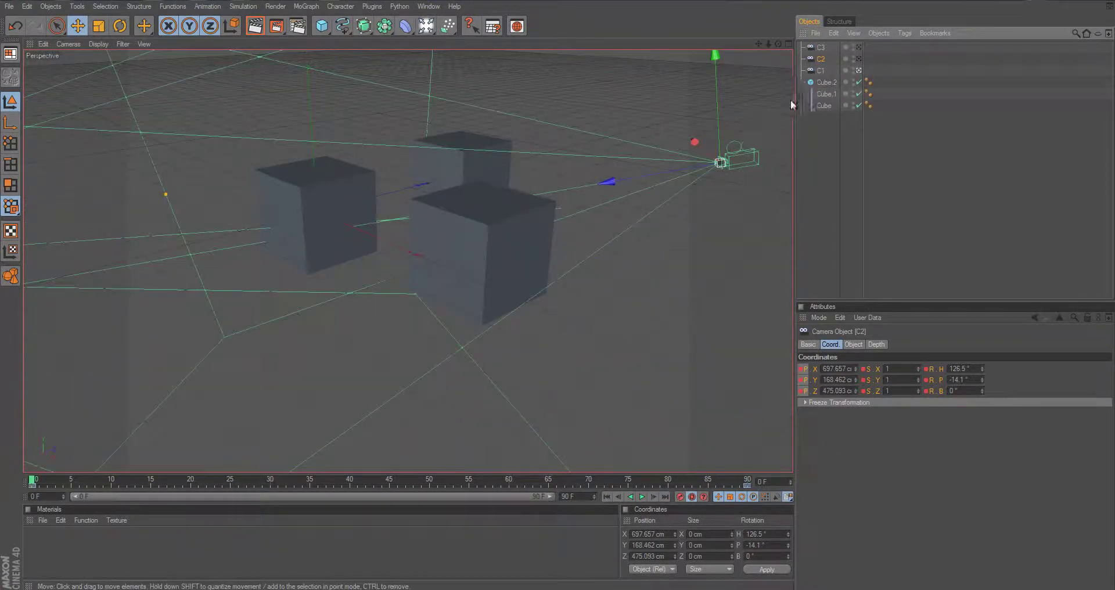
left_click(692, 497)
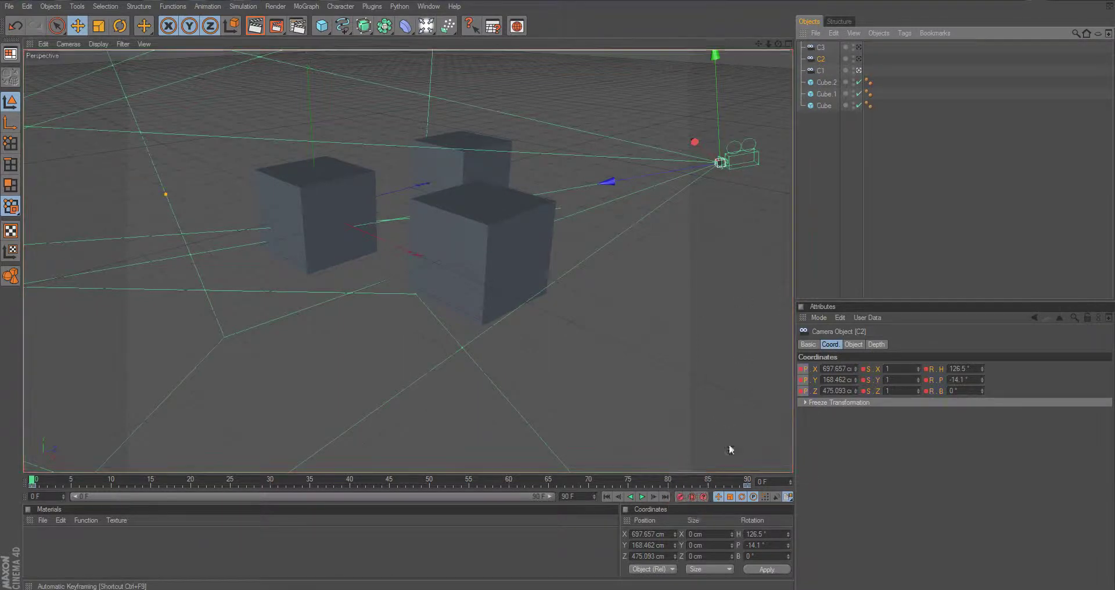
left_click(825, 70)
left_click_drag(496, 140, 559, 289, "alt")
left_click(813, 176)
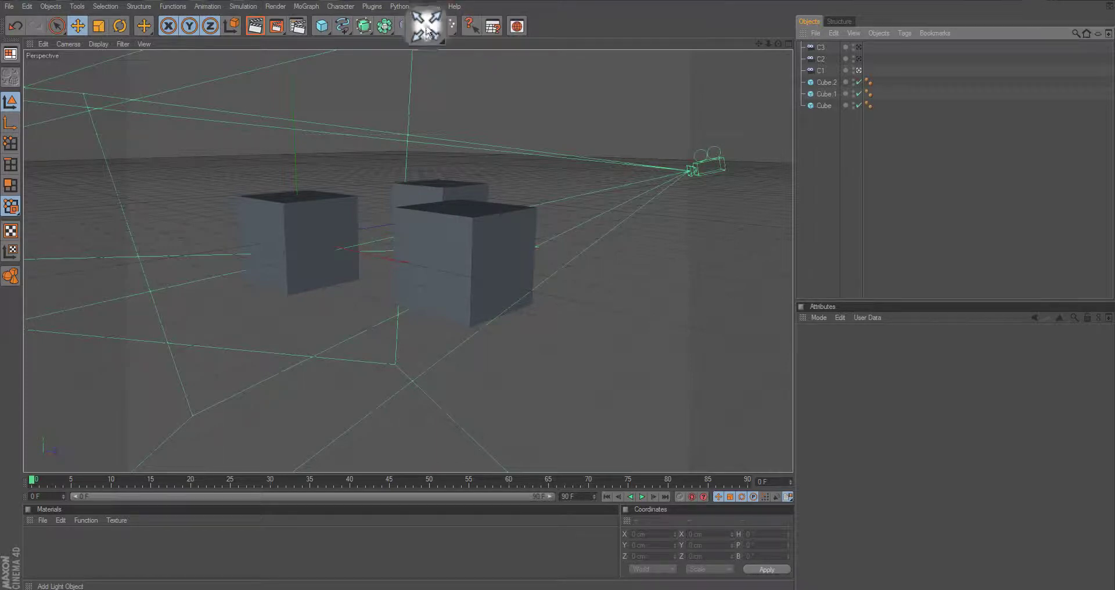
Add a Stage object and show its object properties.
left_click_drag(427, 30, 473, 185)
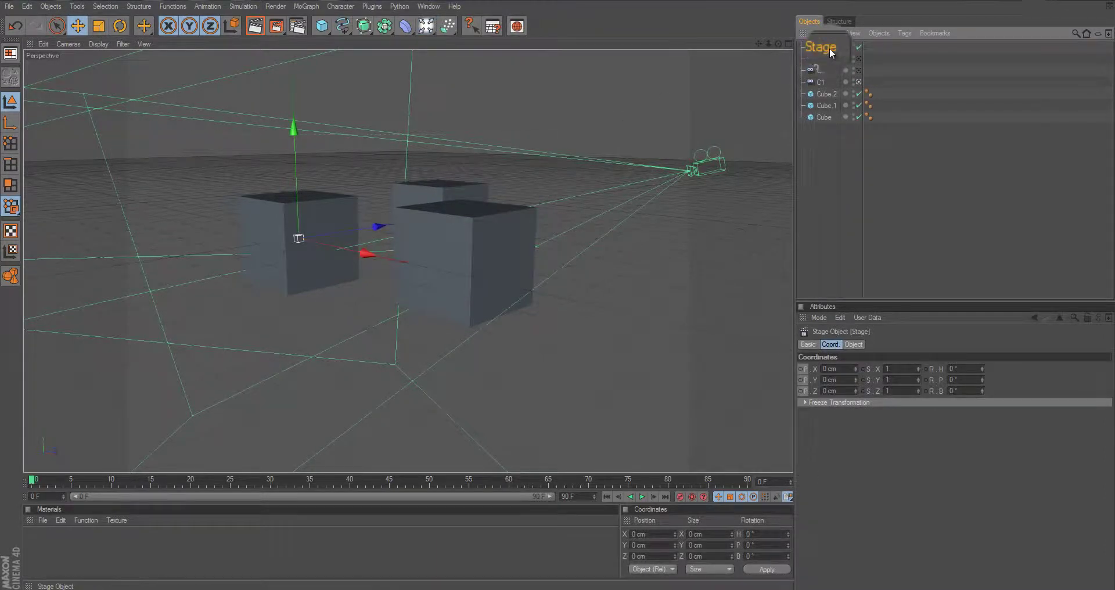
left_click(810, 345)
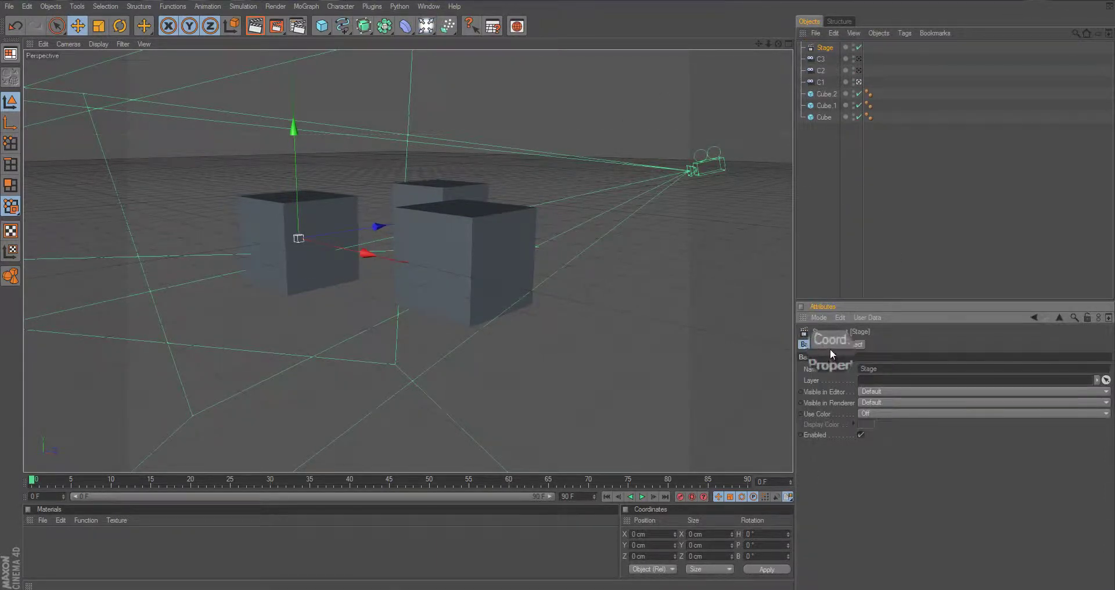
left_click(854, 345)
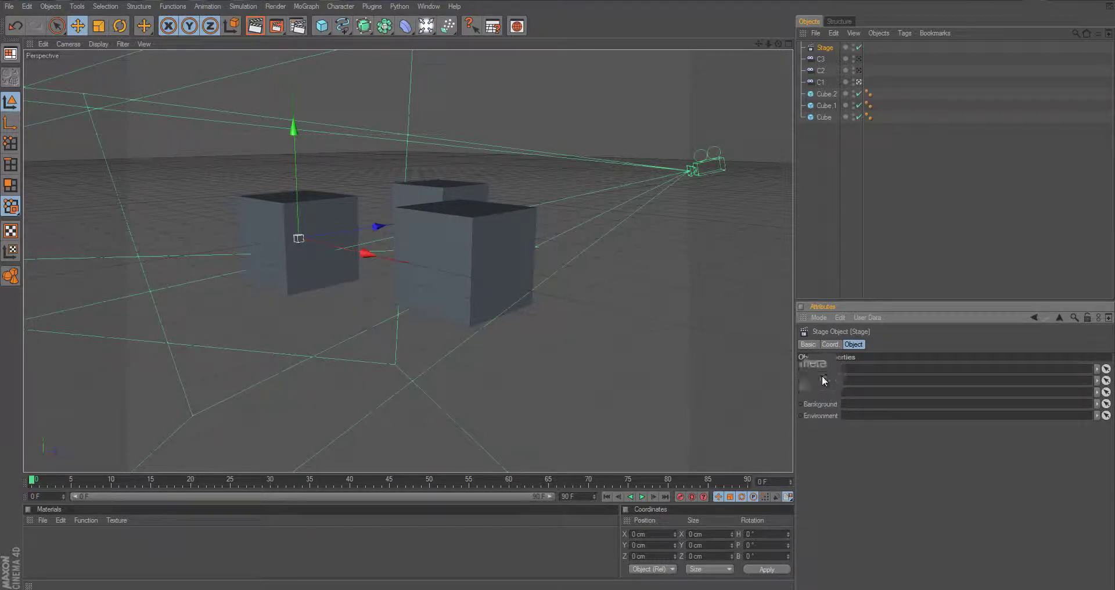
Turn on autokeying, assign camera C1 to the Stage's Camera property, and keyframe it at frame 0.
left_click(688, 497)
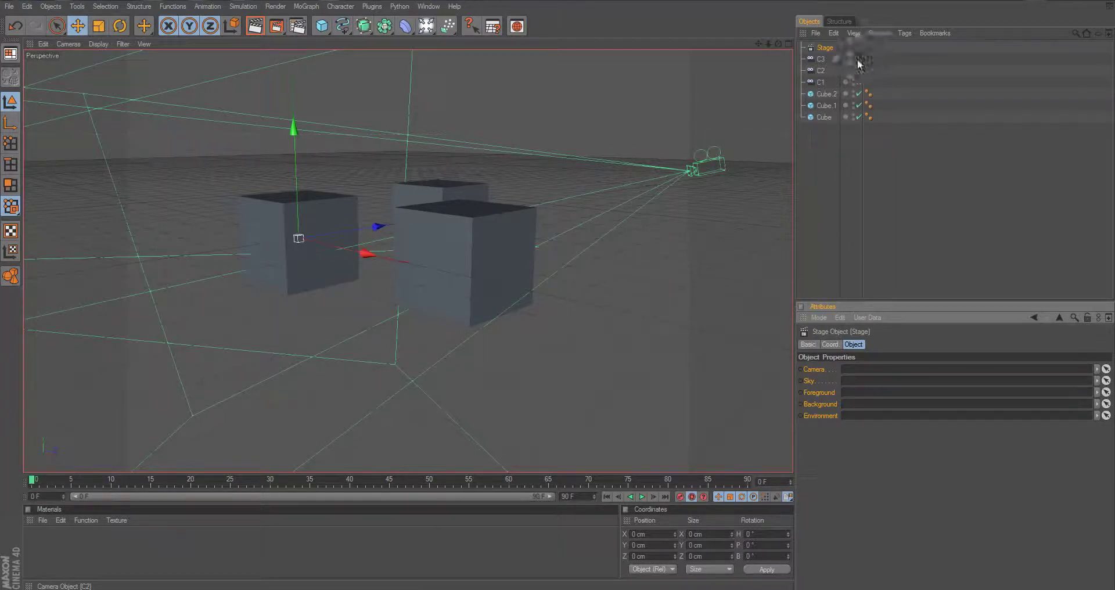
left_click_drag(820, 83, 862, 369)
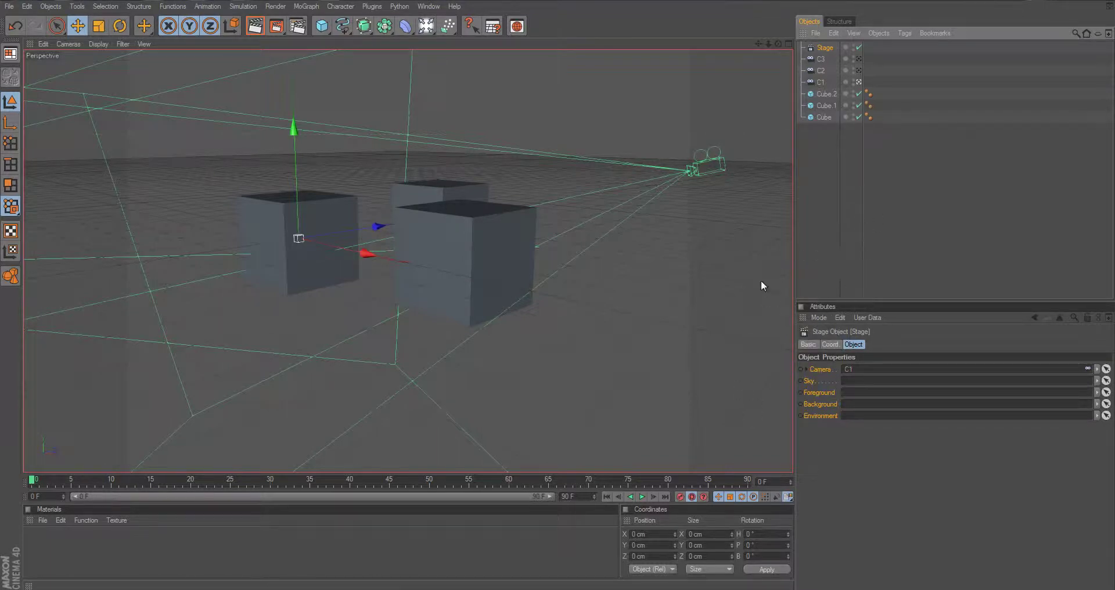
left_click(802, 371)
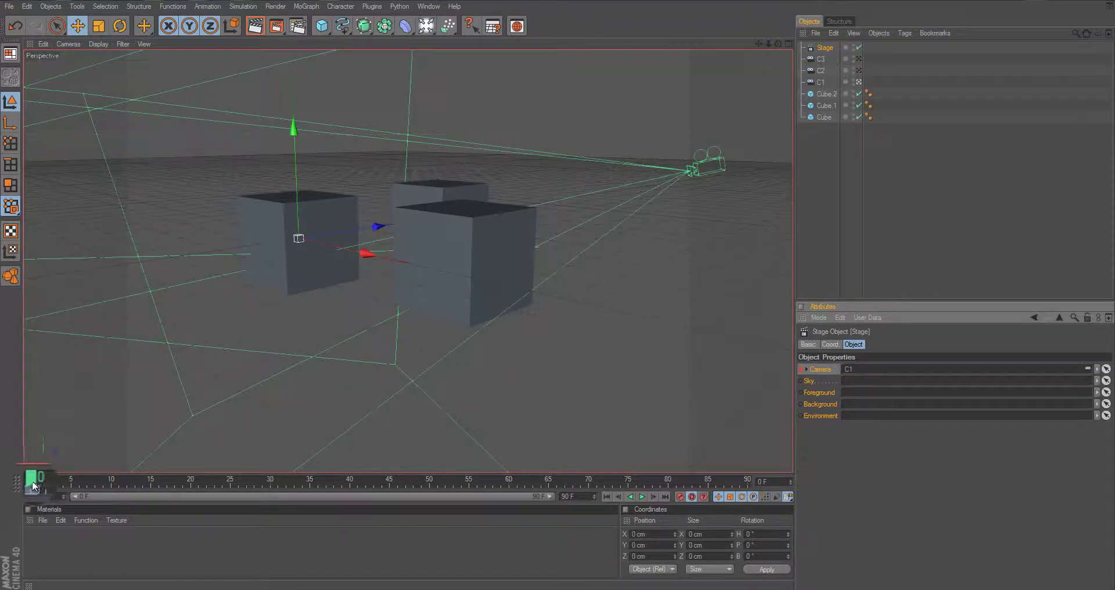
Keyframe the Stage's Camera property to C2 at frame 40 and to C3 at frame 70.
left_click_drag(33, 486, 348, 483)
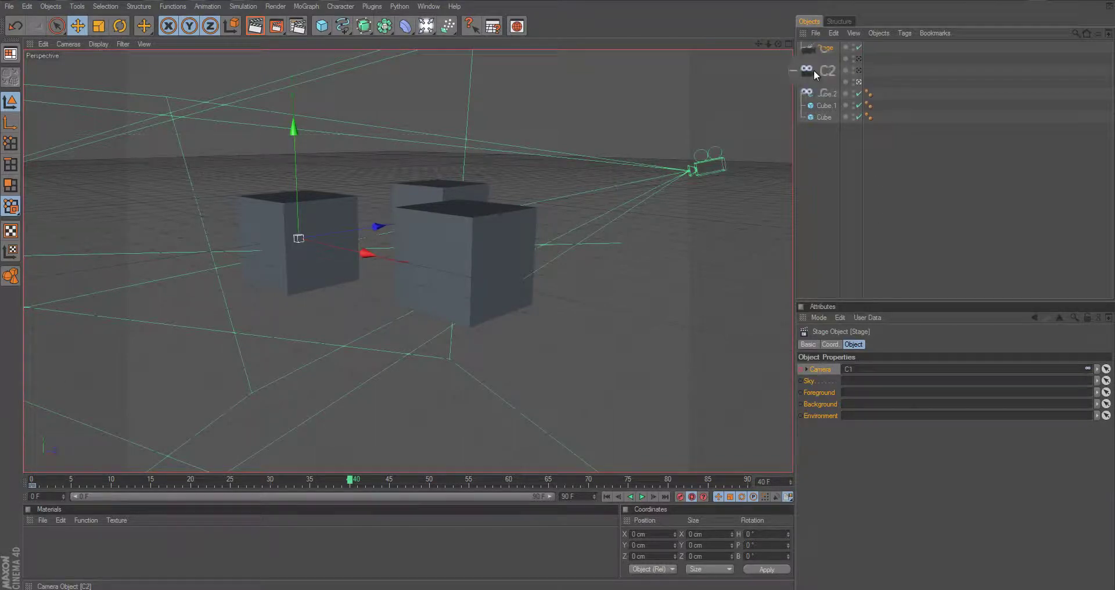
left_click_drag(814, 69, 868, 371)
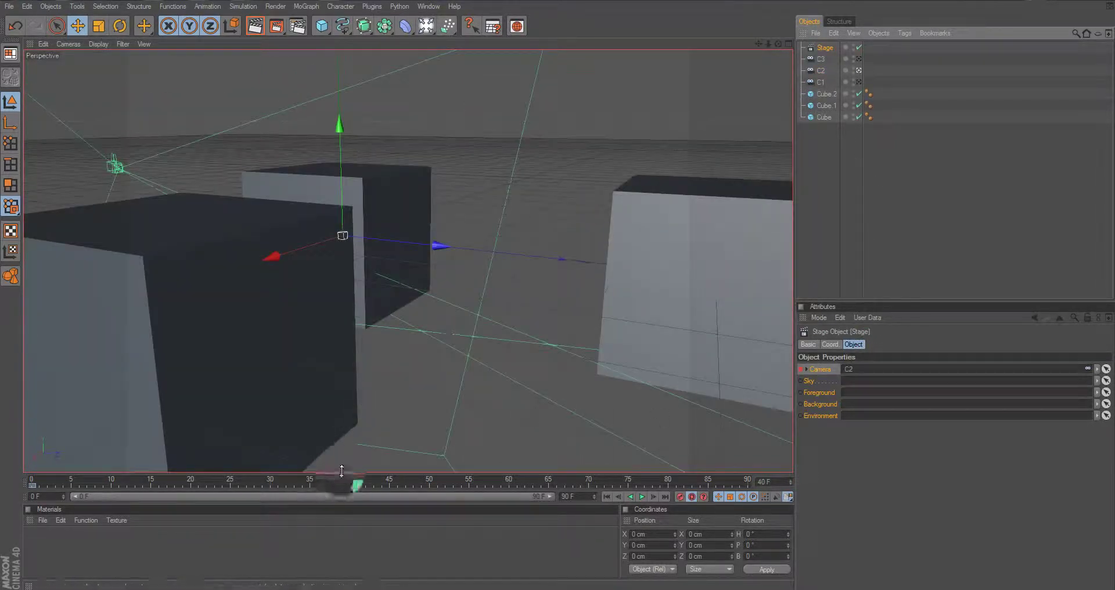
left_click_drag(351, 483, 585, 490)
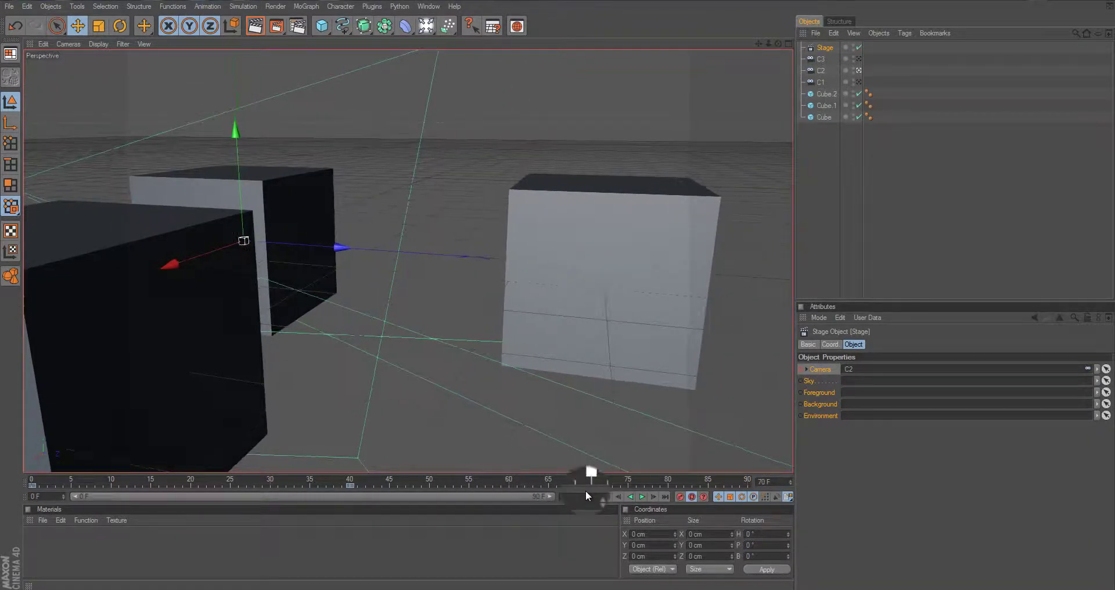
left_click(824, 59)
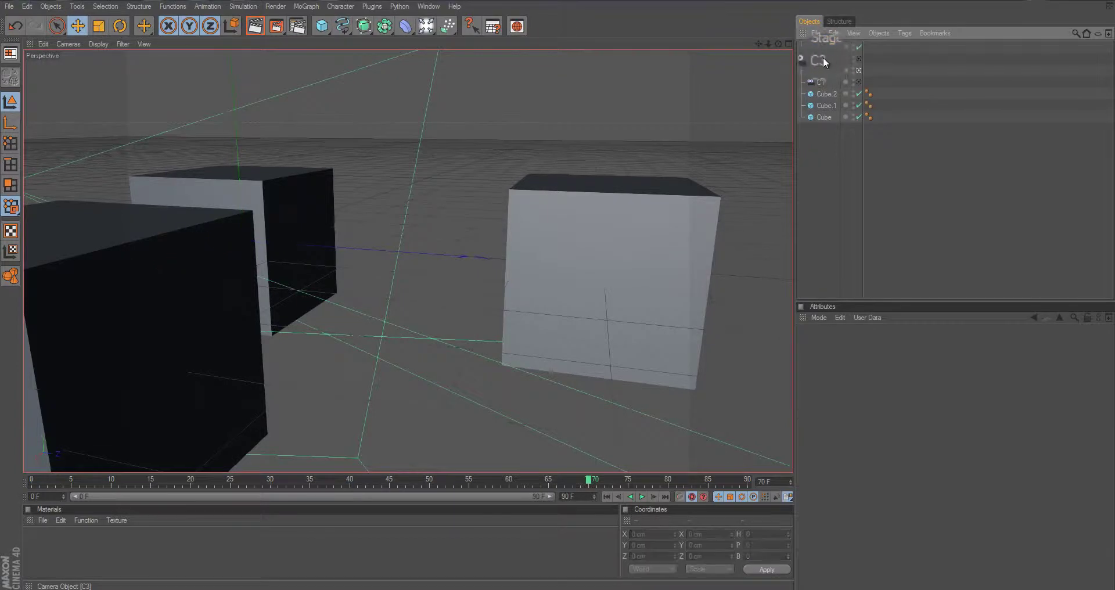
left_click(823, 47)
left_click_drag(821, 56, 858, 369)
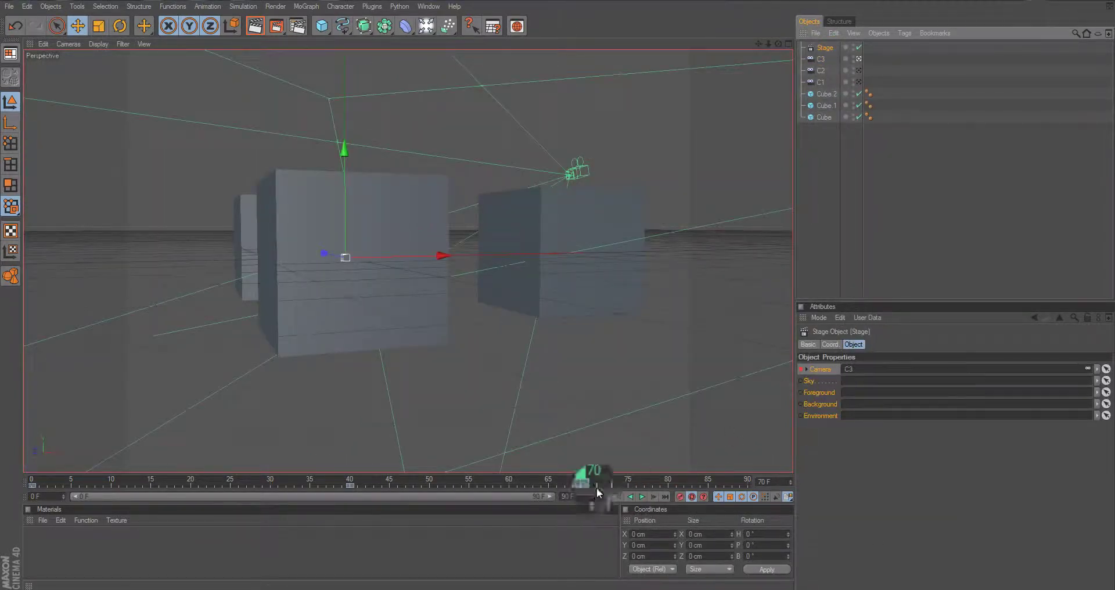
Play the animation from the start to check the Stage's camera switches, and stop playback.
left_click_drag(594, 482, 616, 489)
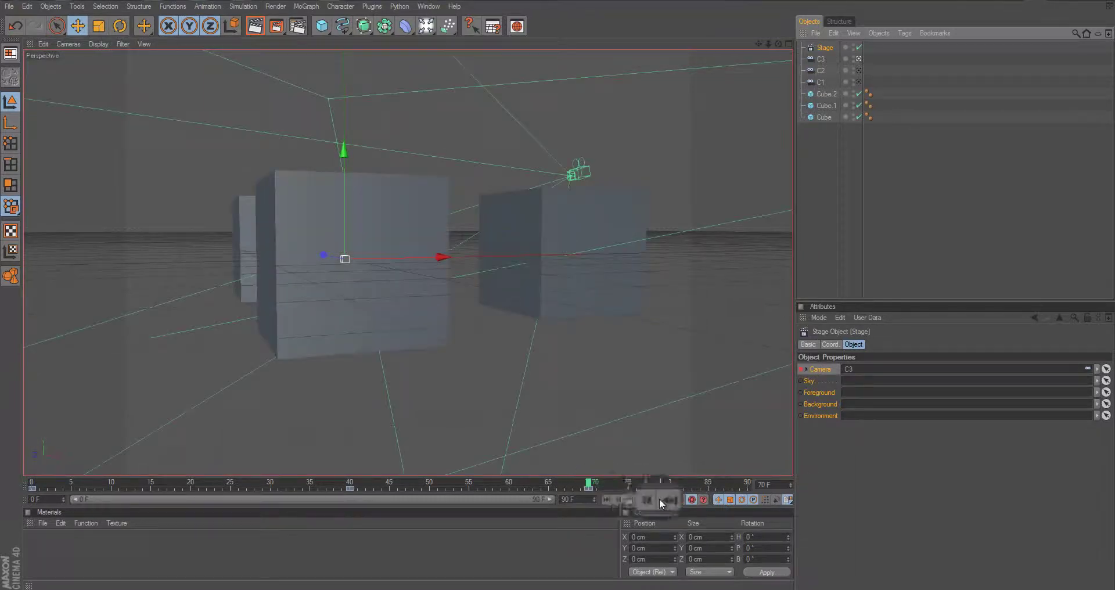
left_click(606, 496)
left_click(848, 274)
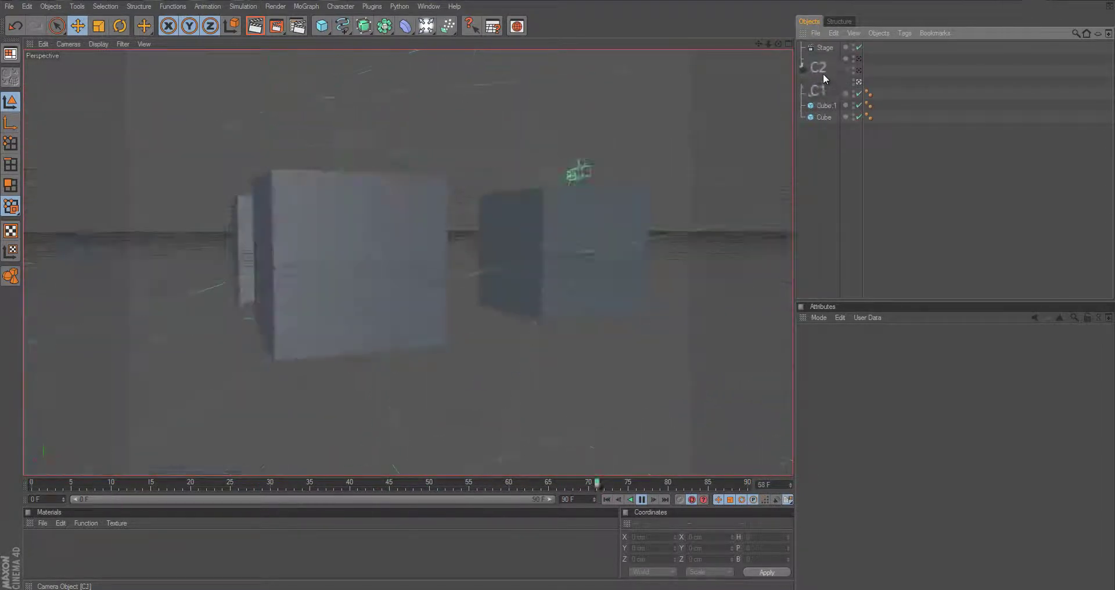
left_click(821, 47)
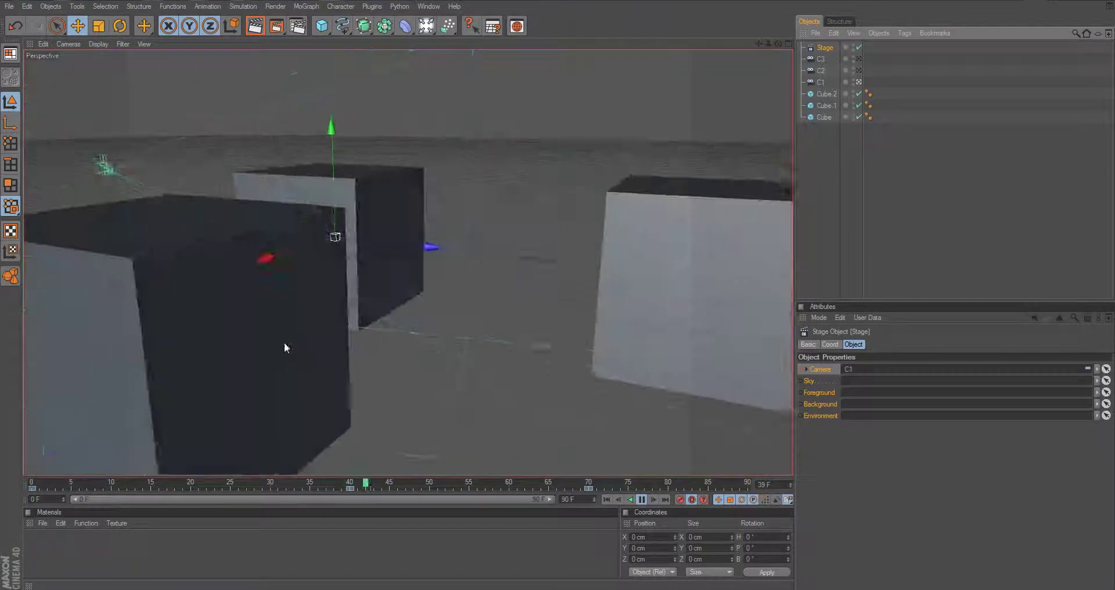
left_click(642, 502)
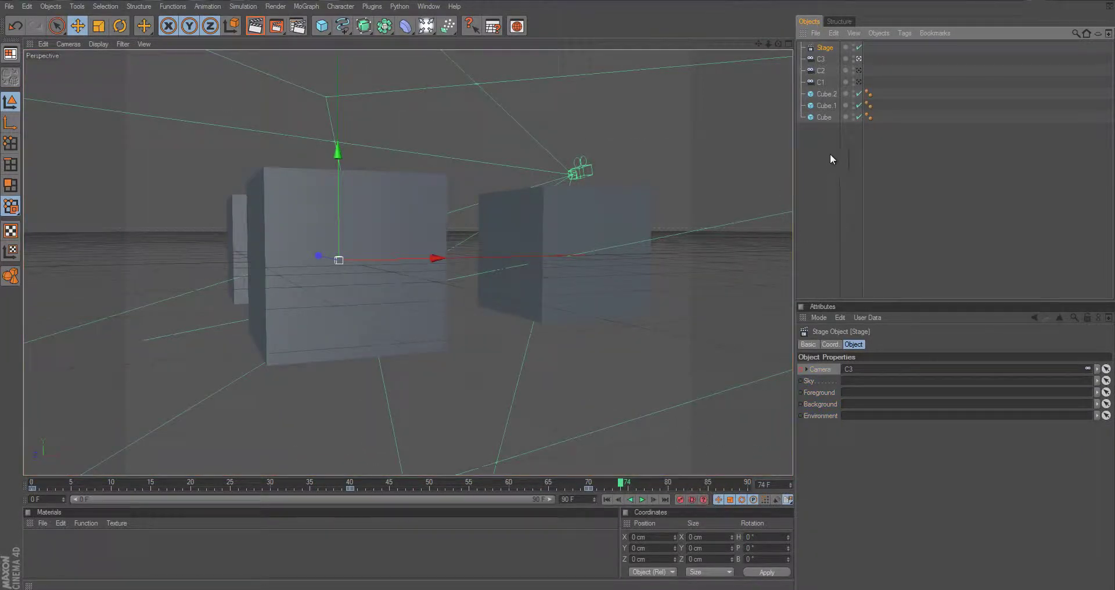
Empty the scene by deleting the three cubes, the Stage object and cameras C1, C2 and C3.
left_click_drag(831, 153, 819, 93)
left_click(827, 47, "ctrl")
key("Delete")
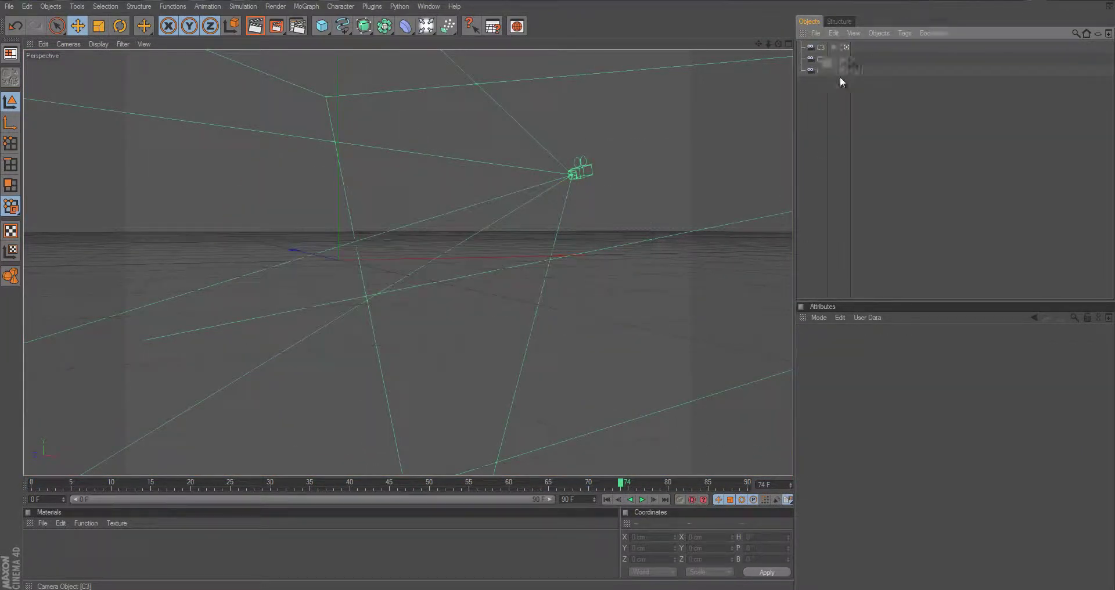
left_click(820, 47)
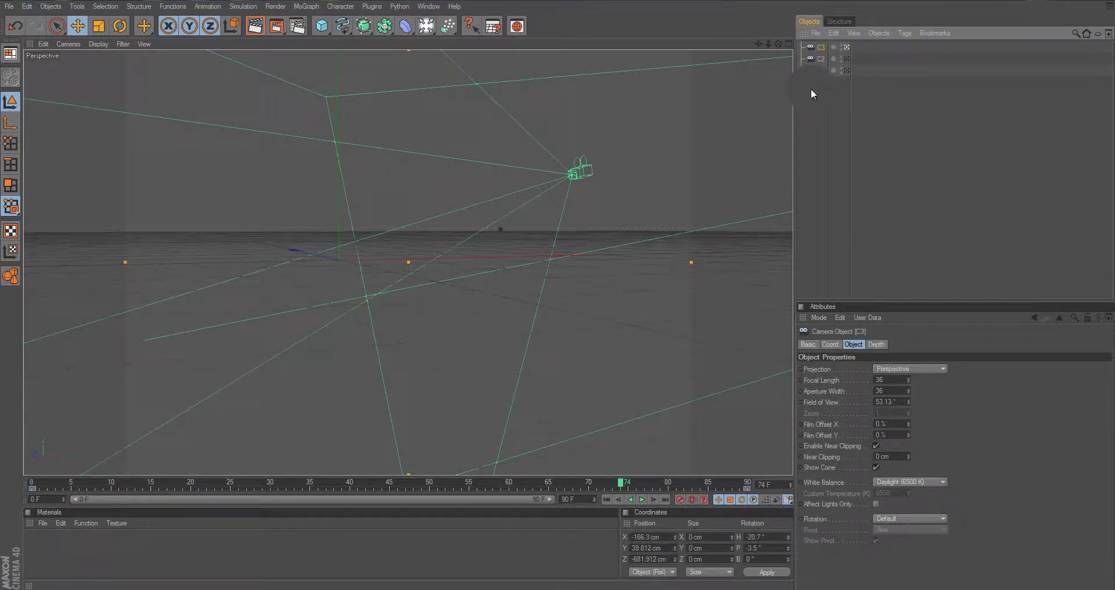
left_click(811, 67, "shift")
key("Delete")
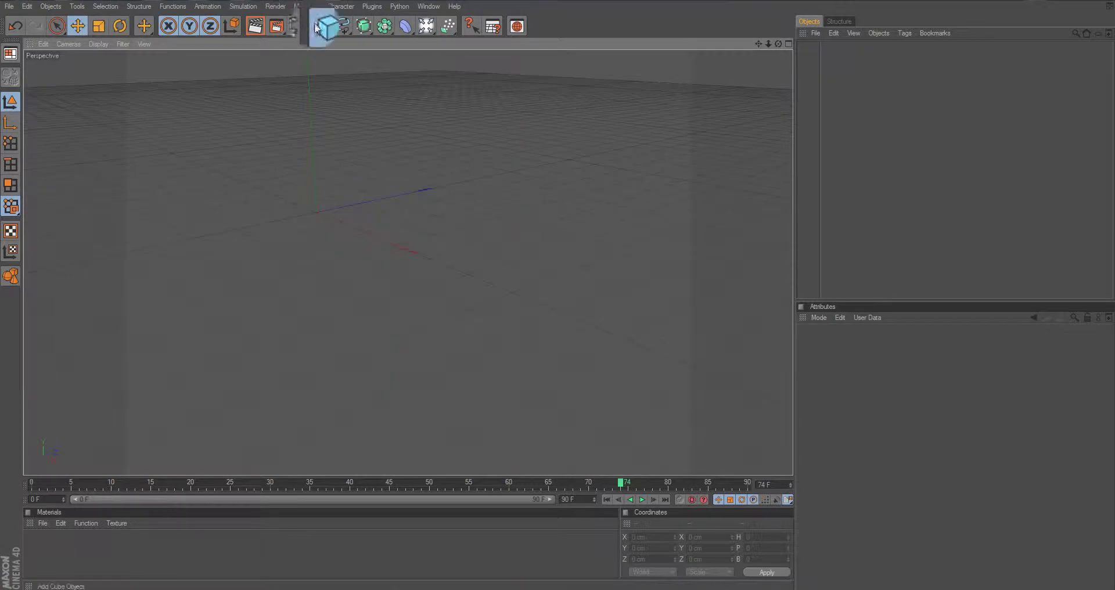
Add a Floor object and a 200 cm Cube at the scene origin.
left_click_drag(322, 26, 525, 120)
left_click_drag(557, 290, 581, 302, "alt")
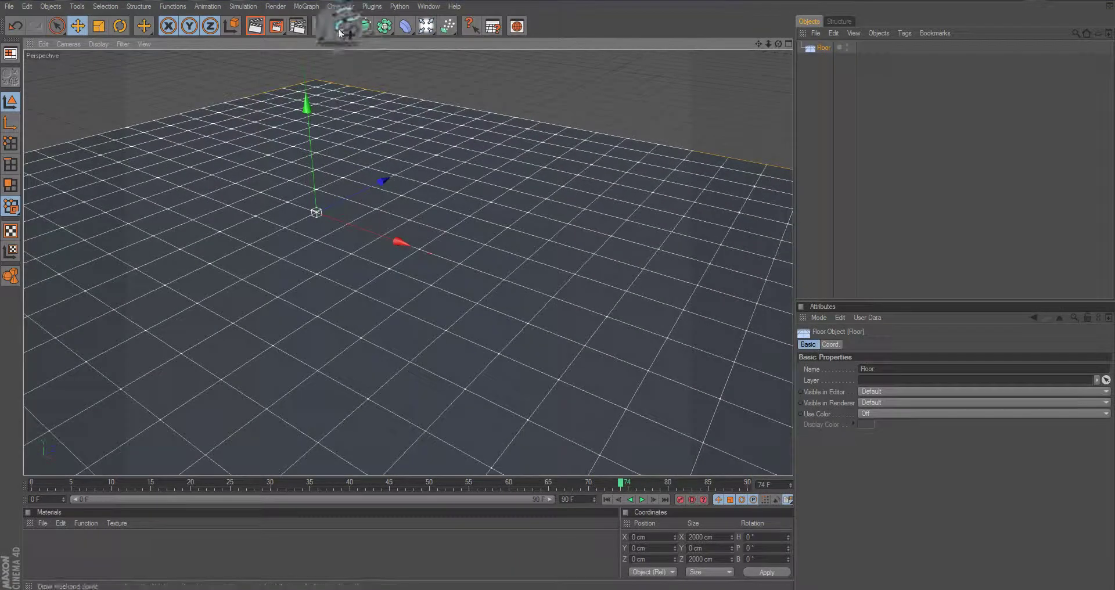
left_click_drag(322, 25, 464, 144)
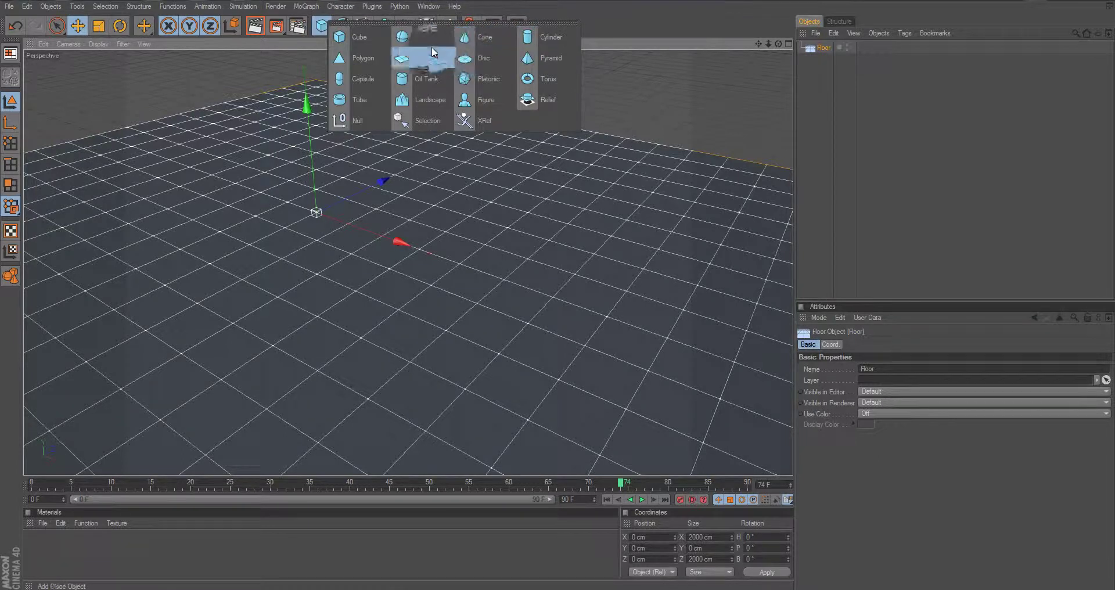
left_click_drag(431, 47, 353, 35)
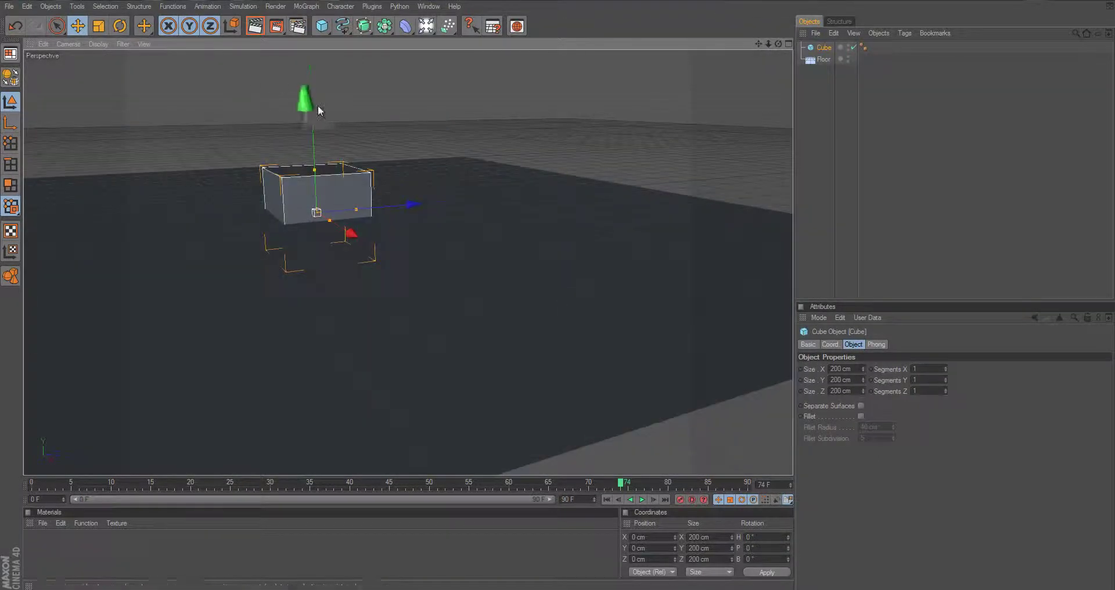
Raise the cube about 100 cm along Y so it rests on the floor.
left_click_drag(319, 106, 377, 165)
middle_click_drag(377, 165, 462, 200, "alt")
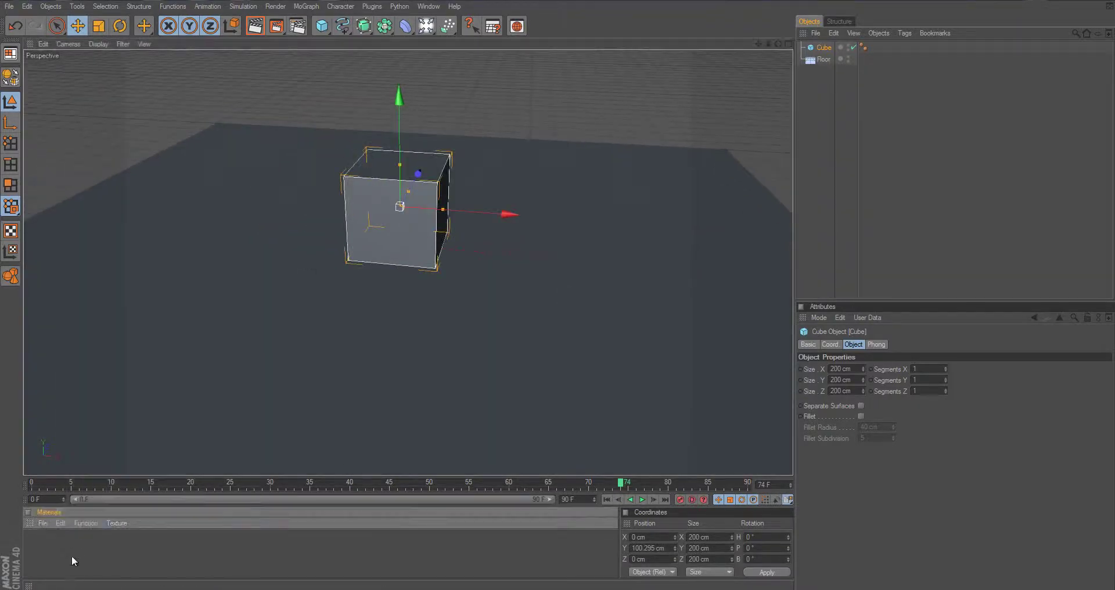
Create a beige material with colour RGB 197, 181, 154 and apply it to the floor.
double_click(42, 547)
double_click(37, 546)
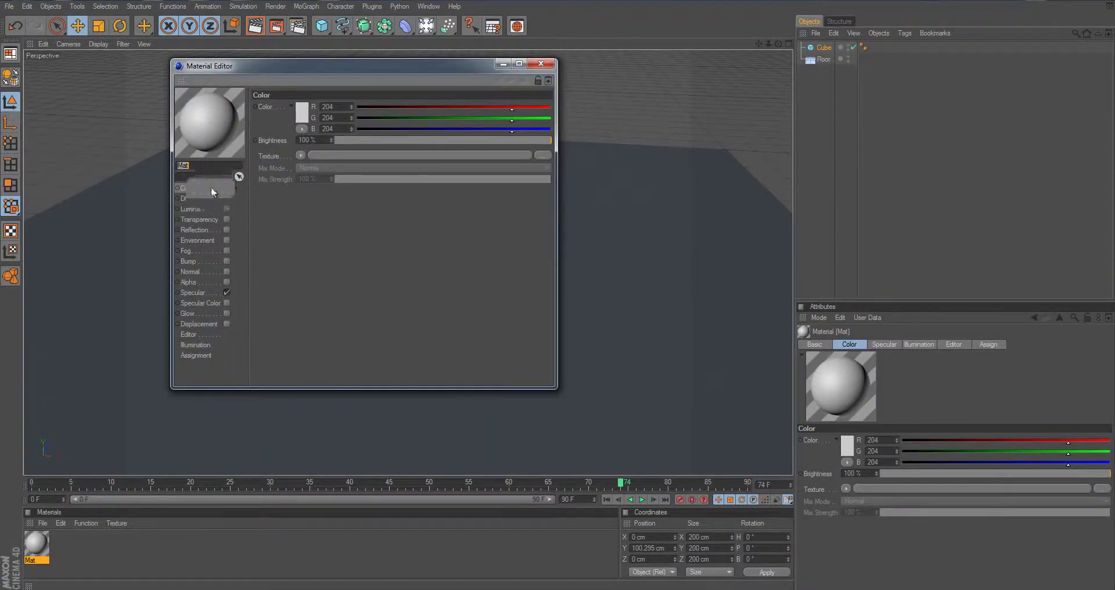
left_click(301, 109)
left_click_drag(301, 105, 253, 79)
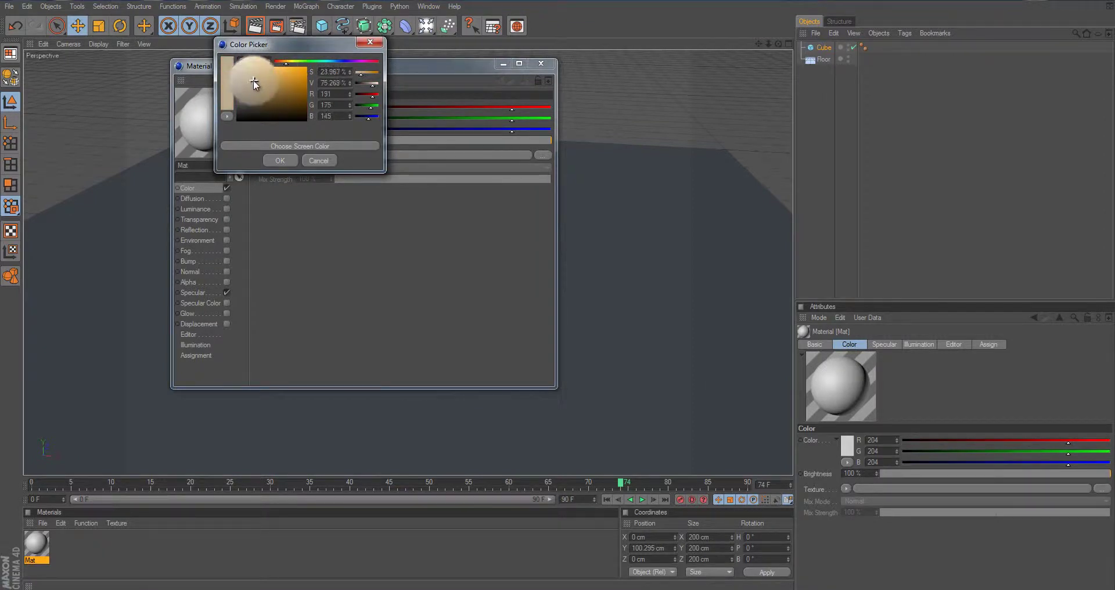
left_click(281, 162)
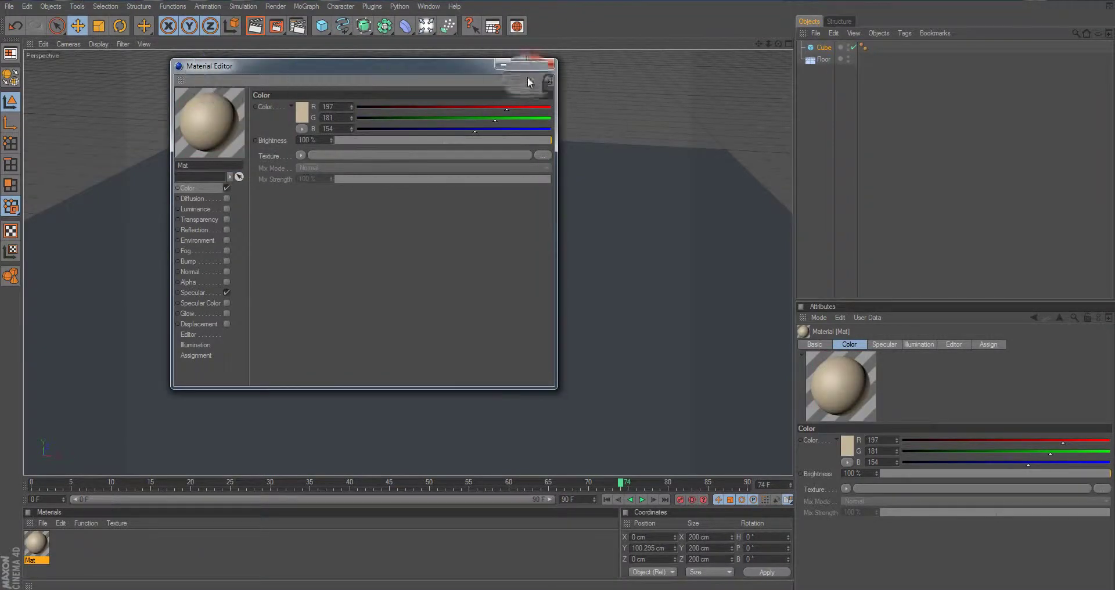
left_click(541, 65)
left_click_drag(41, 547, 354, 363)
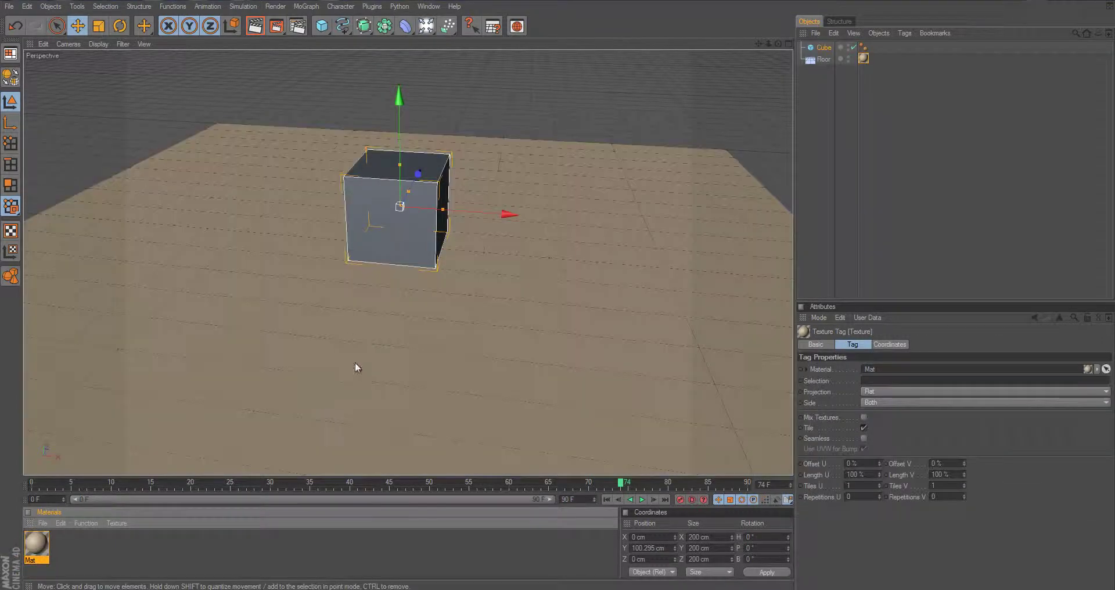
Duplicate the beige material, set the copy's colour to pure red (RGB 255, 0, 0) and apply it to the cube.
left_click_drag(45, 548, 70, 546, "ctrl")
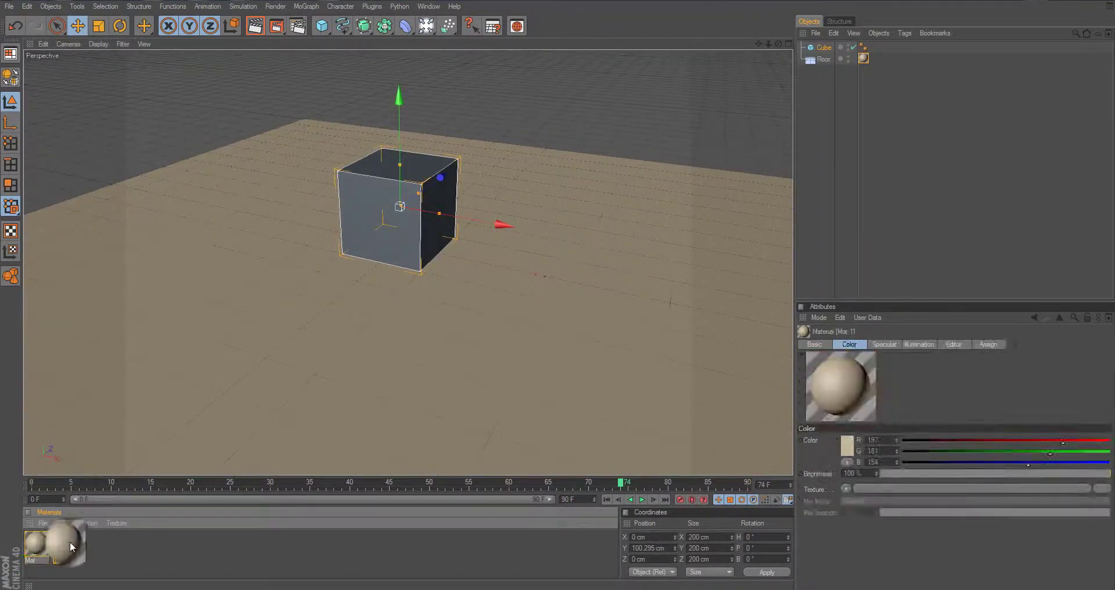
double_click(68, 545)
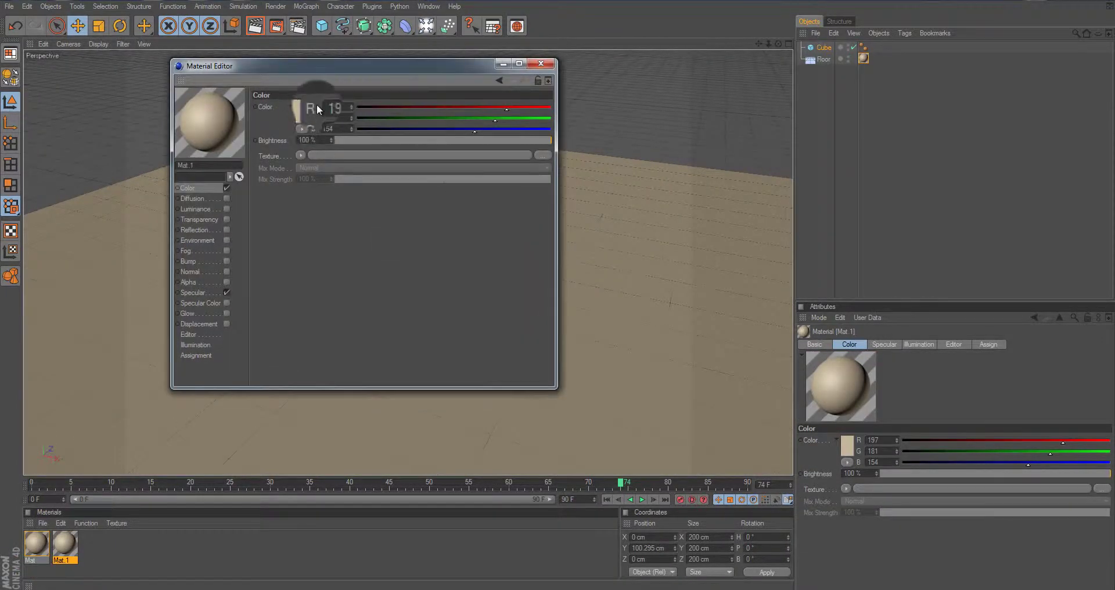
left_click(311, 107)
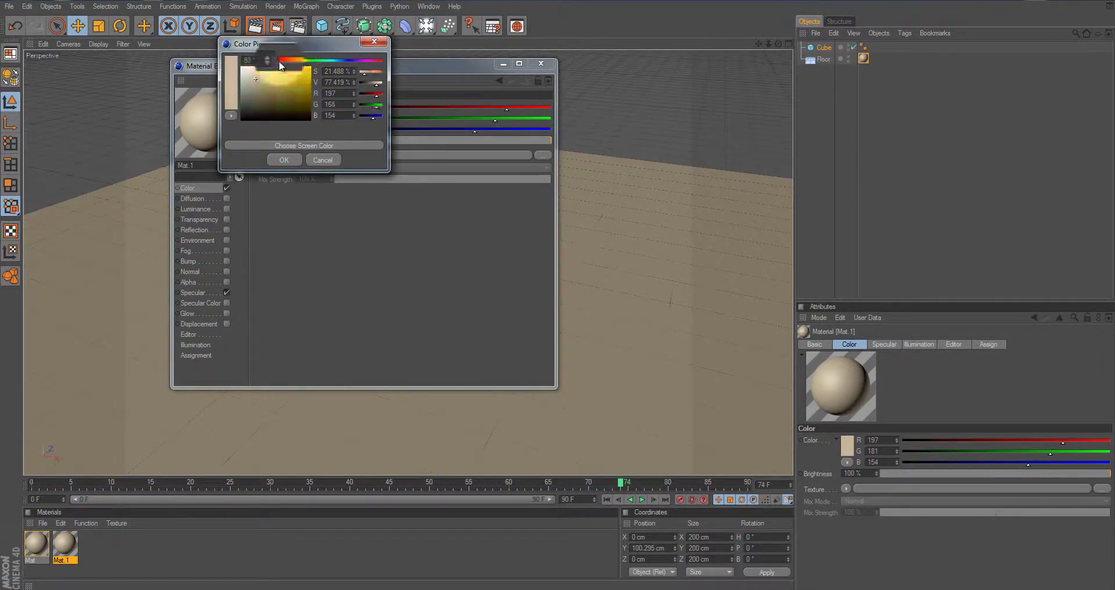
mouse_move(279, 66)
left_mouse_down()
mouse_move(313, 61)
mouse_move(289, 64)
left_mouse_up()
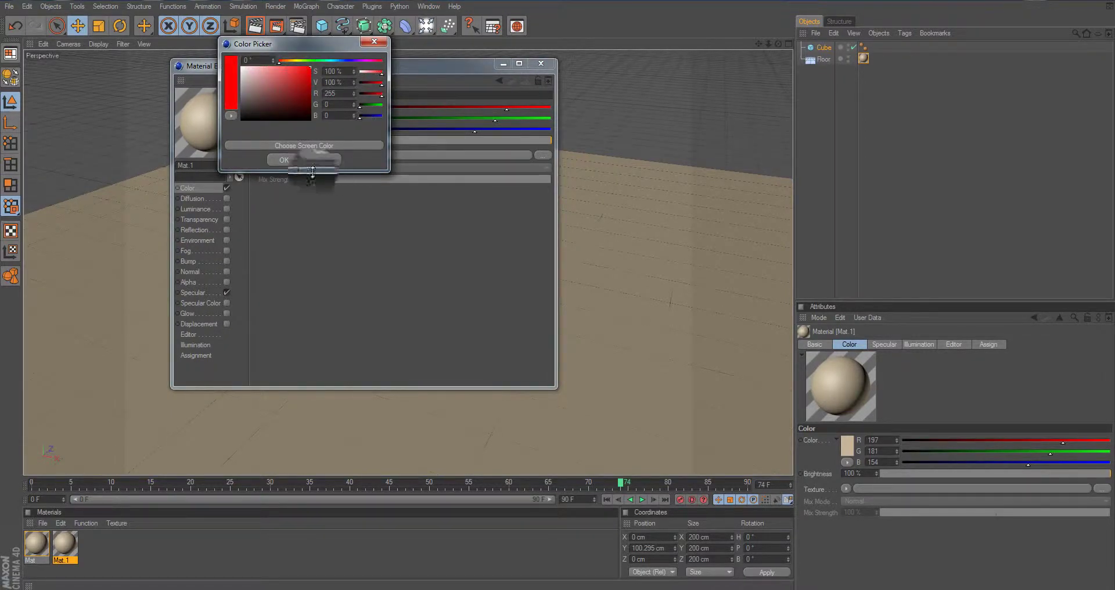
left_click(291, 158)
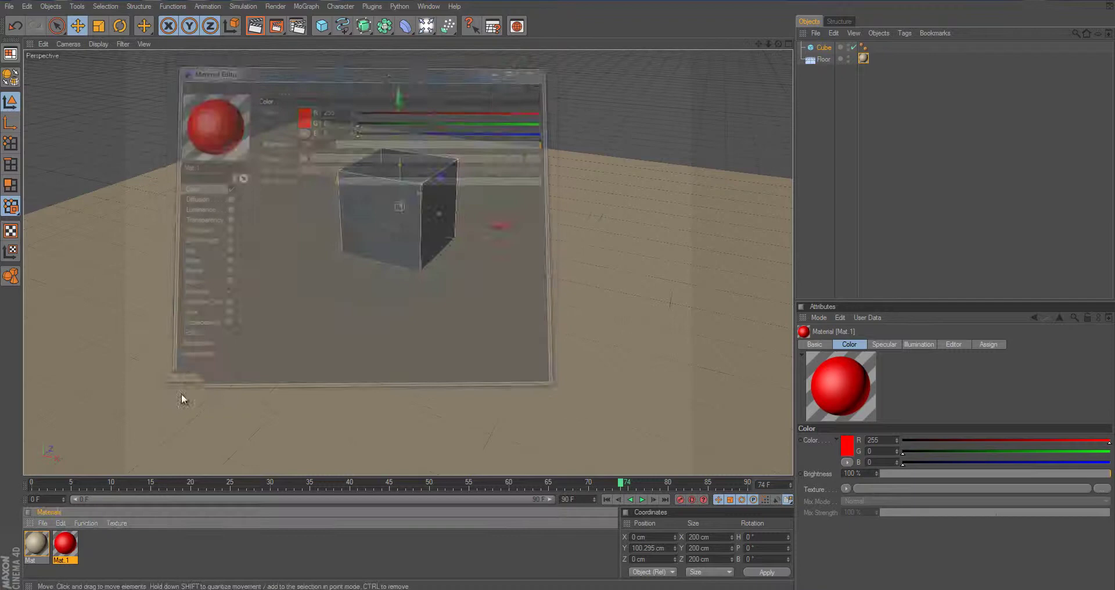
left_click(64, 548)
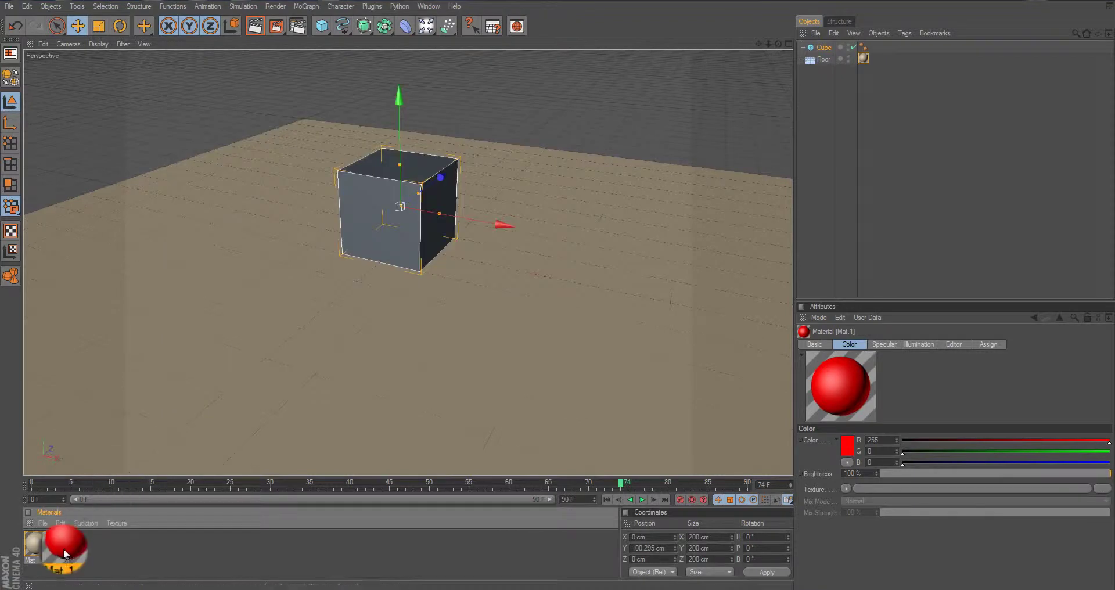
left_click_drag(331, 259, 455, 88)
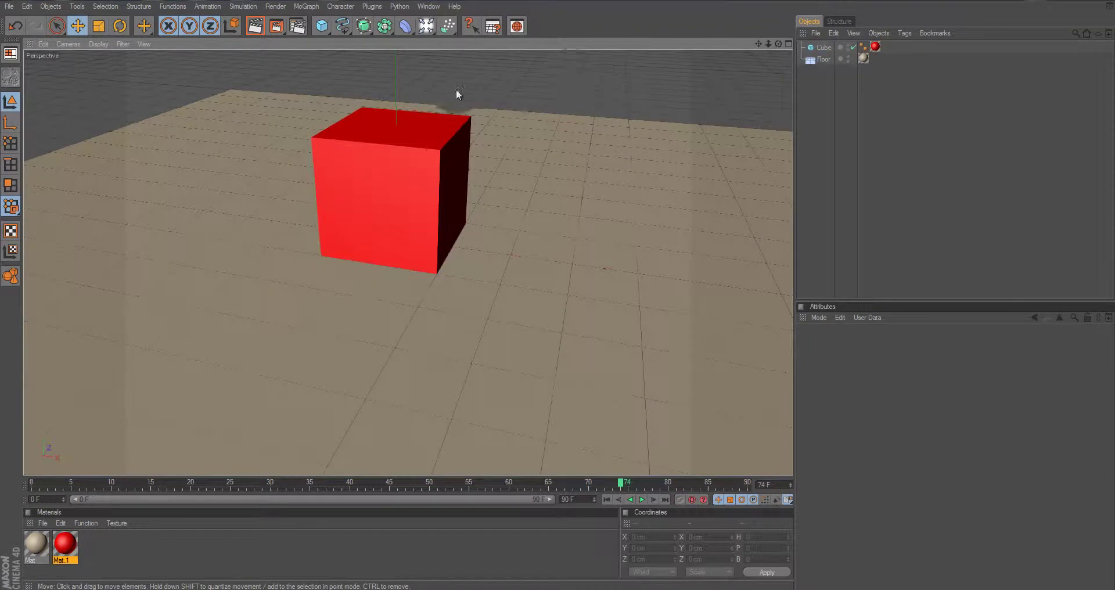
Add an Omni light and place it above and beside the cube at about X -385, Y 337, Z -469 cm.
left_click(427, 26)
left_click_drag(416, 217, 558, 289, "alt")
left_click_drag(487, 220, 558, 289)
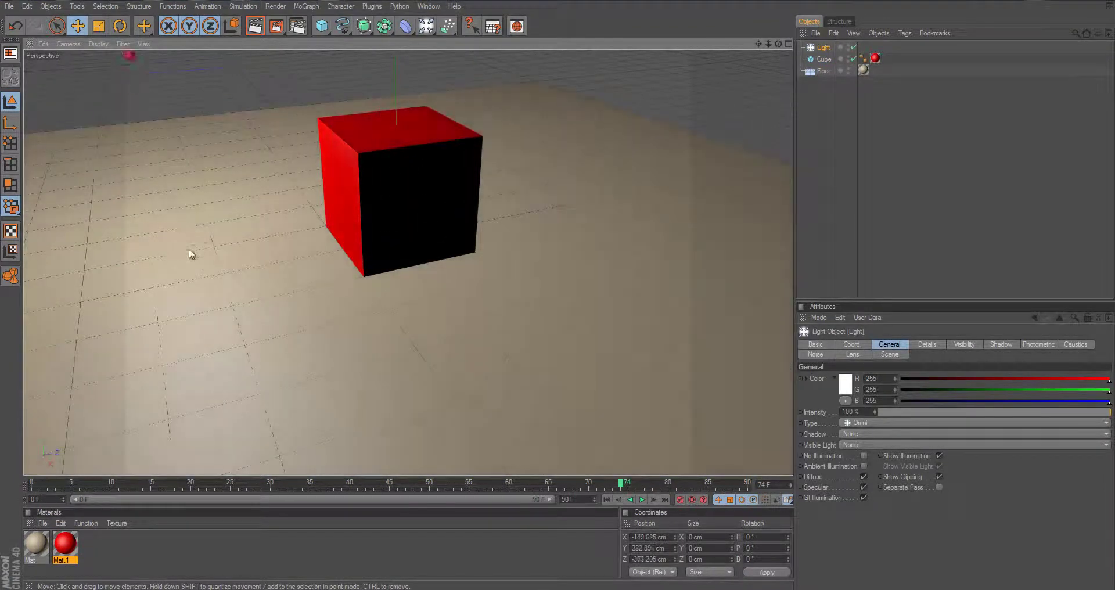
left_click_drag(290, 267, 558, 294, "alt")
middle_click_drag(355, 207, 681, 302, "alt")
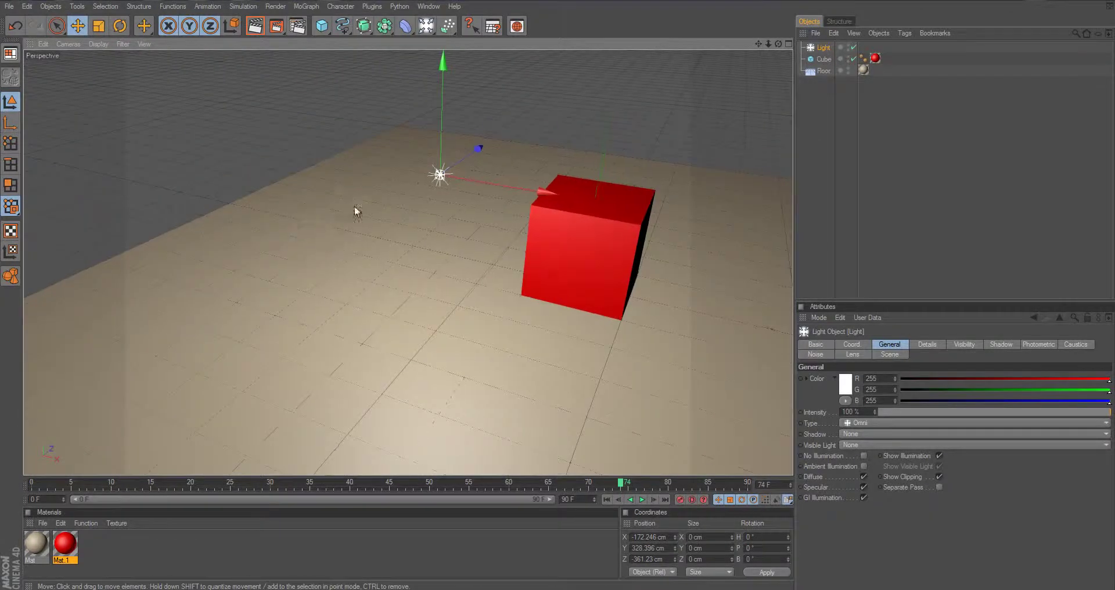
left_click_drag(355, 207, 428, 251)
middle_click_drag(428, 251, 481, 291, "alt")
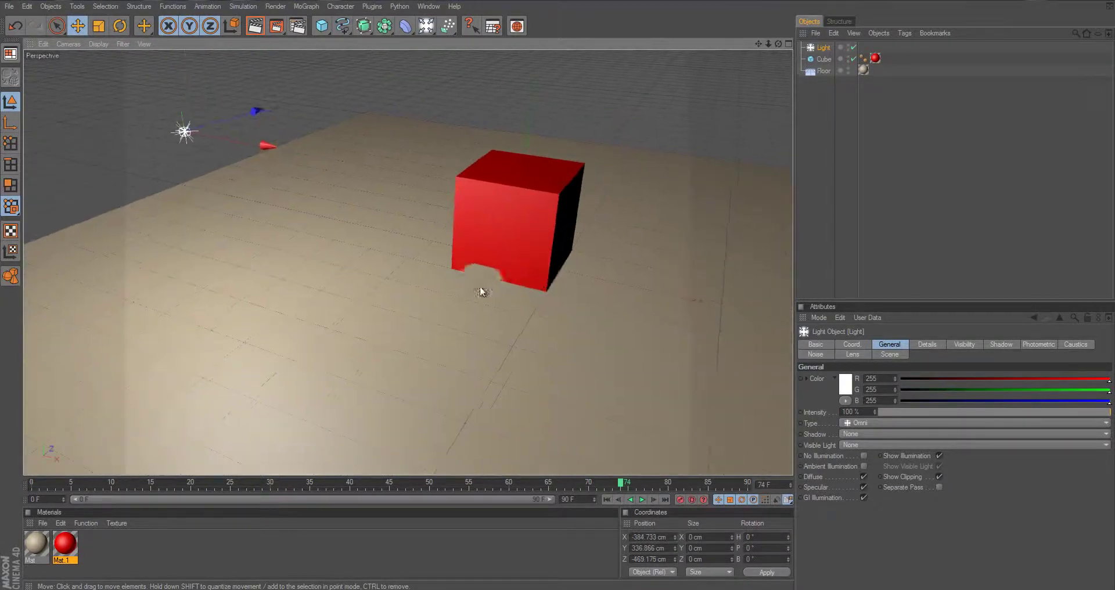
Set the light's shadow to Shadow Maps (Soft) and render the view to check the cube's shadow.
left_click(890, 434)
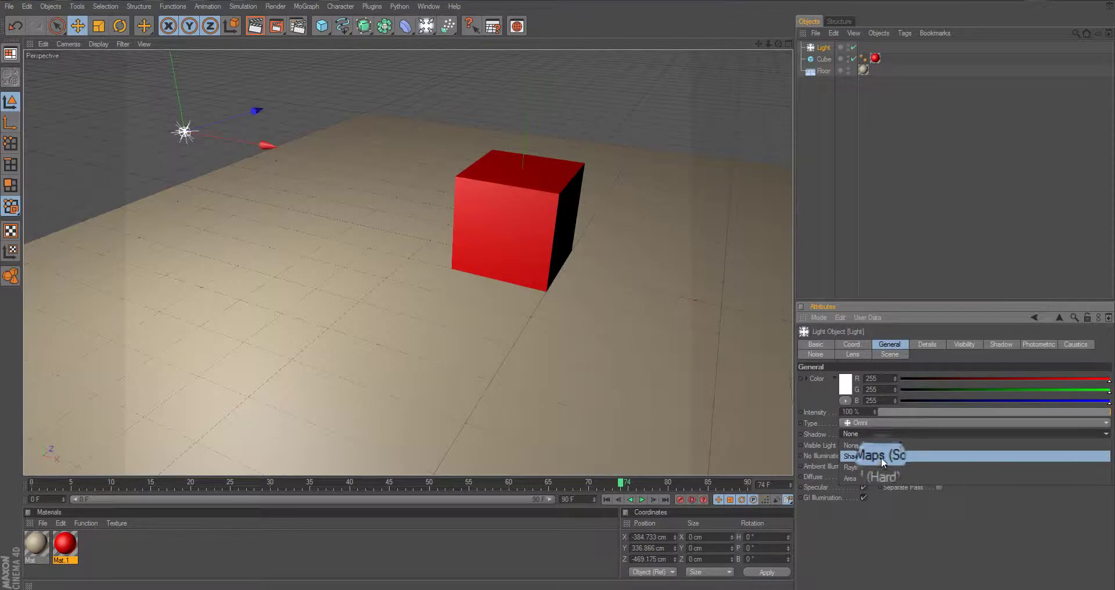
left_click(881, 458)
left_click_drag(444, 234, 558, 290, "alt")
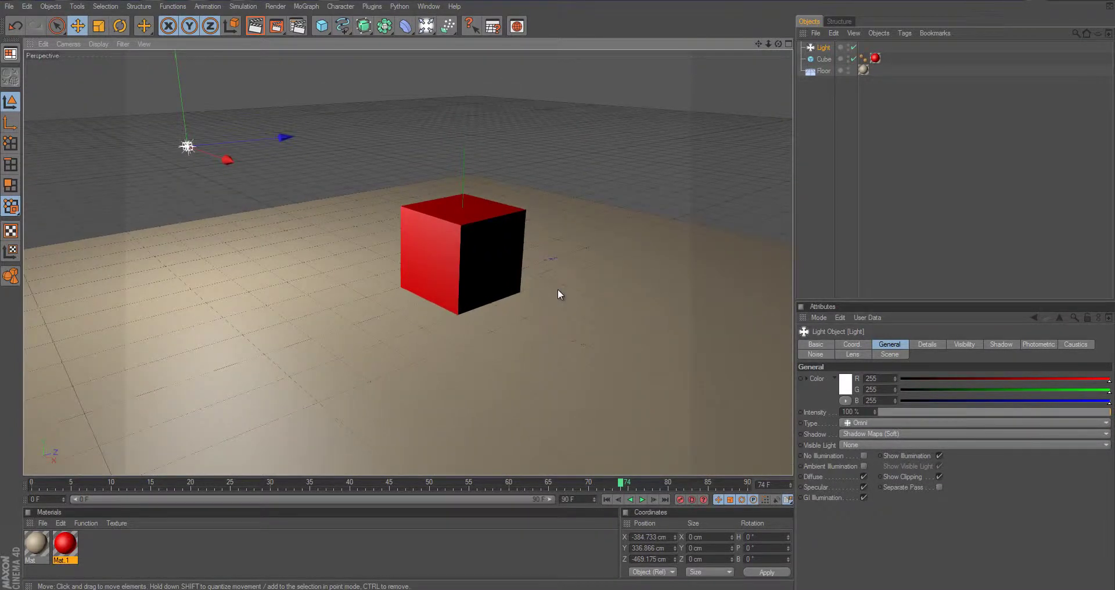
key("ctrl+e")
left_click(474, 51)
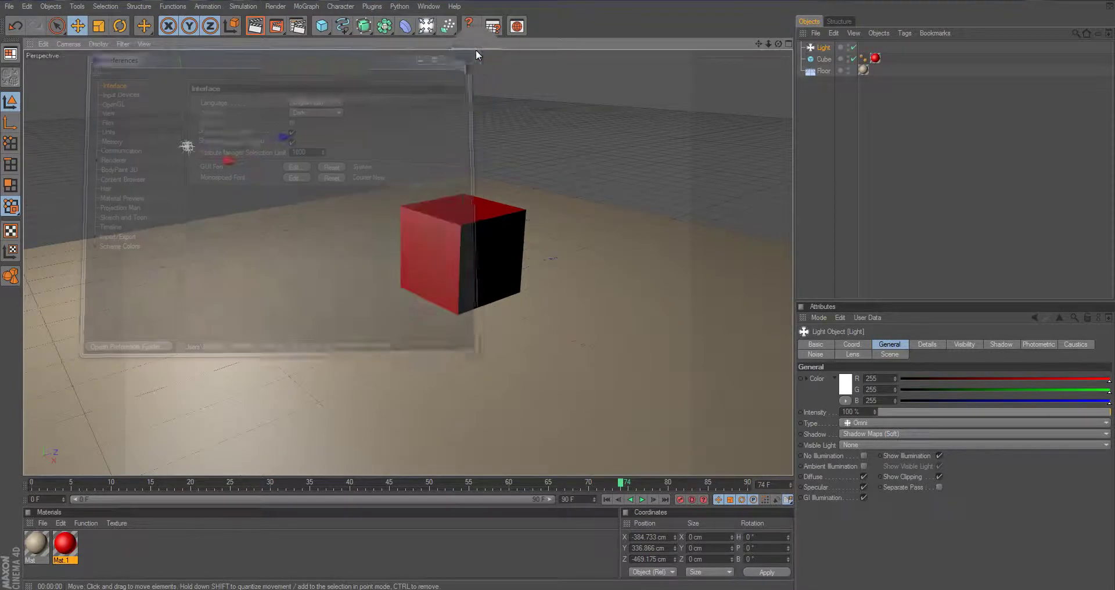
key("ctrl+r")
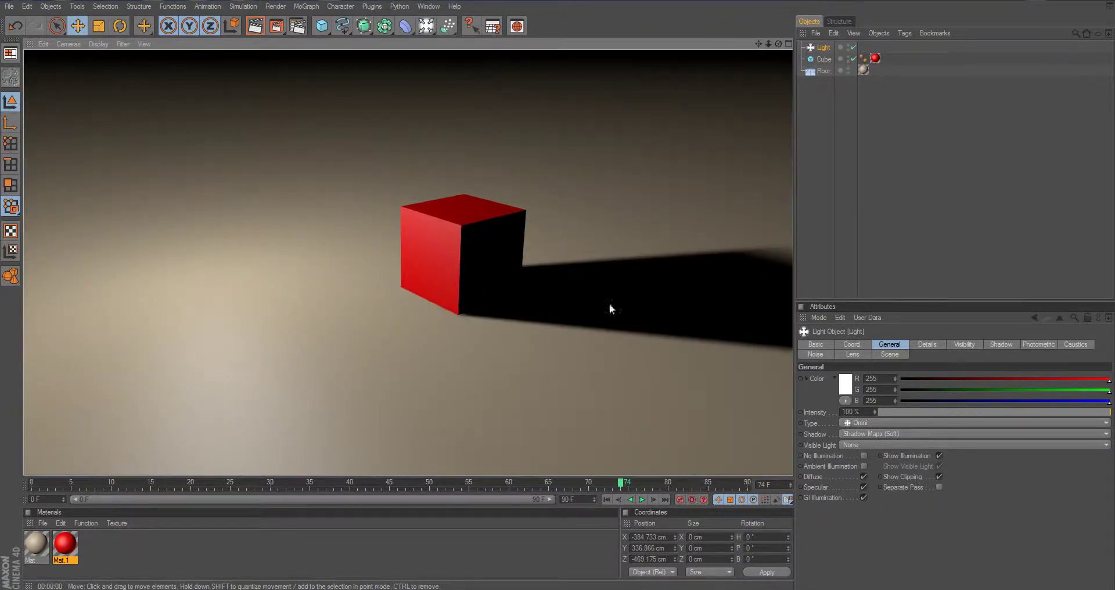
Duplicate the light, place the copy at about X 527, Y 661, Z -44 cm and set its shadow to None.
left_click_drag(570, 258, 559, 295, "alt")
key("ctrl+c")
key("ctrl+v")
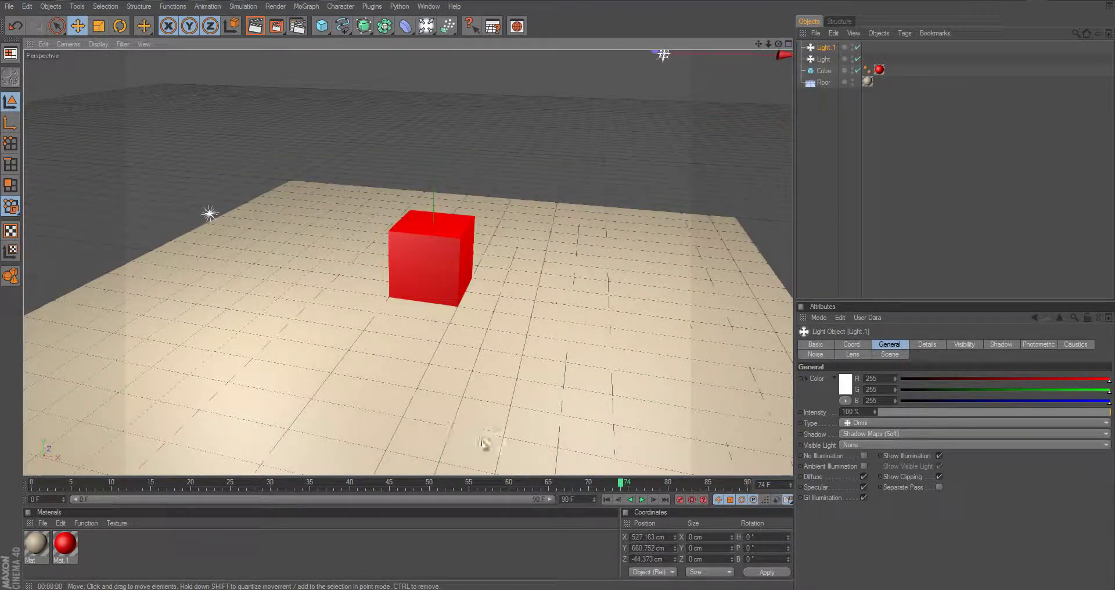
left_click(871, 434)
left_click(865, 422)
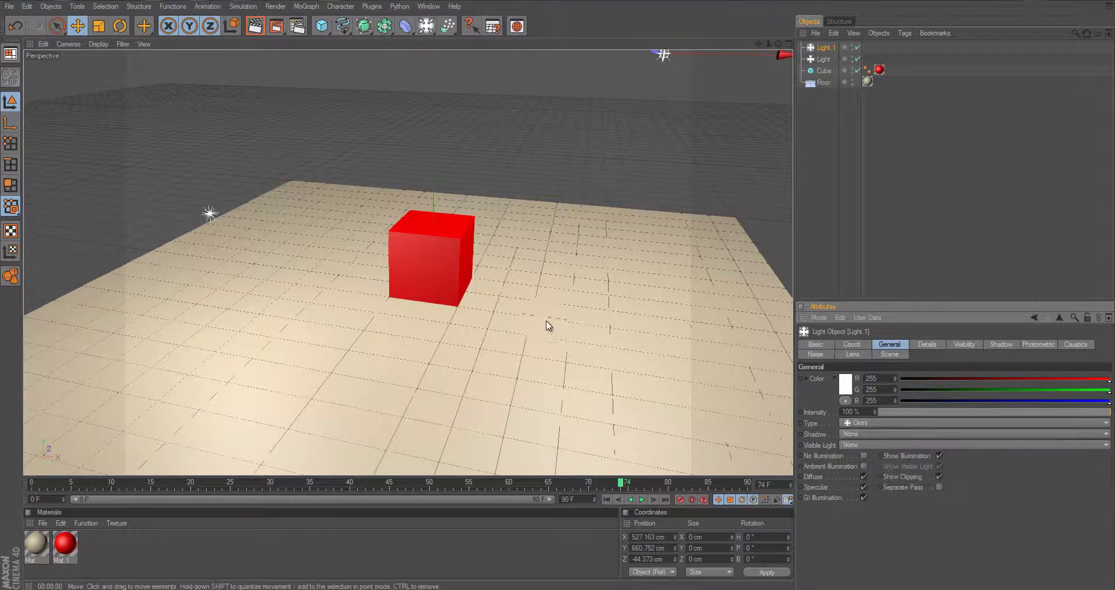
Render the view from a distance and close to the cube to examine the lighting and shadow where it meets the floor.
key("ctrl+r")
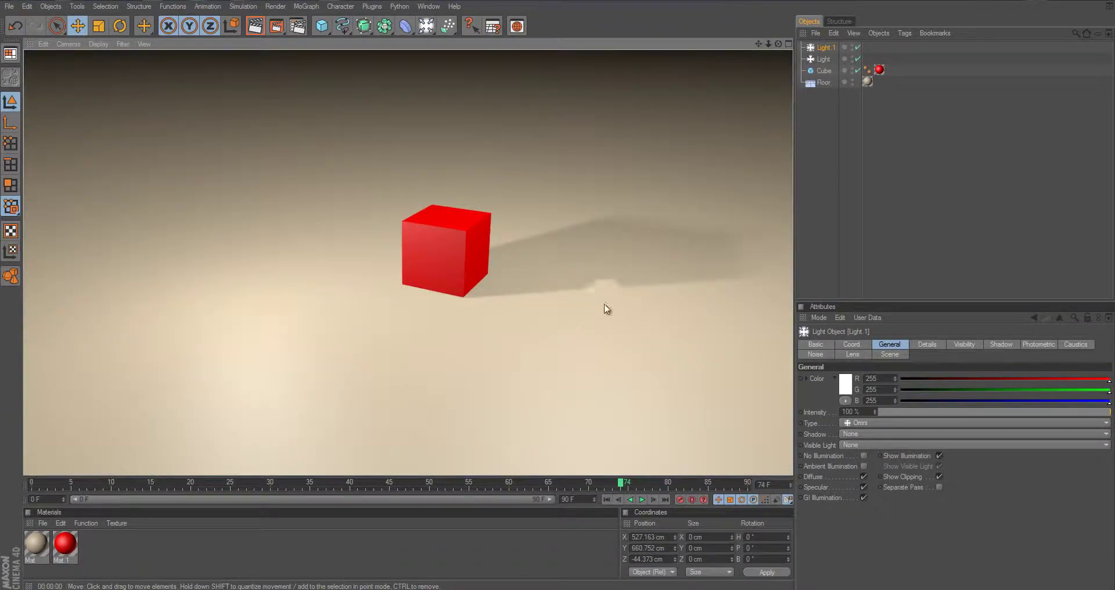
scroll(585, 298, "up", 5)
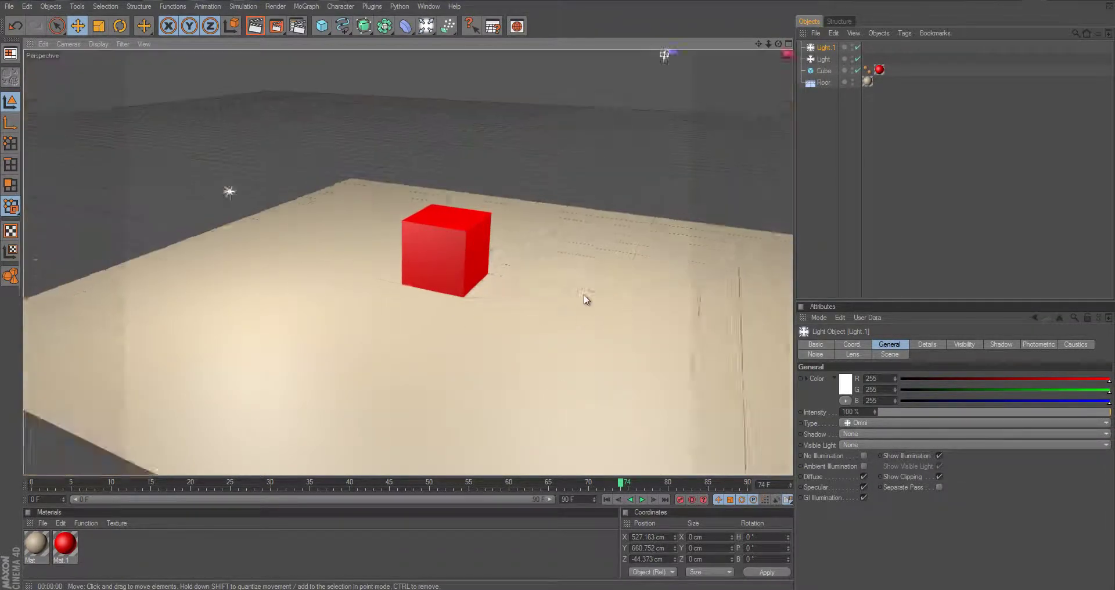
middle_click_drag(540, 288, 556, 290, "alt")
left_click_drag(556, 290, 405, 298, "alt")
right_click_drag(405, 297, 424, 319, "alt")
left_click_drag(518, 270, 471, 367, "alt")
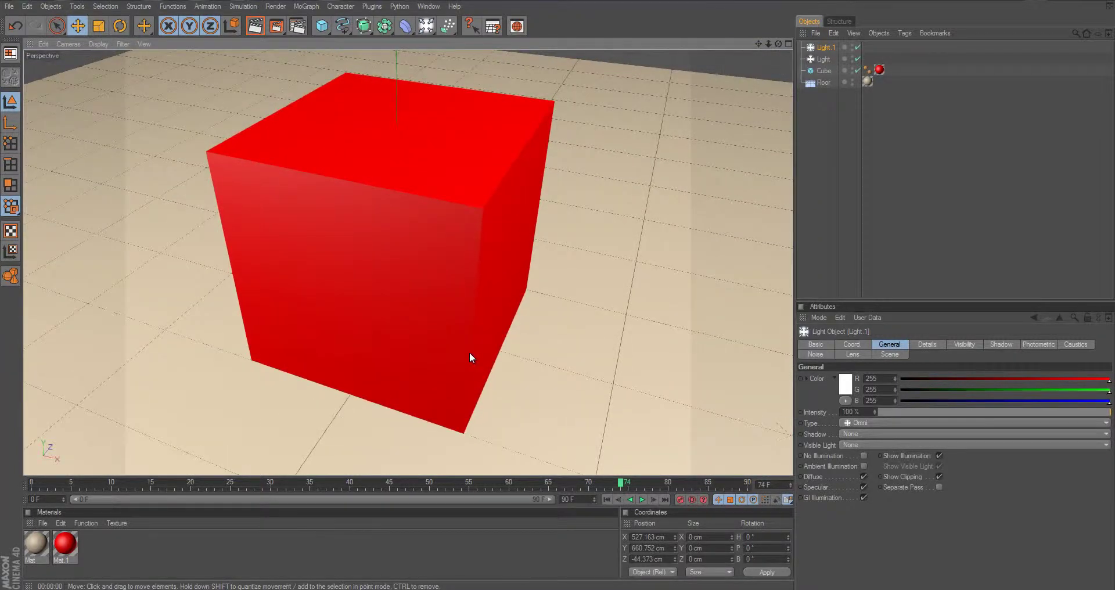
key("ctrl+r")
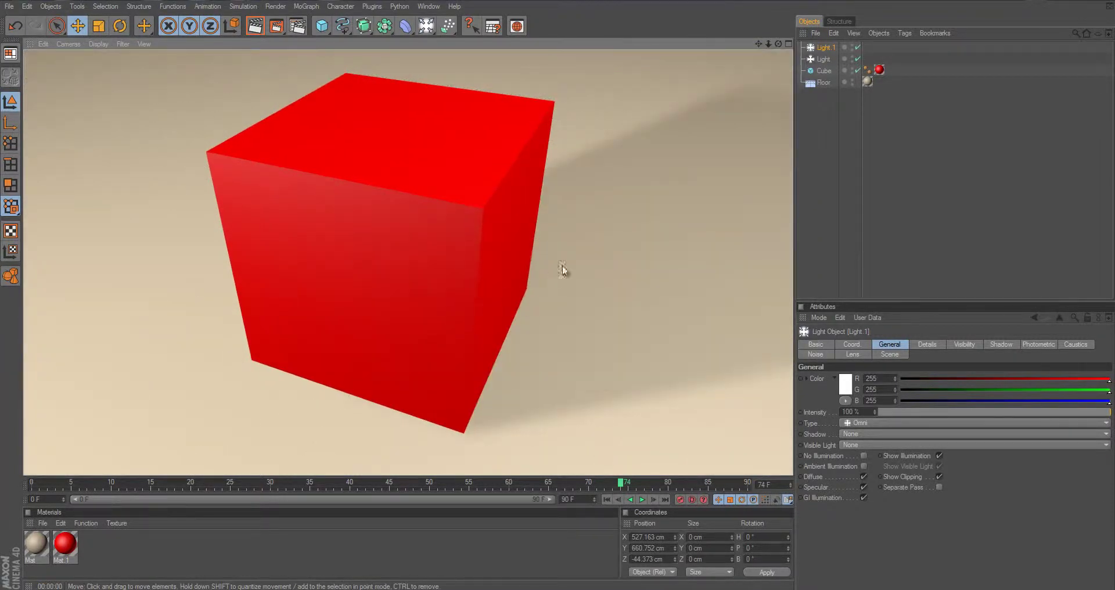
left_click_drag(517, 259, 433, 457, "alt")
scroll(544, 292, "down", 5)
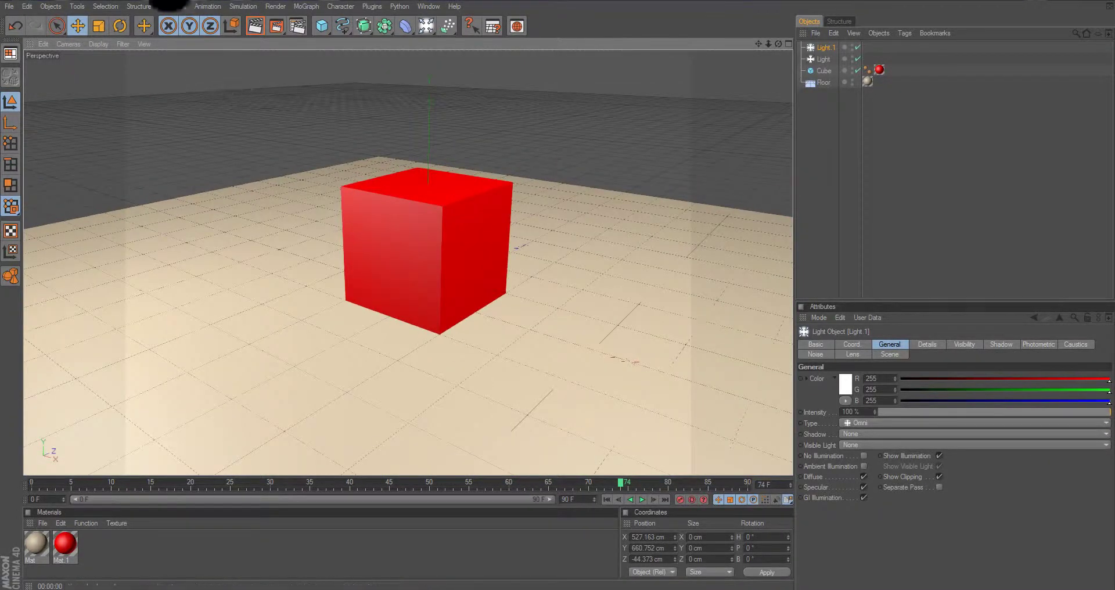
Add the Ambient Occlusion effect to the render settings with Maximum Samples set to 32.
left_click(296, 27)
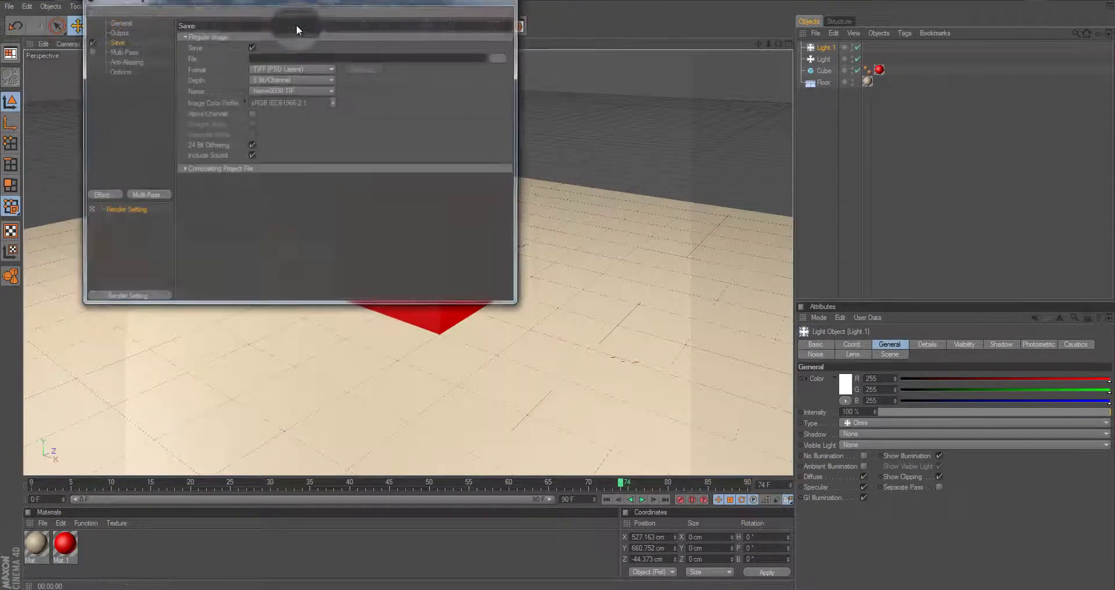
left_click(107, 196)
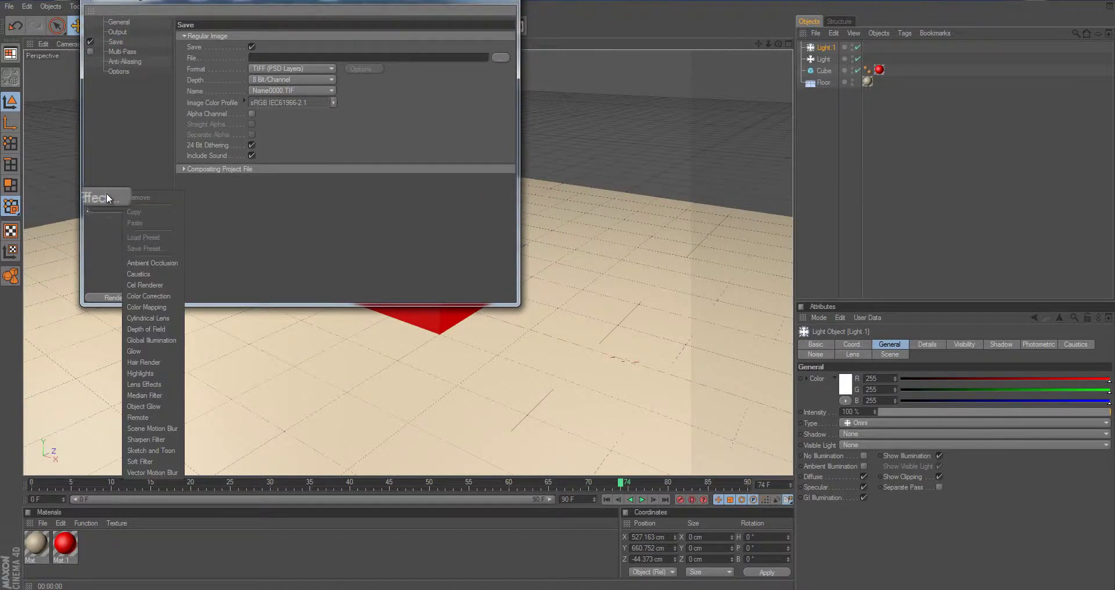
left_click(162, 263)
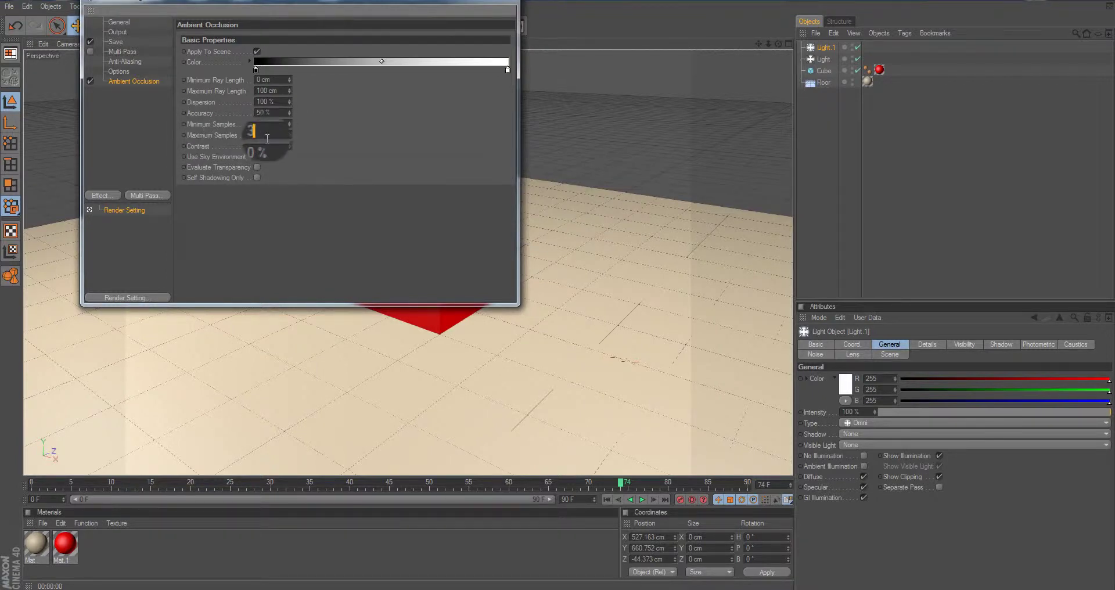
left_click(504, 2)
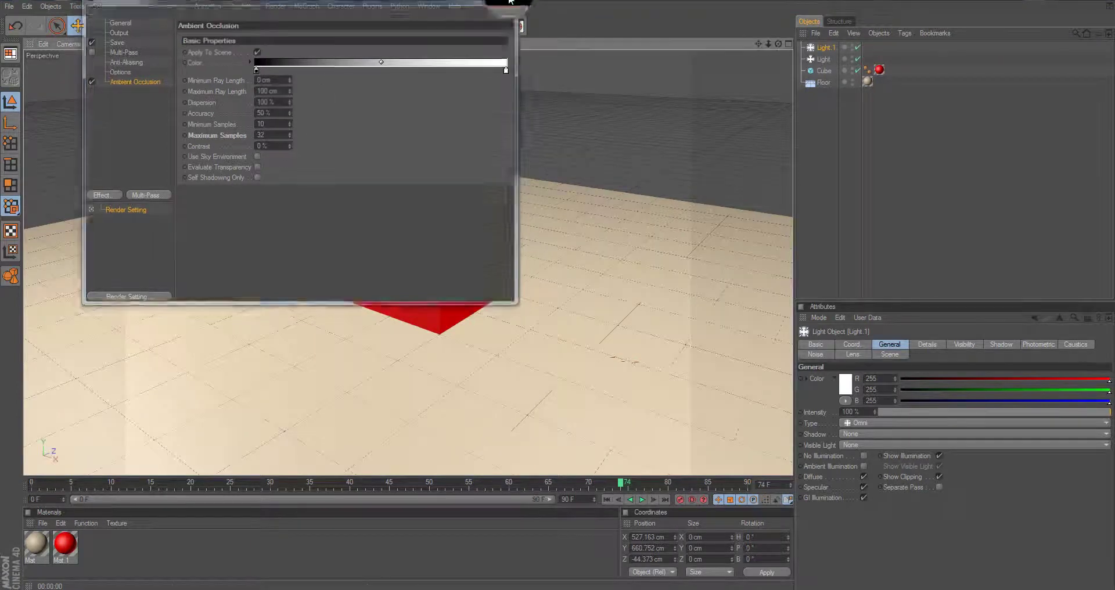
Render the scene in the viewport and in the Picture Viewer to check the ambient occlusion.
left_click(572, 120)
key("ctrl+r")
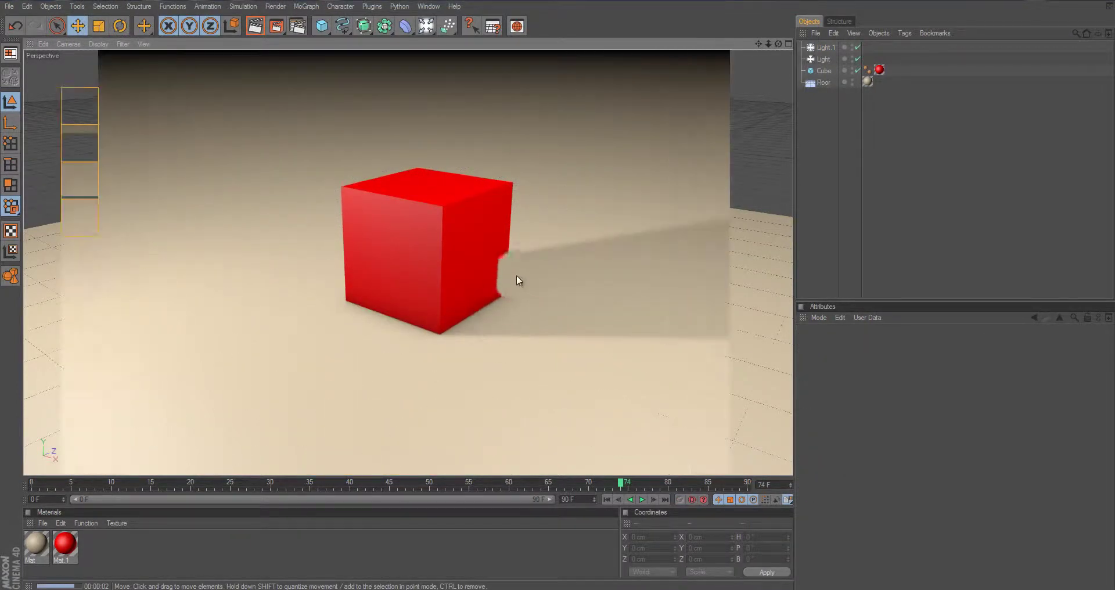
left_click(276, 26)
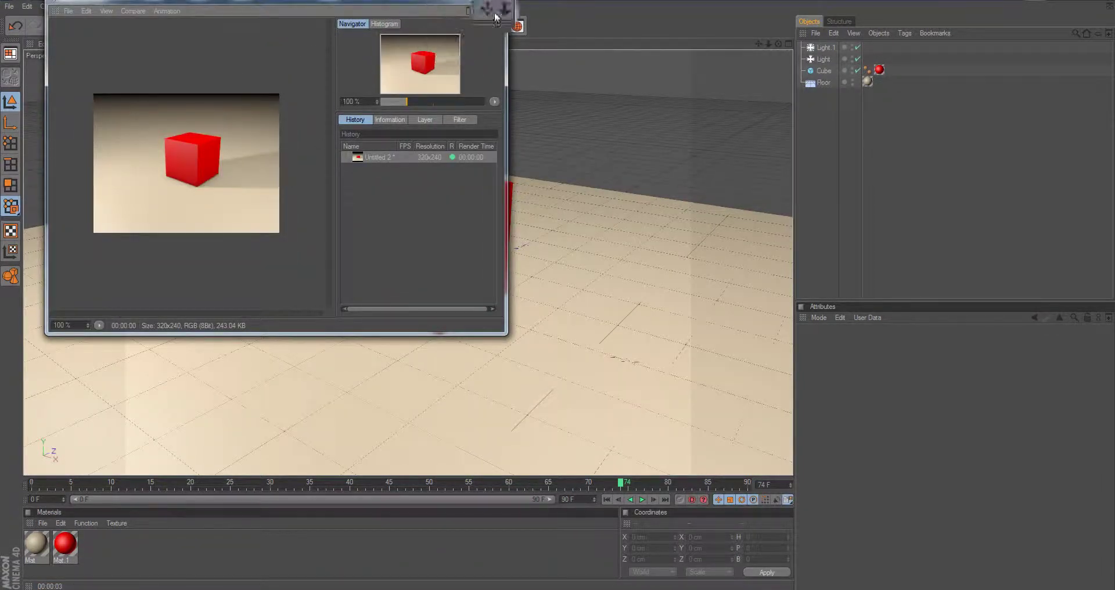
left_click(493, 12)
Set the render output to the Film/Video preset HDTV 1080 29.97.
left_click(294, 24)
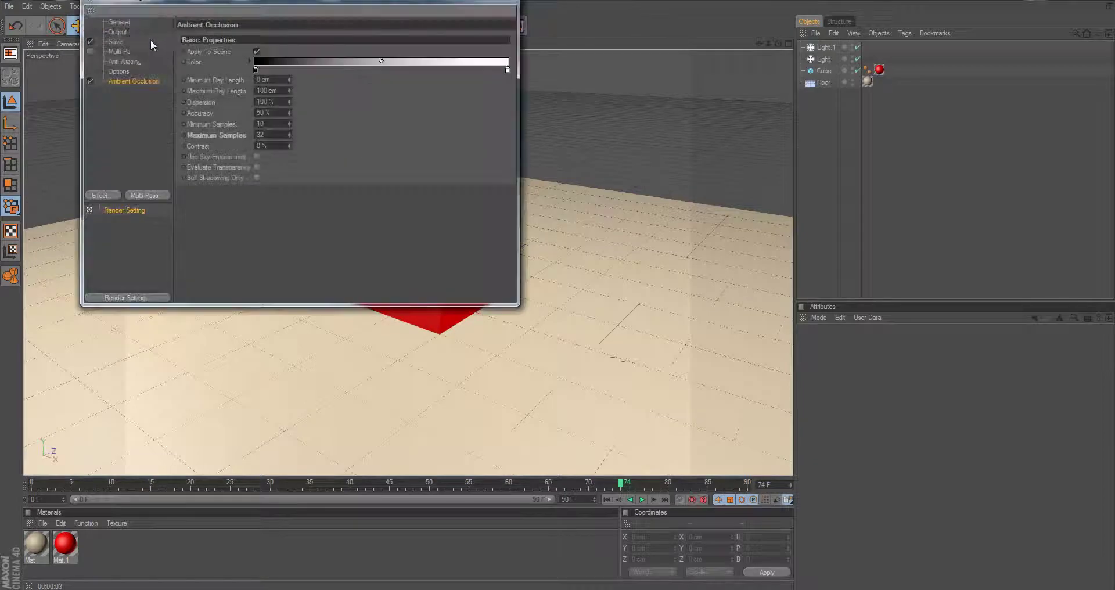
left_click(113, 32)
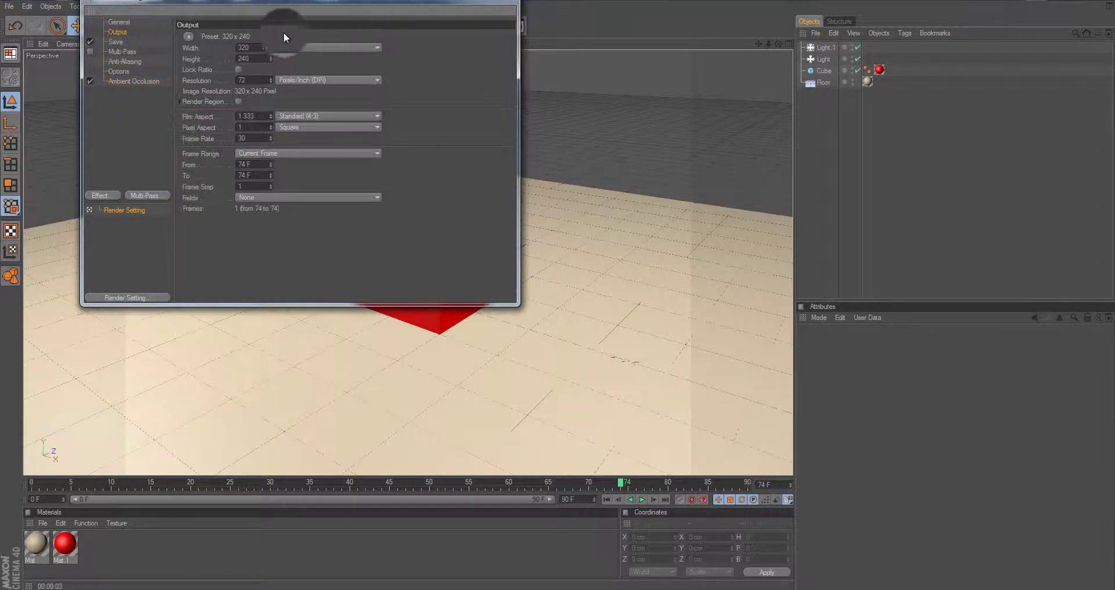
left_click(188, 36)
mouse_move(207, 70)
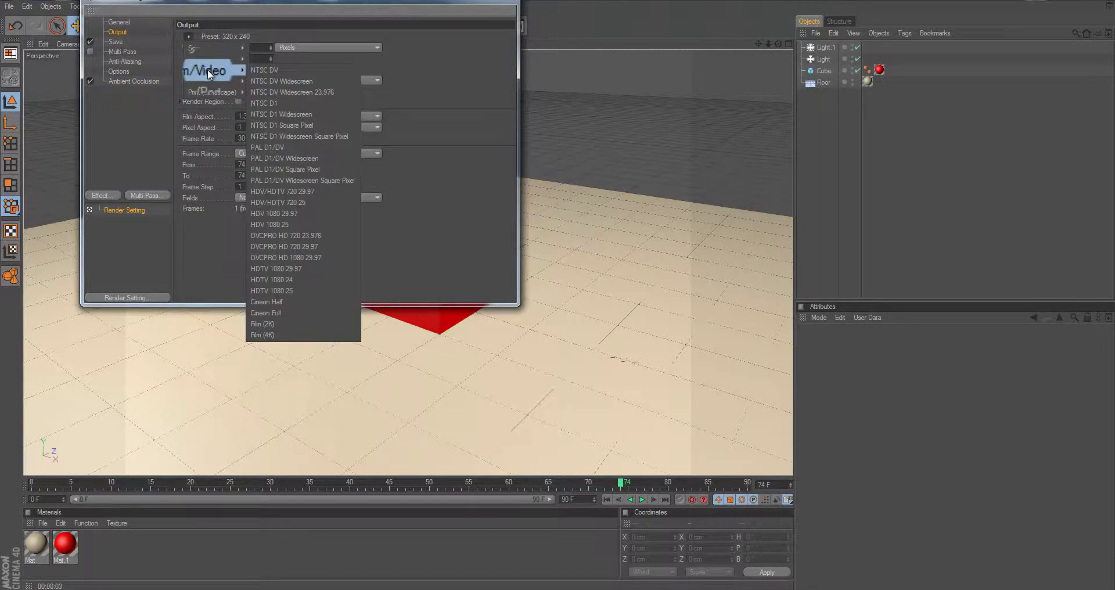
left_click(299, 212)
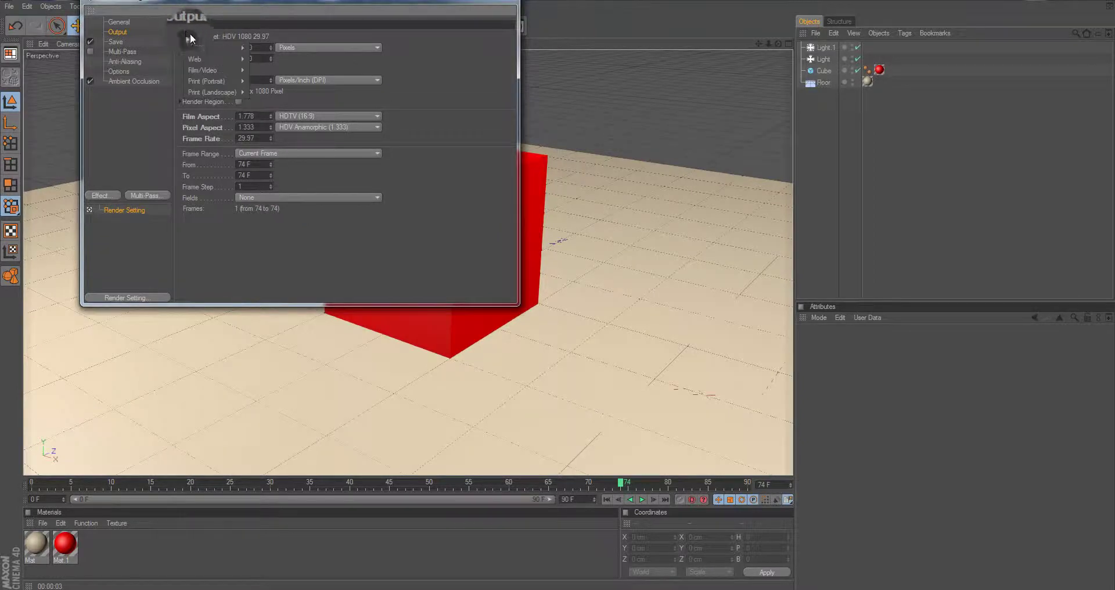
mouse_move(224, 70)
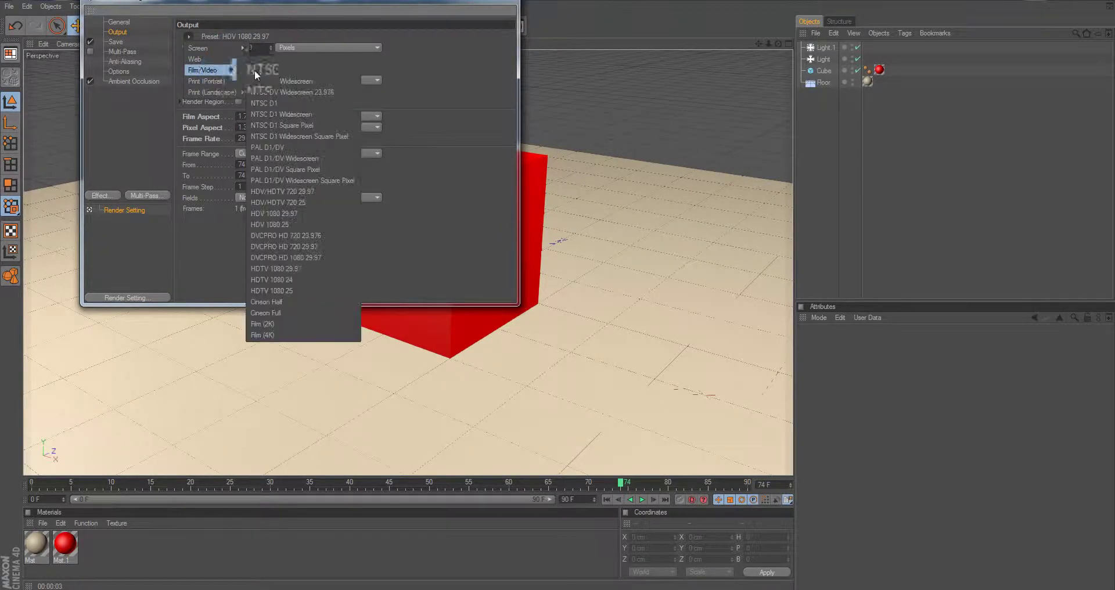
left_click(295, 269)
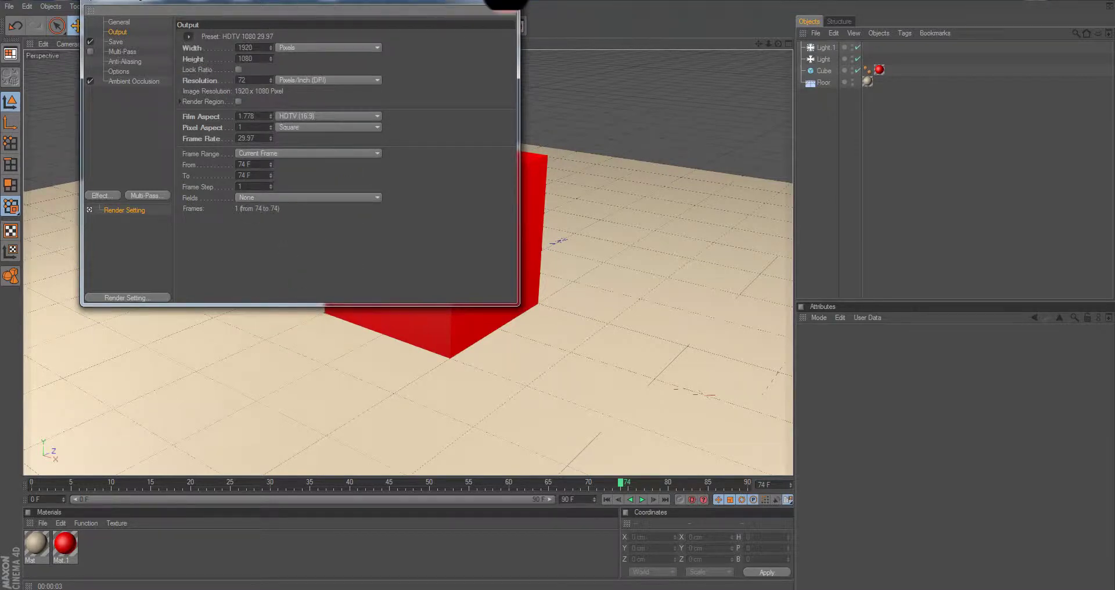
left_click(504, 3)
Render a close view of the cube to the Picture Viewer and enlarge the viewer window to examine the image.
middle_click_drag(560, 294, 457, 229, "alt")
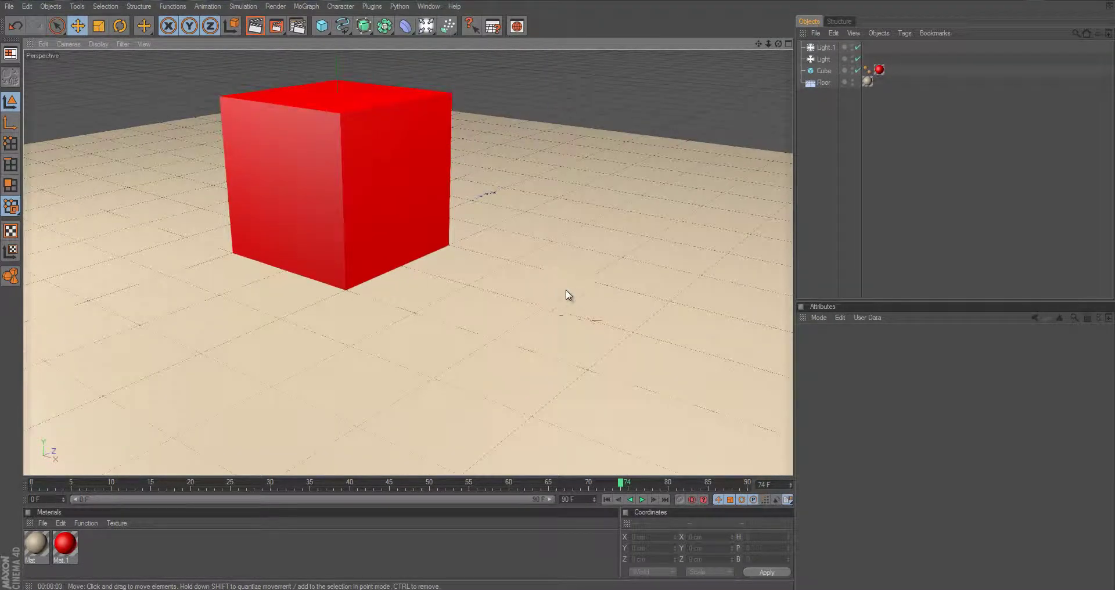
mouse_move(566, 290)
left_mouse_down("alt")
mouse_move(192, 249)
mouse_move(559, 294)
left_mouse_up("alt")
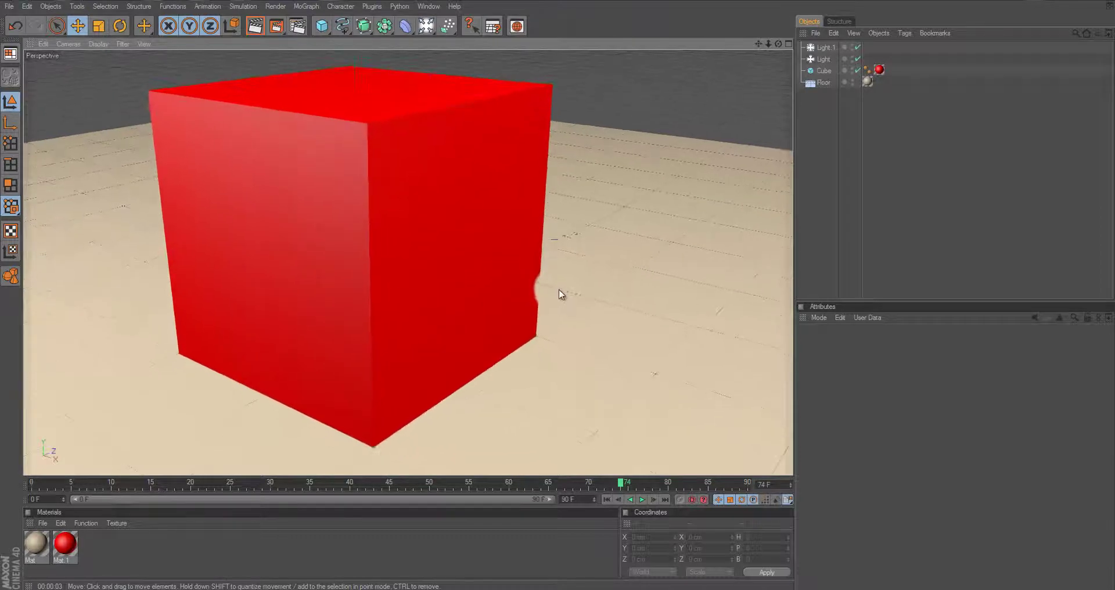
left_click(276, 27)
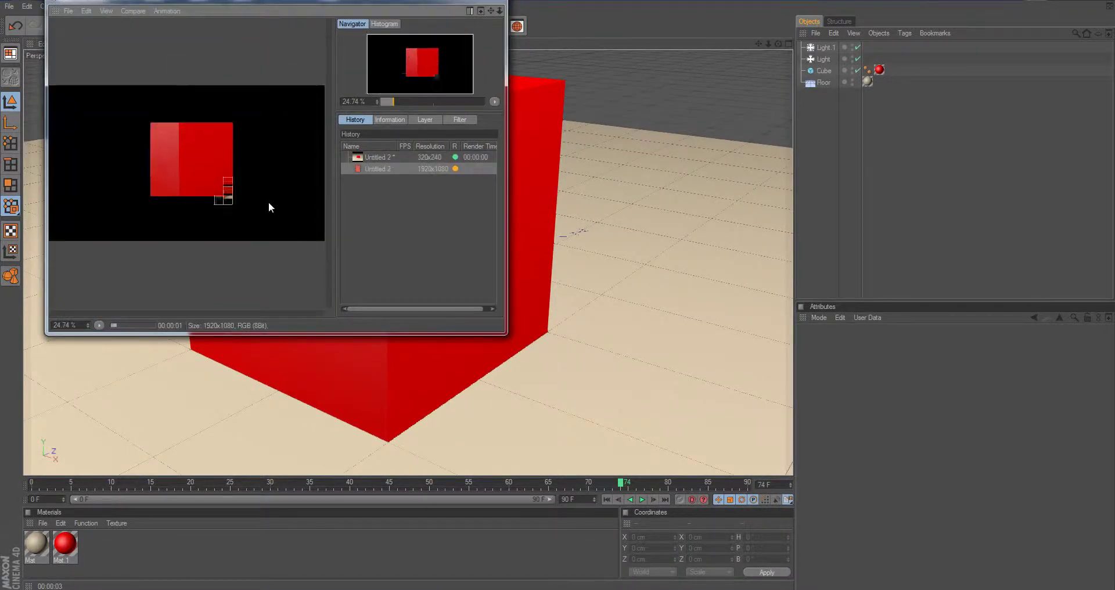
left_click_drag(506, 334, 813, 411)
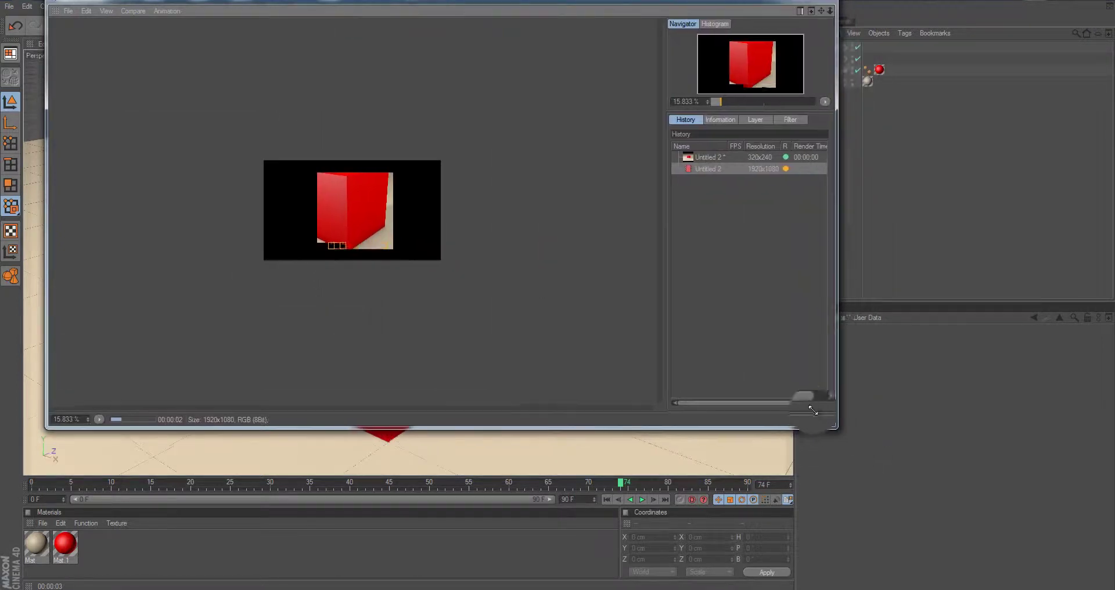
scroll(474, 223, "up", 5)
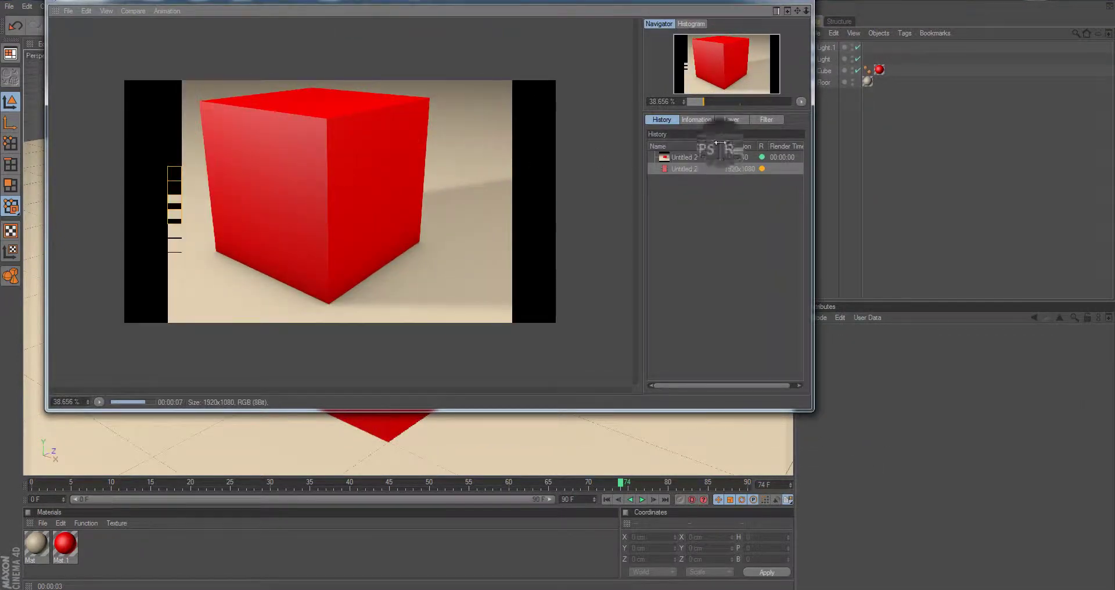
Delete the unsaved 320x240 render from the Picture Viewer history and close the viewer.
left_click(672, 158)
key("Delete")
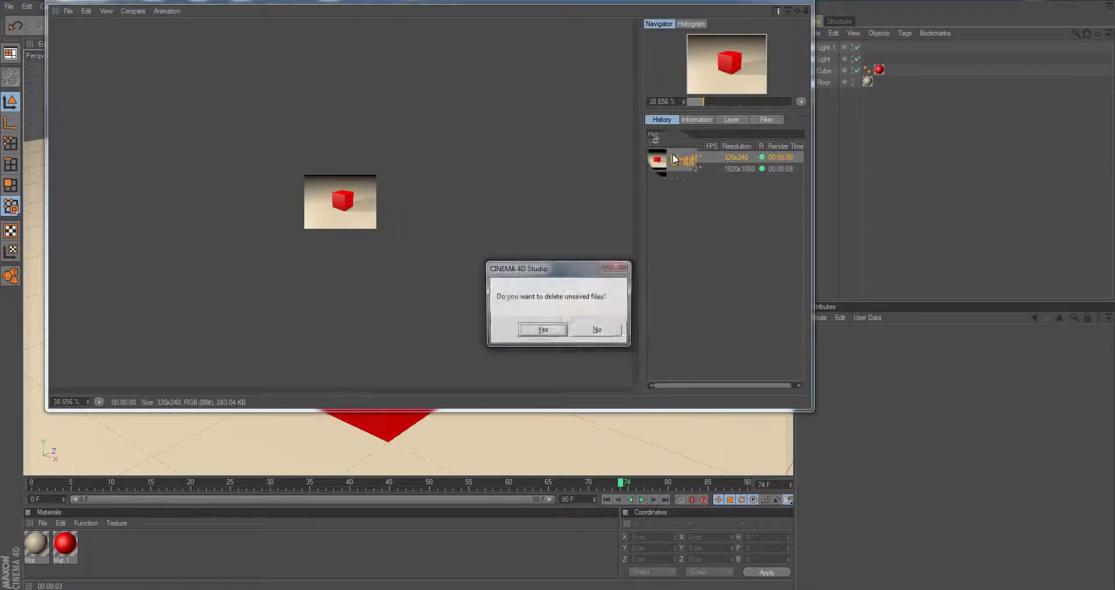
left_click(542, 330)
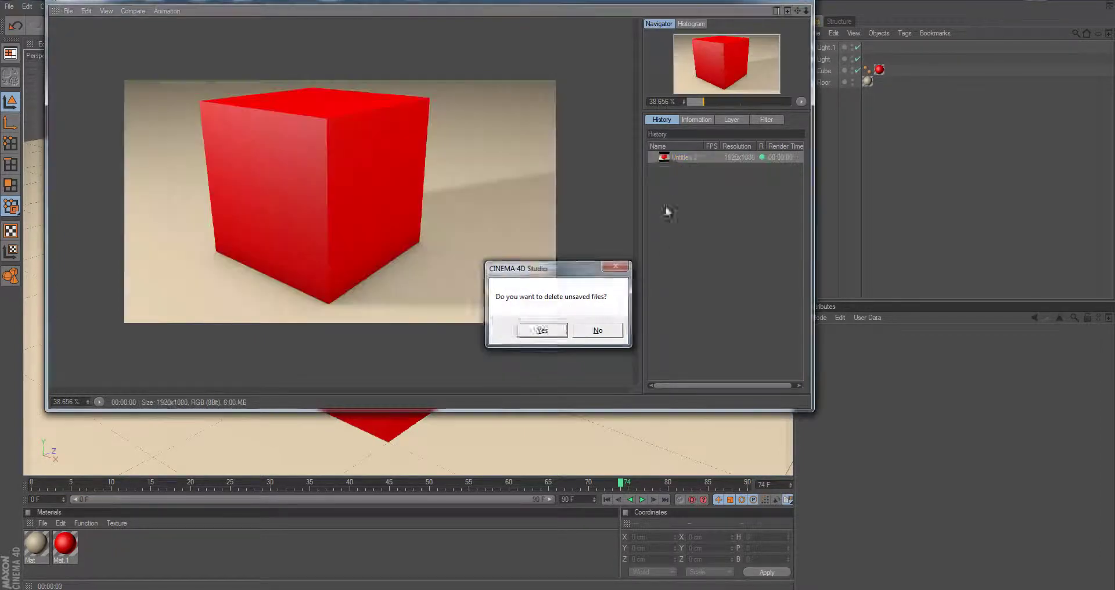
left_click(820, 1)
Disable the Ambient Occlusion effect in the render settings and render the same view again to the Picture Viewer.
left_click(295, 26)
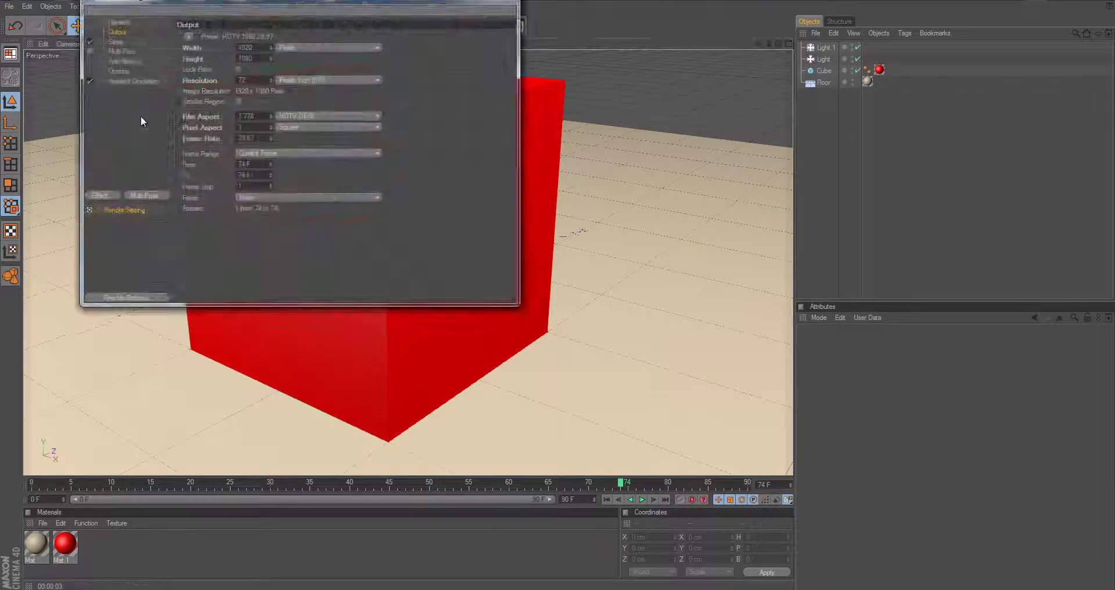
left_click(507, 2)
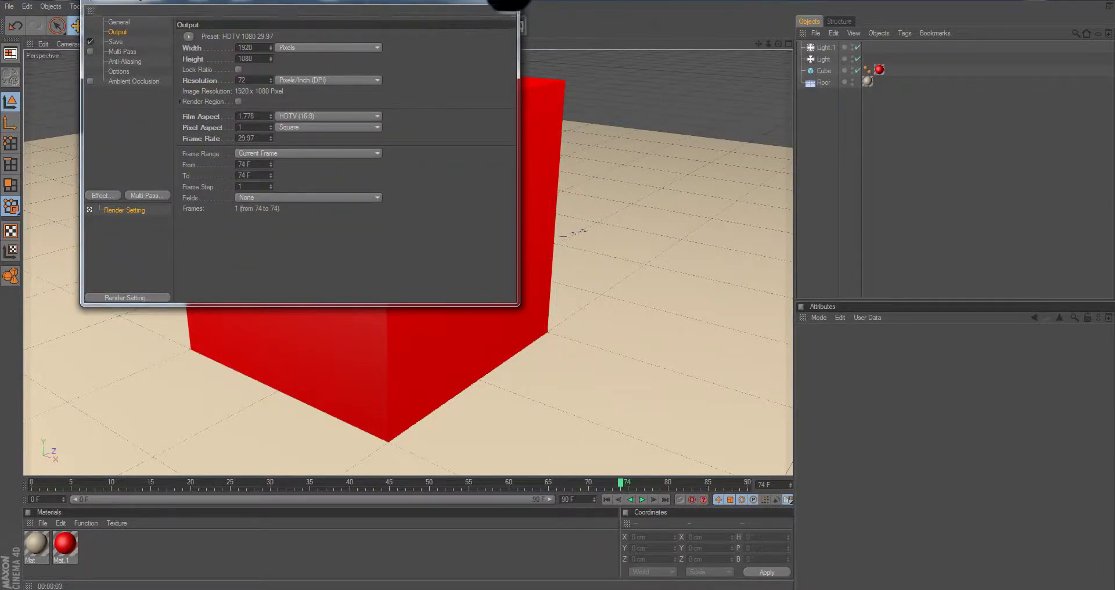
left_click(275, 29)
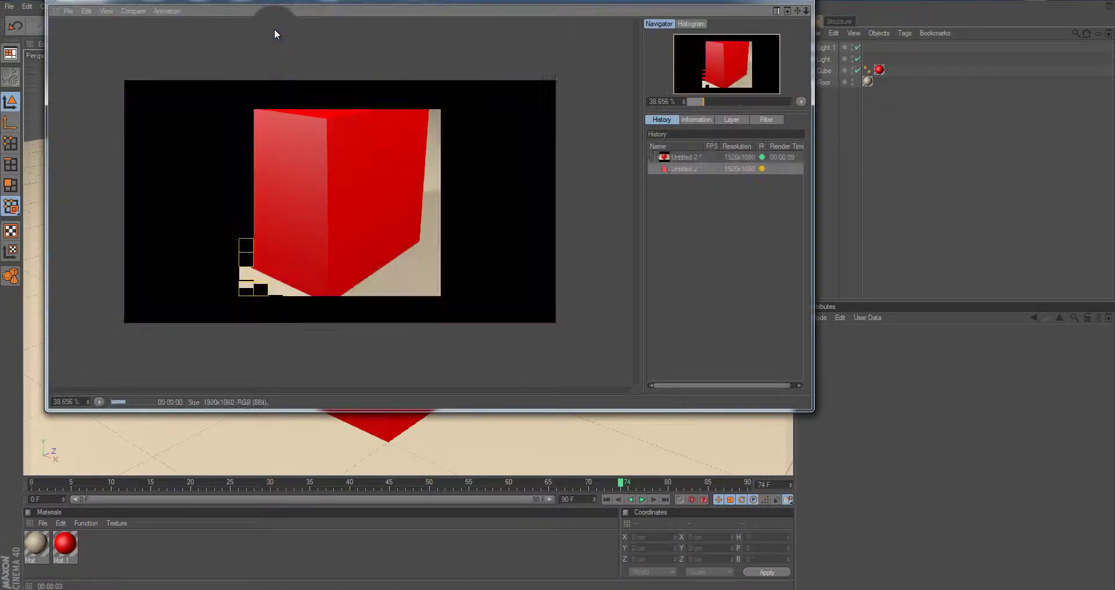
Set the ambient occlusion render as A and the render without it as B, and compare them across the cube's lower edges.
left_click(718, 160)
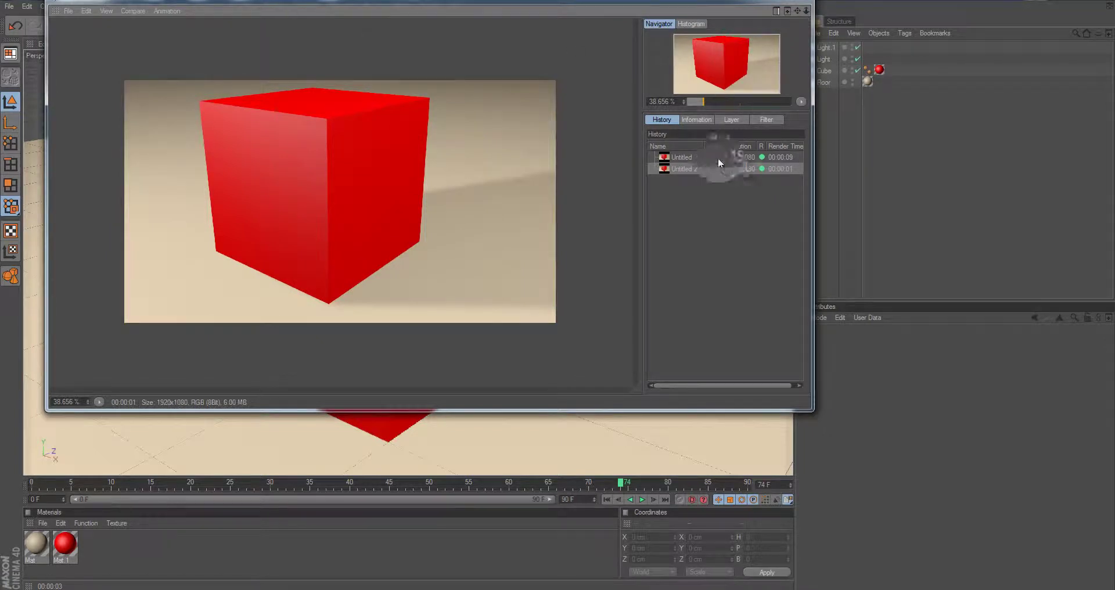
right_click(683, 153)
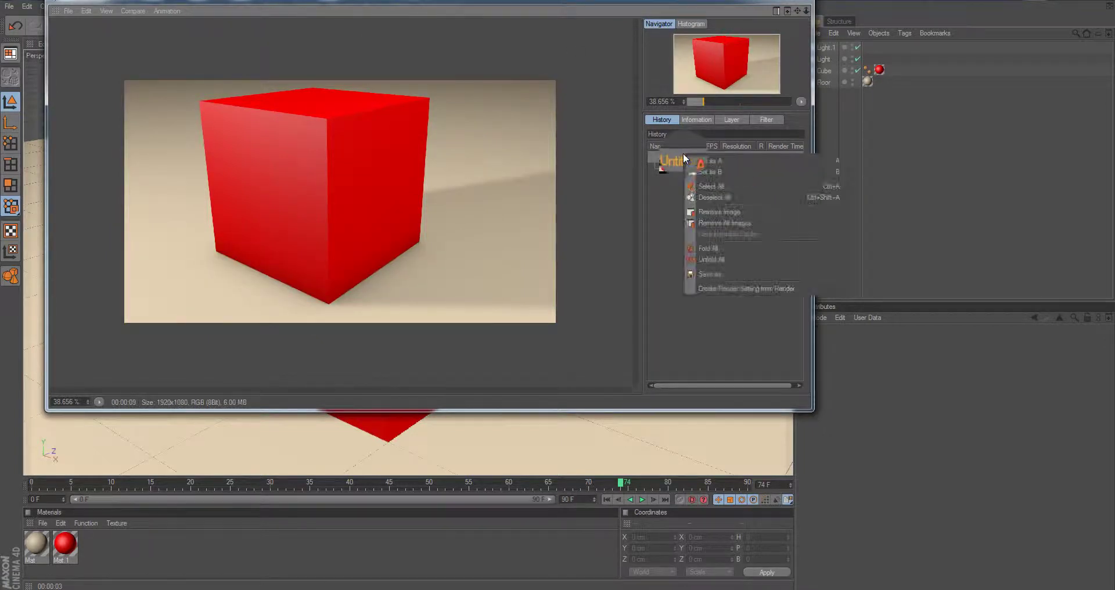
left_click(706, 160)
right_click(685, 167)
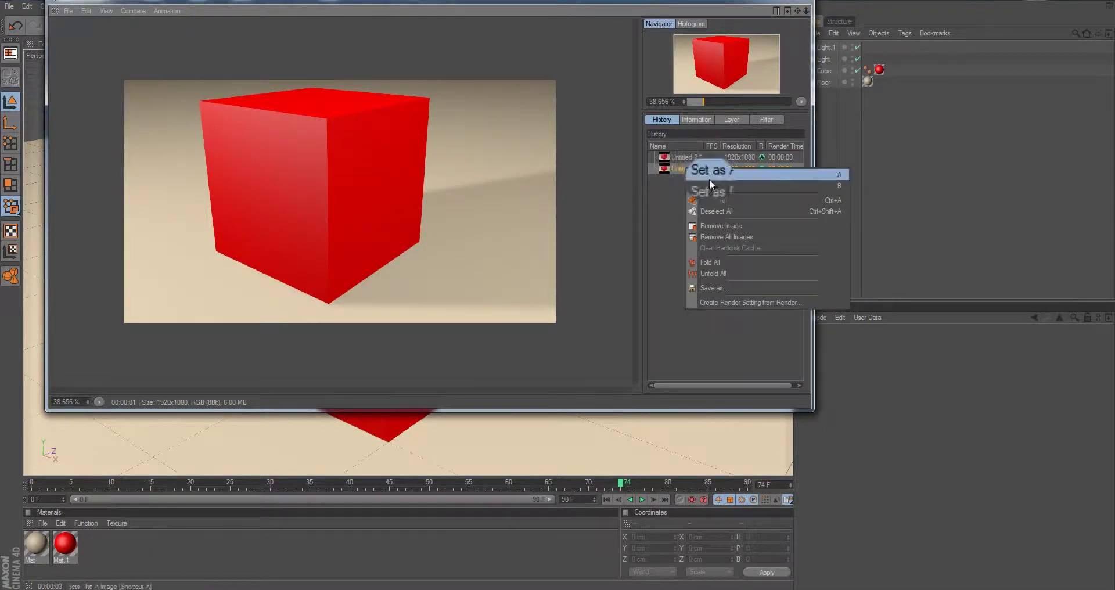
left_click(713, 186)
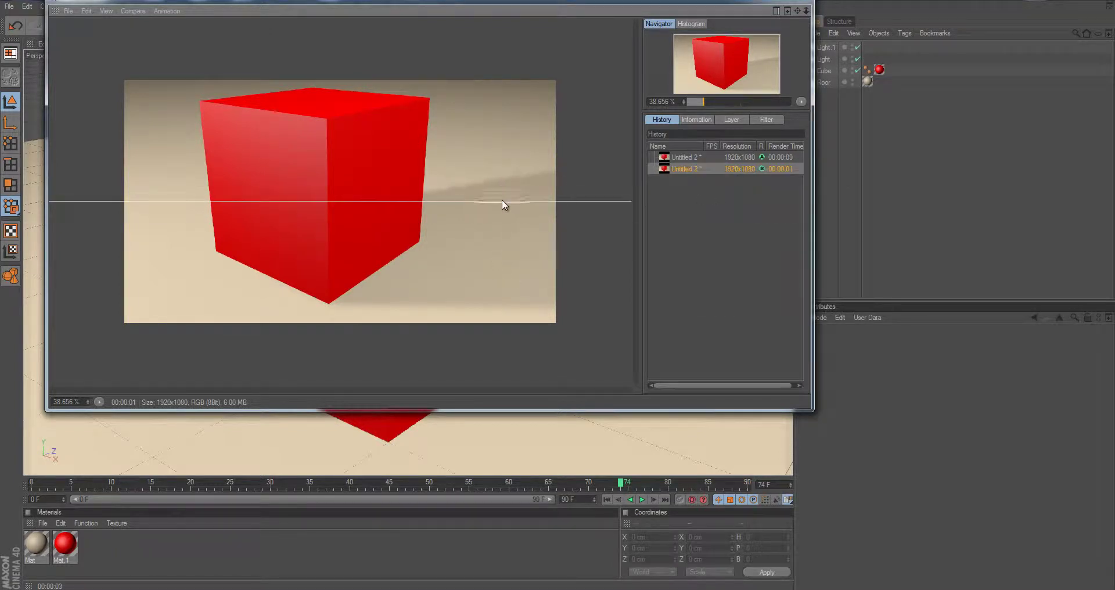
left_click_drag(503, 201, 568, 207)
scroll(392, 276, "up", 5)
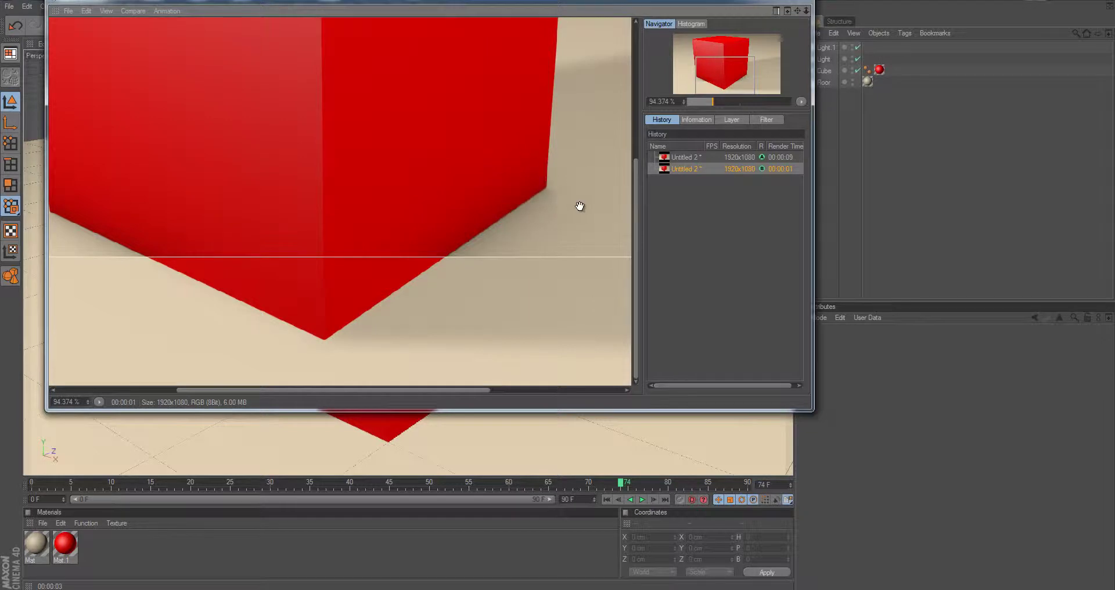
left_click_drag(467, 257, 607, 322)
left_click_drag(612, 240, 612, 215)
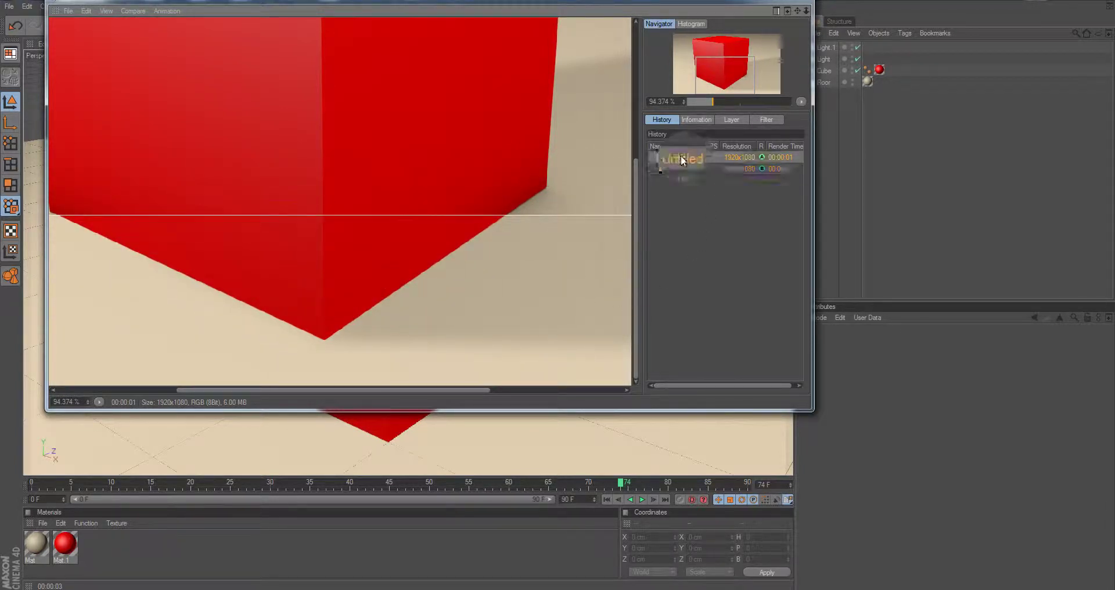
Switch between the two full-size renders to compare the contact shadows at the cube's base.
left_click_drag(681, 155, 681, 167)
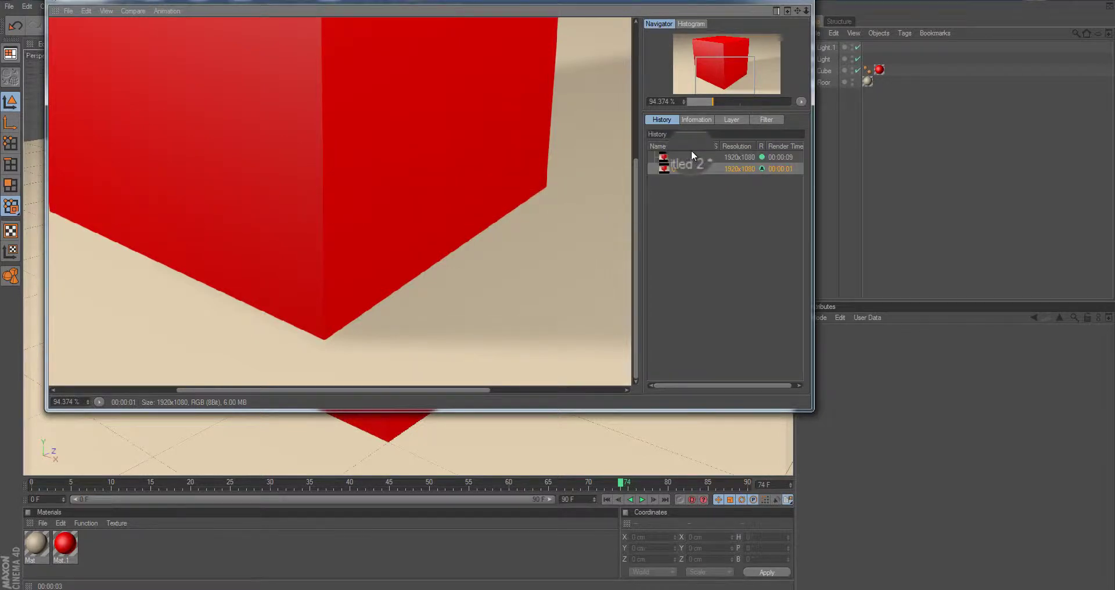
left_click(692, 156)
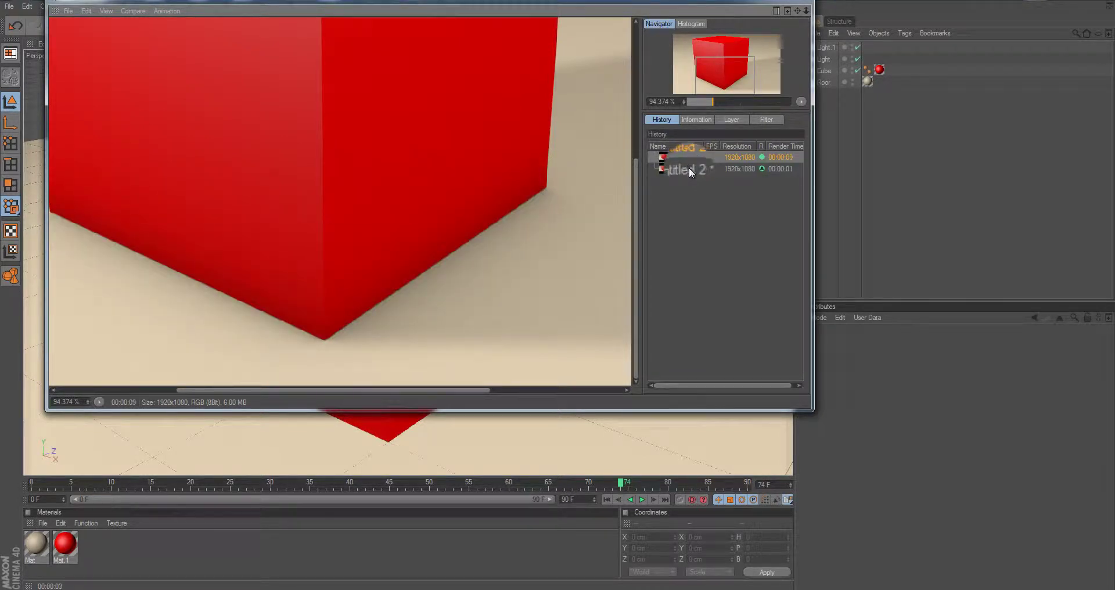
left_click(688, 168)
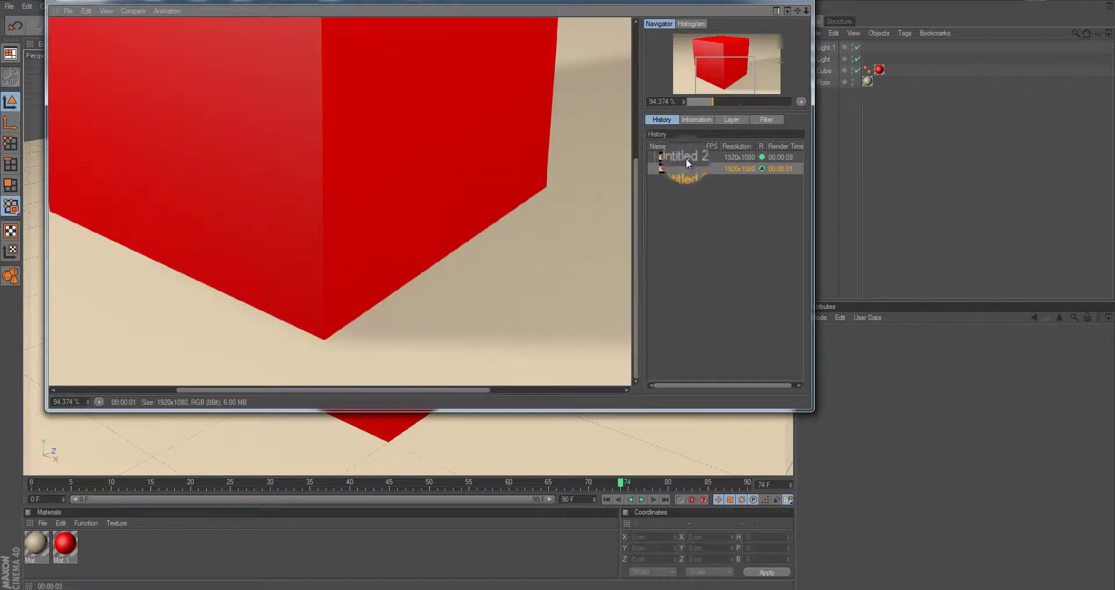
left_click_drag(685, 158, 682, 164)
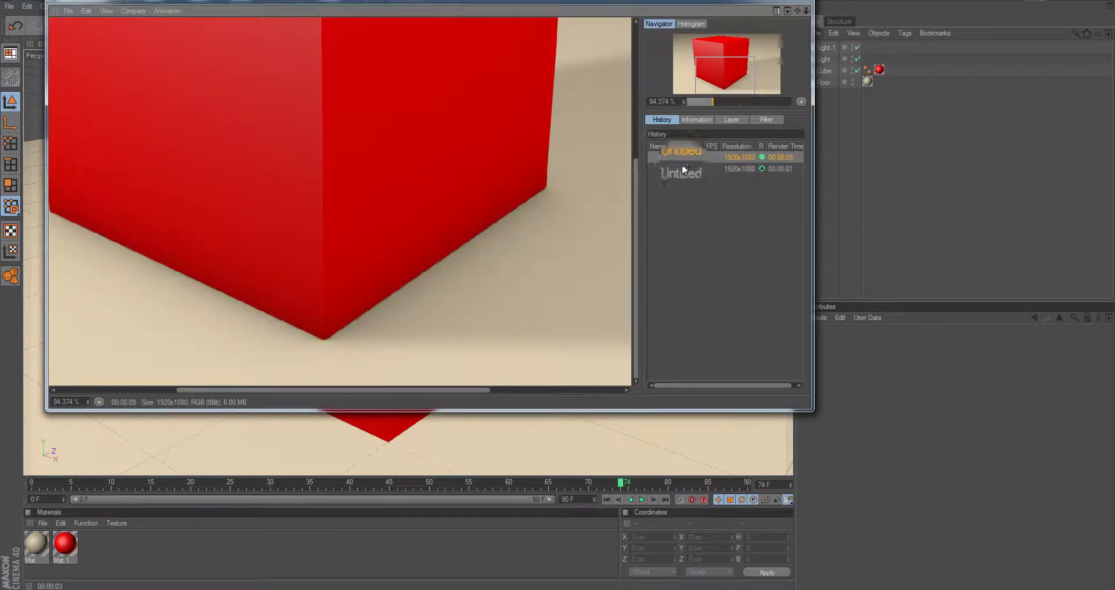
Set the ambient occlusion render as B, sweep the comparison line over the cube, and close the Picture Viewer.
right_click(763, 170)
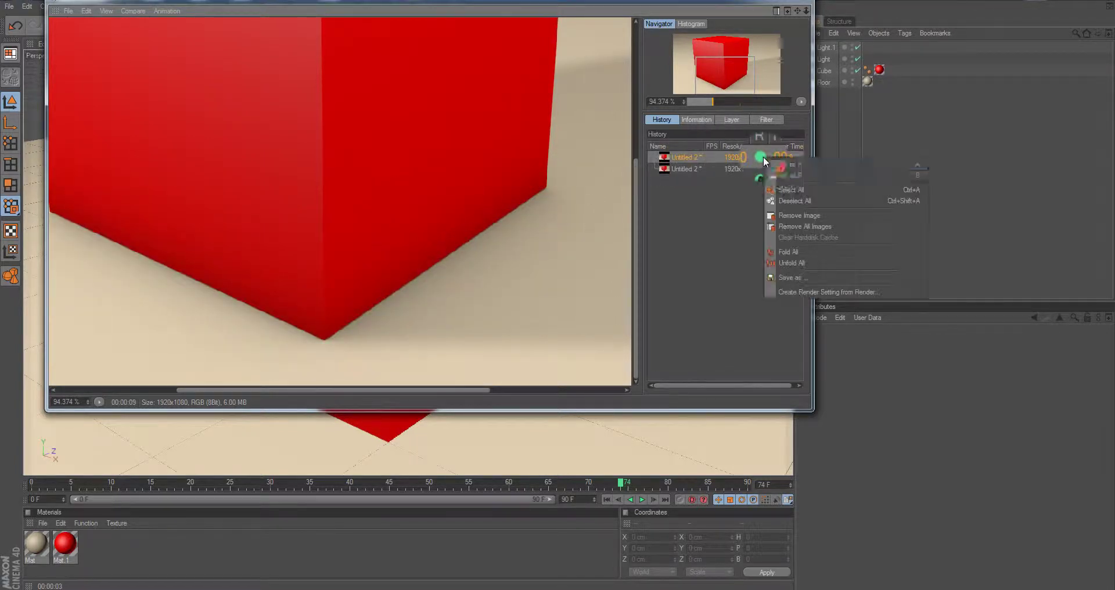
left_click(789, 173)
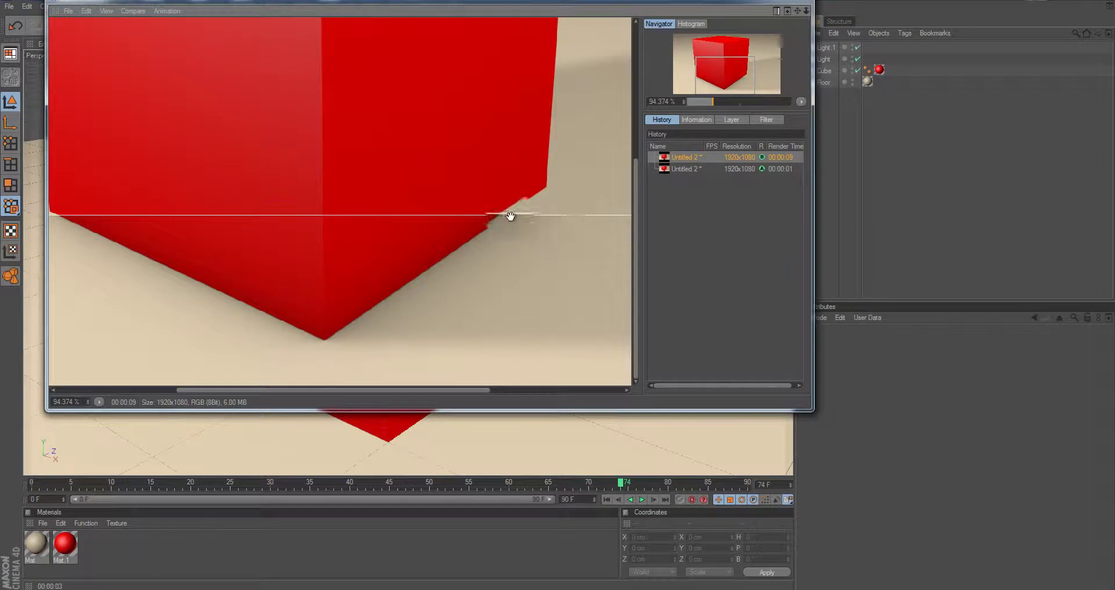
left_click_drag(514, 255, 539, 146)
scroll(423, 203, "down", 4)
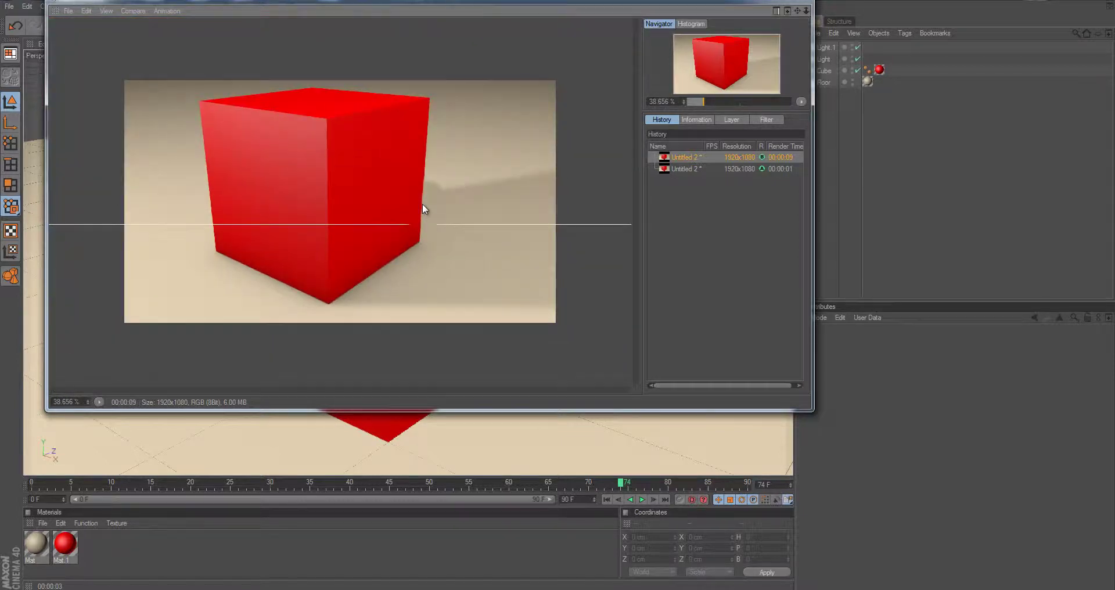
left_click(793, 2)
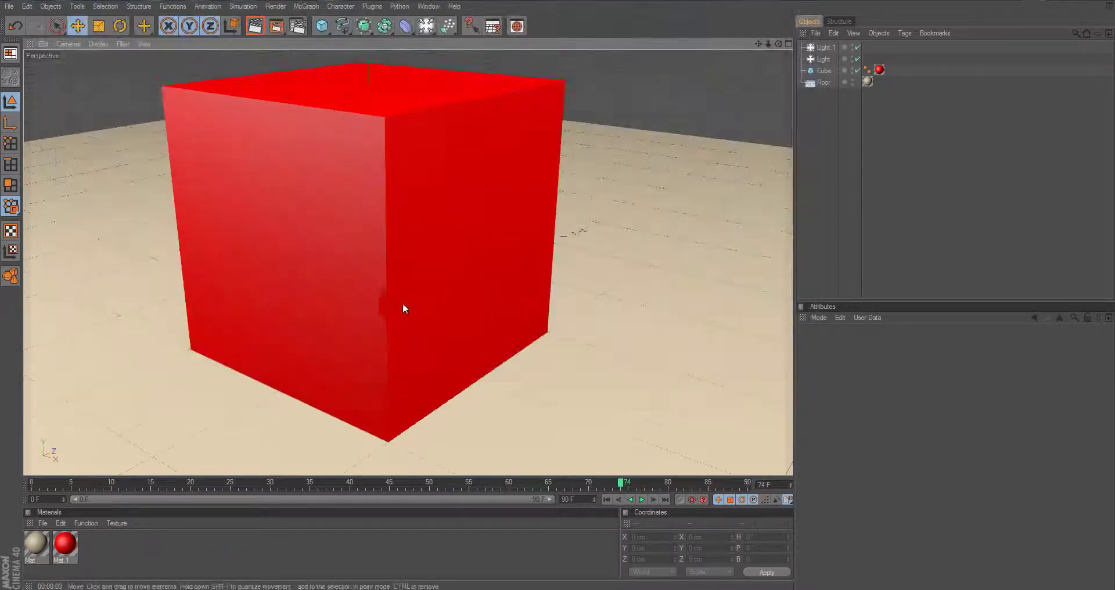
Duplicate the cube twice along the X axis, placing the copies at about X 267 cm and X -288 cm.
left_click(403, 305)
scroll(406, 334, "down", 5)
scroll(396, 353, "down", 3)
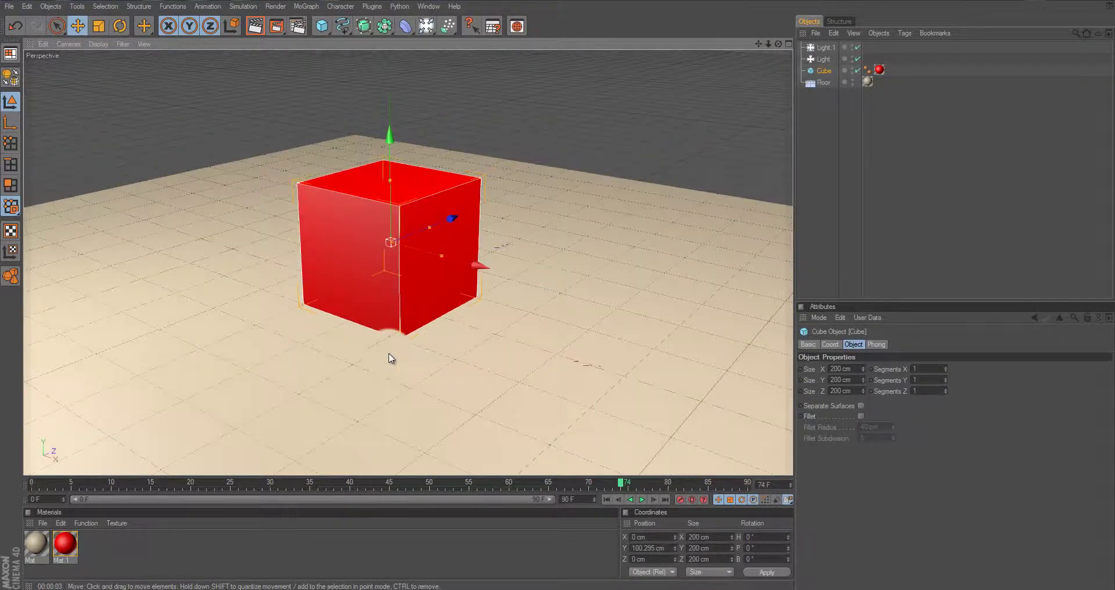
left_click_drag(407, 249, 557, 289, "ctrl")
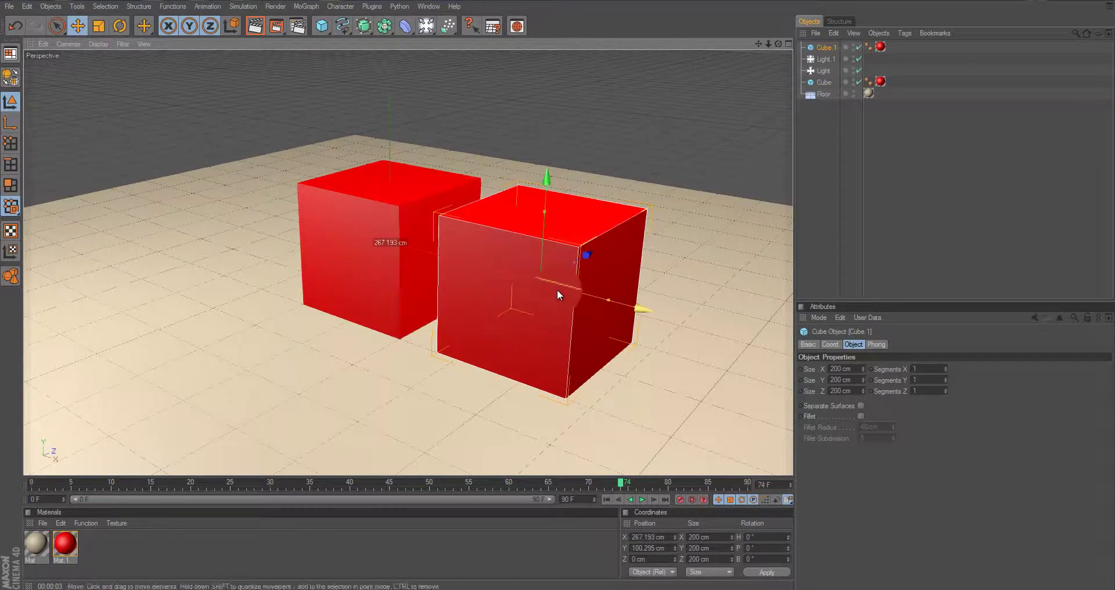
left_click_drag(649, 315, 367, 253, "ctrl")
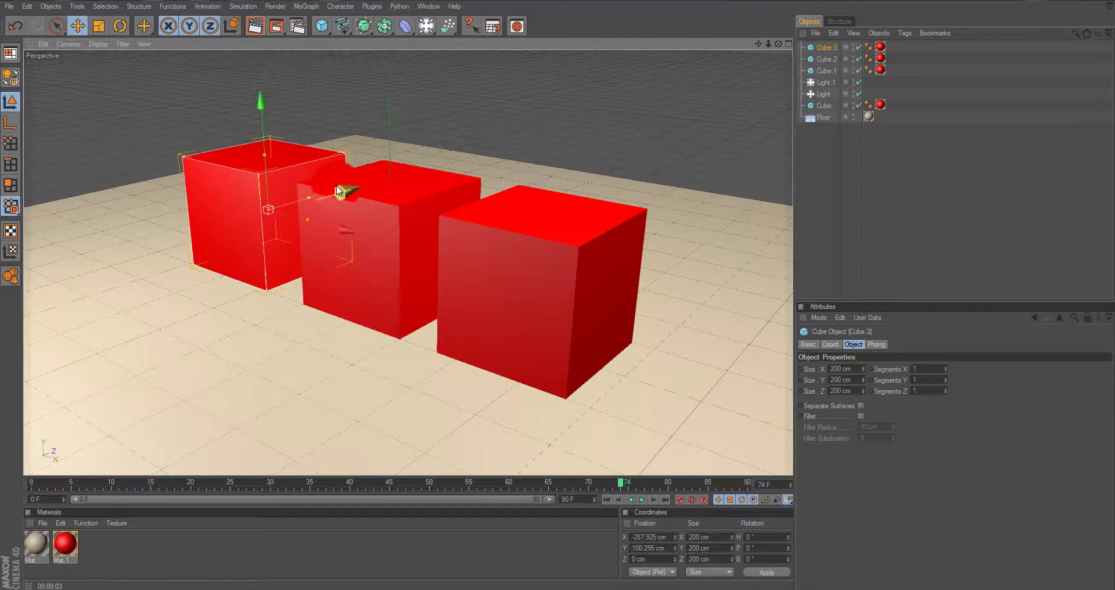
Place another cube copy at about X -112, Y 288, Z -75 cm and rotate it to about H 78°, P -51°, B 181°.
left_click_drag(293, 177, 341, 120, "ctrl")
key("r")
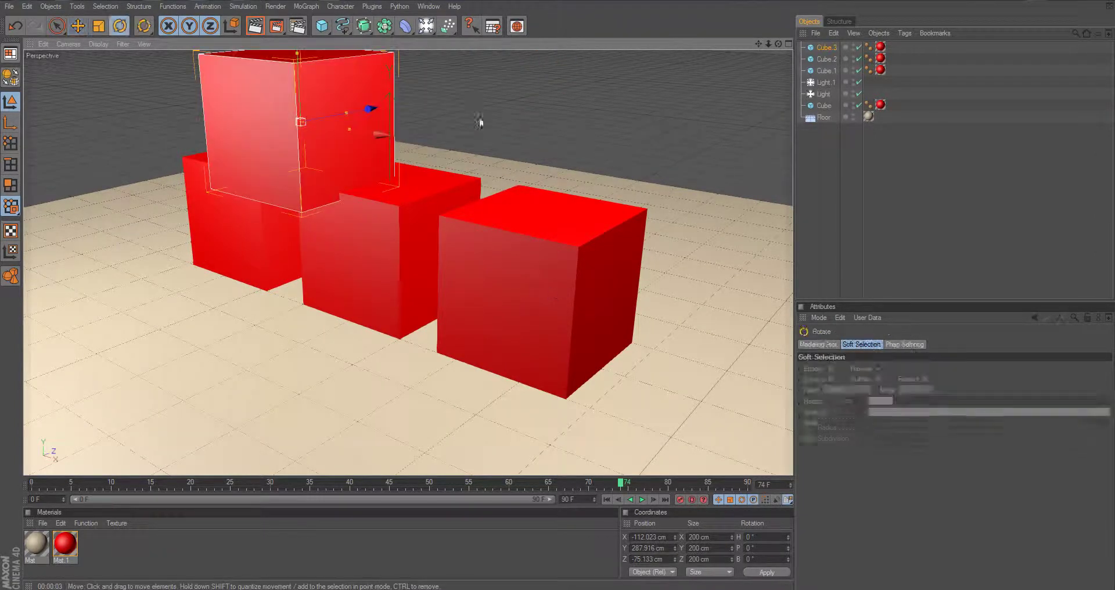
left_click_drag(294, 152, 238, 158)
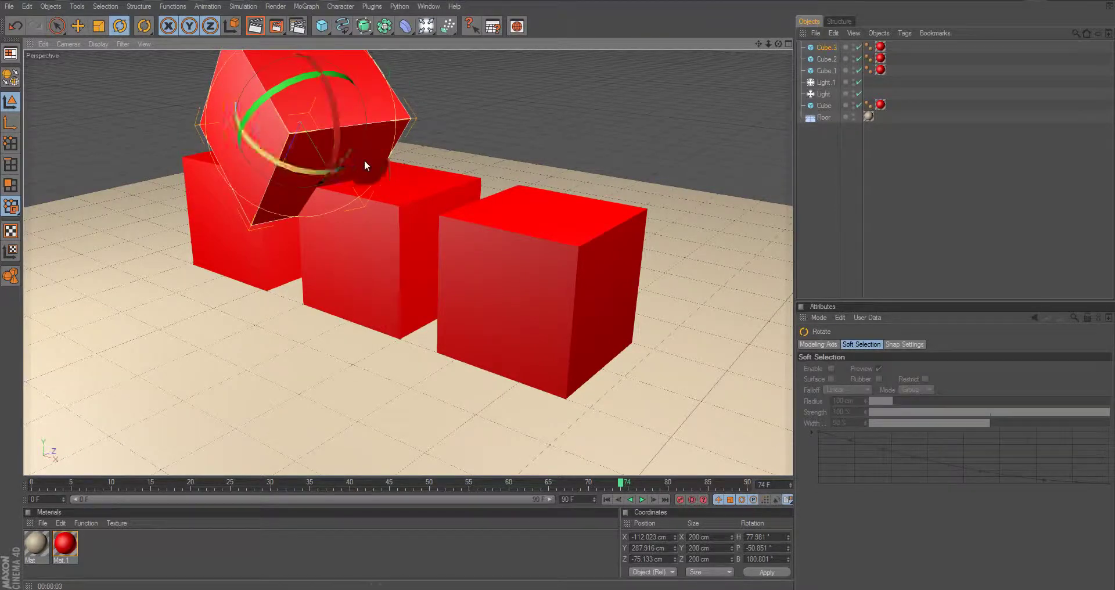
Scale the tilted cube to about 116 cm, move it to about X 35, Y 201, Z -65 cm, and deselect it.
key("t")
left_click_drag(419, 137, 556, 289)
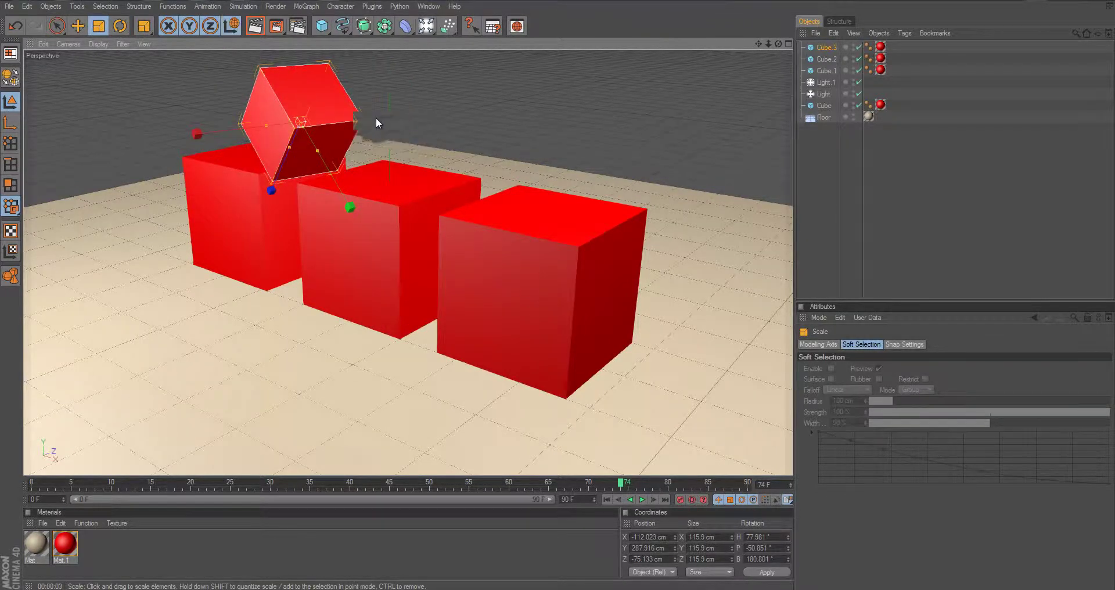
key("e")
left_click_drag(376, 119, 308, 204)
left_click_drag(558, 290, 336, 237)
mouse_move(425, 243)
left_mouse_down()
mouse_move(567, 300)
mouse_move(425, 243)
left_mouse_up()
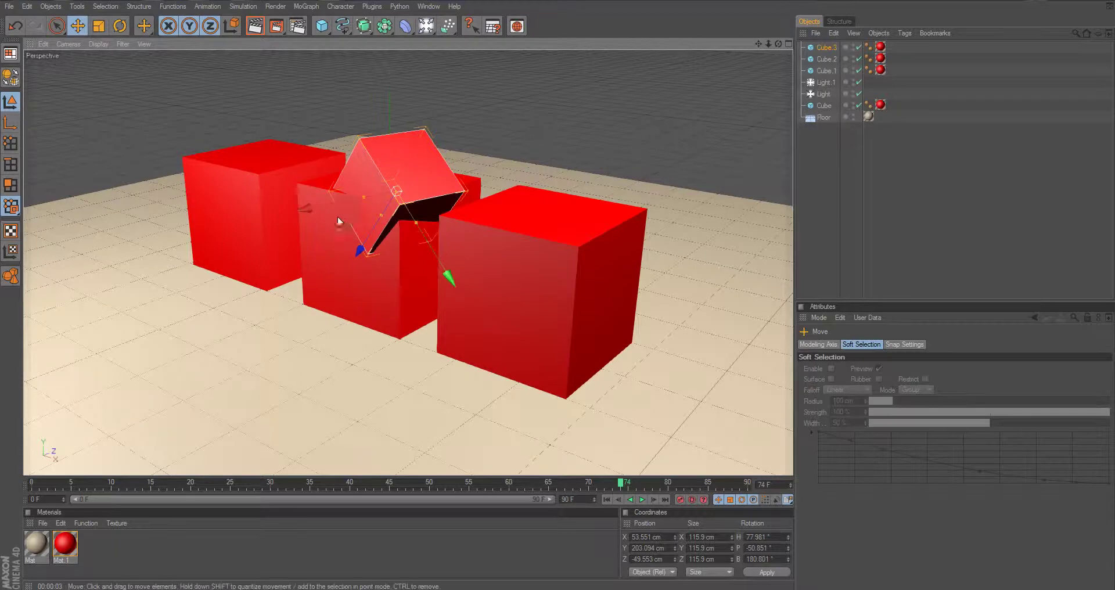
mouse_move(295, 206)
left_mouse_down()
mouse_move(556, 290)
mouse_move(275, 204)
left_mouse_up()
left_click(529, 179)
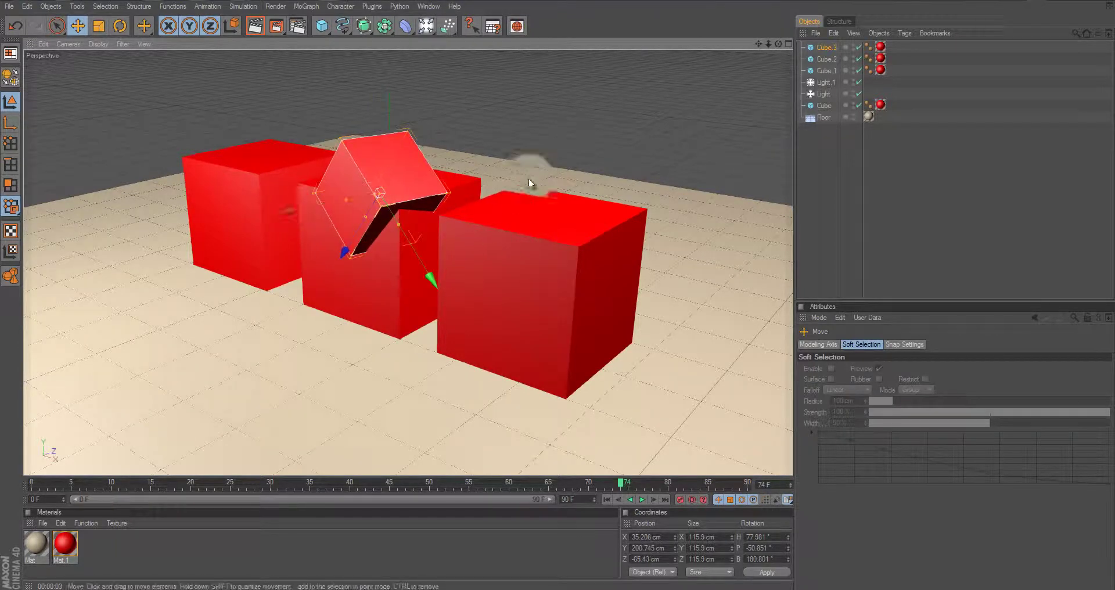
Render the four-cube scene to the Picture Viewer without ambient occlusion and close the viewer.
left_click(273, 25)
left_click(275, 28)
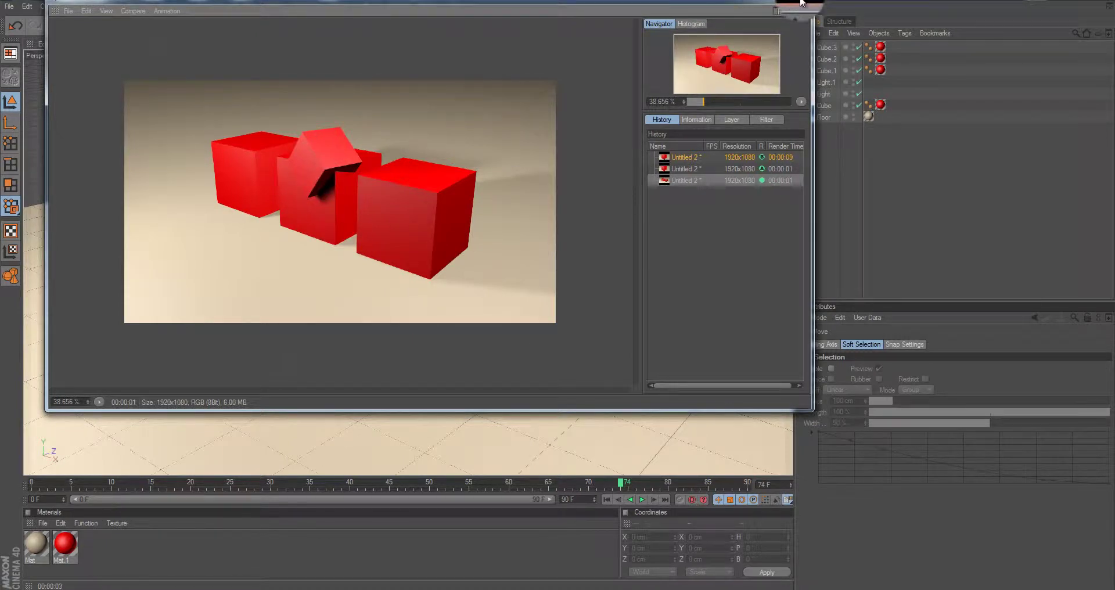
left_click(761, 6)
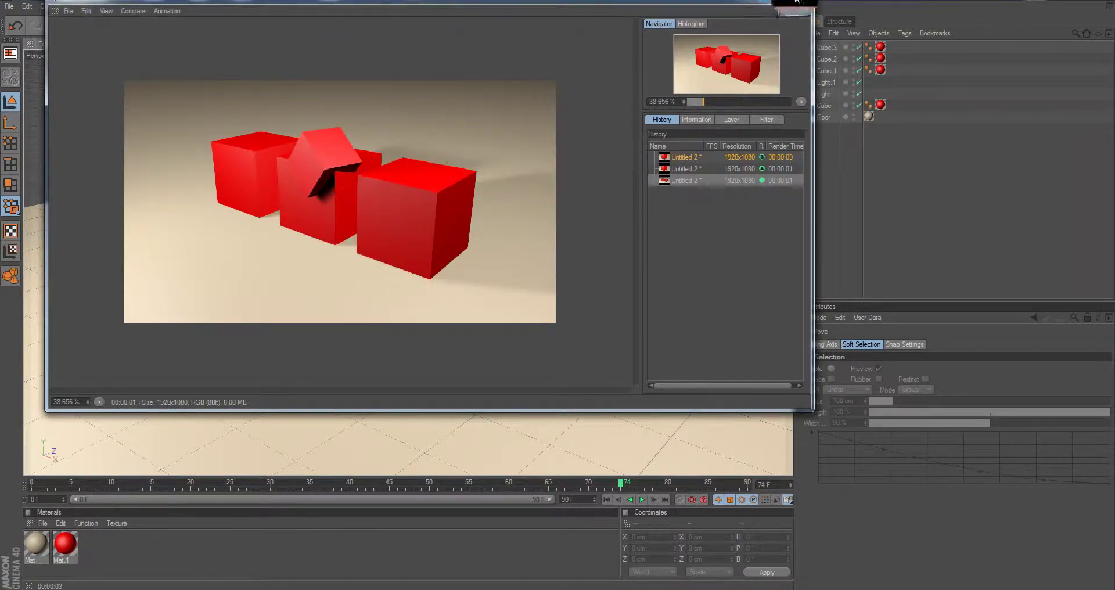
Enable Ambient Occlusion in the render settings and render the four-cube scene to the Picture Viewer again.
left_click(292, 25)
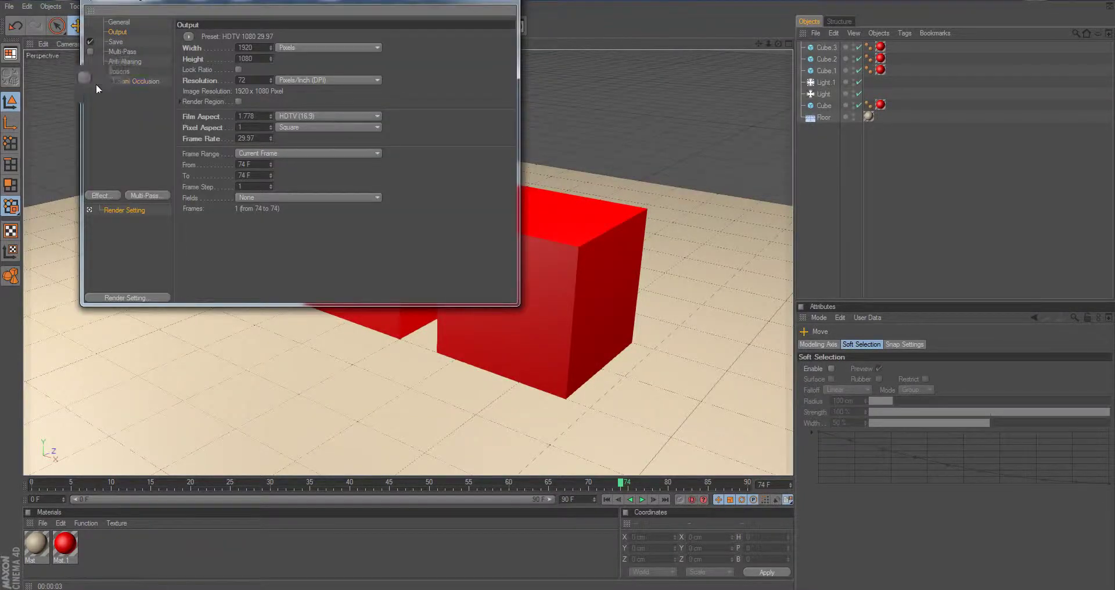
left_click(506, 5)
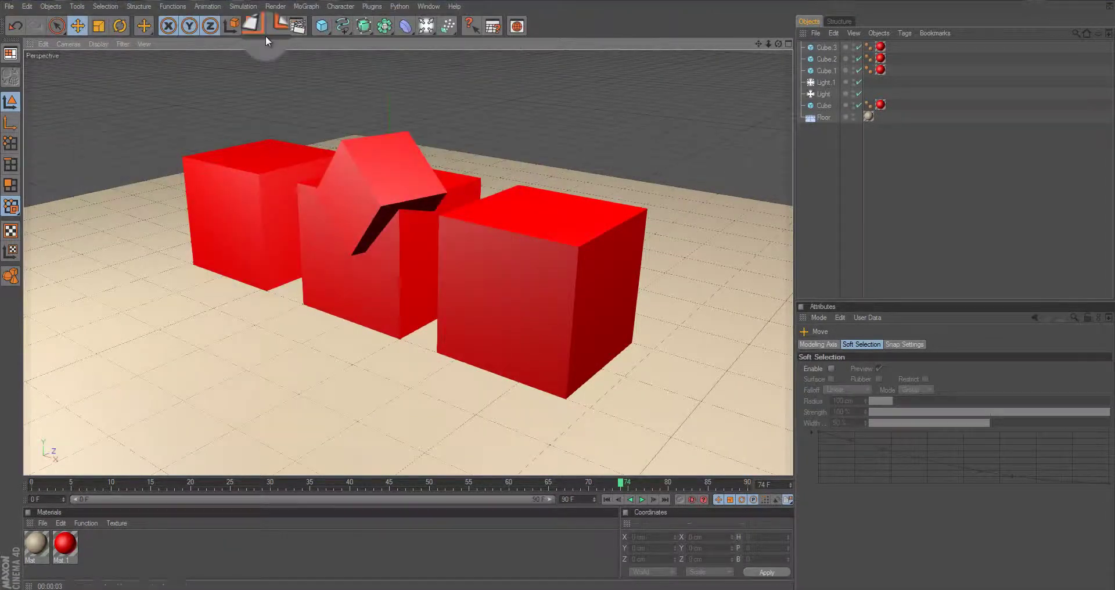
left_click(275, 28)
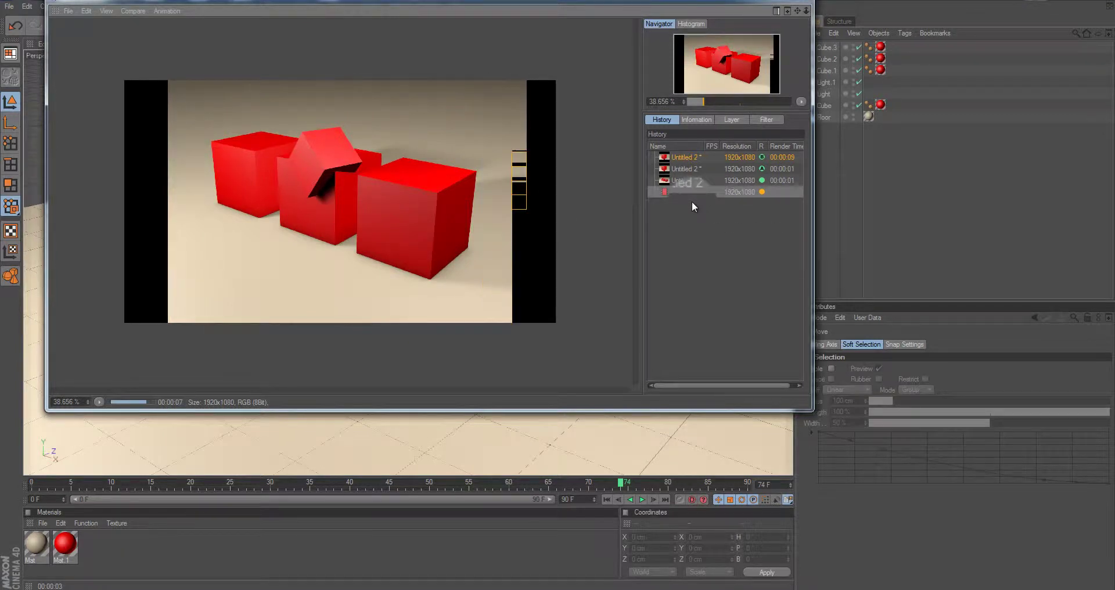
Set the four-cube render without ambient occlusion as A and the ambient occlusion render as B for comparison.
left_click(684, 180)
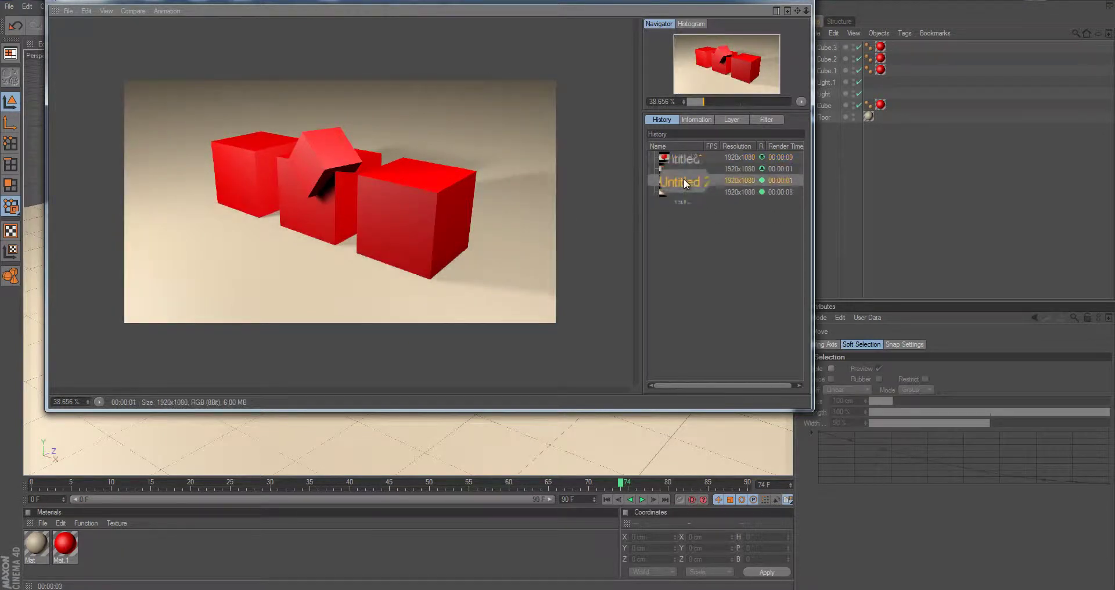
right_click(687, 181)
left_click(708, 188)
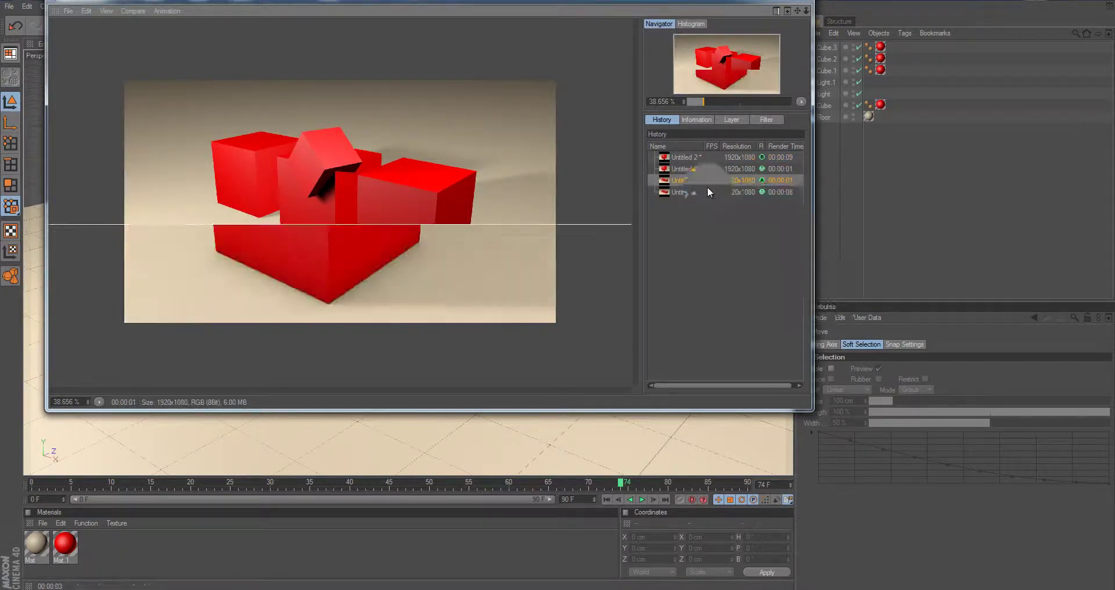
right_click(675, 192)
left_click(694, 211)
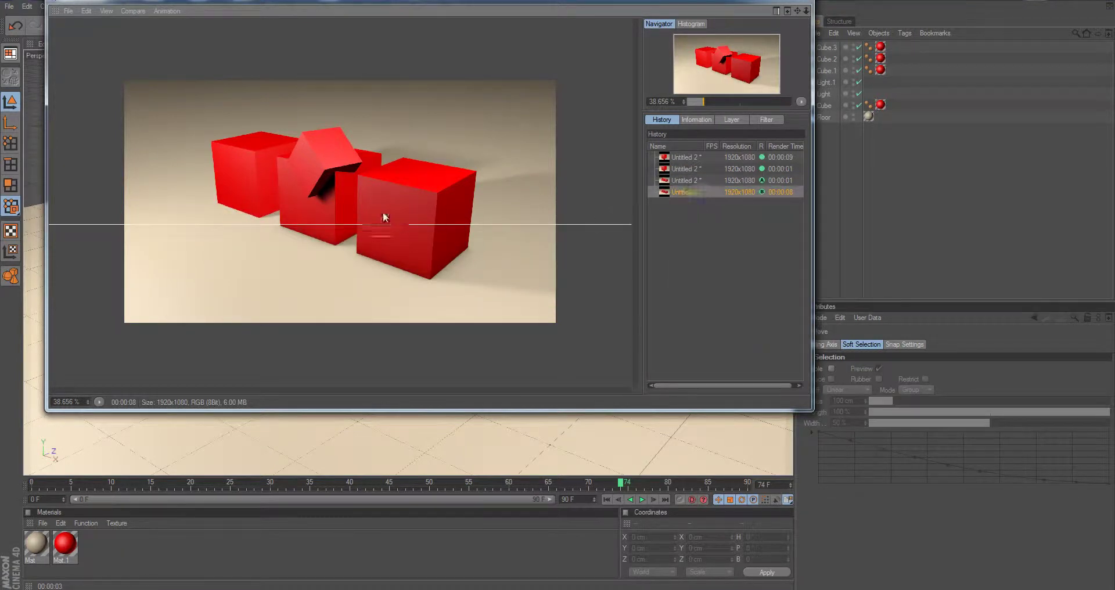
Sweep the comparison line over the enlarged cubes to examine the contact shadows, and close the Picture Viewer.
scroll(312, 205, "up", 5)
left_click_drag(332, 268, 386, 180)
left_click_drag(386, 220, 382, 95)
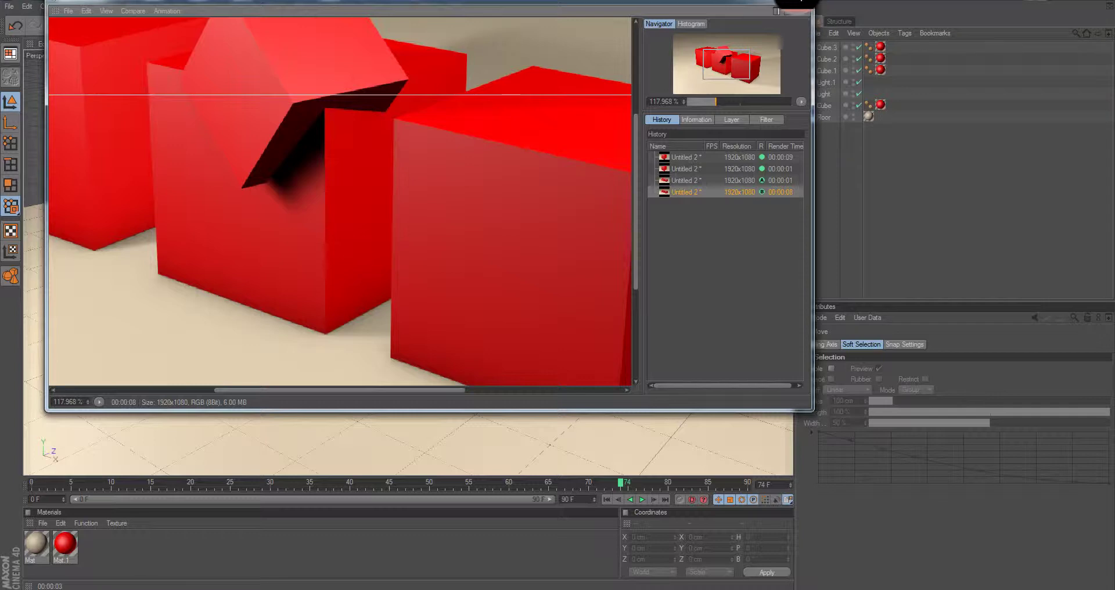
left_click(801, 10)
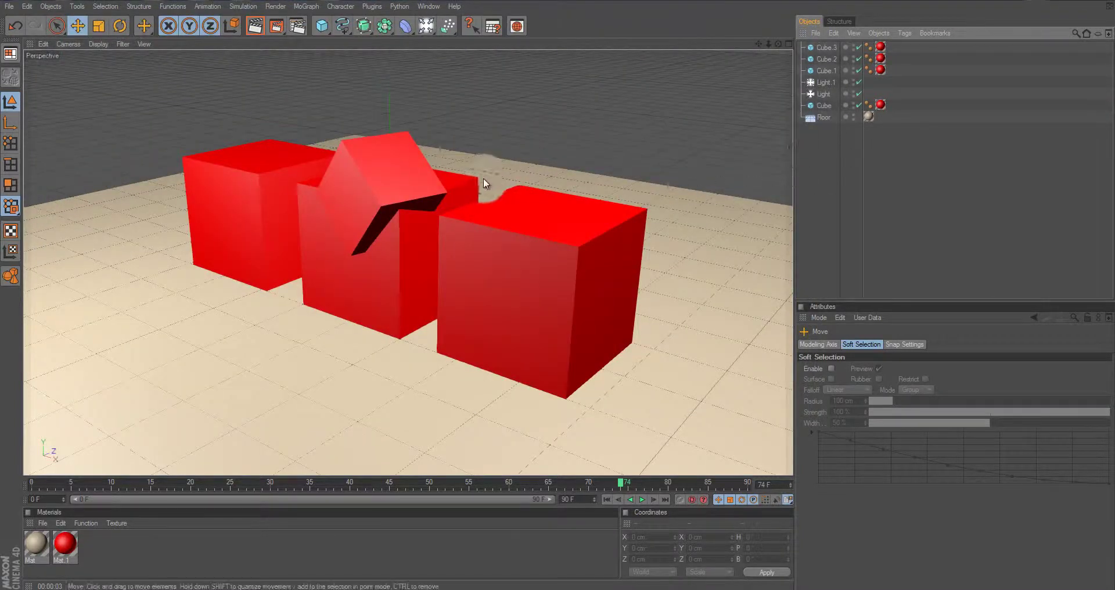
Delete all objects from the scene and add a Floor object.
scroll(483, 183, "down", 5)
key("ctrl+n")
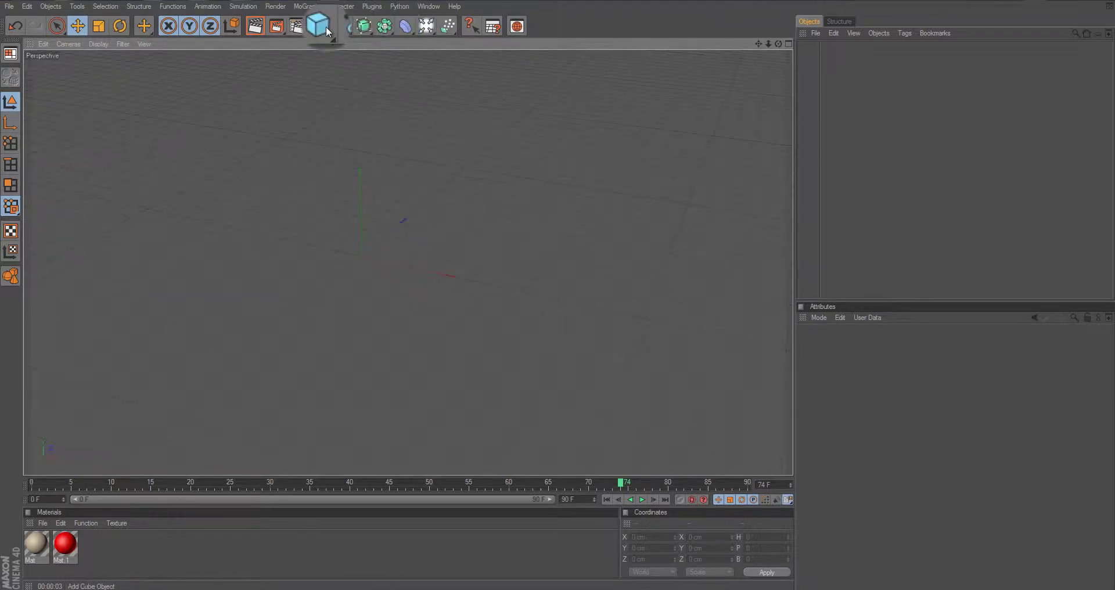
left_click_drag(322, 26, 414, 61)
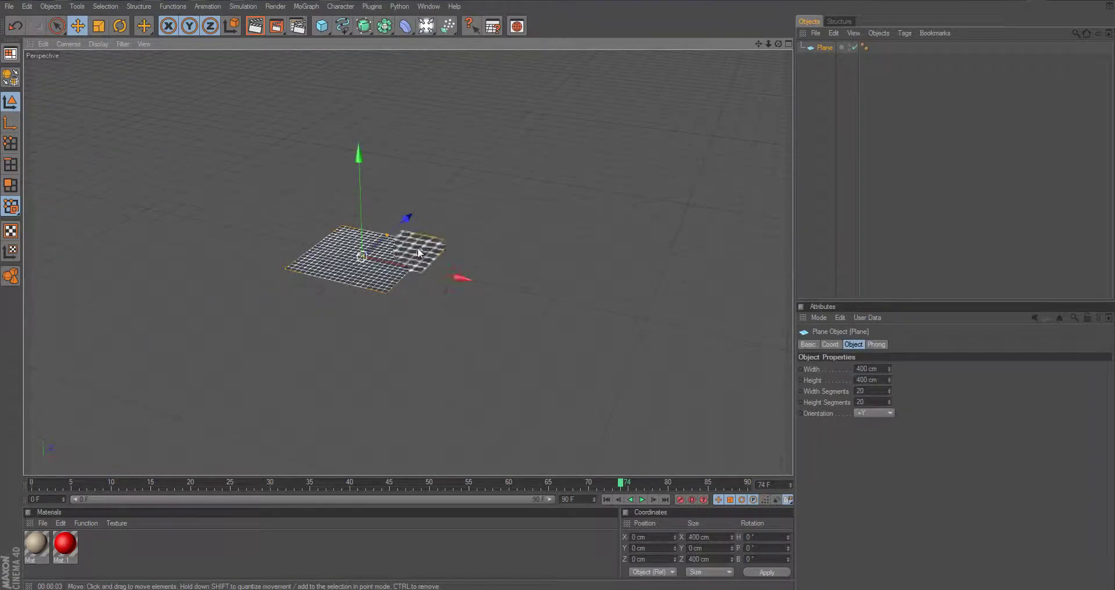
key("Delete")
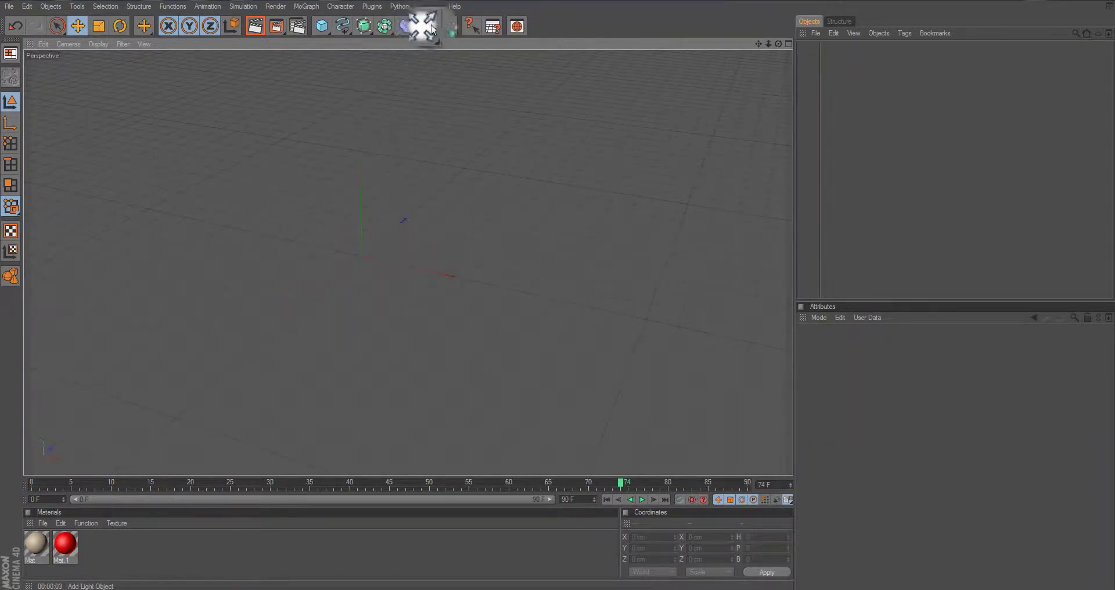
left_click_drag(423, 26, 539, 120)
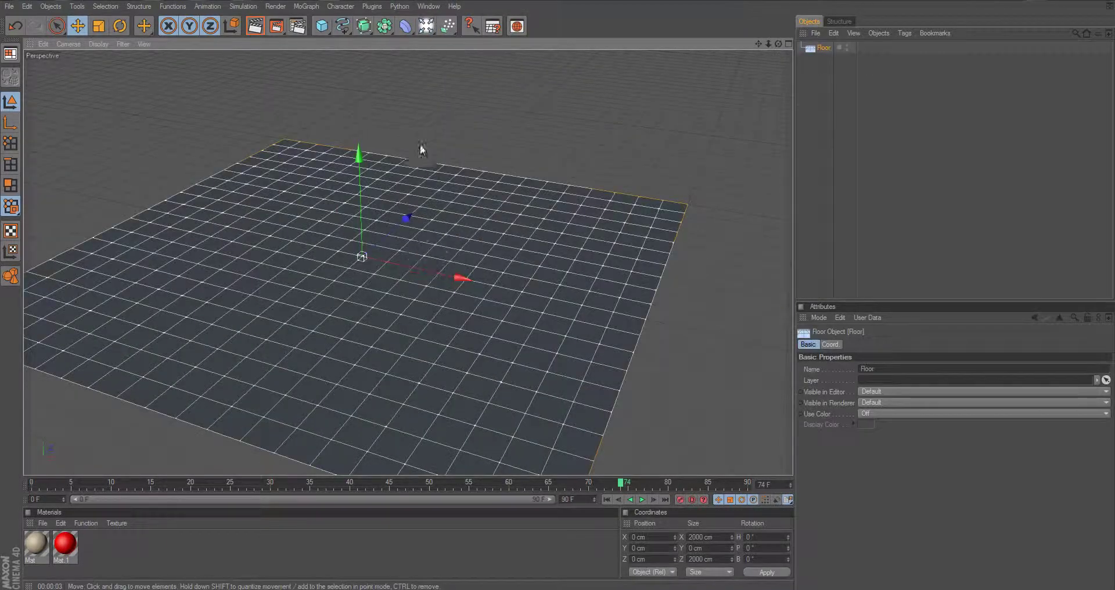
Add a cube, raise it to about Y 106 cm, and scale it up to about 1080 cm as a room.
left_click_drag(322, 40, 386, 38)
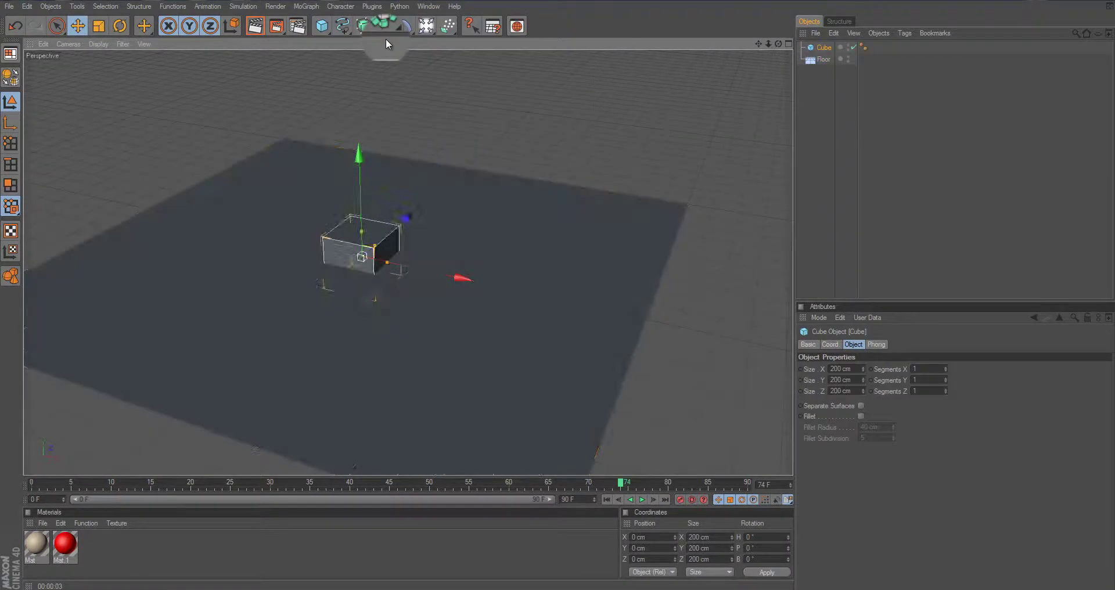
left_click_drag(361, 153, 361, 124)
left_click_drag(558, 291, 558, 290)
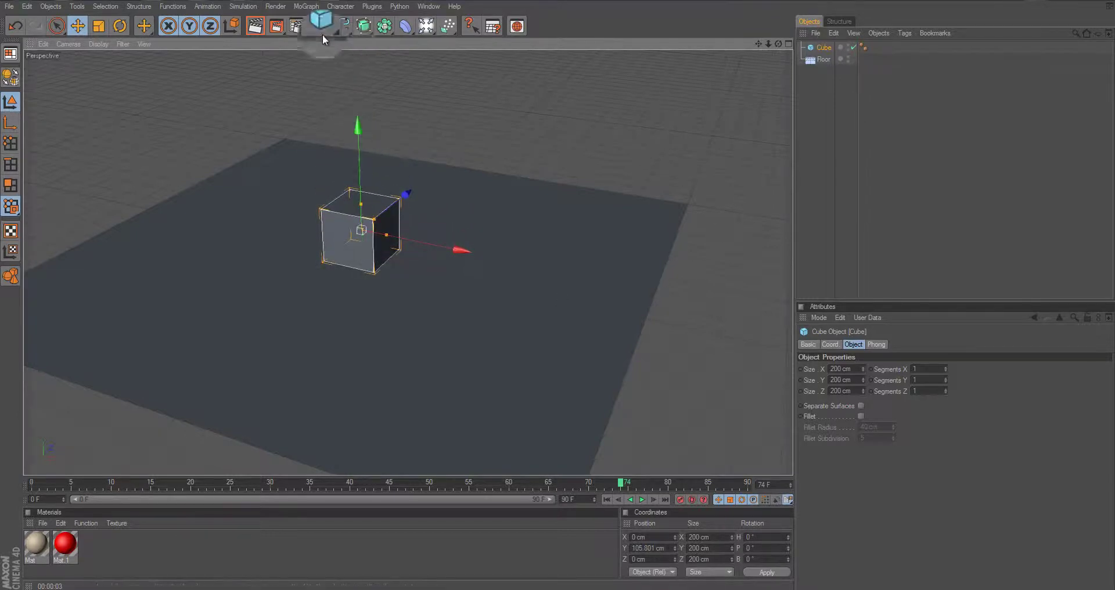
left_click(323, 28)
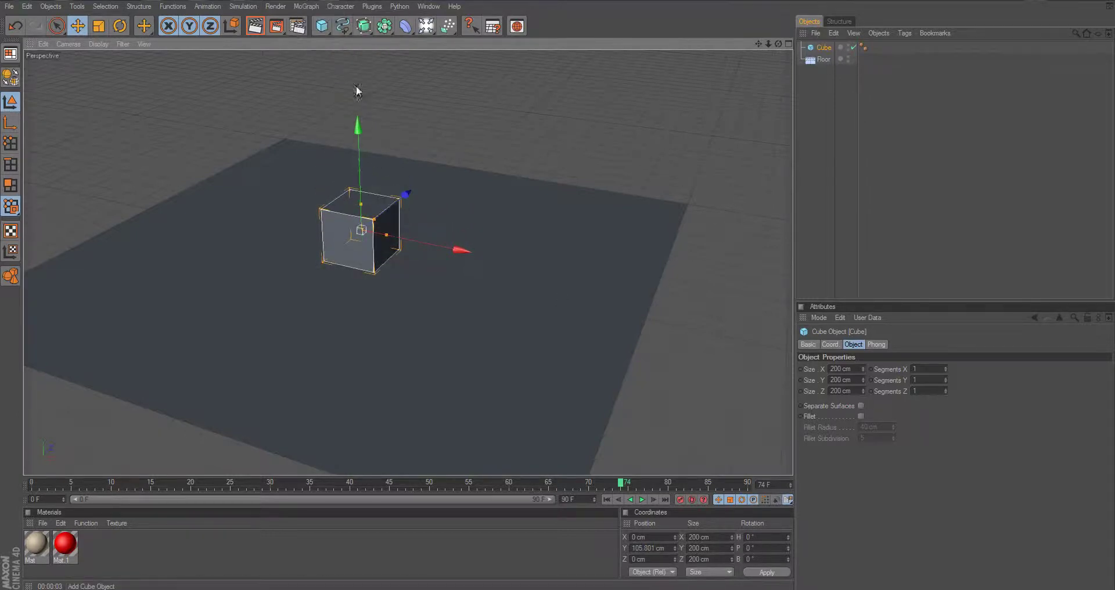
key("t")
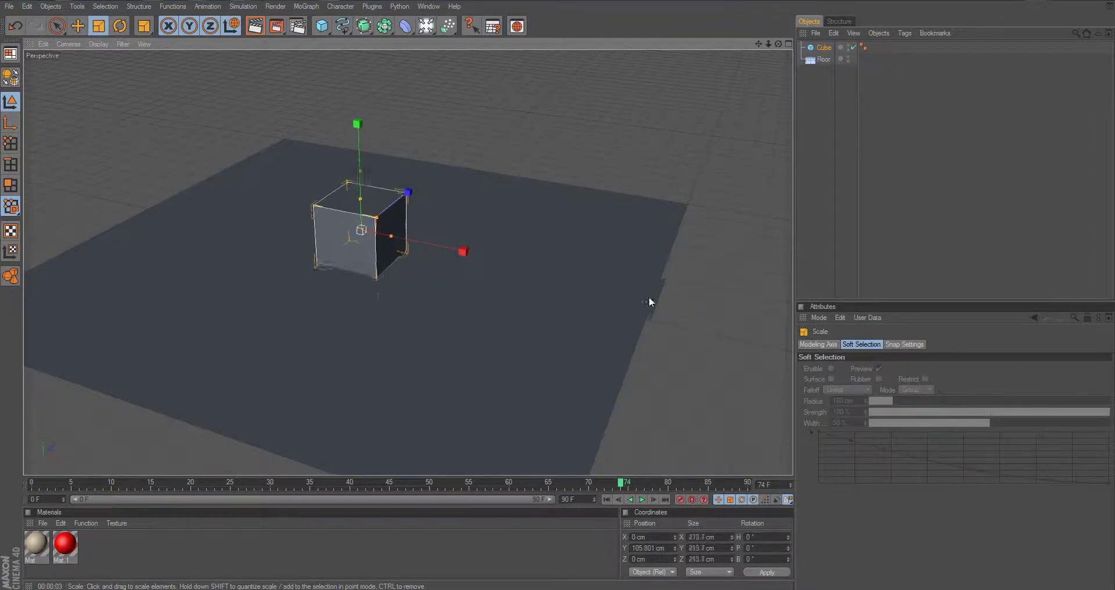
left_click_drag(649, 296, 552, 301)
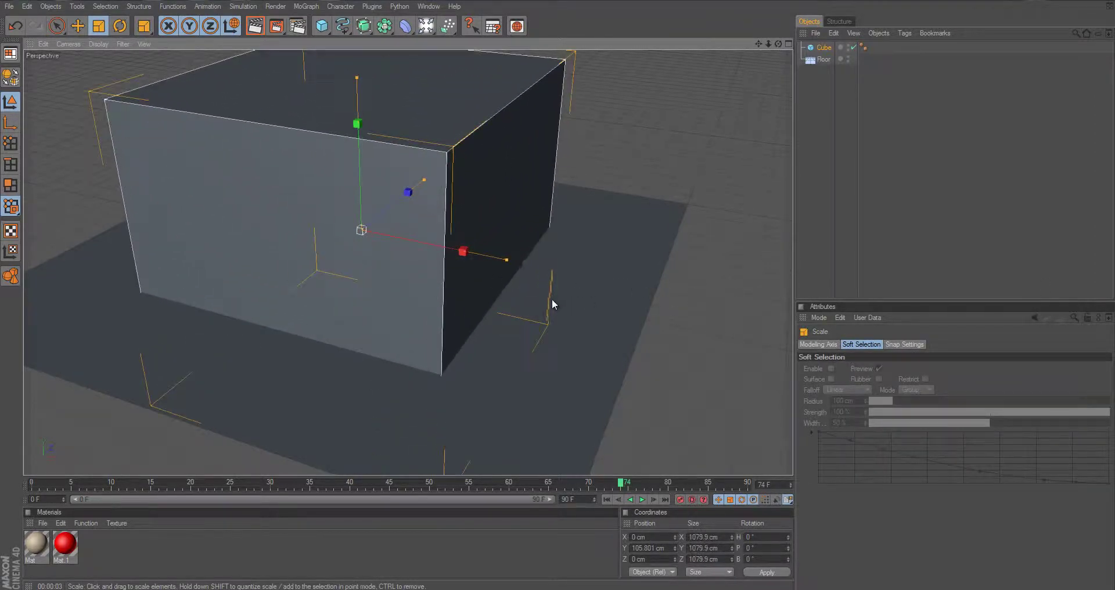
Make the large cube editable and delete its front polygon to open the room.
key("c")
left_click(10, 185)
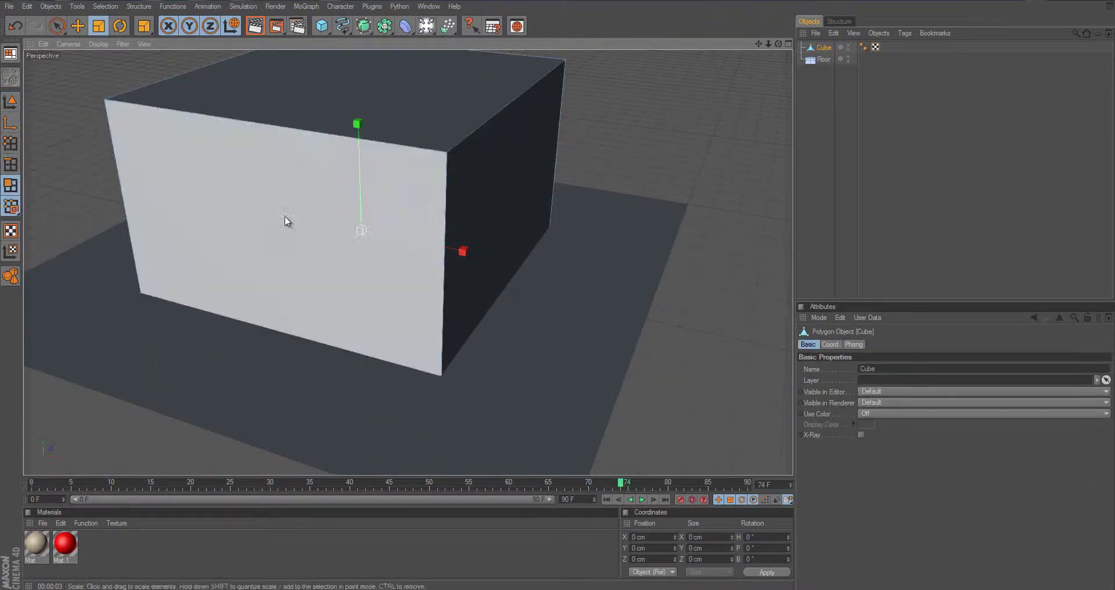
left_click(287, 216)
key("Delete")
Reduce the room's height to about 653 cm, move it to about X 12, Y 300, Z 22 cm, and deselect it.
left_click_drag(312, 210, 216, 176, "alt")
left_click(5, 104)
key("e")
right_click_drag(122, 247, 684, 321, "alt")
left_click_drag(684, 321, 553, 294, "alt")
middle_click_drag(552, 294, 145, 140, "alt")
left_click(145, 139)
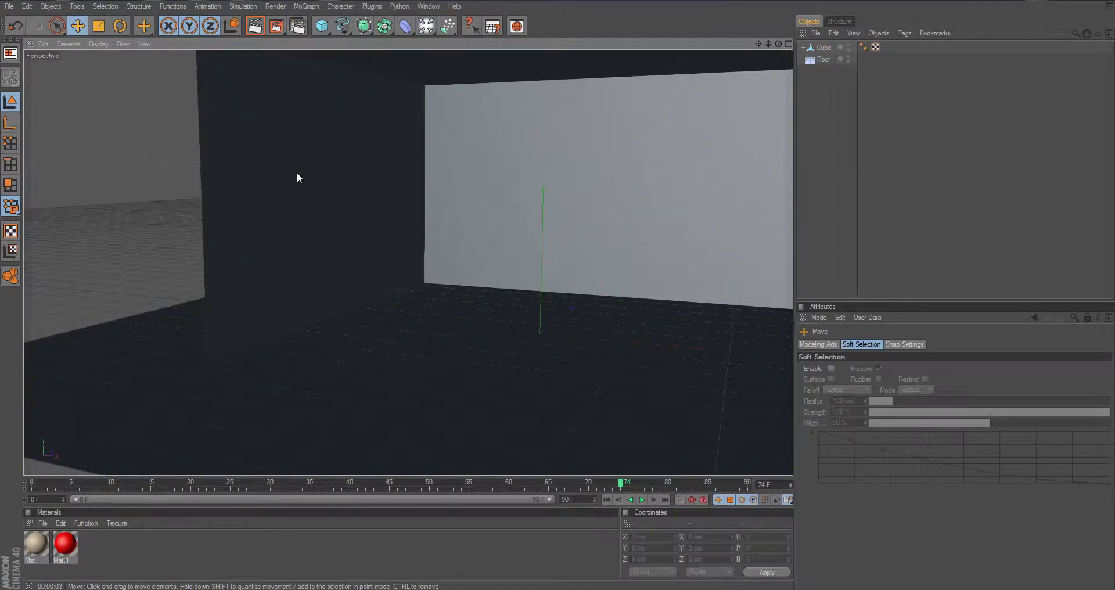
Inset the side wall's polygon with Extrude Inner and scale it to a window shape of about 305 by 520 cm.
left_click(296, 174)
left_click(303, 186)
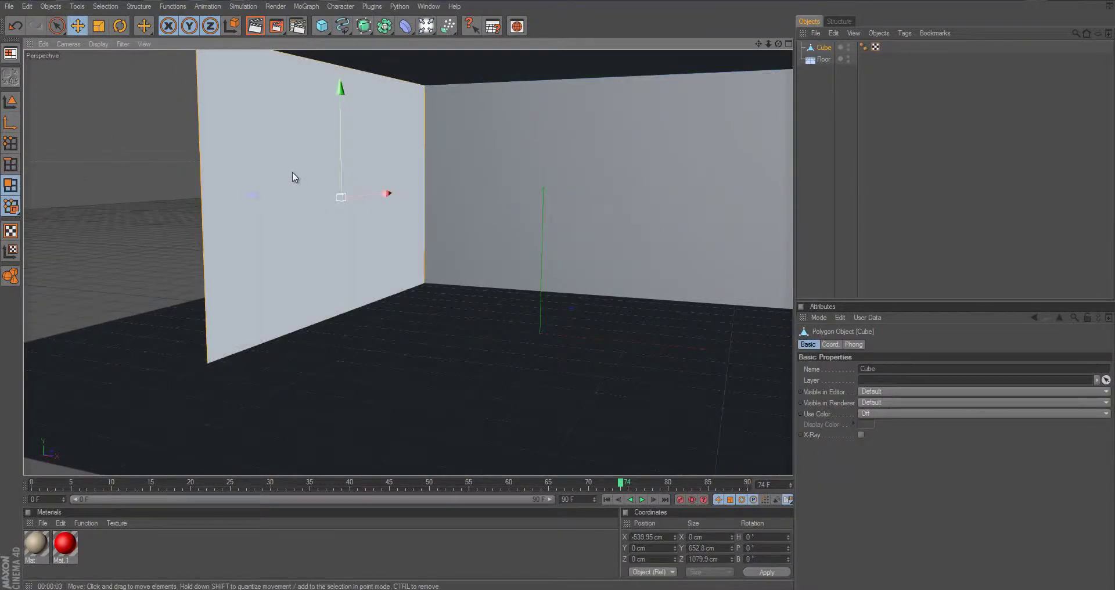
key("i")
mouse_move(558, 295)
left_mouse_down()
mouse_move(393, 177)
mouse_move(535, 293)
mouse_move(554, 289)
left_mouse_up()
key("t")
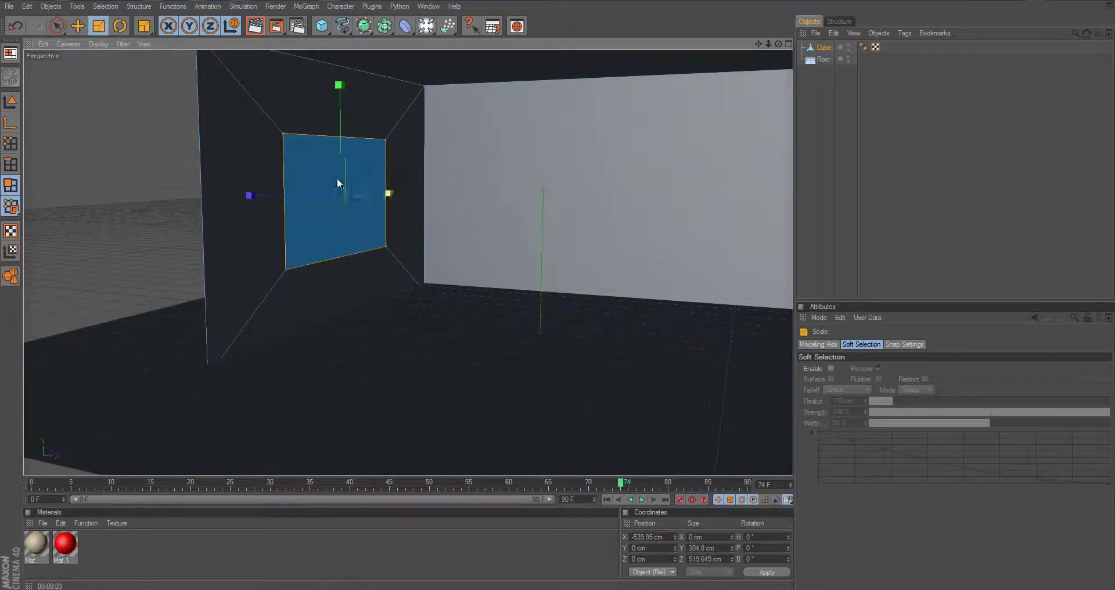
Extrude the window polygon outward by 55 cm and delete it to leave an opening.
left_click_drag(330, 181, 556, 289, "alt")
key("d")
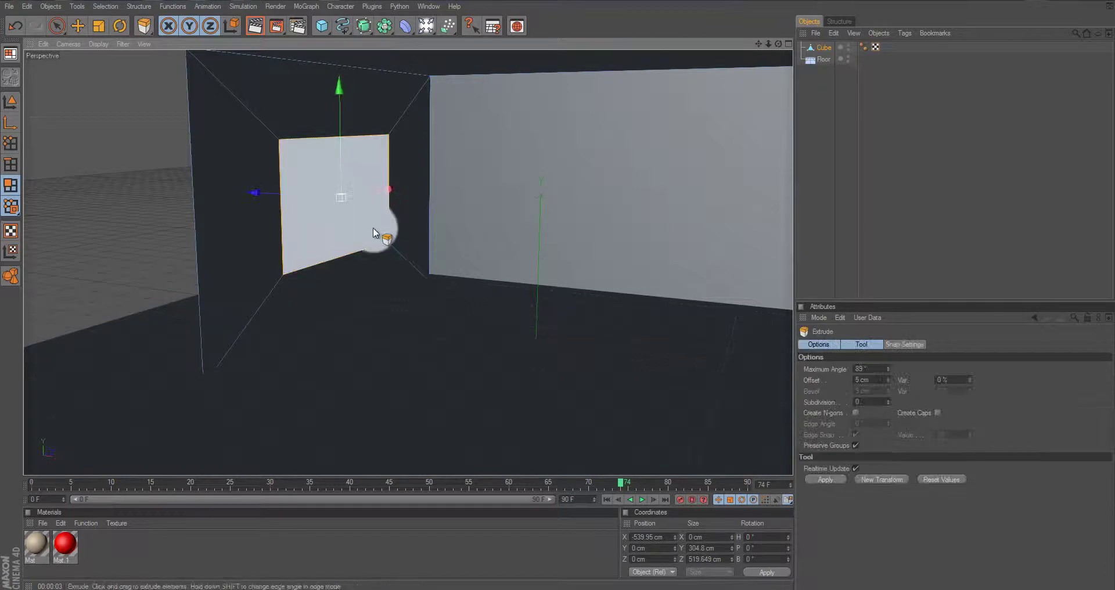
left_click_drag(374, 229, 558, 290)
key("Delete")
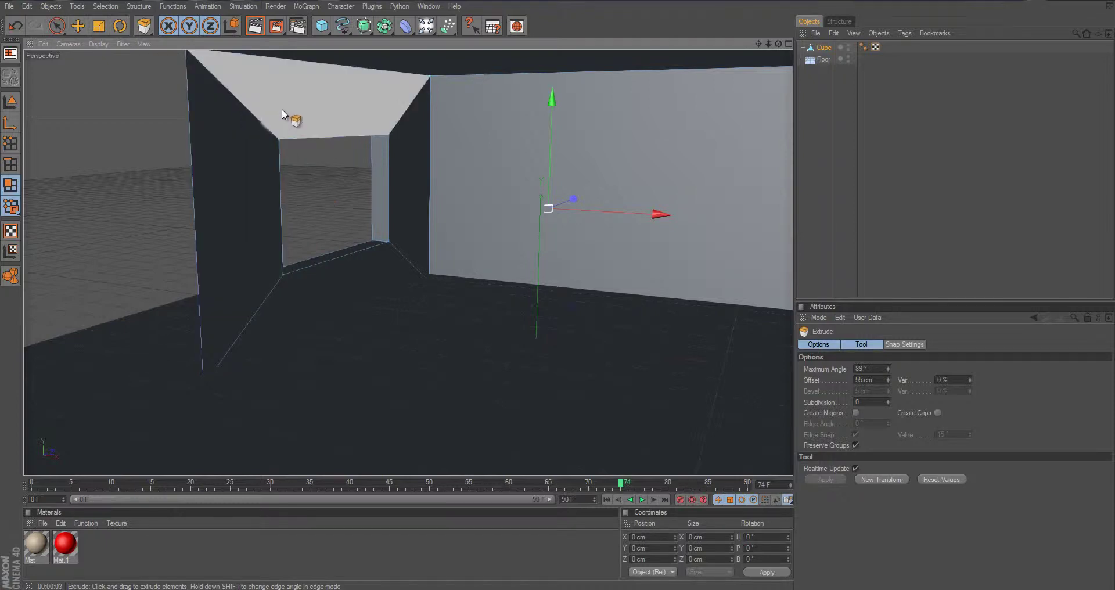
Return to whole-object editing with the Move tool and deselect the room.
right_click(507, 128)
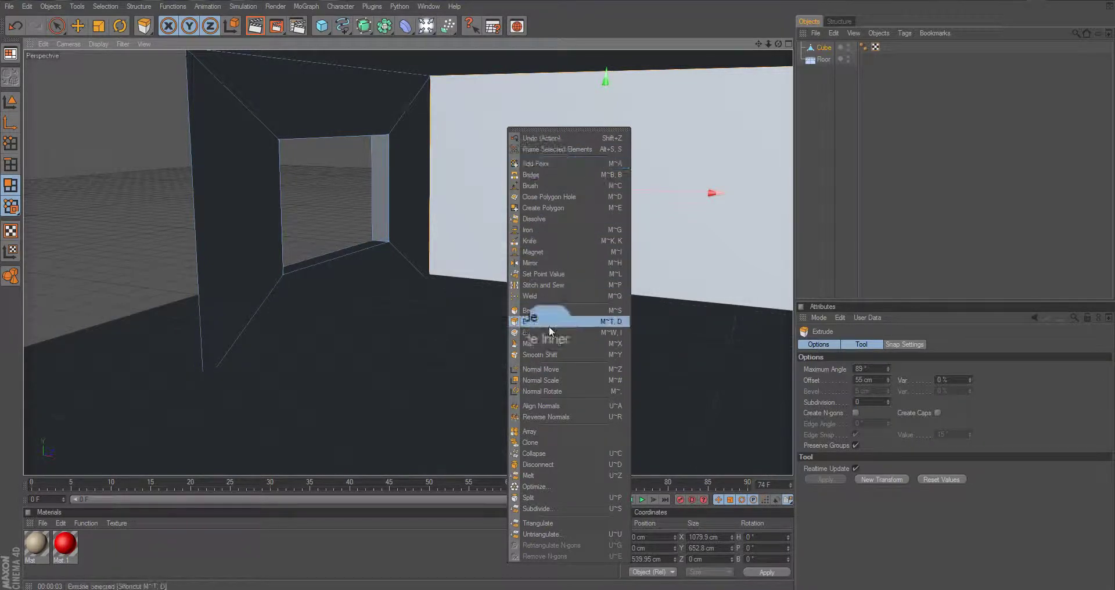
left_click(10, 104)
left_click(118, 163)
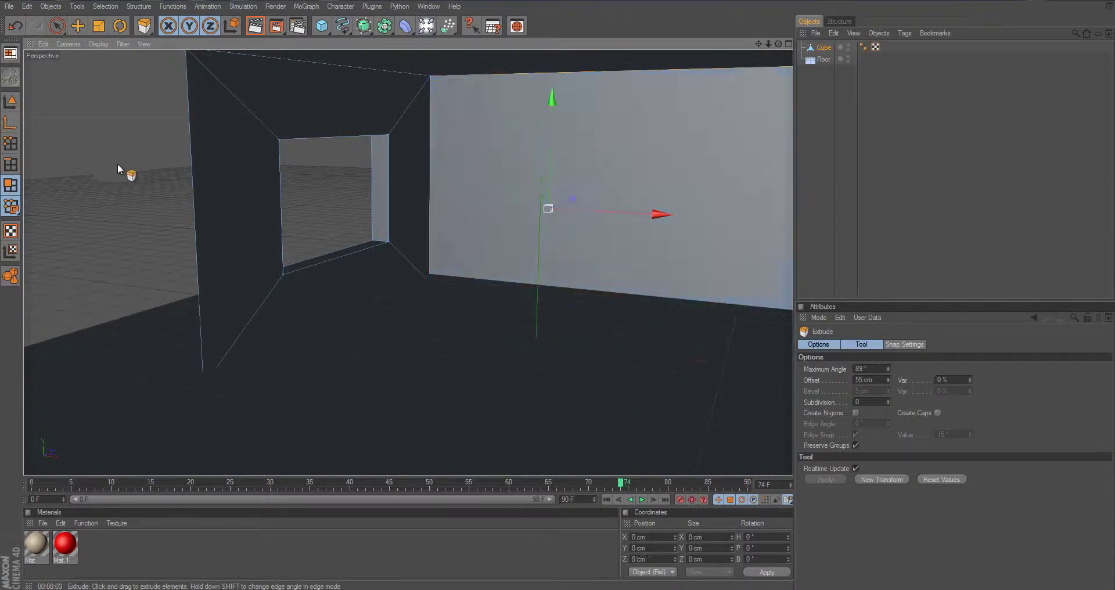
left_click(10, 105)
left_click_drag(523, 291, 558, 295, "alt")
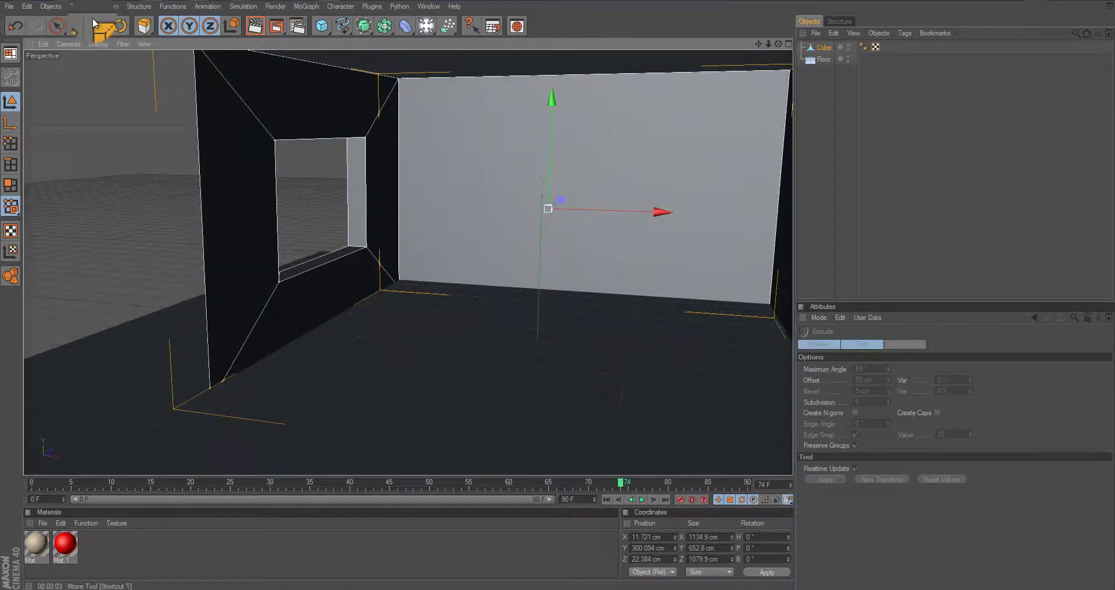
left_click(78, 26)
left_click(99, 120)
middle_click_drag(555, 316, 558, 275, "alt")
Apply the beige Mat material to both the floor and the room.
left_click_drag(65, 542, 325, 424)
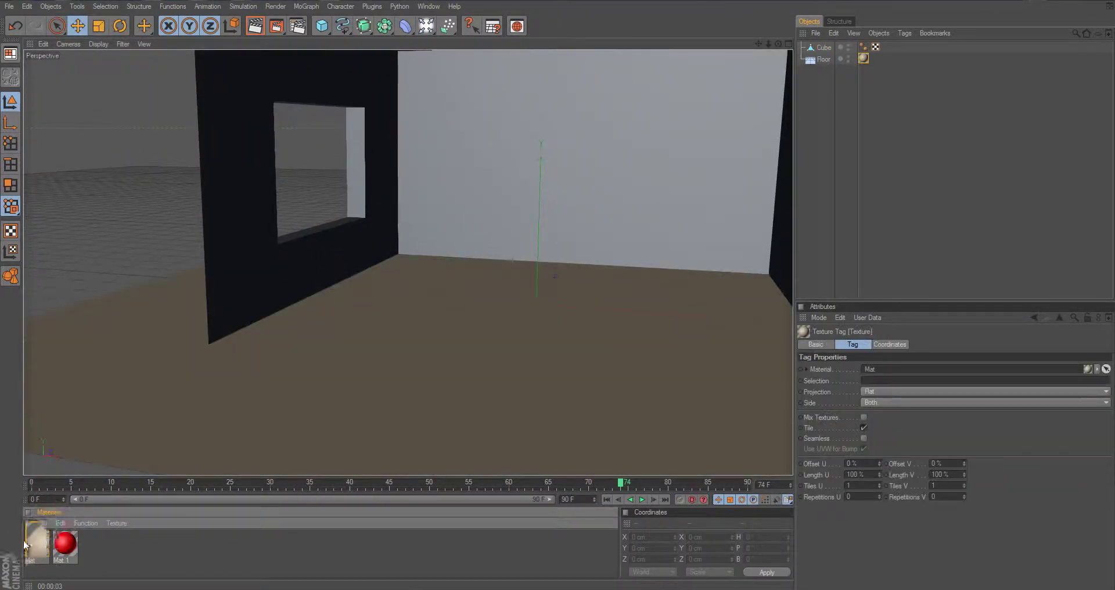
left_click_drag(26, 544, 557, 289)
left_click_drag(379, 230, 436, 153, "alt")
scroll(442, 159, "down", 5)
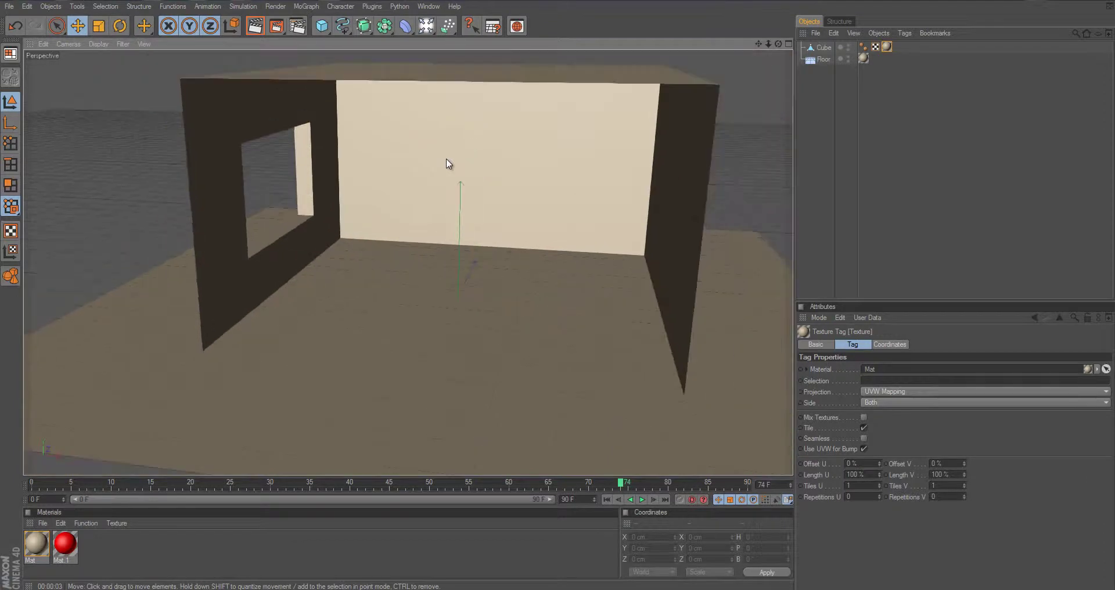
Add a Plane object and scale it up to about 1233 cm in X and Z.
left_click_drag(325, 28, 440, 54)
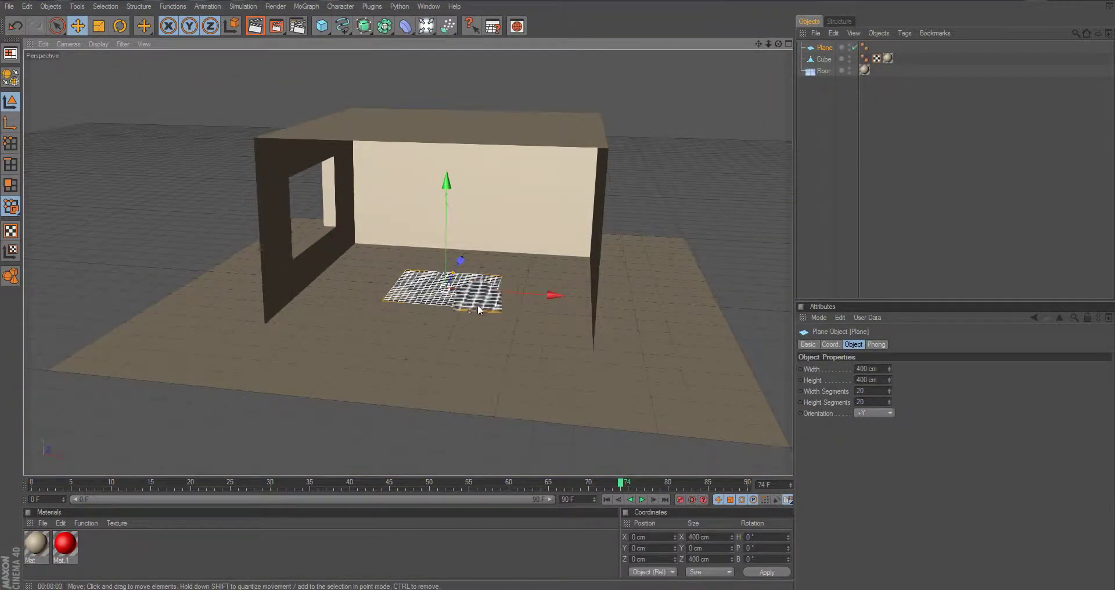
key("t")
mouse_move(475, 307)
left_mouse_down()
mouse_move(652, 288)
mouse_move(466, 316)
left_mouse_up()
key("e")
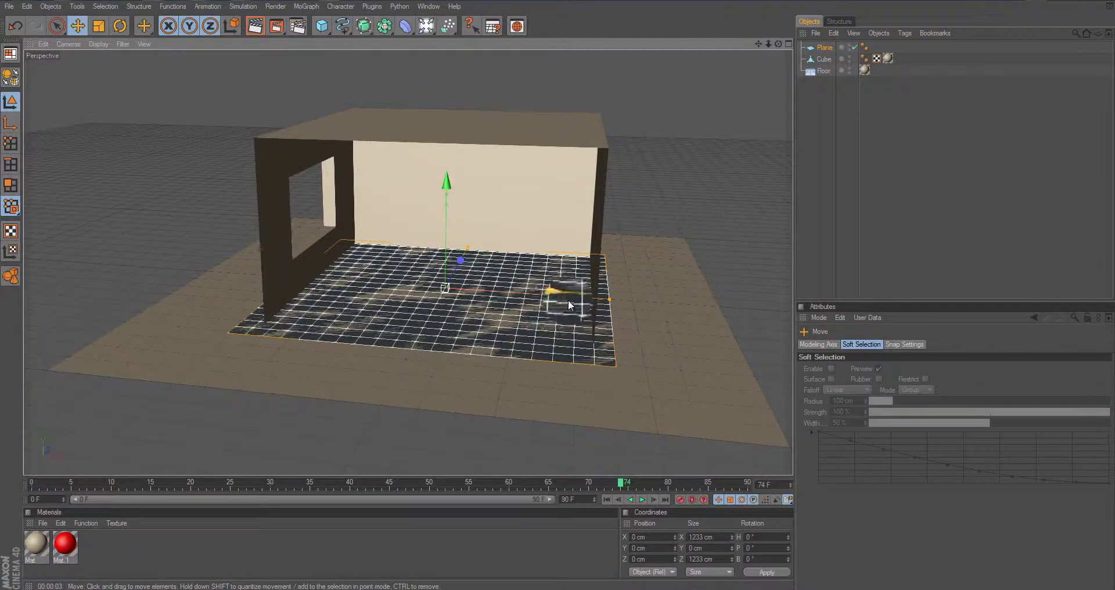
Rotate the plane 90° so it stands upright and position it just outside the room's window wall.
left_click_drag(568, 299, 212, 244)
key("r")
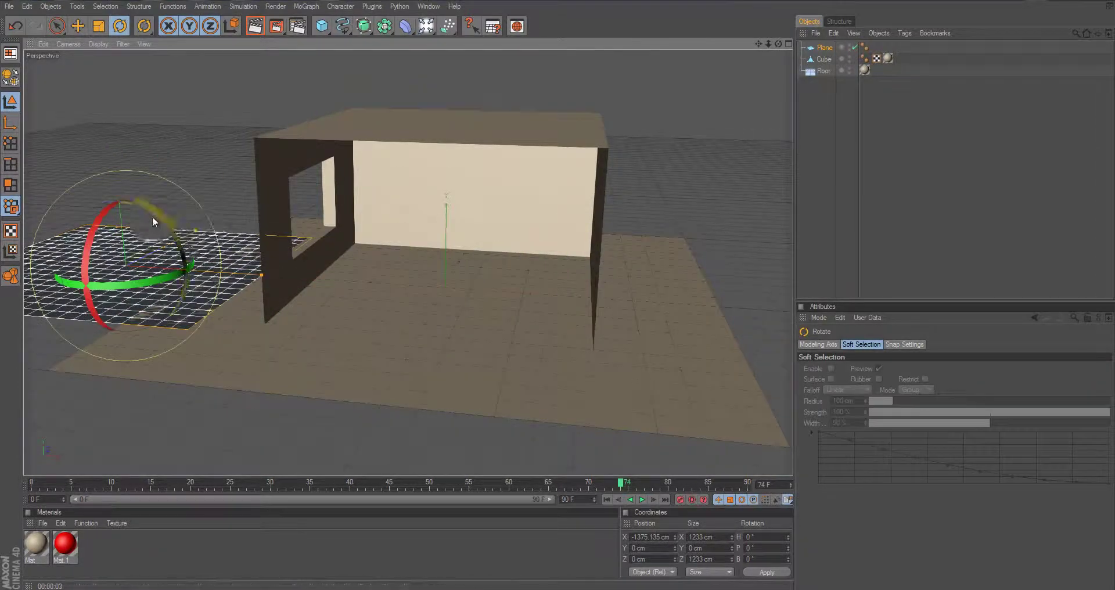
left_click_drag(153, 216, 160, 289)
key("e")
left_click_drag(549, 314, 567, 289)
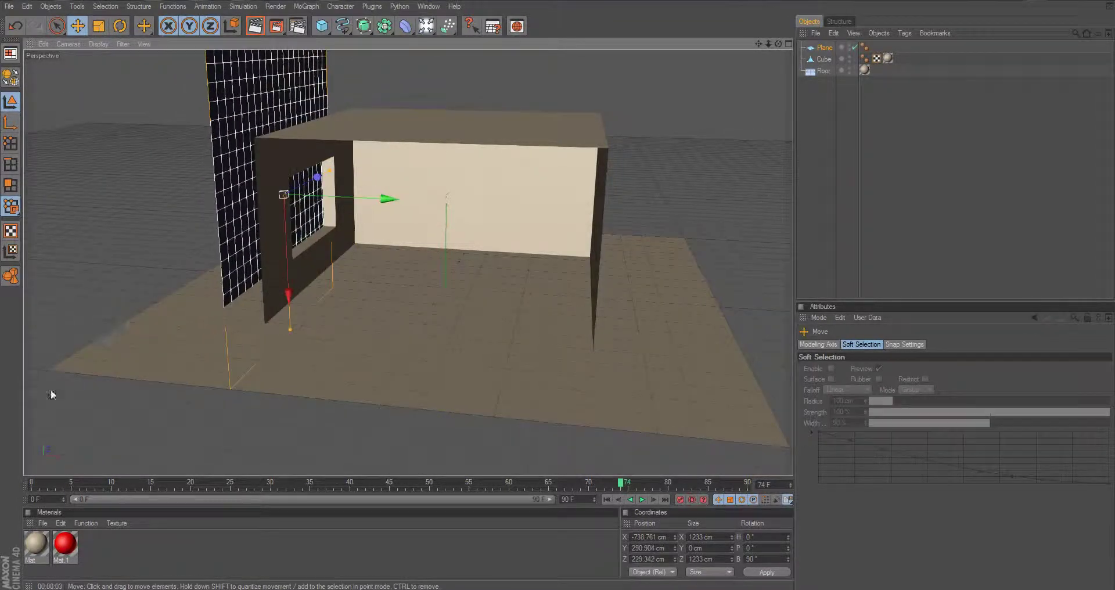
Create a new material with Color and Specular disabled, Luminance enabled and the luminance brightness set to 200%.
double_click(136, 552)
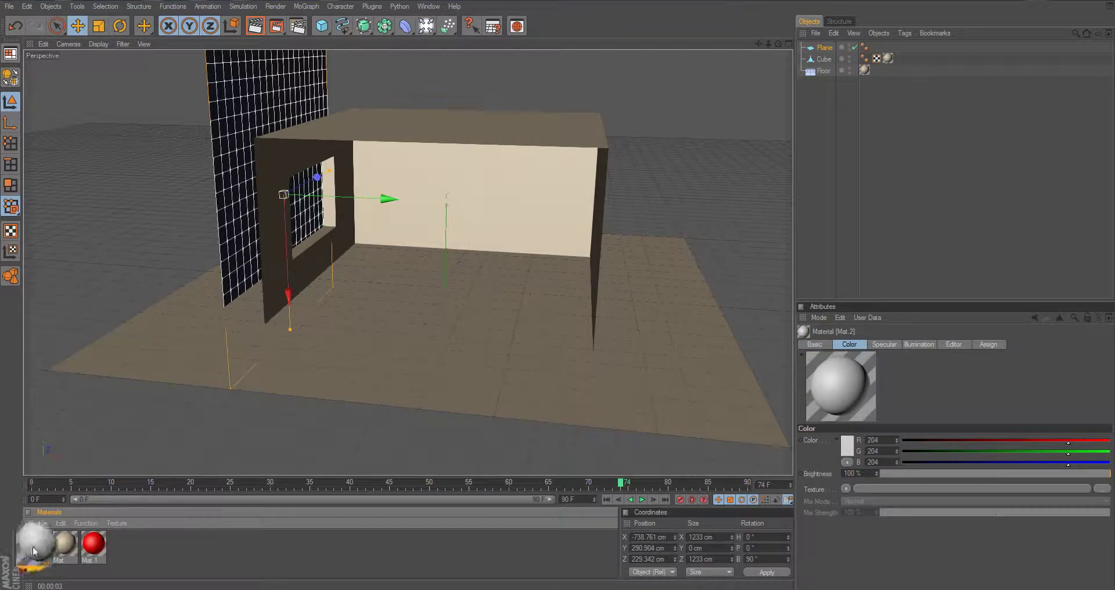
double_click(32, 546)
left_click(227, 188)
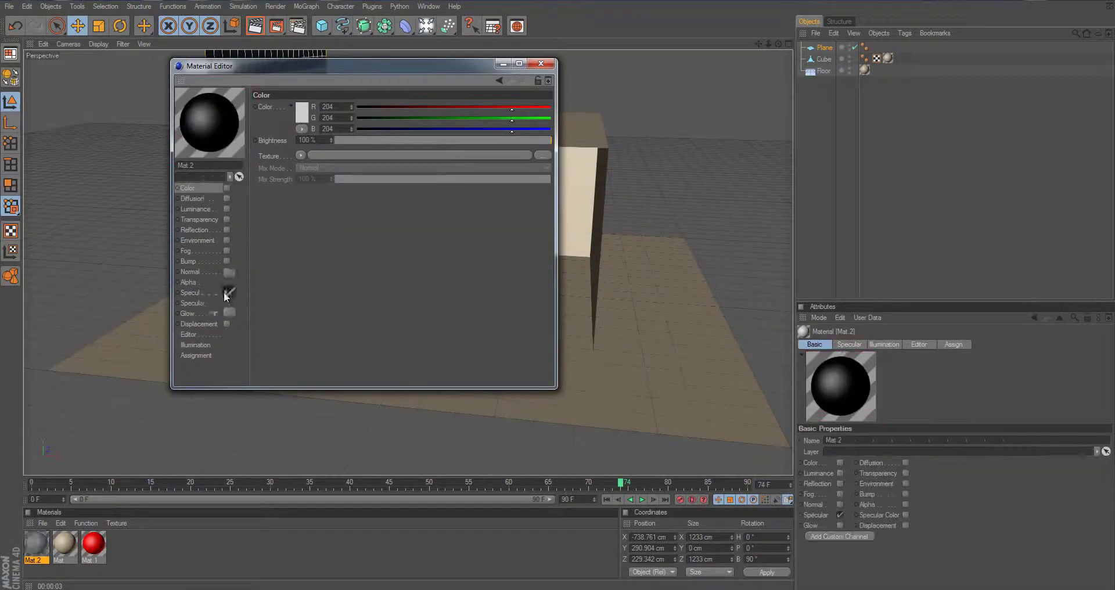
left_click(226, 293)
left_click(201, 208)
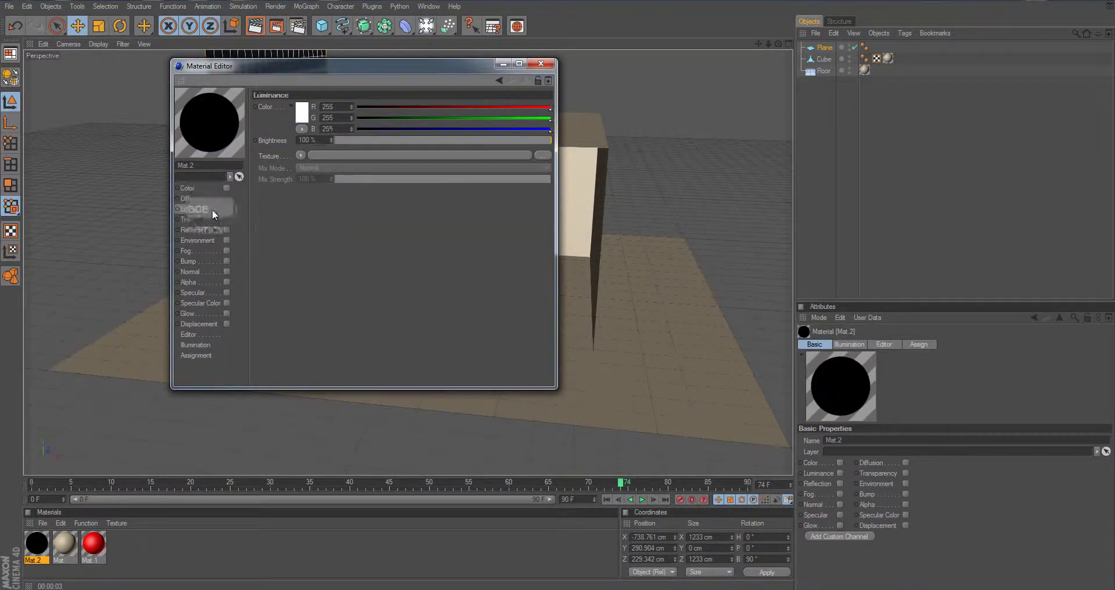
left_click(227, 209)
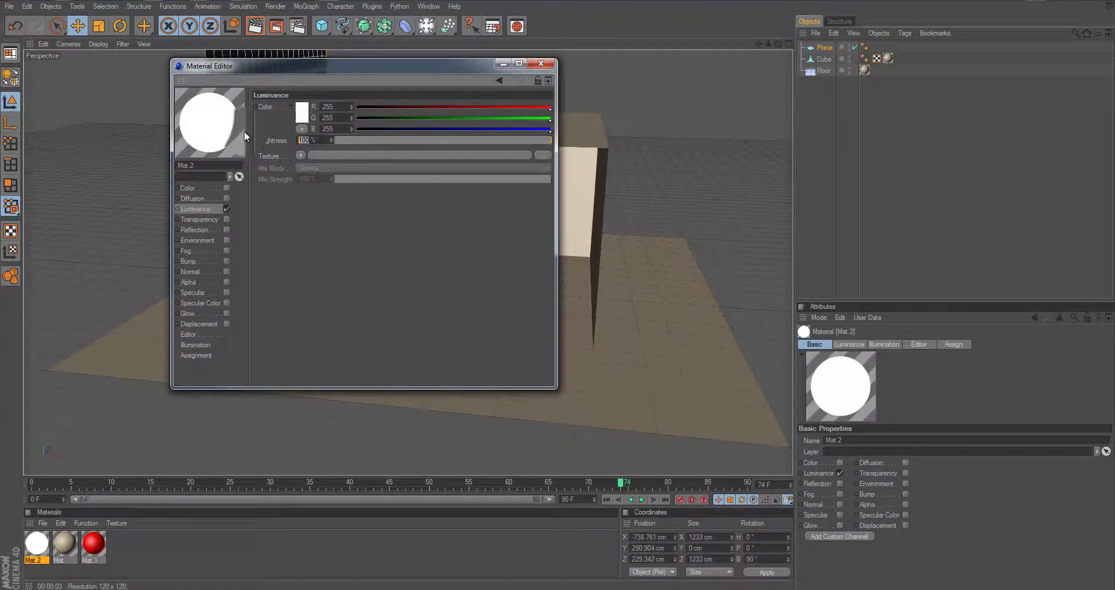
type("200")
key("Return")
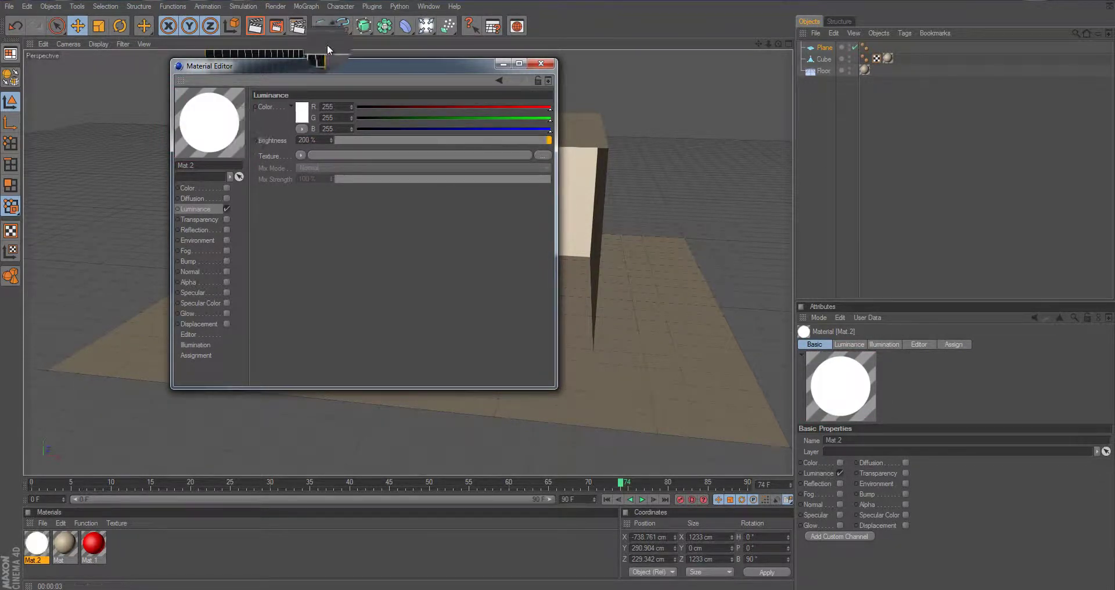
Tint the material's luminance light cyan (hue 184°, saturation about 47%) and apply the material to the upright plane.
left_click(302, 113)
left_click_drag(297, 75, 332, 71)
left_click_drag(245, 76, 274, 76)
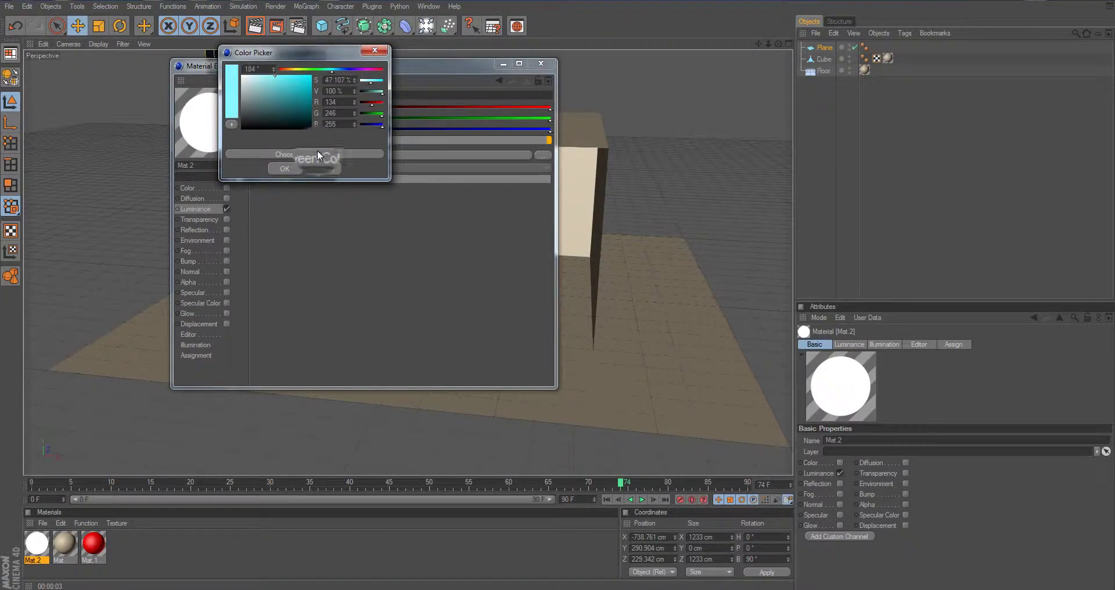
left_click(296, 165)
left_click(301, 165)
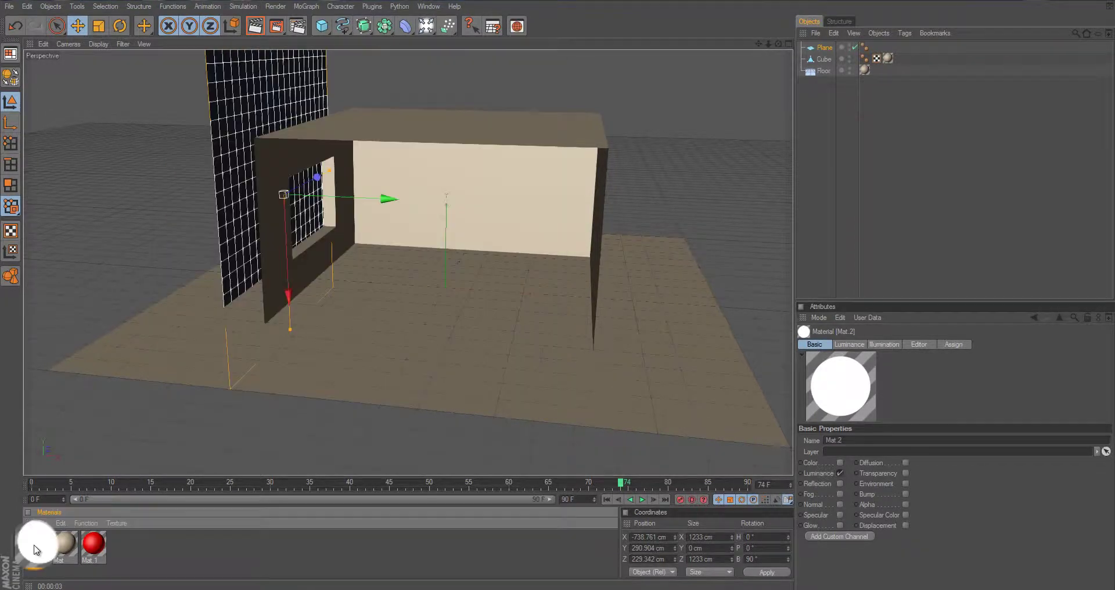
left_click_drag(36, 545, 232, 105)
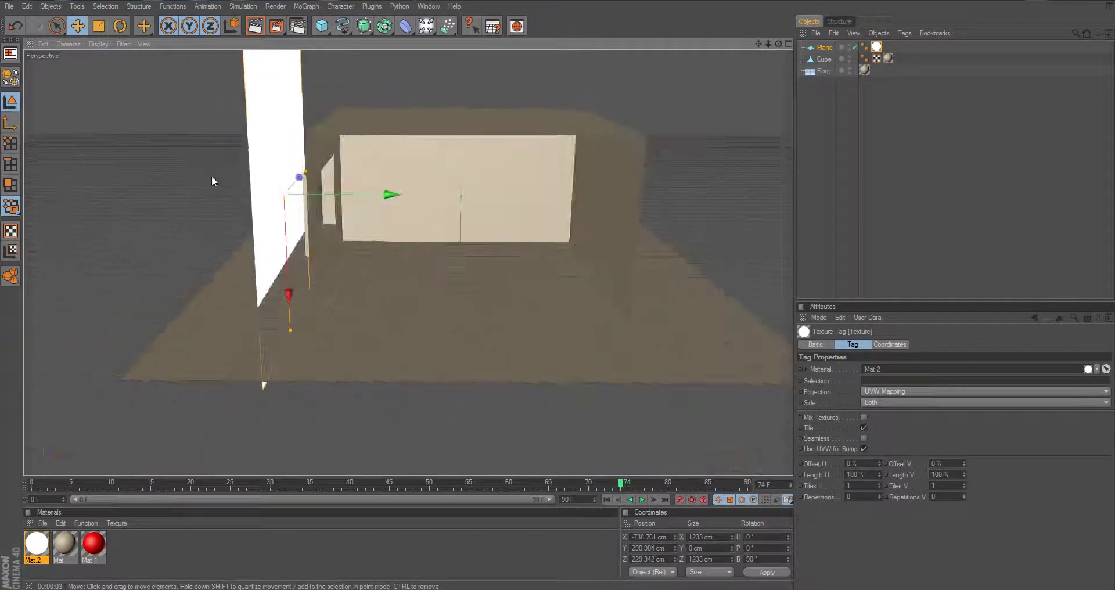
Duplicate the luminous plane and move the copy beyond the opposite side of the room, to about X 926 cm, Z -478 cm.
key("ctrl+c")
key("ctrl+v")
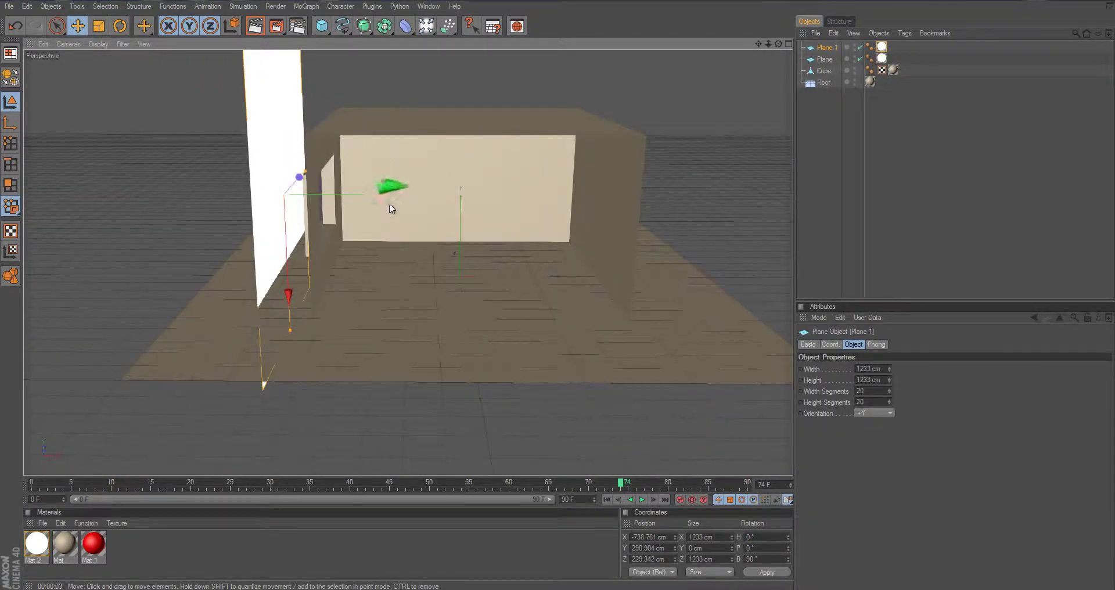
left_click_drag(387, 200, 550, 289)
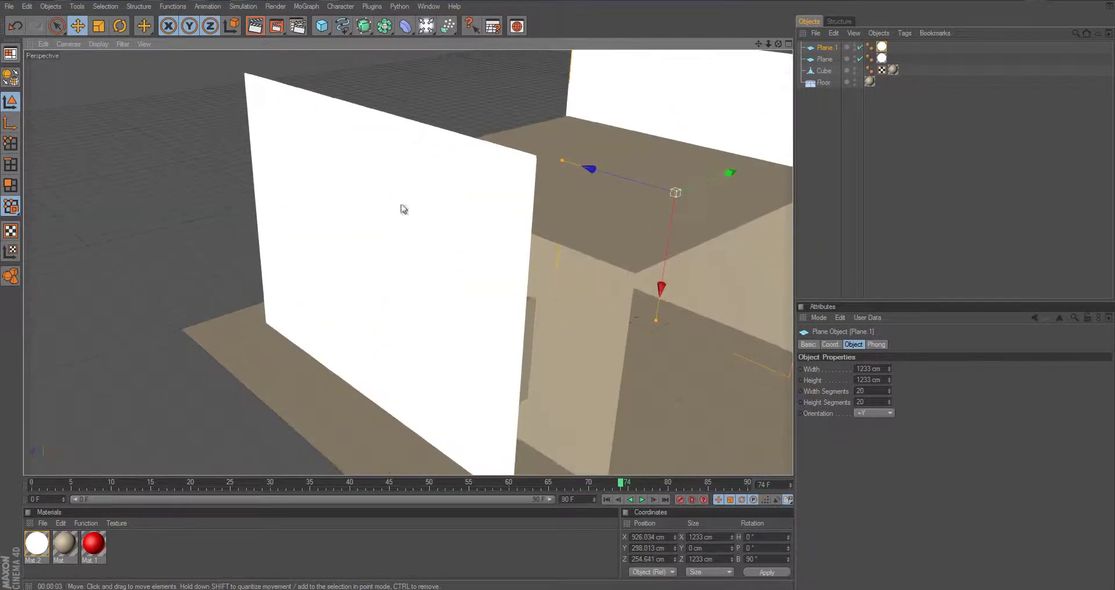
left_click_drag(616, 168, 772, 216)
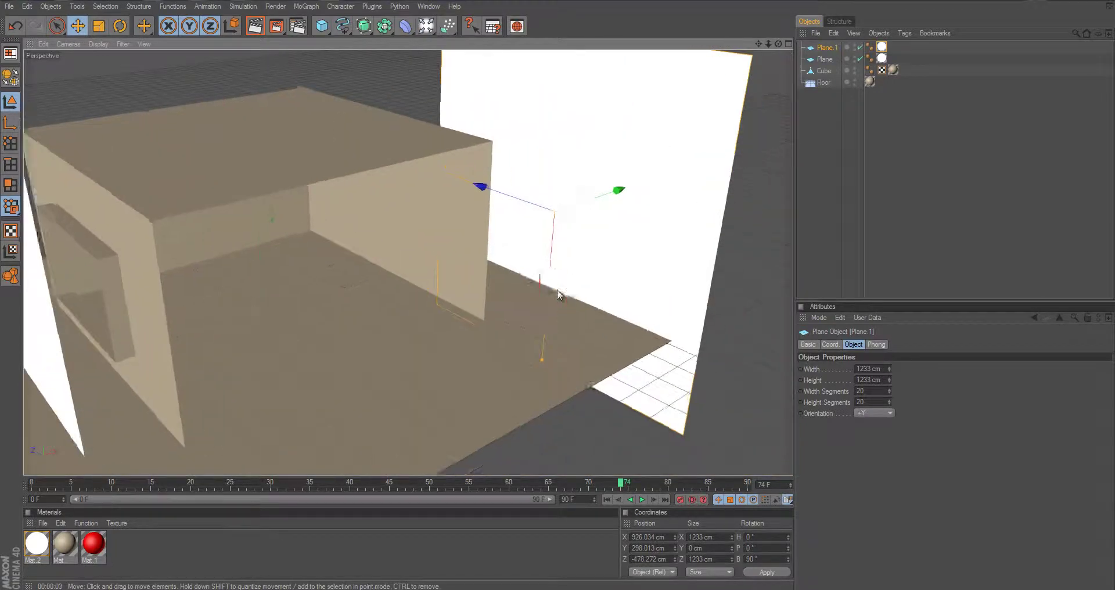
Rotate the copied plane toward the room's open front and reposition it above that opening.
key("r")
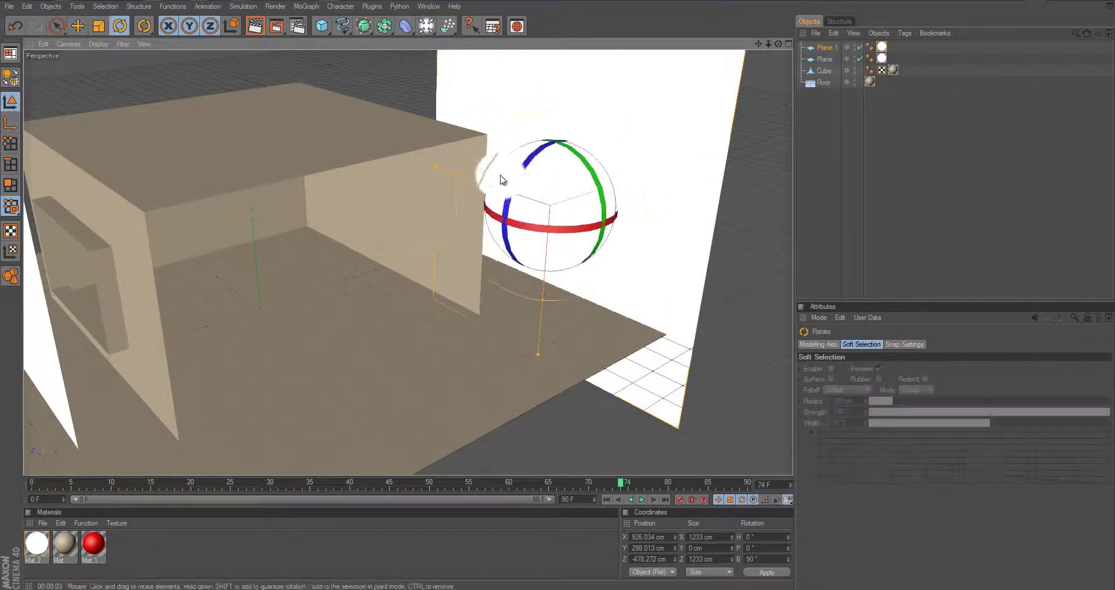
left_click_drag(498, 174, 372, 576)
key("e")
left_click_drag(547, 208, 558, 291)
key("r")
left_click_drag(457, 118, 470, 149)
left_click(458, 211)
Frame the perspective view inside the room facing the back wall with the window at one side, and deselect the floor.
left_click_drag(550, 295, 555, 293, "alt")
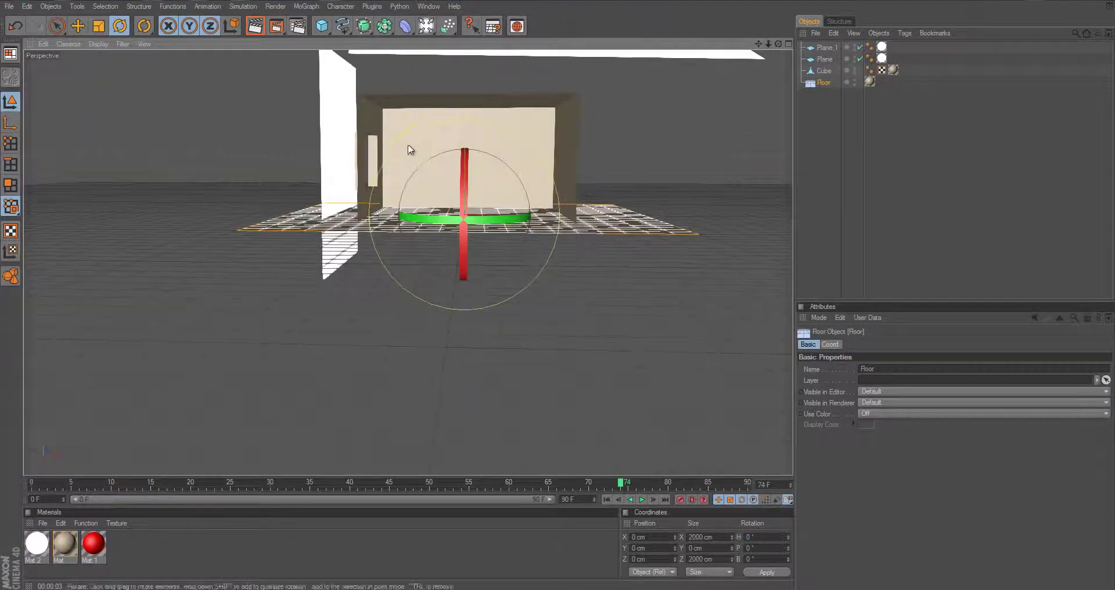
right_click_drag(559, 290, 644, 291, "alt")
mouse_move(559, 290)
middle_mouse_down("alt")
mouse_move(407, 426)
mouse_move(548, 301)
middle_mouse_up("alt")
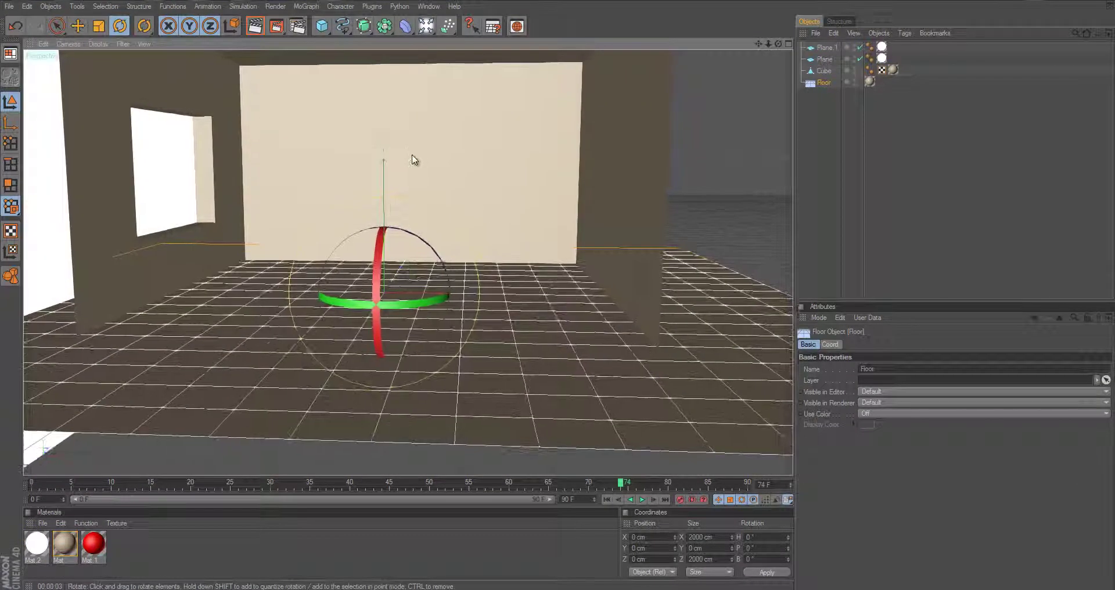
right_click_drag(560, 289, 633, 289, "alt")
left_click_drag(560, 289, 565, 290, "alt")
middle_click_drag(560, 289, 591, 329, "alt")
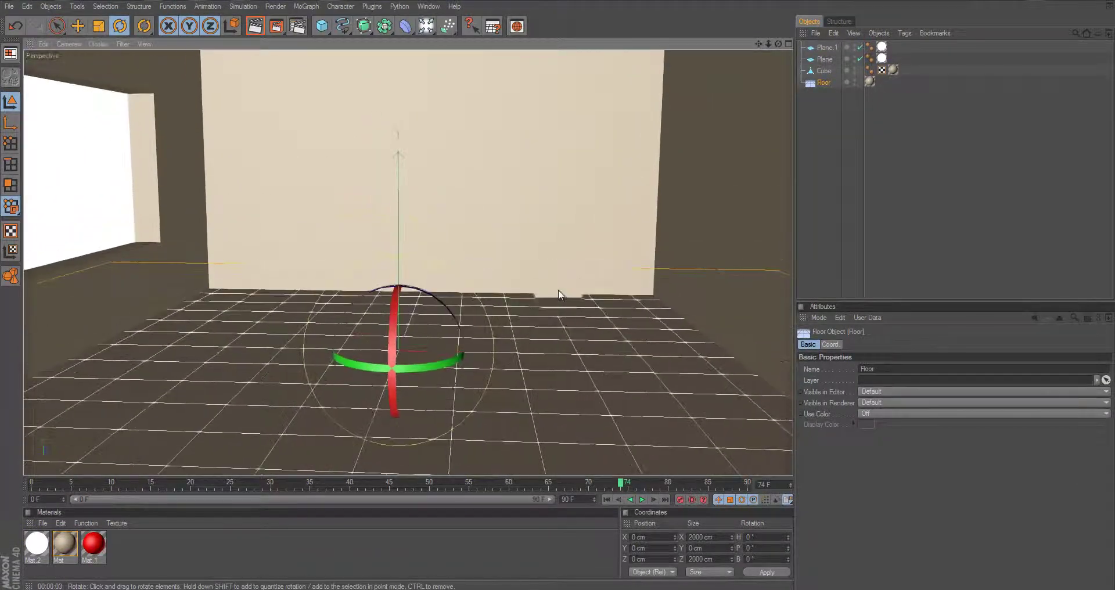
mouse_move(560, 290)
left_mouse_down("alt")
mouse_move(549, 302)
mouse_move(560, 290)
left_mouse_up("alt")
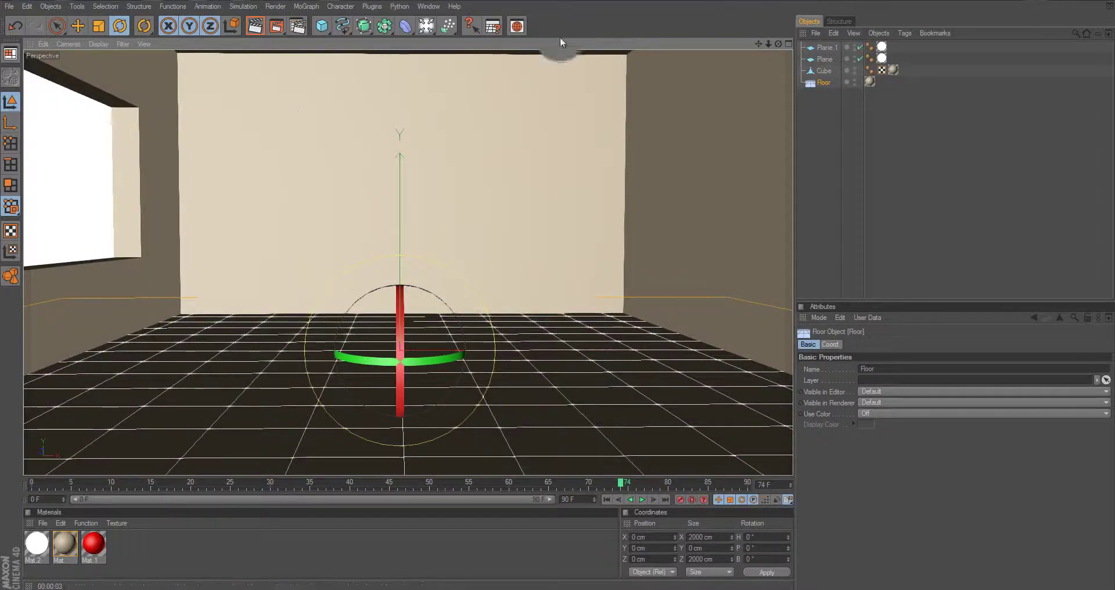
left_click(833, 150)
Add a sphere with a 100 cm radius, raise it onto the floor and apply the red Mat.1 material.
left_click(330, 33)
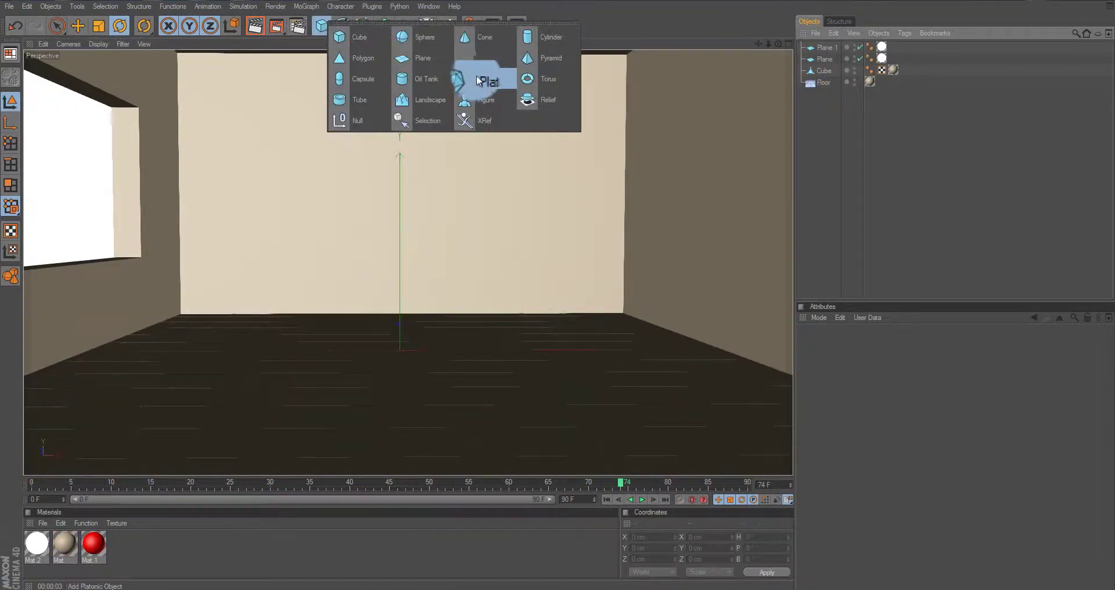
left_click(416, 32)
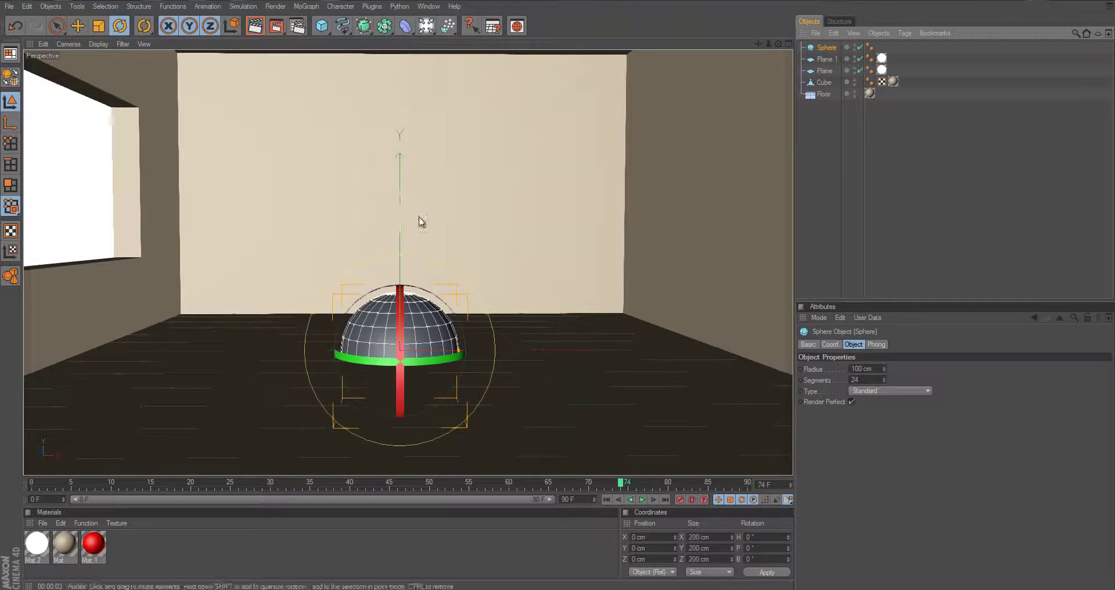
key("e")
left_click_drag(404, 263, 404, 206)
left_click_drag(90, 563, 571, 291)
Place two smaller red sphere copies of about 34 cm radius on the floor, one beside the large sphere and one near the windowless side wall.
left_click(363, 291)
mouse_move(560, 291)
left_mouse_down()
mouse_move(571, 319)
mouse_move(656, 316)
mouse_move(288, 333)
mouse_move(569, 294)
mouse_move(557, 290)
left_mouse_up()
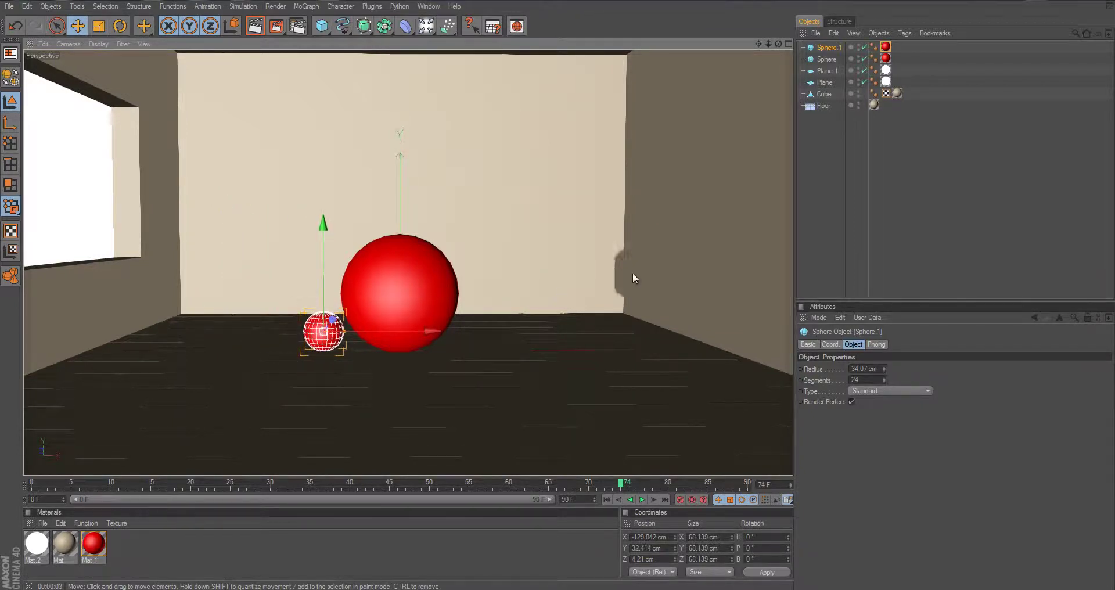
key("ctrl+c")
key("ctrl+v")
left_click_drag(432, 331, 560, 290)
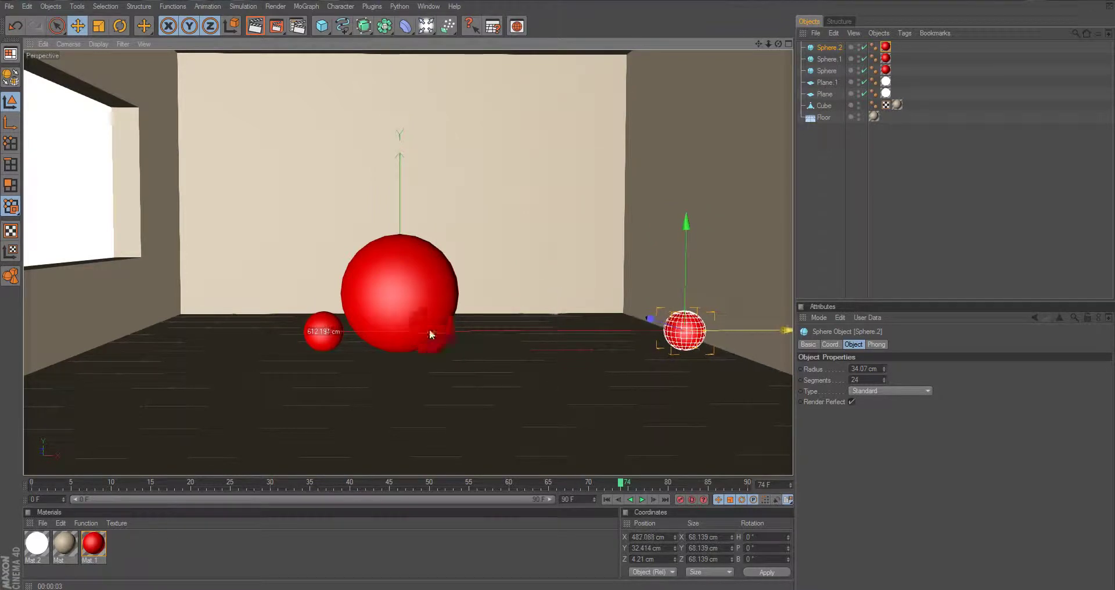
left_click(841, 174)
Add the Global Illumination effect to the render settings and set its GI mode to IR + QMC (Camera Animation).
left_click(297, 25)
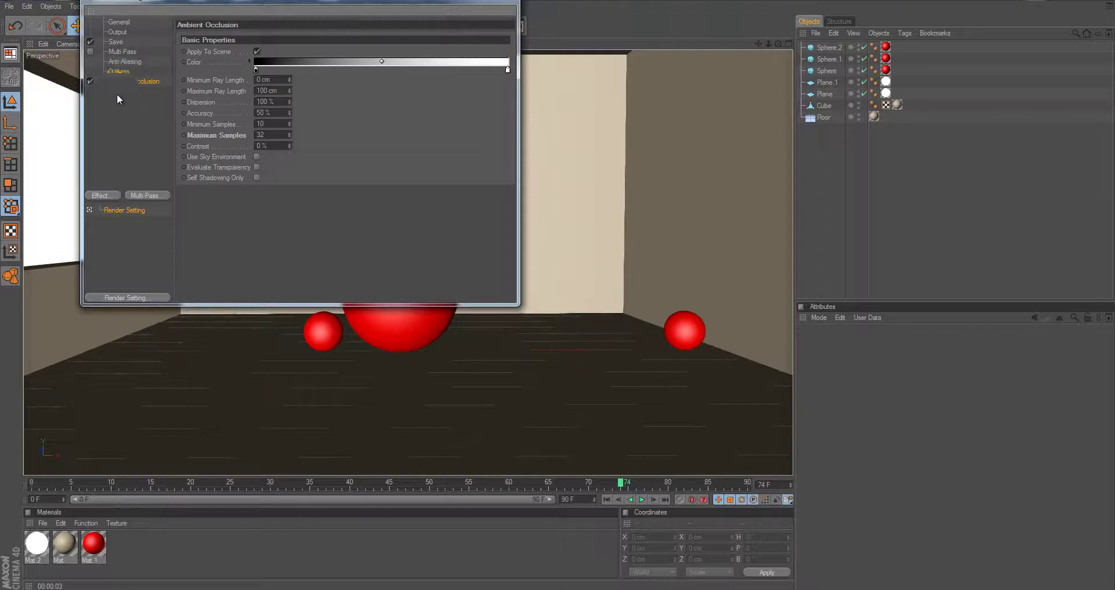
left_click(112, 195)
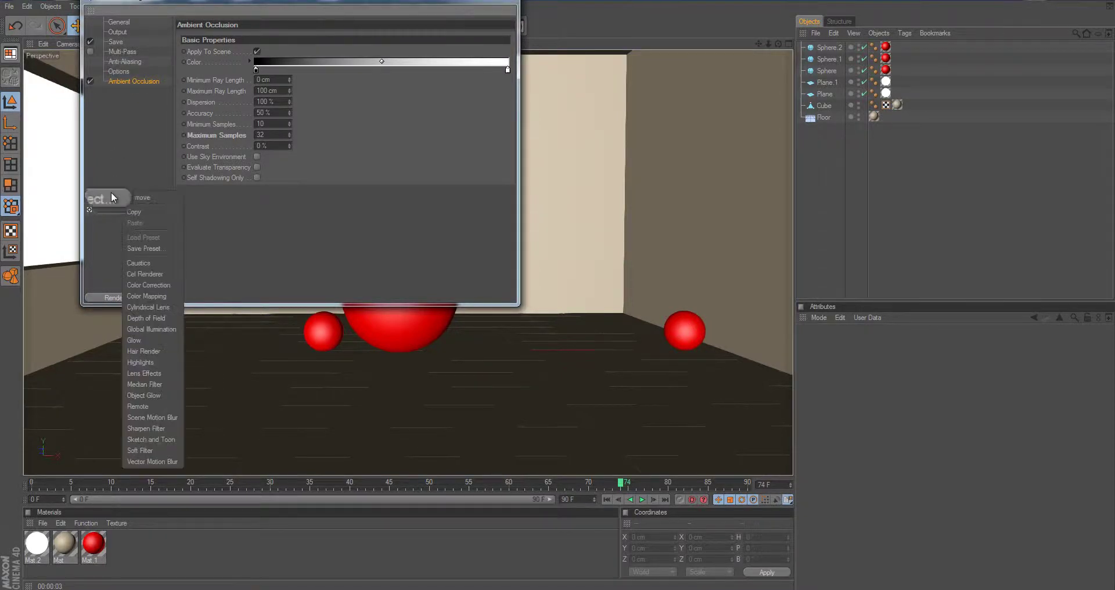
left_click(166, 330)
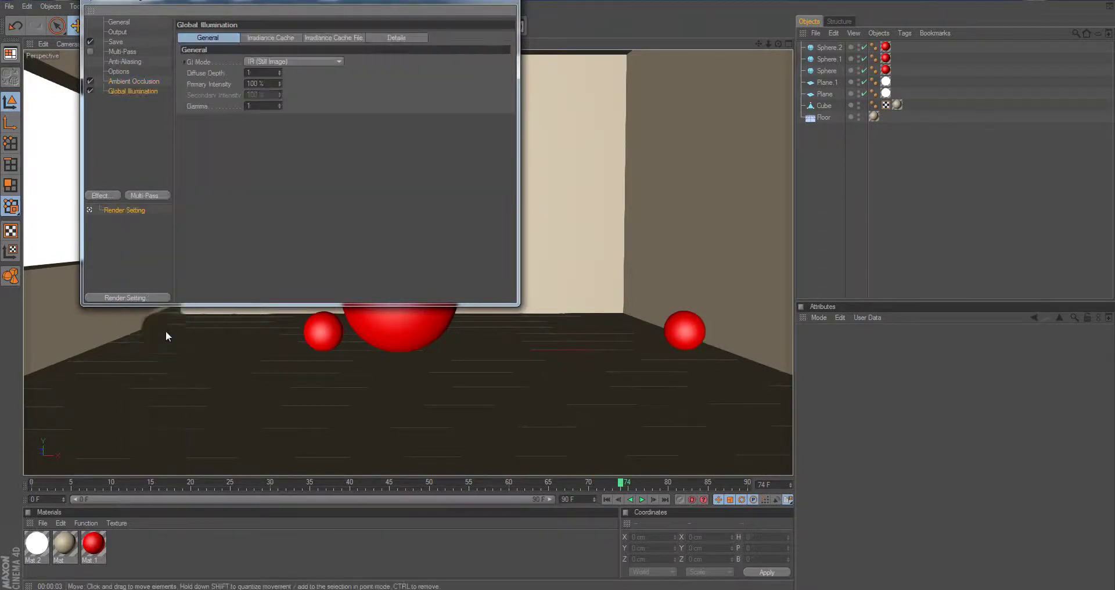
left_click(284, 60)
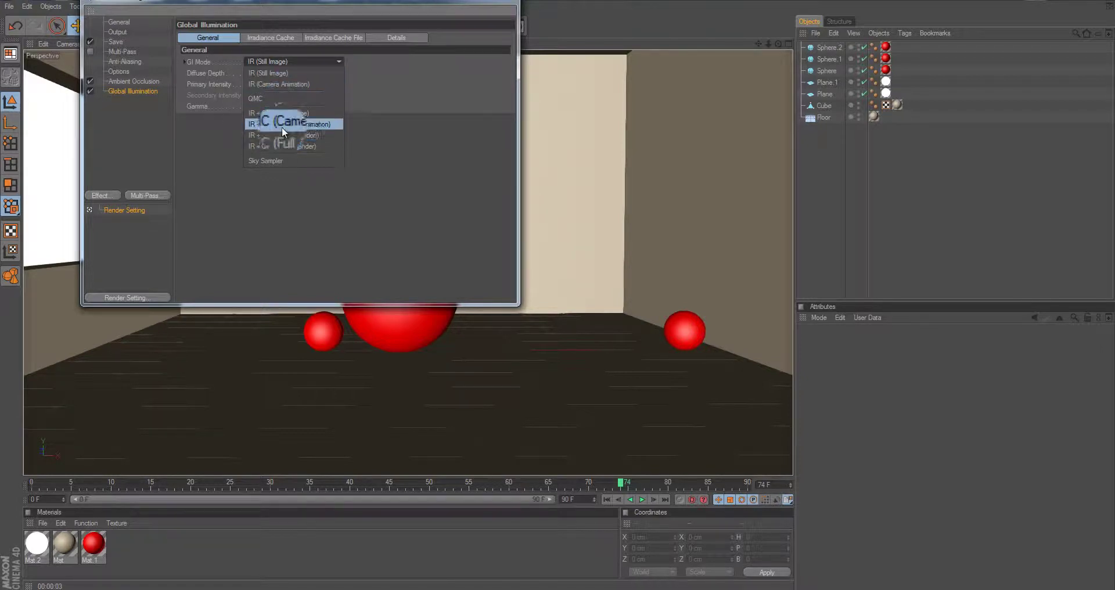
left_click(316, 123)
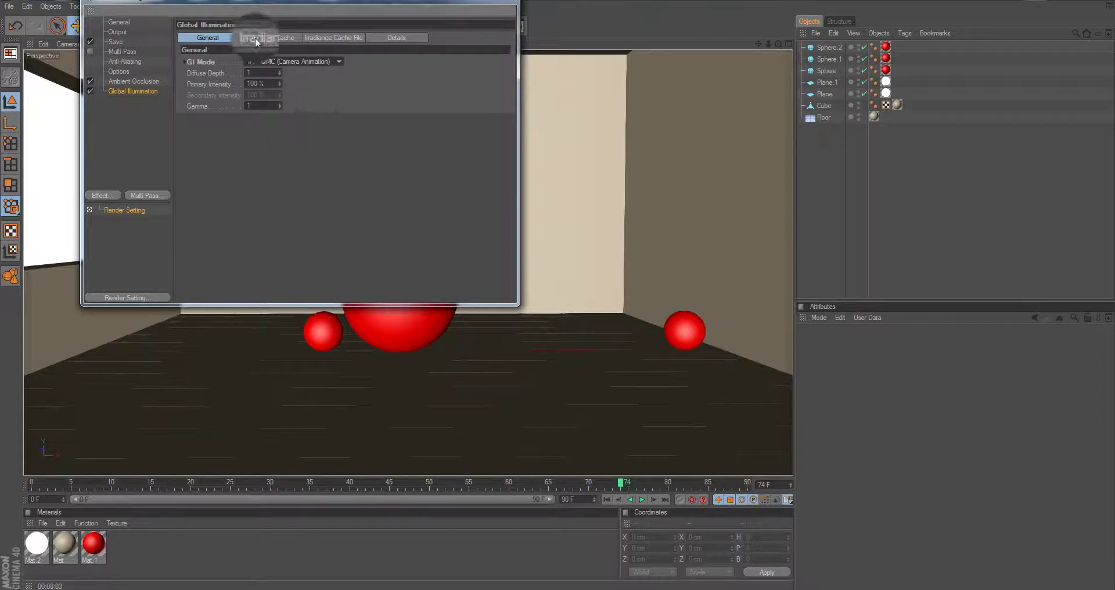
Examine the Global Illumination irradiance cache, cache file, details and GI mode options, and close the render settings.
left_click(266, 38)
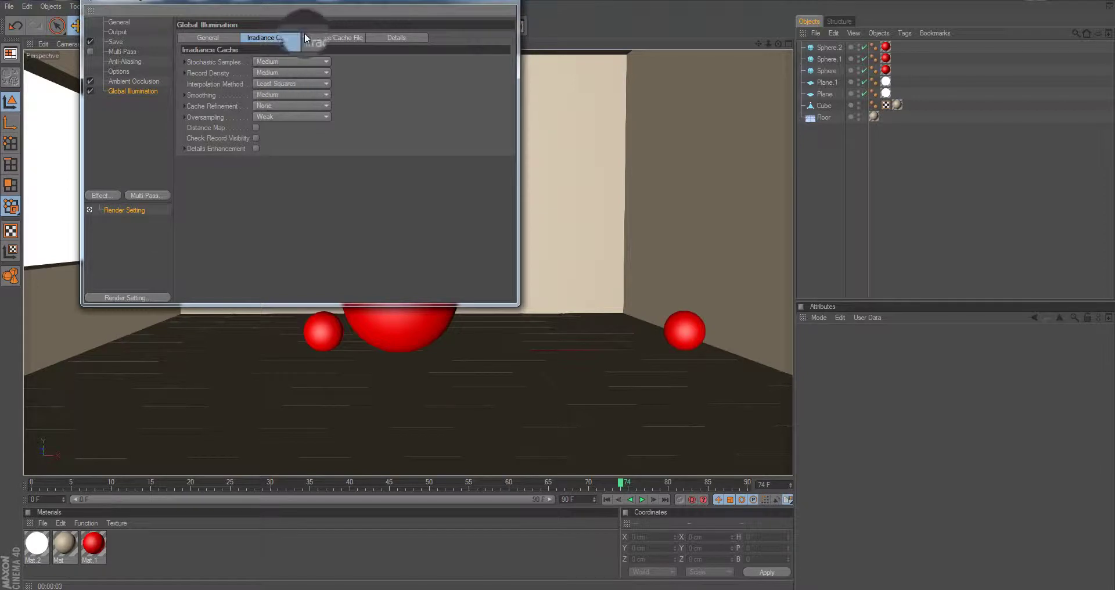
left_click(329, 37)
left_click(409, 37)
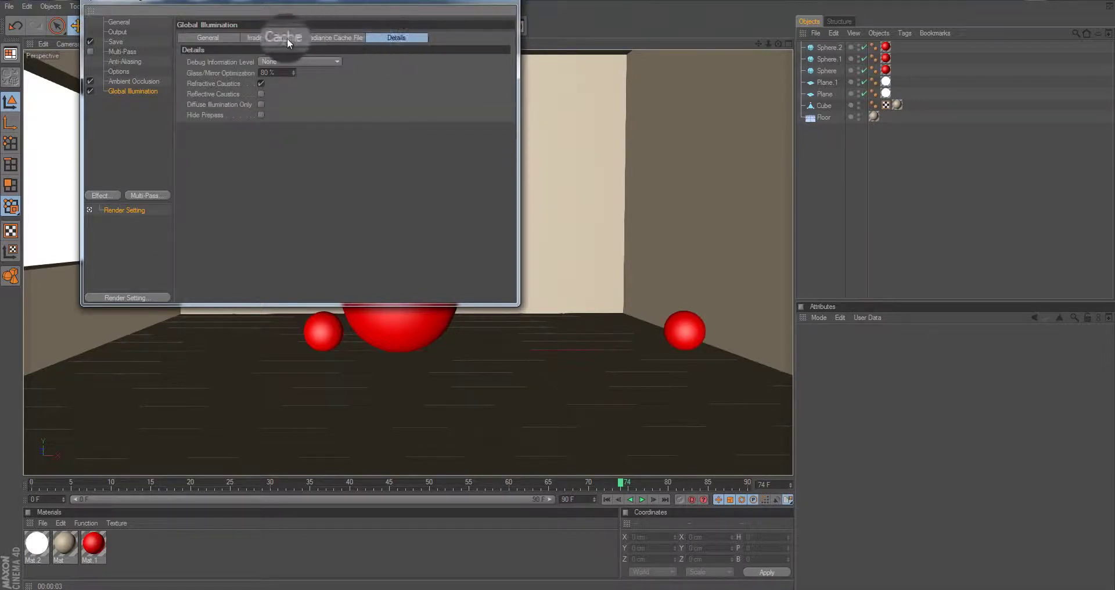
left_click(284, 38)
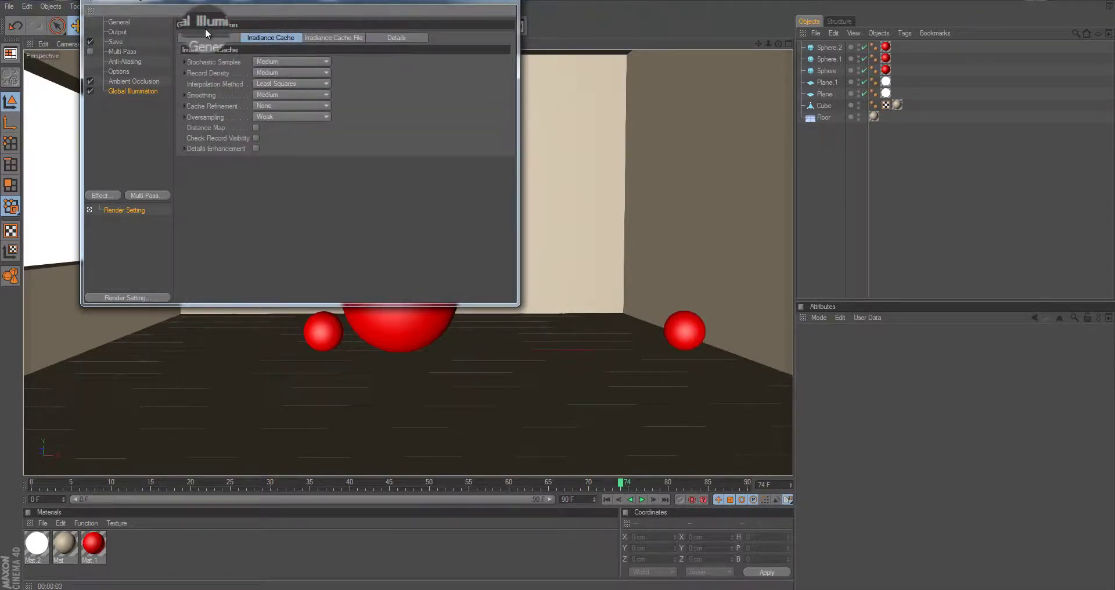
left_click(215, 40)
left_click(283, 61)
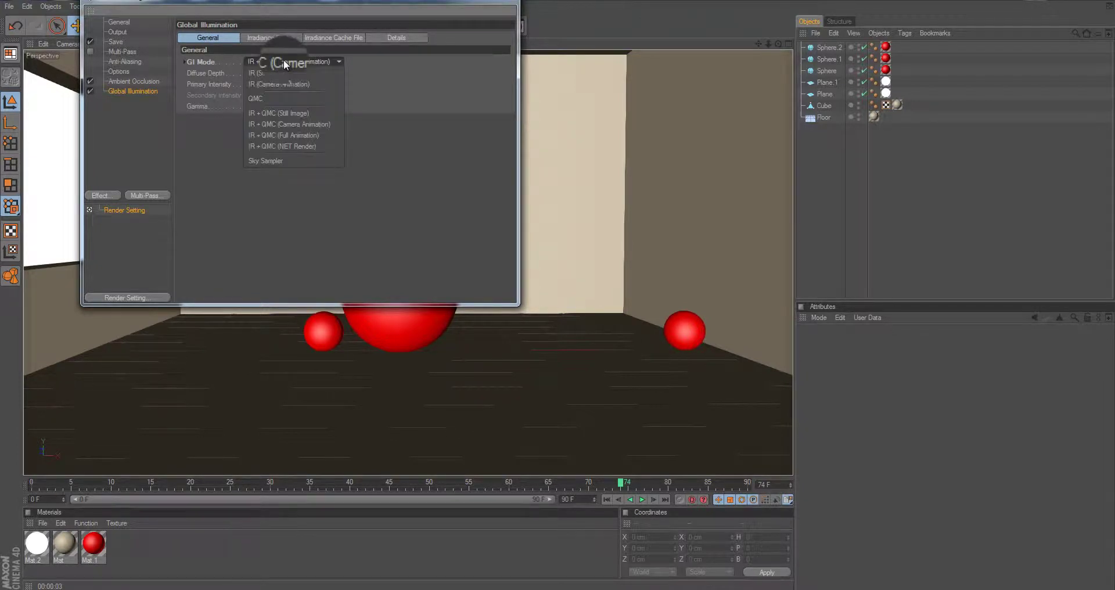
left_click(291, 127)
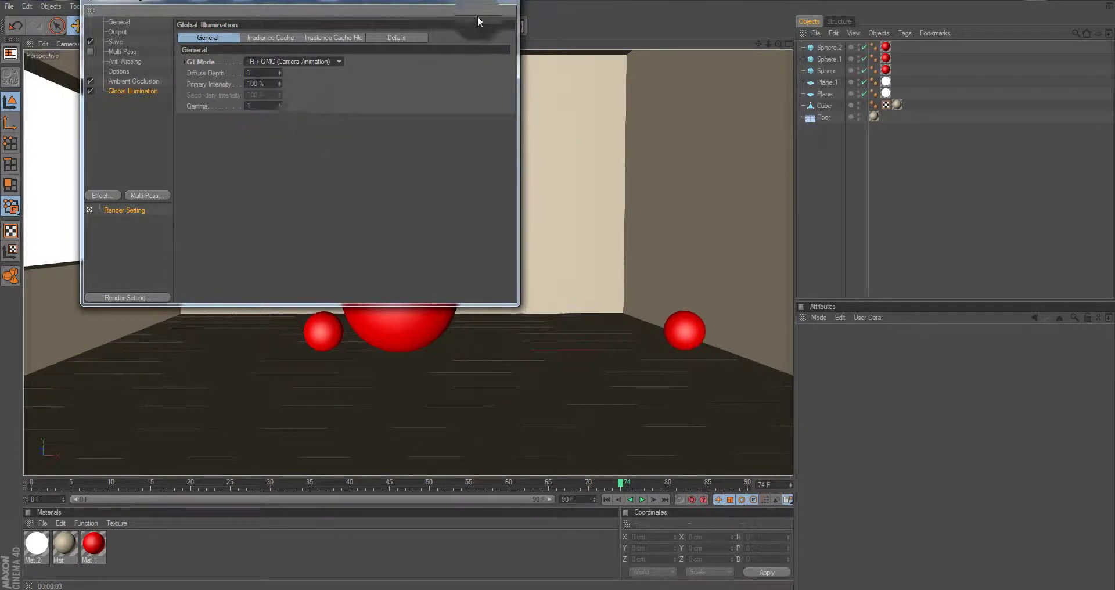
left_click(504, 2)
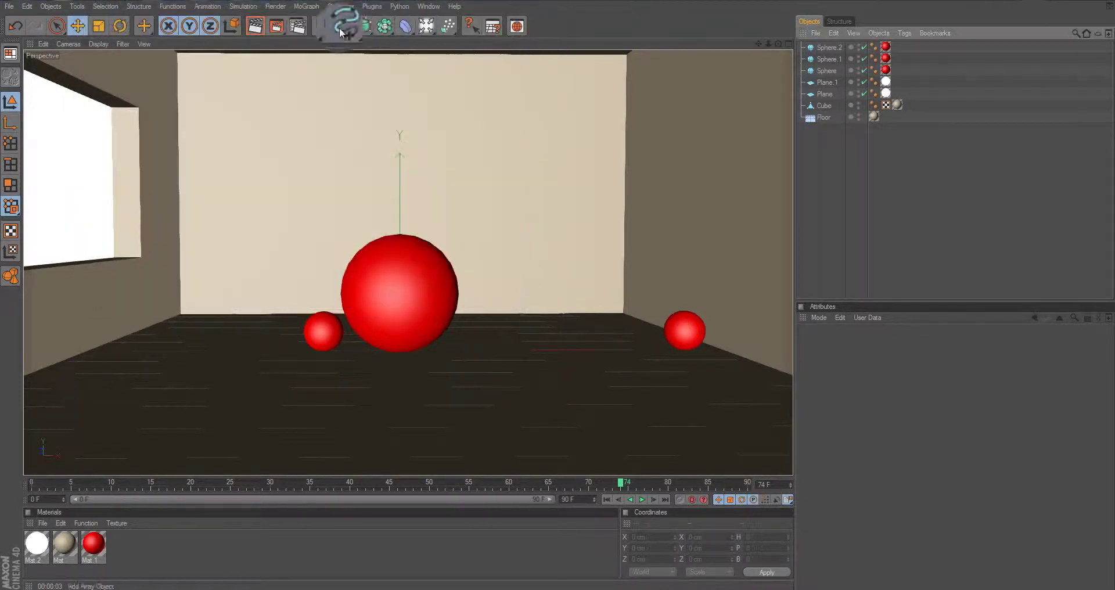
Render the room to the Picture Viewer and inspect the spheres' shading up close.
left_click(276, 26)
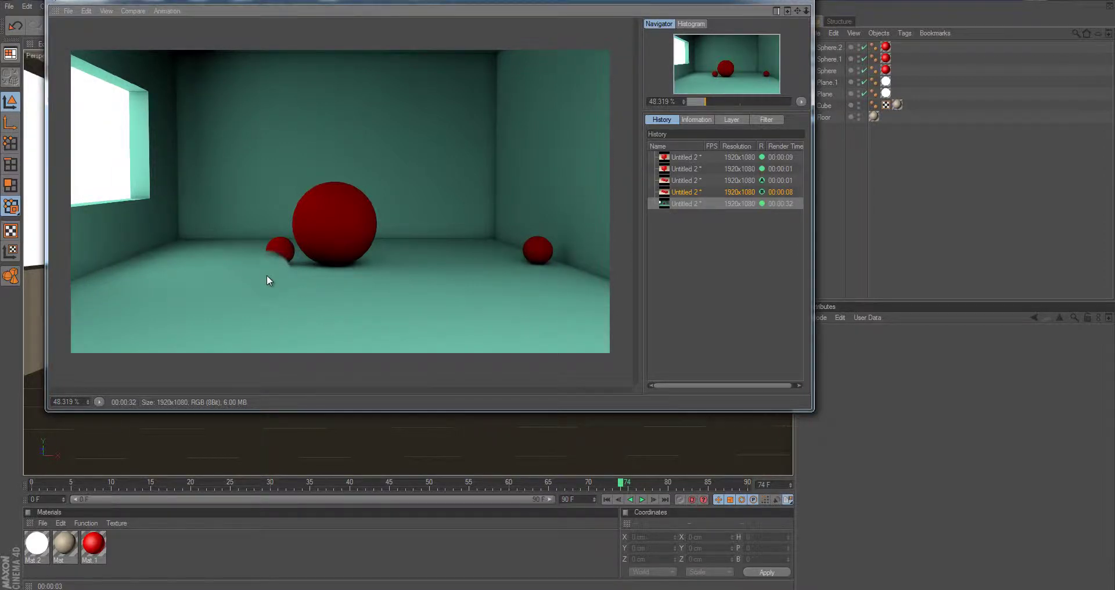
scroll(308, 244, "up", 3)
left_click_drag(308, 269, 167, 201)
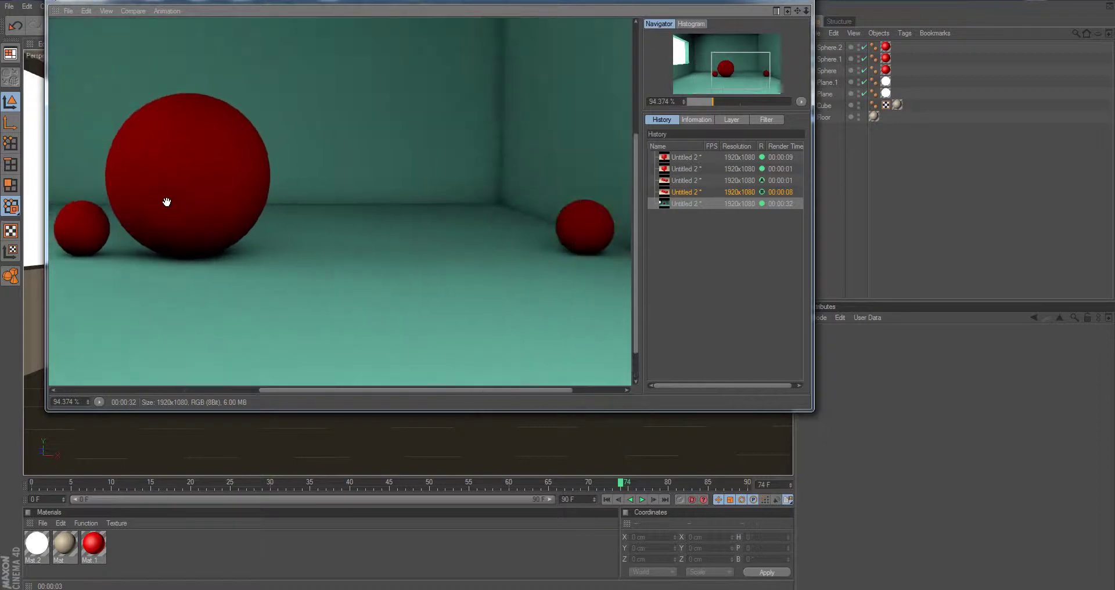
View the whole room render, close the Picture Viewer, and check the luminance settings of Mat.2.
scroll(307, 200, "down", 4)
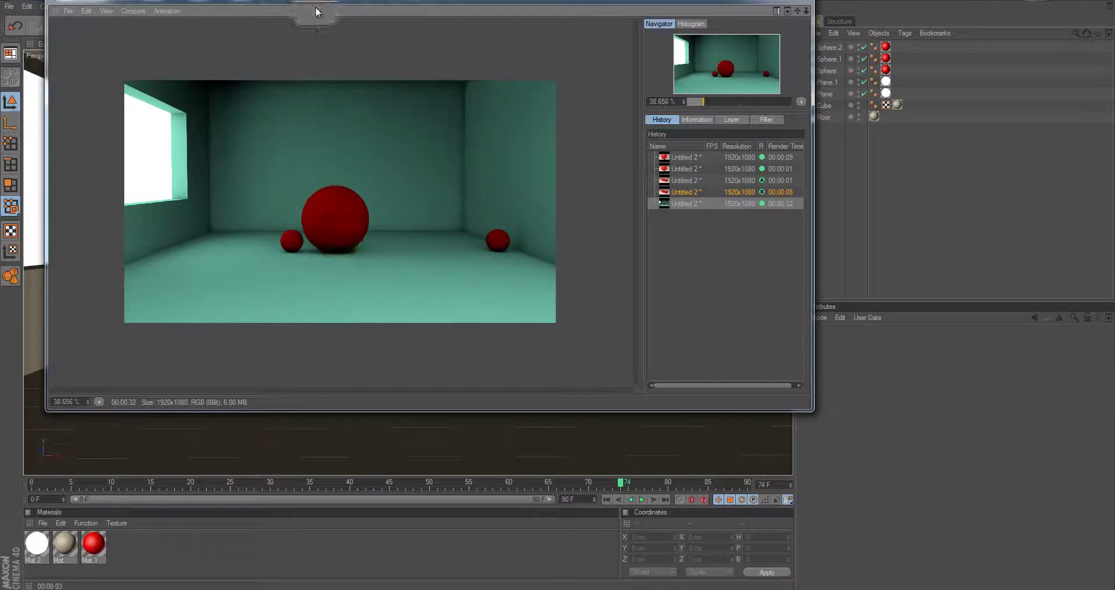
left_click_drag(316, 10, 323, 36)
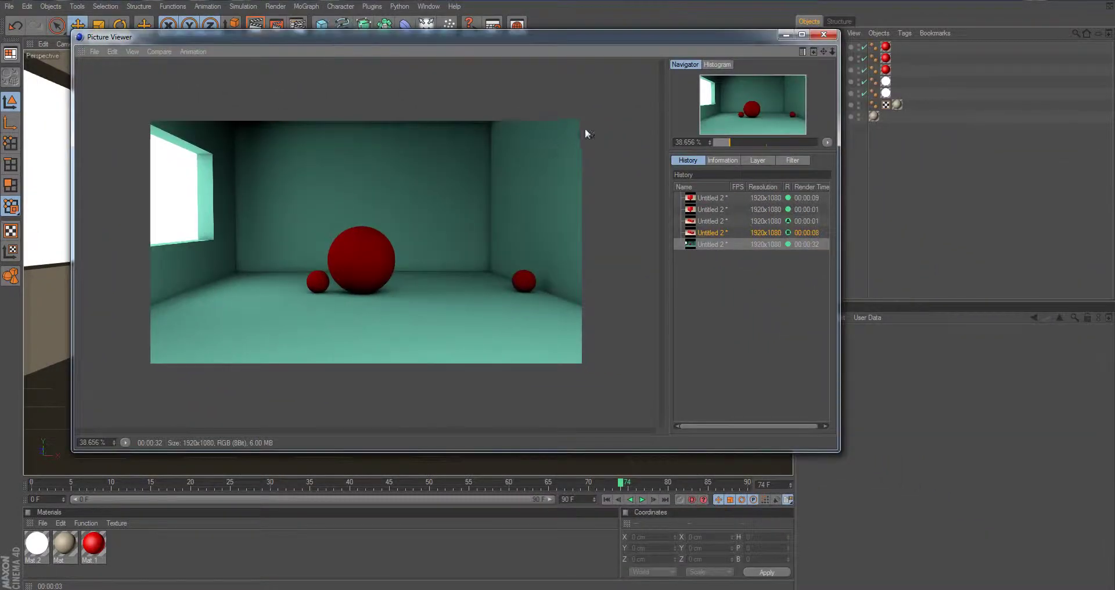
left_click(823, 34)
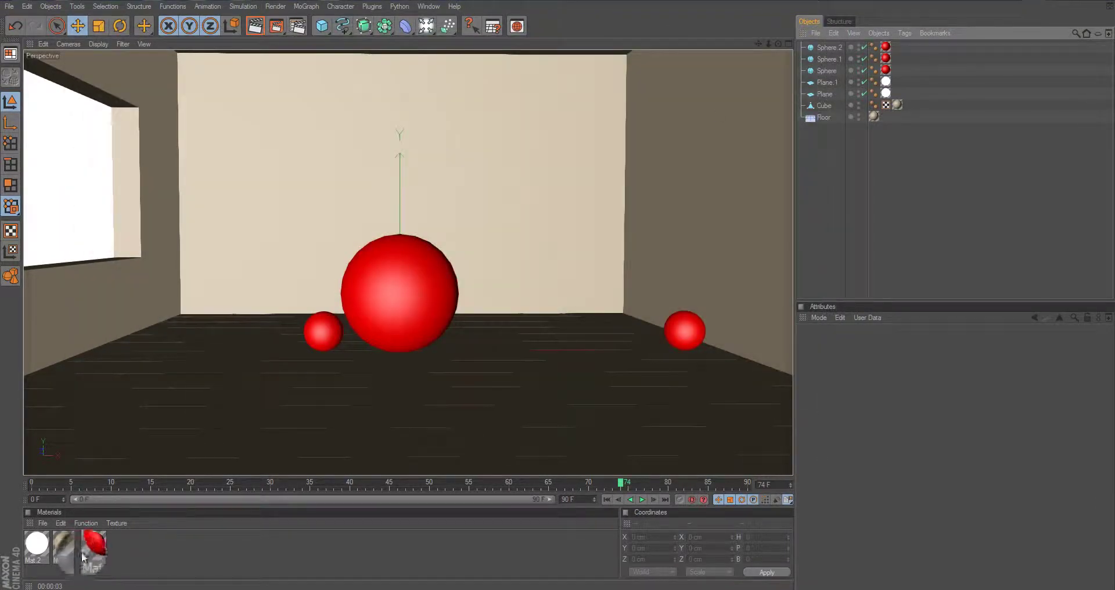
double_click(35, 546)
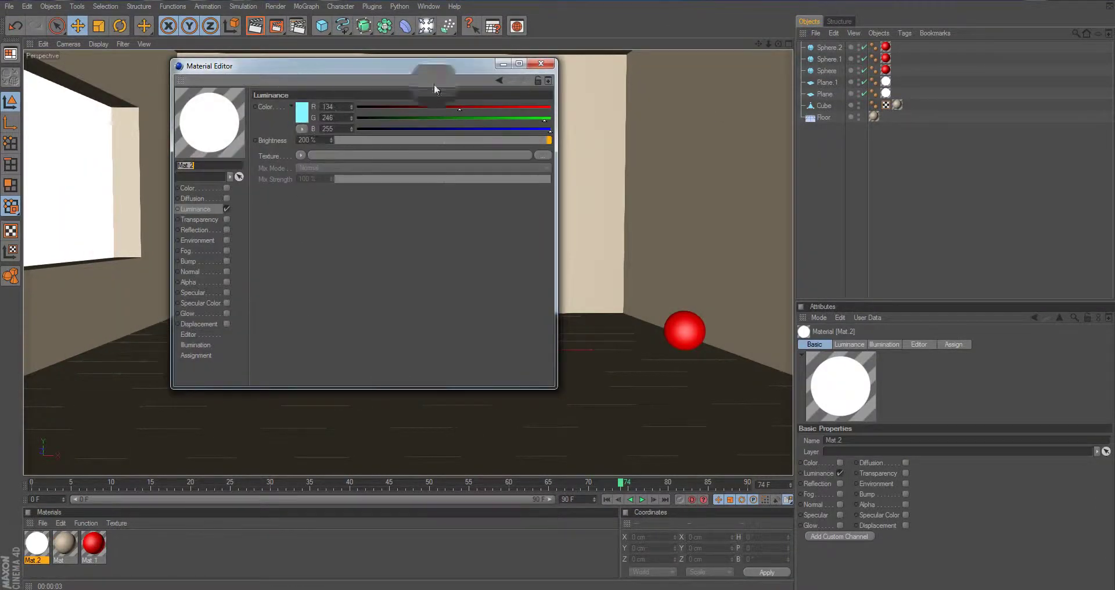
left_click(540, 63)
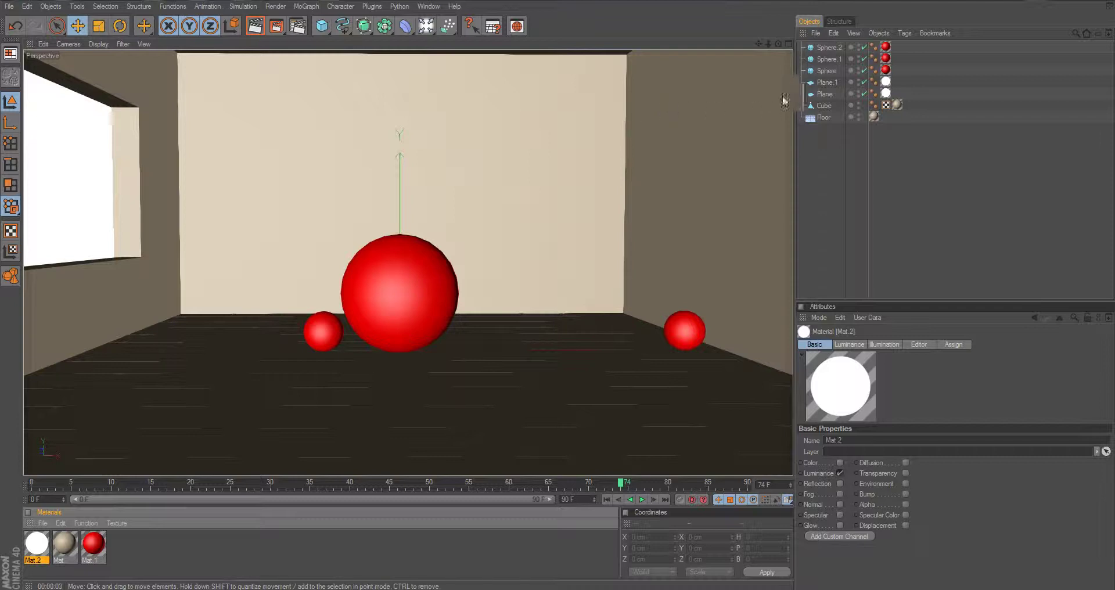
Add a camera at the current room view and name it C1.
left_click(355, 28)
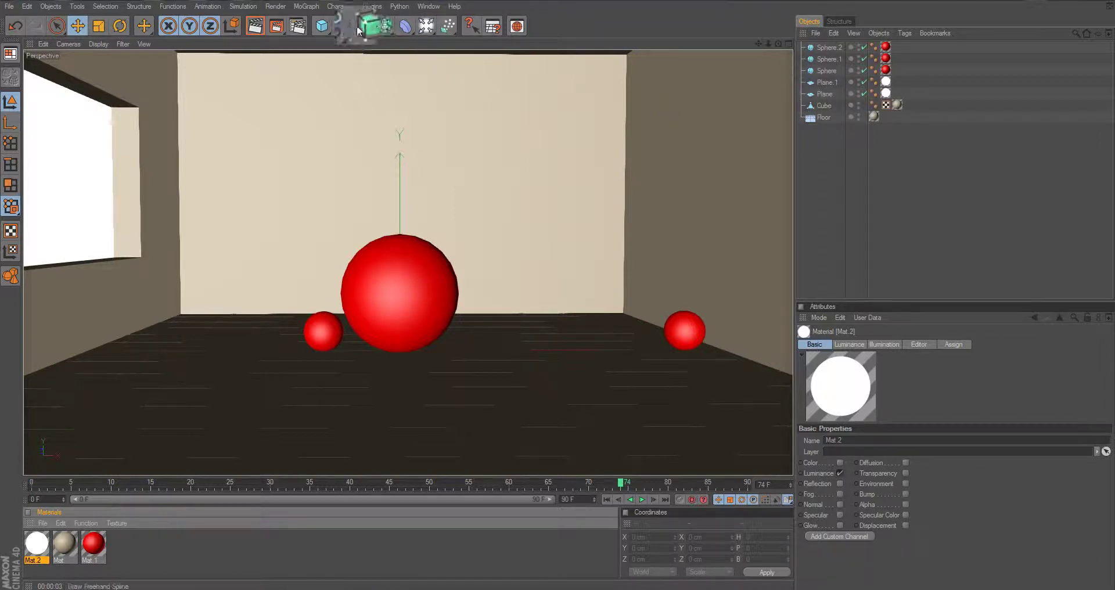
left_click(426, 26)
left_click(479, 102)
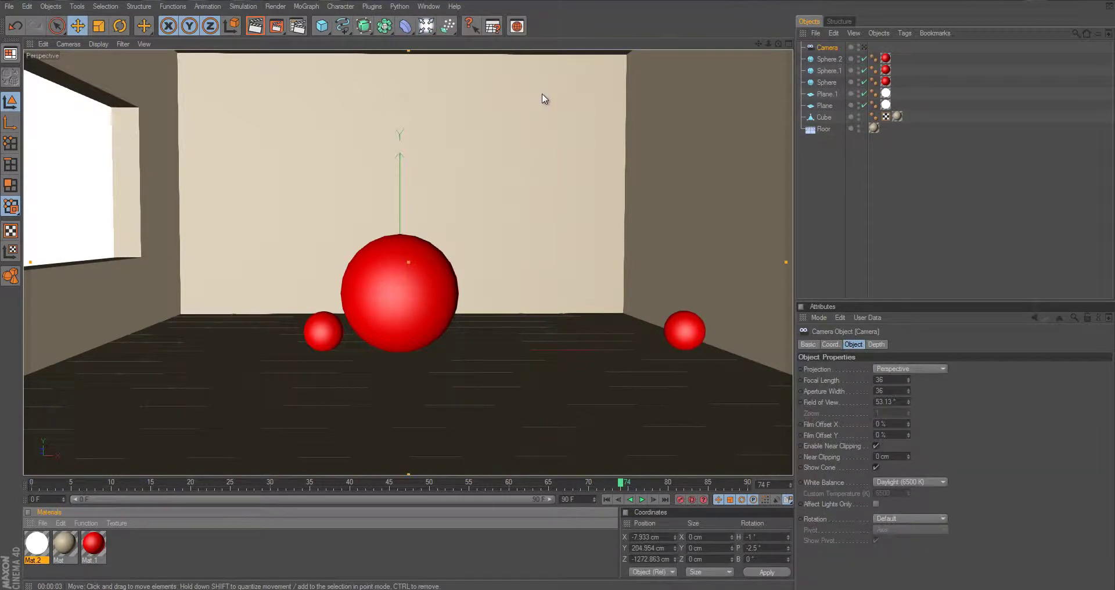
double_click(830, 47)
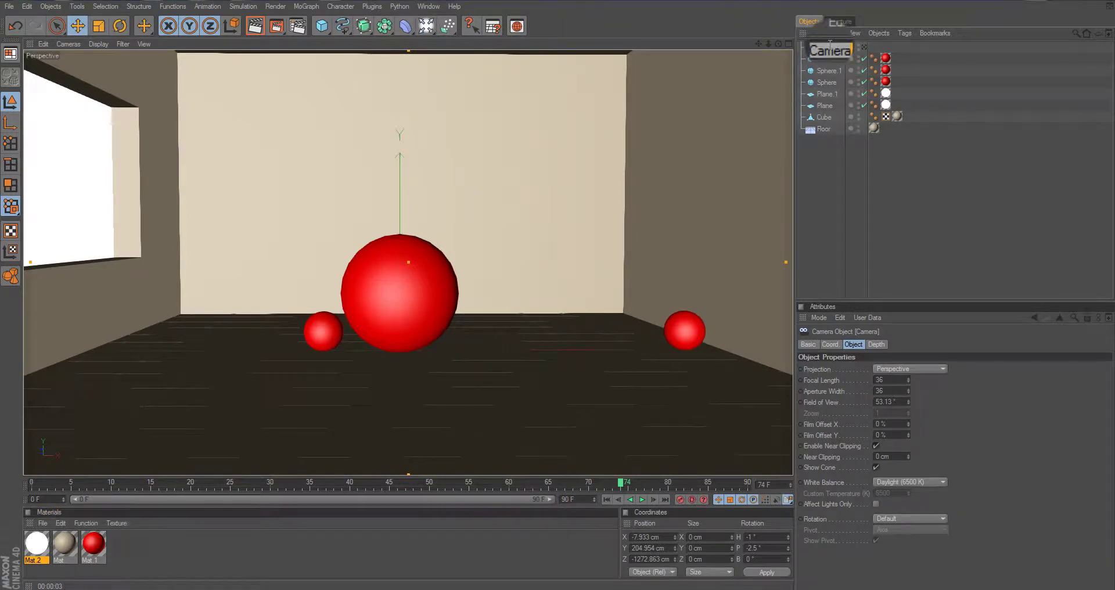
type("C1")
key("Return")
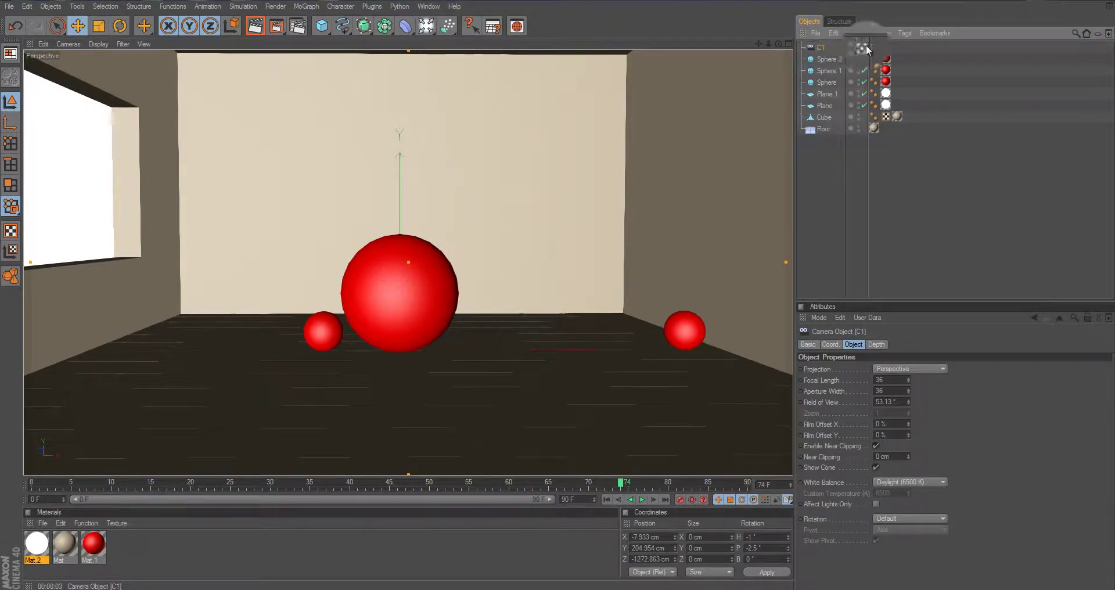
Leave the C1 camera view and examine the camera, room and luminous planes from outside.
left_click(863, 51)
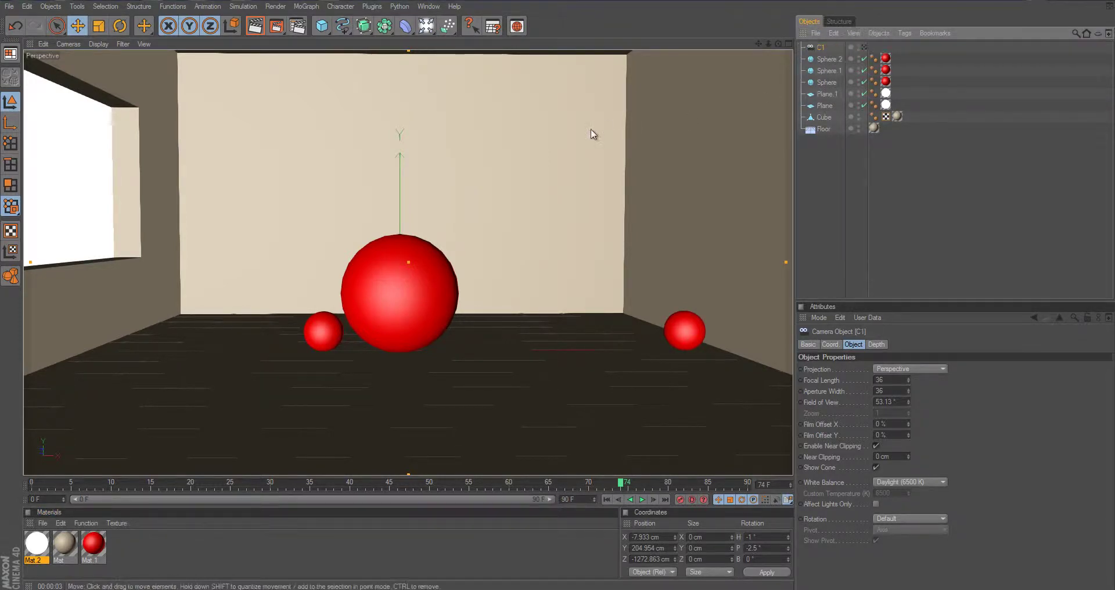
scroll(592, 134, "down", 7)
left_click_drag(501, 158, 555, 288, "alt")
left_click(319, 30)
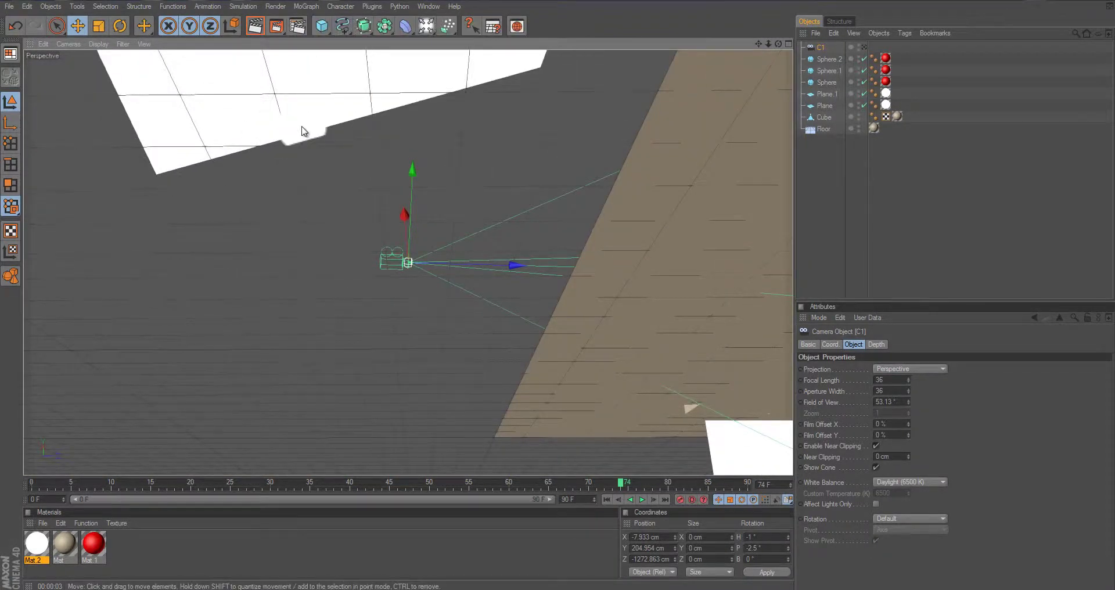
left_click(246, 120)
mouse_move(475, 129)
left_mouse_down("alt")
mouse_move(553, 289)
mouse_move(475, 129)
left_mouse_up("alt")
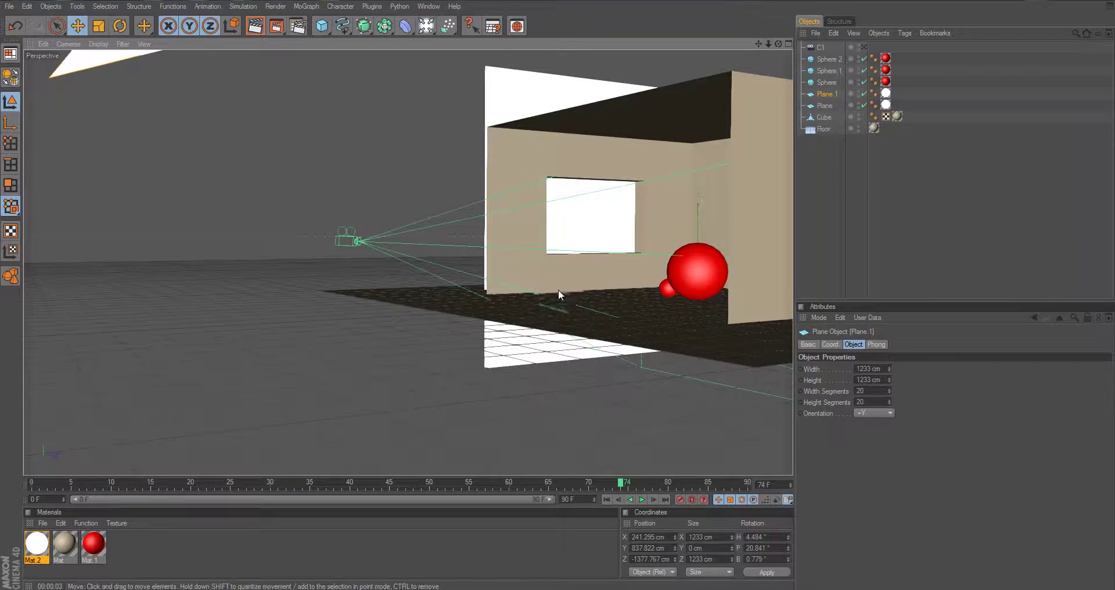
left_click(348, 128)
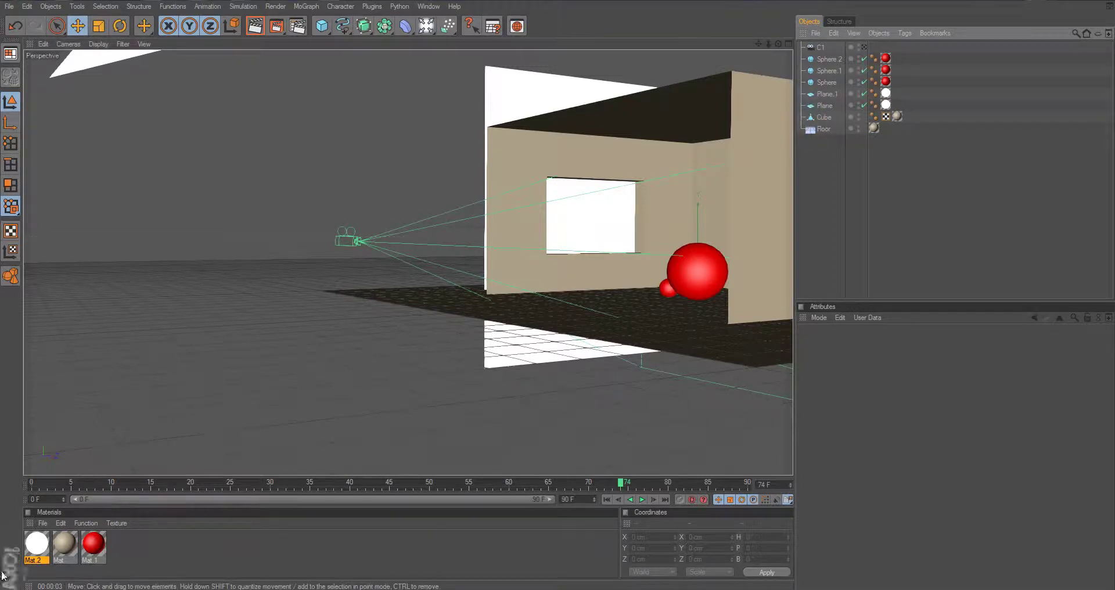
Duplicate the luminous material Mat.2 and set the copy's luminance colour to pink, RGB 255, 134, 218.
left_click_drag(39, 546, 120, 548, "ctrl")
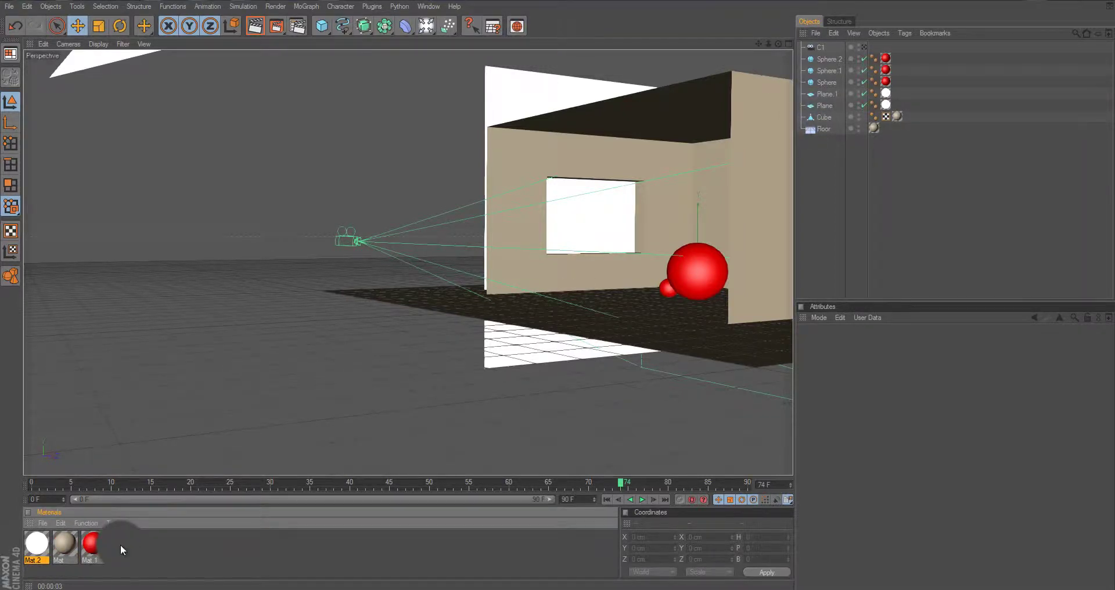
left_click_drag(120, 544, 121, 544)
double_click(122, 543)
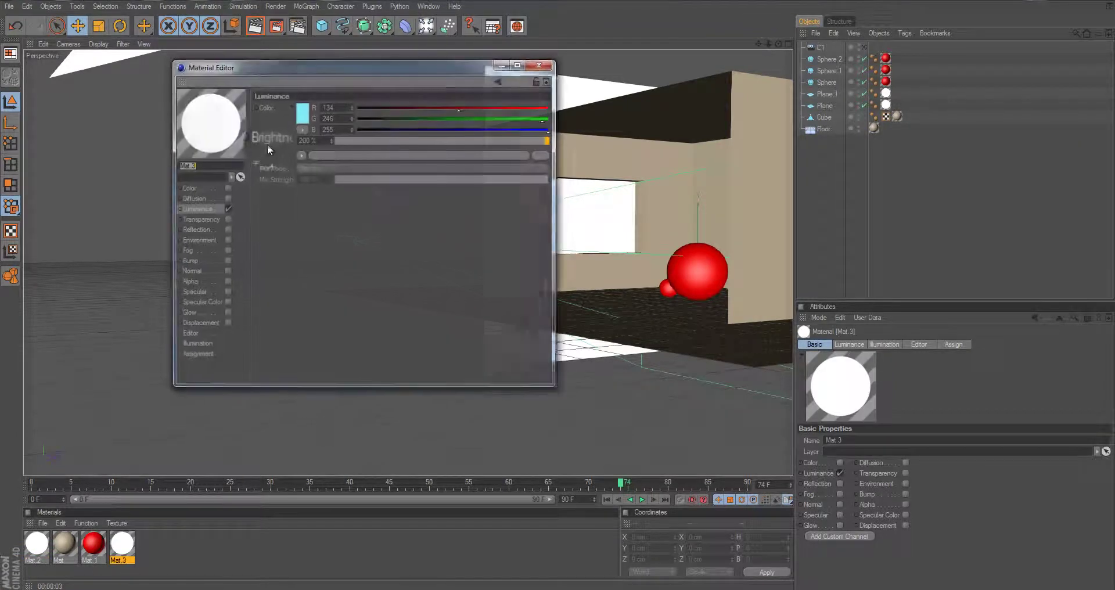
left_click(306, 113)
left_click(298, 65)
left_click_drag(289, 67, 369, 69)
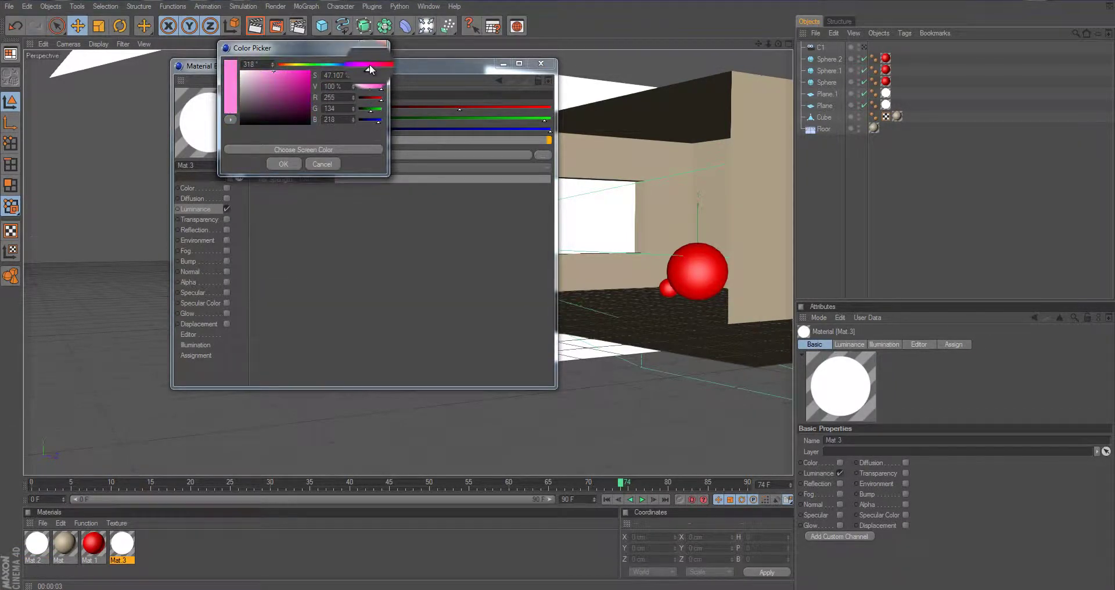
left_click(283, 165)
left_click(540, 61)
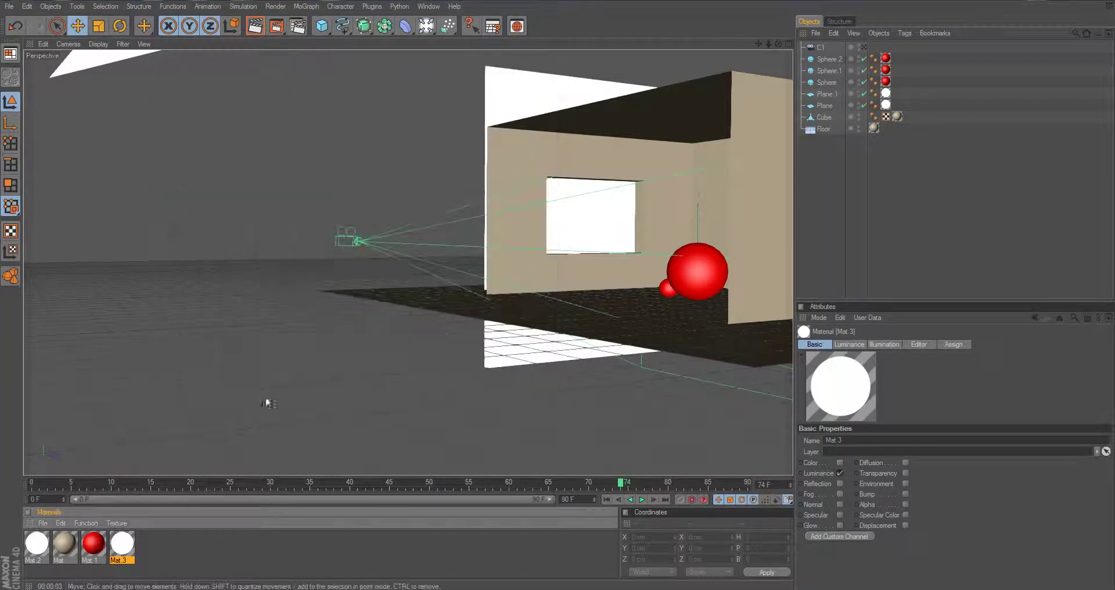
Replace the material on Plane.1, the slanted plane outside the room, with the pink luminous Mat.3.
left_click_drag(122, 543, 591, 278)
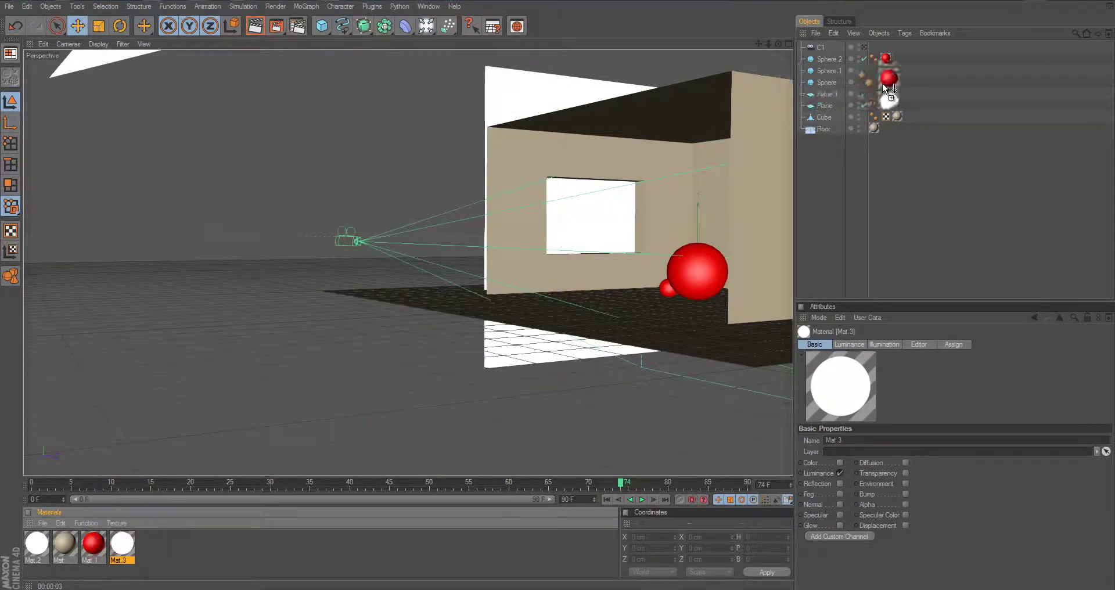
left_click_drag(883, 82, 106, 65)
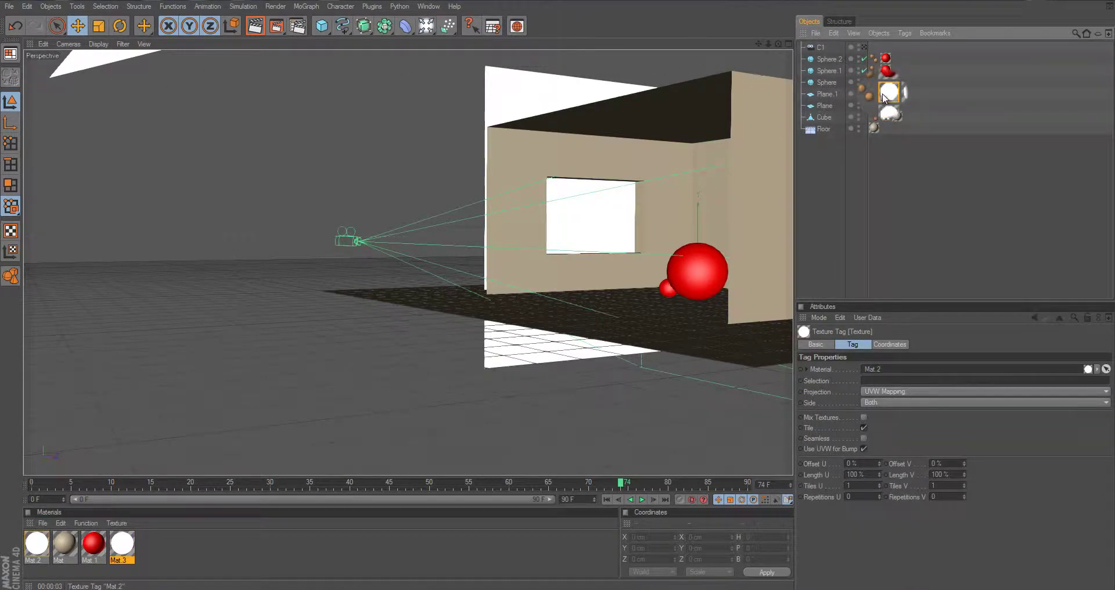
left_click_drag(884, 98, 887, 95)
Render the room through camera C1 to the Picture Viewer, inspect the pink and cyan shading on the spheres, and close the viewer.
left_click(864, 46)
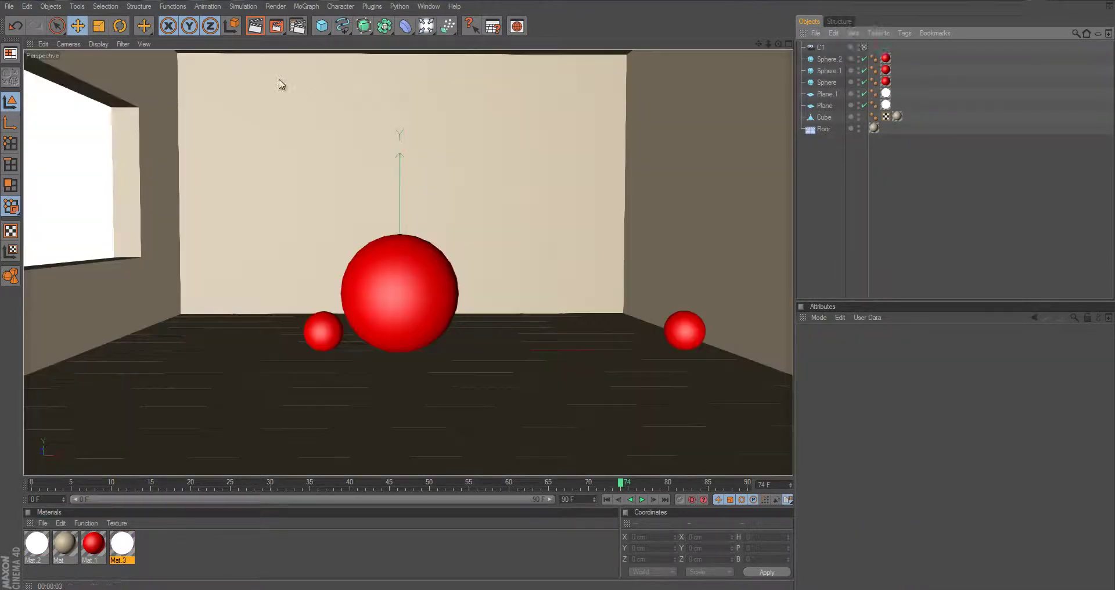
left_click(276, 26)
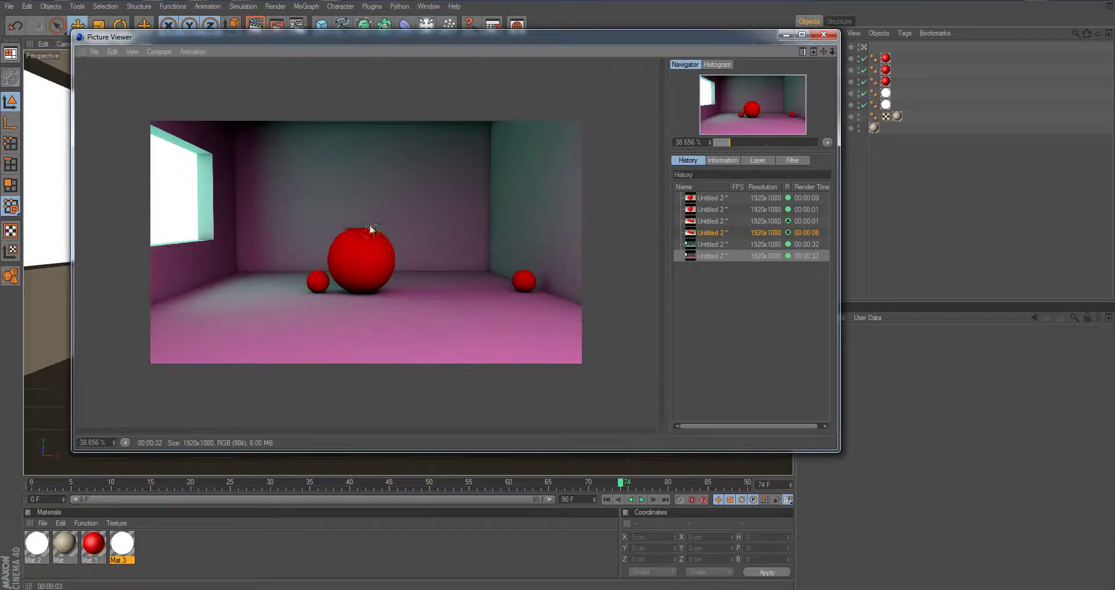
scroll(377, 276, "up", 3)
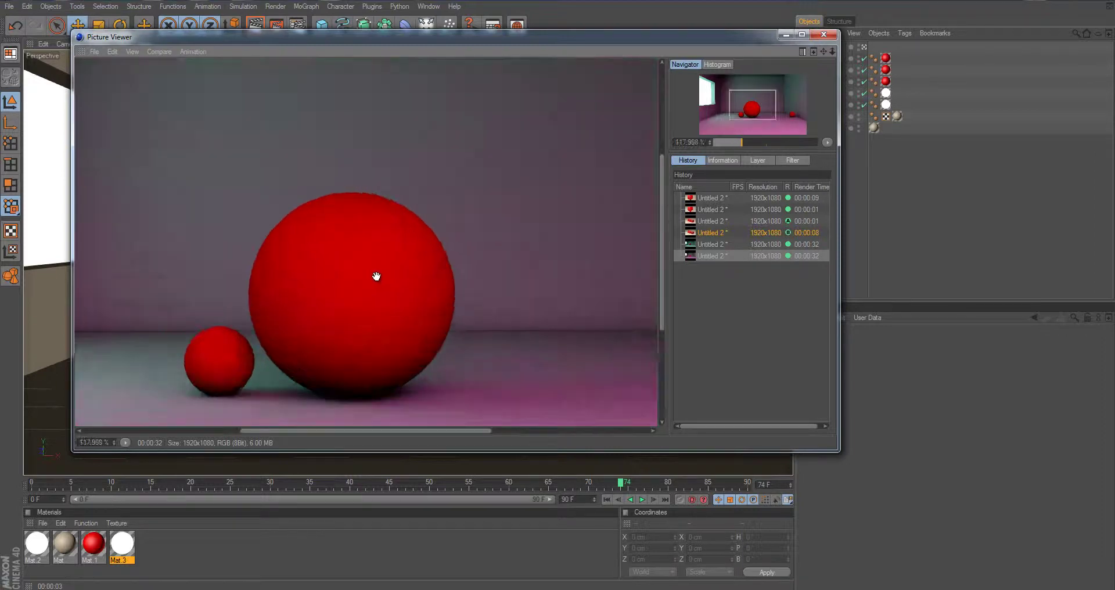
left_click_drag(326, 328, 352, 242)
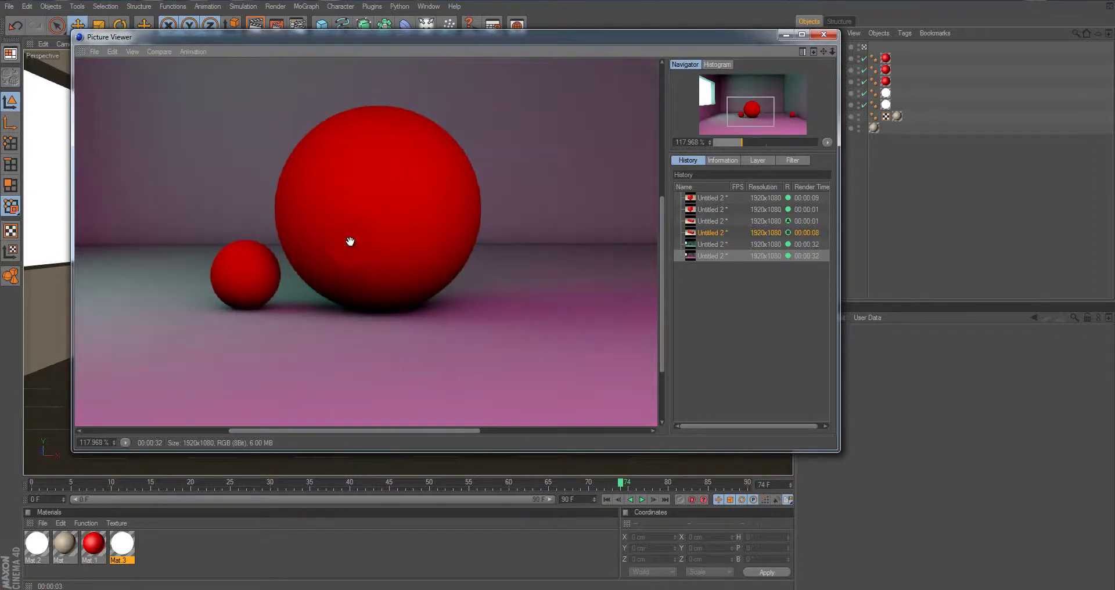
scroll(352, 242, "down", 2)
scroll(352, 244, "down", 2)
scroll(357, 246, "up", 1)
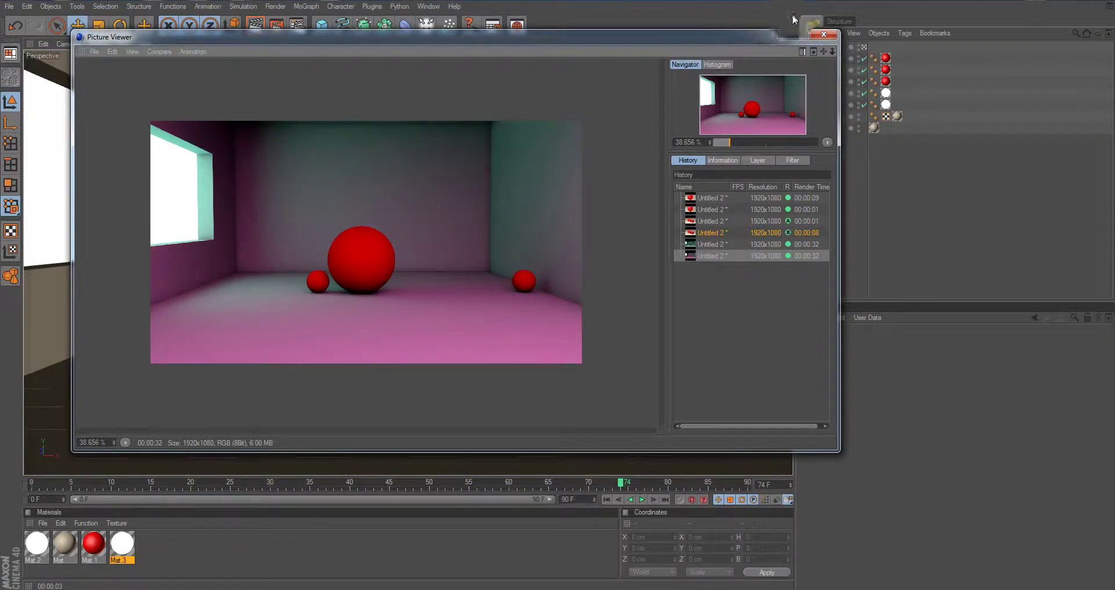
left_click(824, 34)
Add an infinite light and place it outside the room's open side at about X -1341, Y 298, Z -1830 cm.
left_click(428, 25)
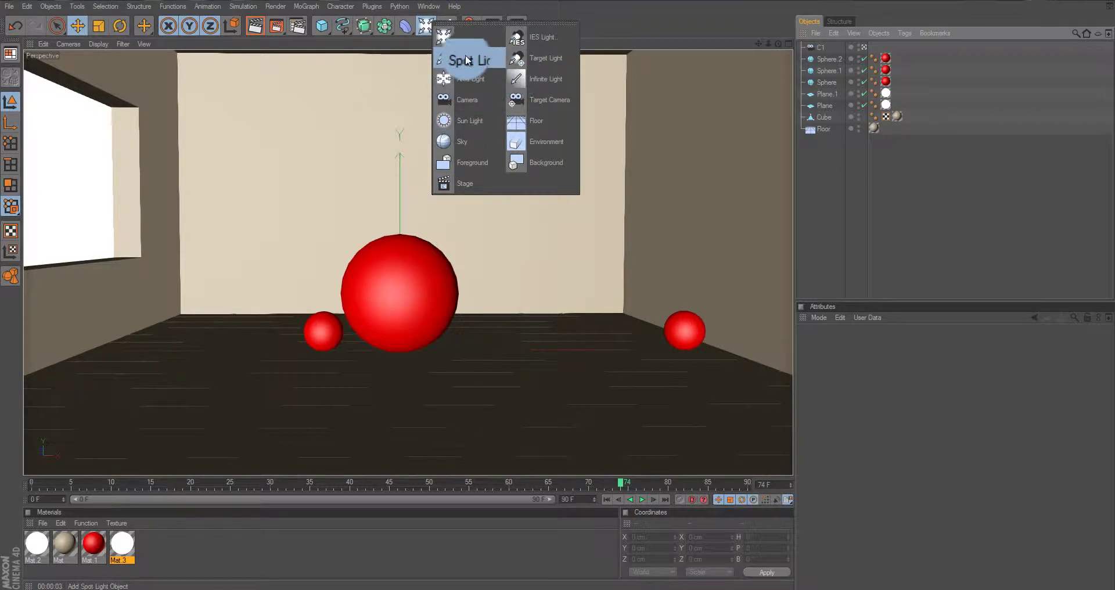
left_click(539, 78)
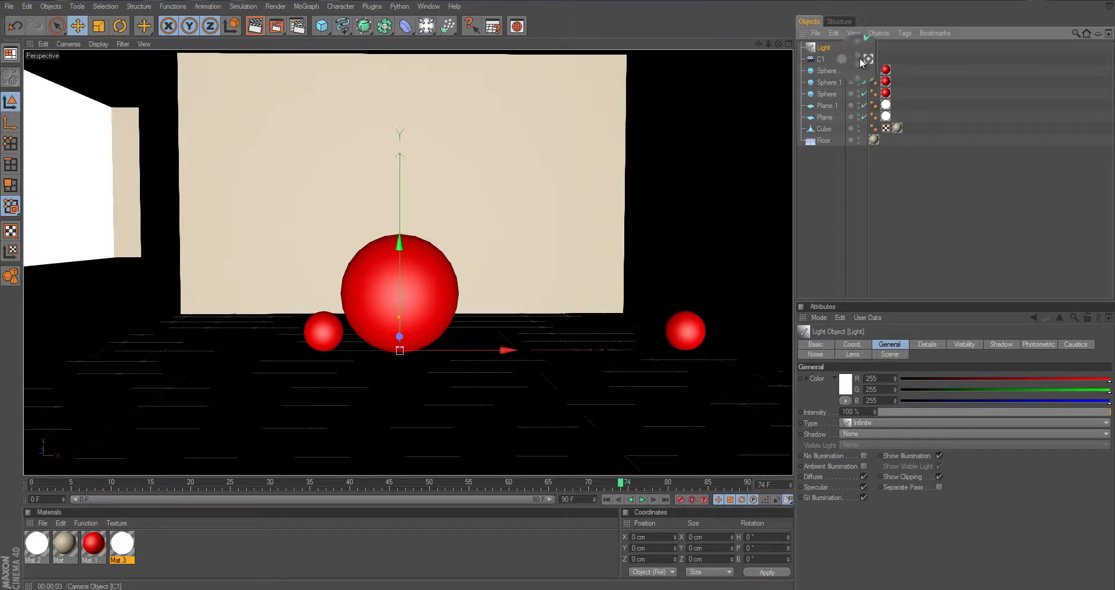
left_click(863, 57)
left_click_drag(570, 261, 381, 258, "alt")
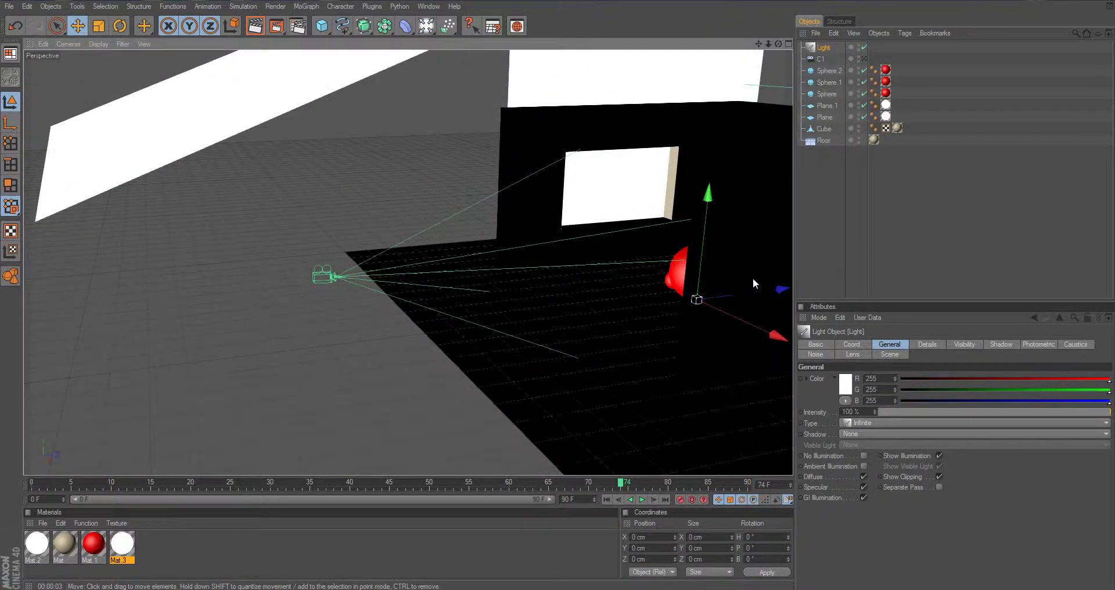
left_click_drag(776, 286, 290, 296)
left_click_drag(553, 290, 565, 289, "alt")
middle_click_drag(565, 289, 504, 291, "alt")
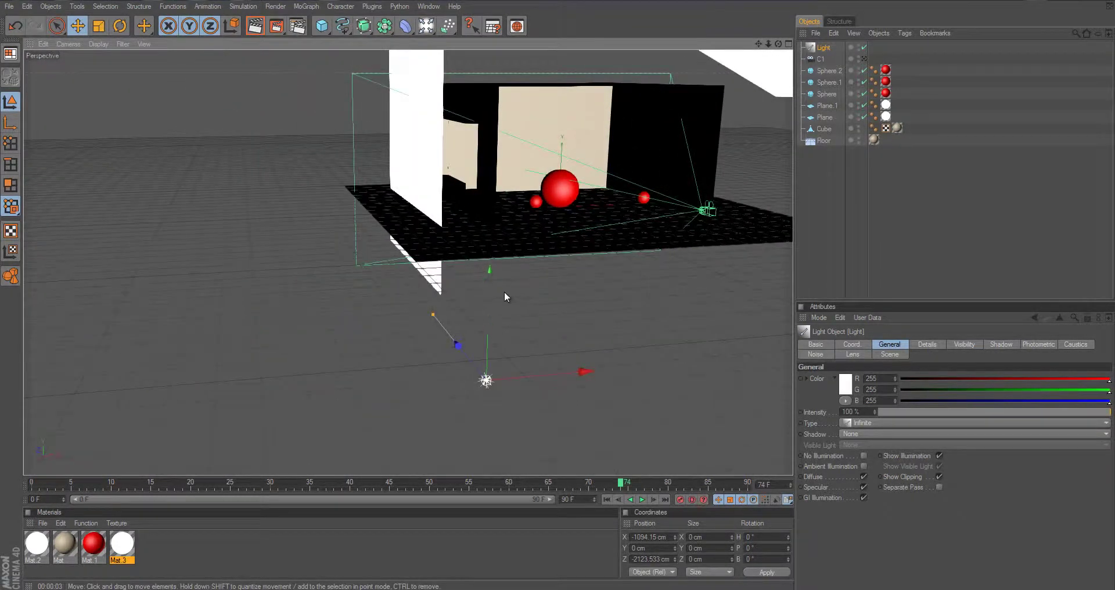
left_click_drag(504, 292, 489, 131, "alt")
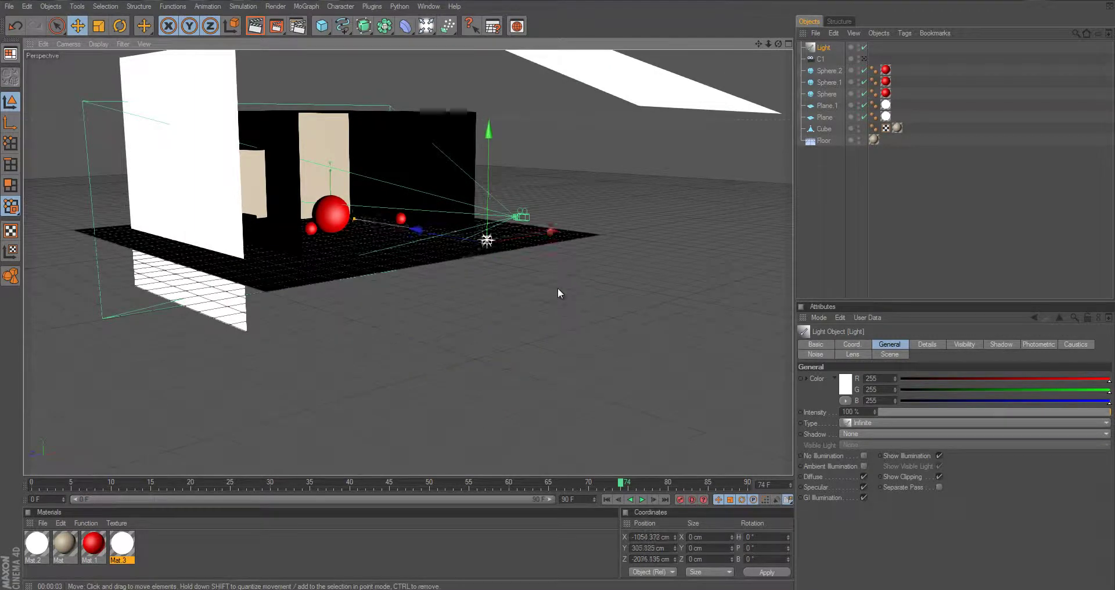
left_click_drag(554, 295, 493, 262)
Rotate the infinite light's heading to about -33° and move it farther from the room to about X -1778, Z -2511 cm.
key("r")
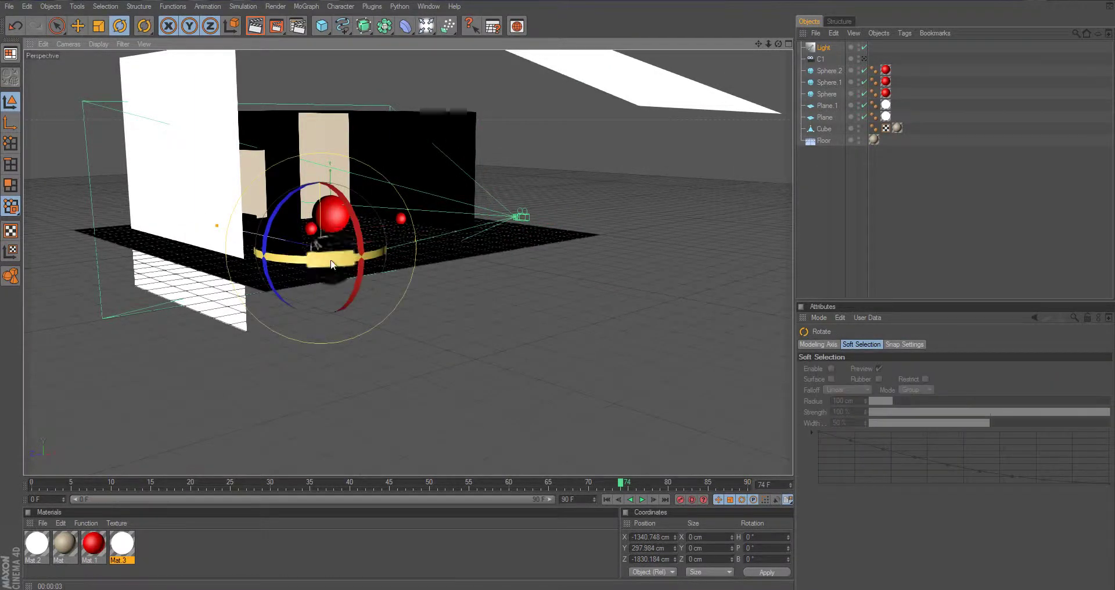
left_click_drag(332, 261, 558, 290)
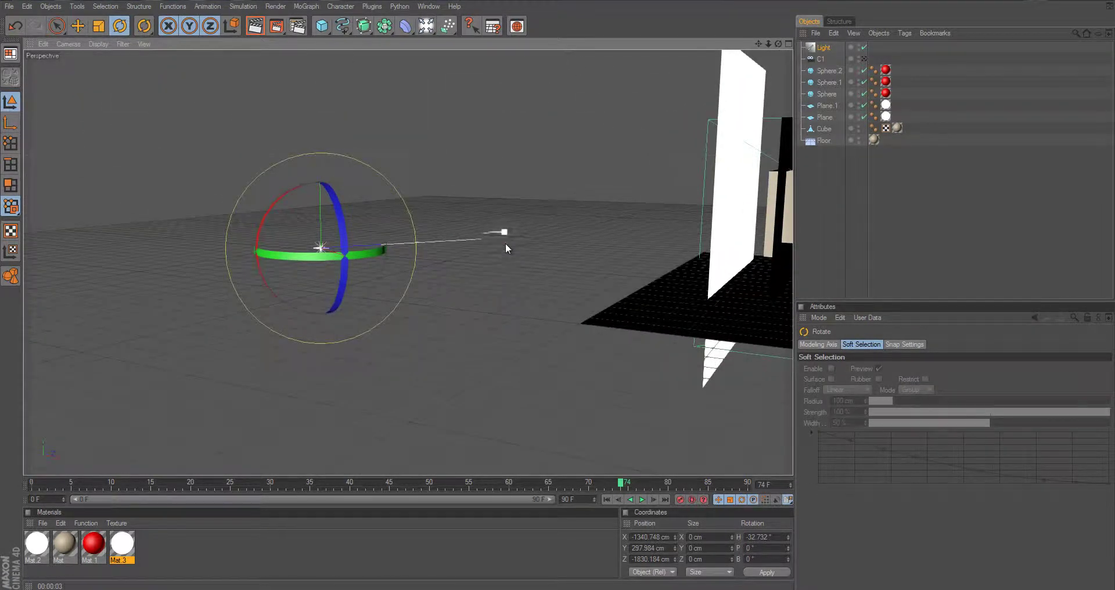
key("e")
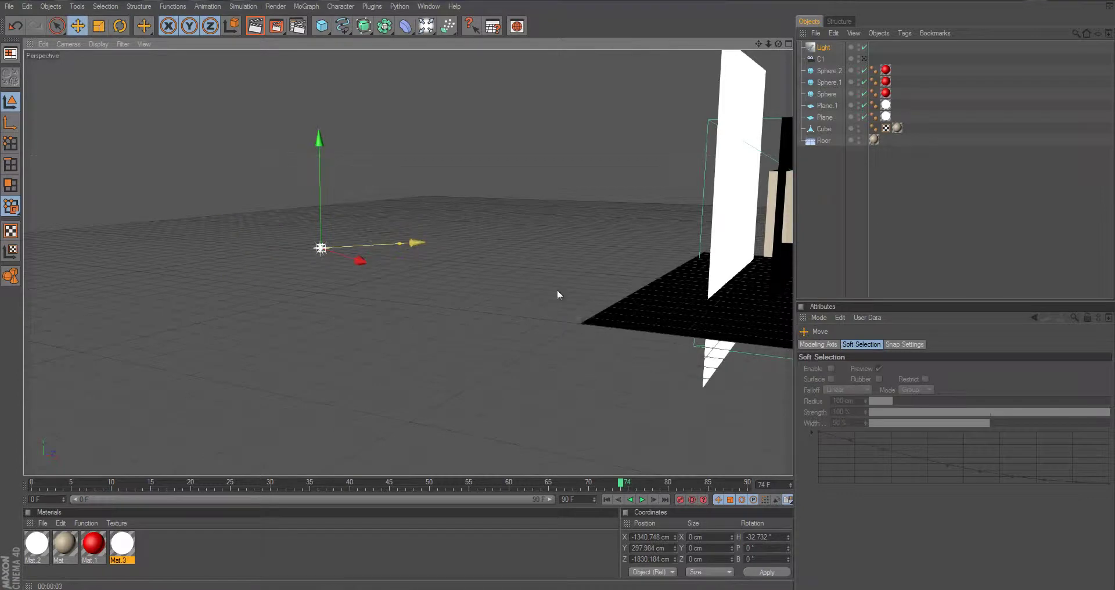
left_click_drag(556, 290, 775, 256)
middle_click_drag(413, 254, 558, 291, "alt")
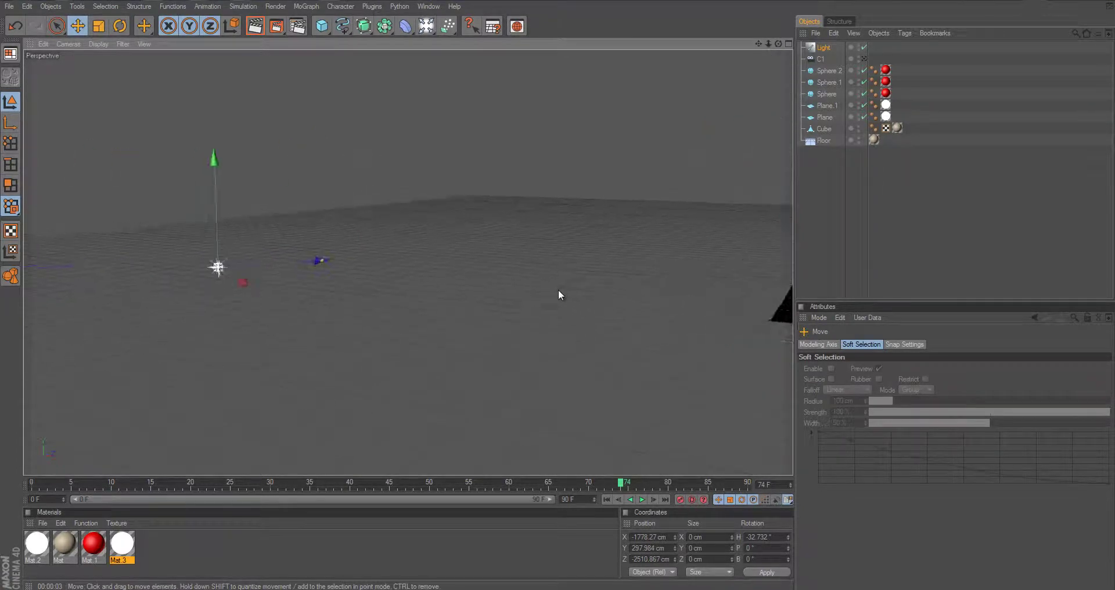
Give the infinite light area shadows and reduce its intensity to 63%.
left_click(815, 47)
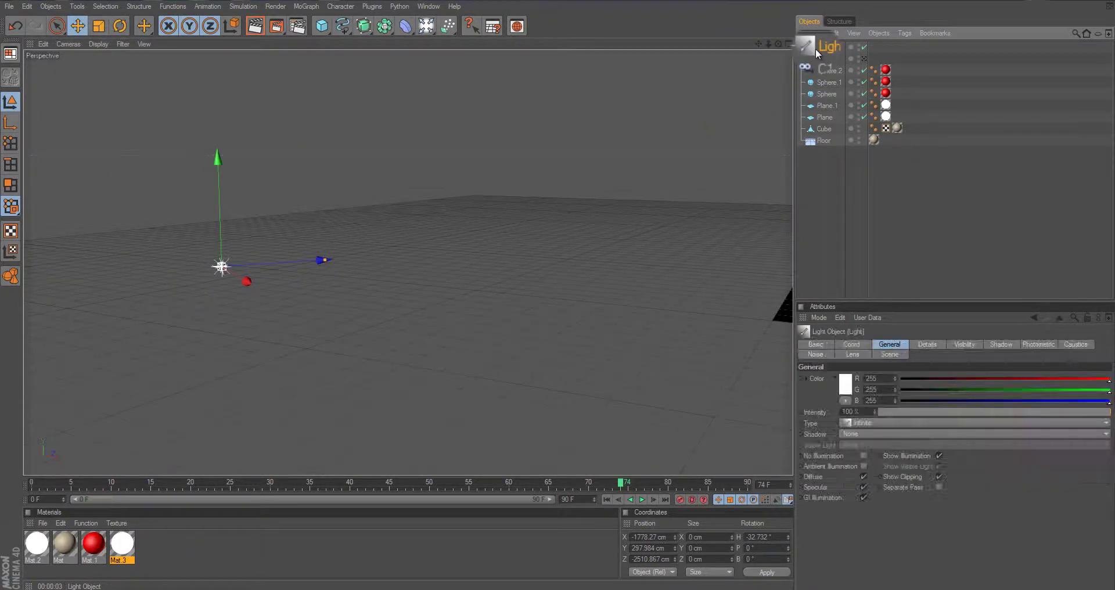
left_click(859, 437)
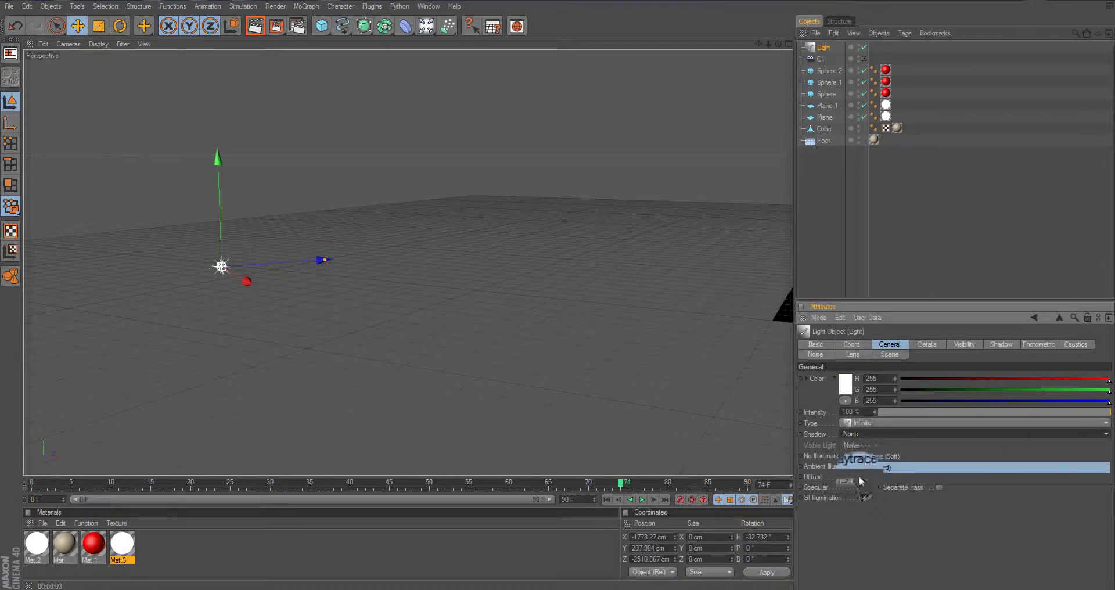
left_click(908, 442)
left_click(1026, 412)
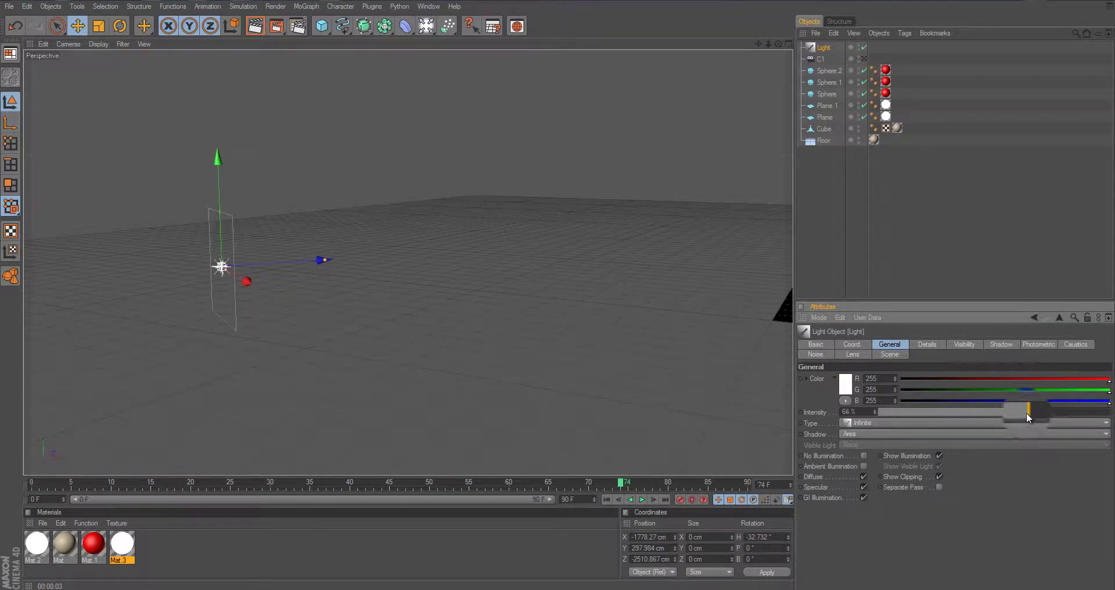
Render the room through camera C1 to the Picture Viewer with the infinite light, and close the viewer when finished.
left_click(863, 59)
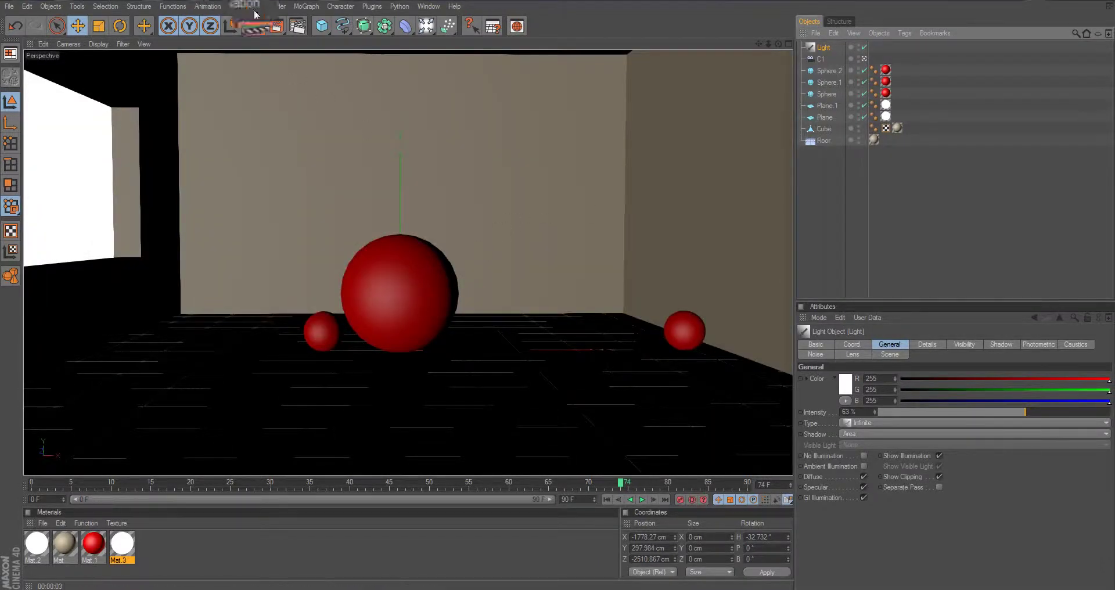
left_click(277, 27)
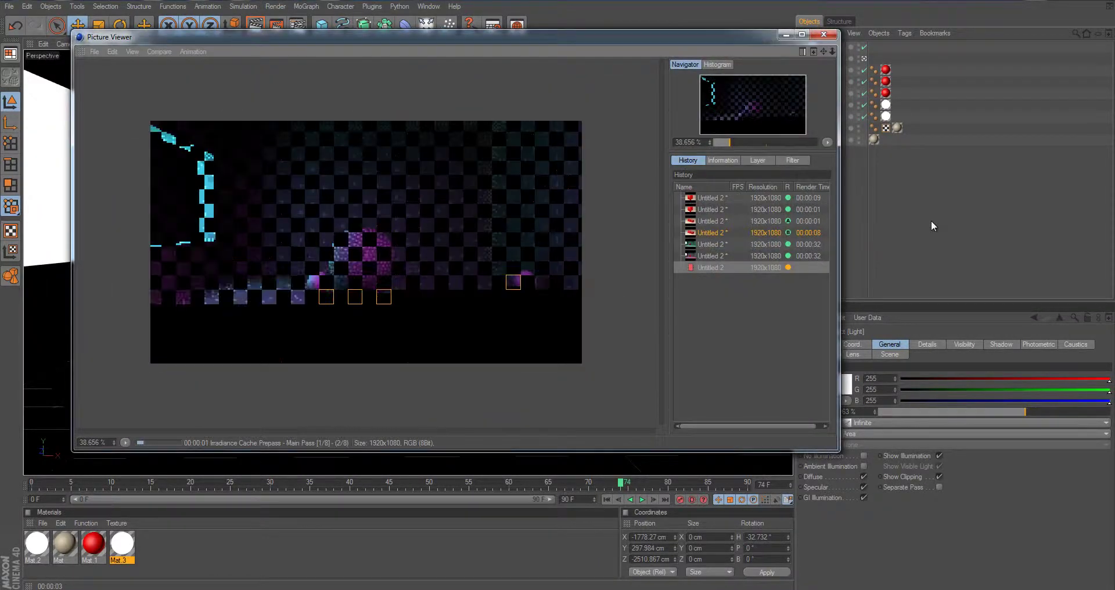
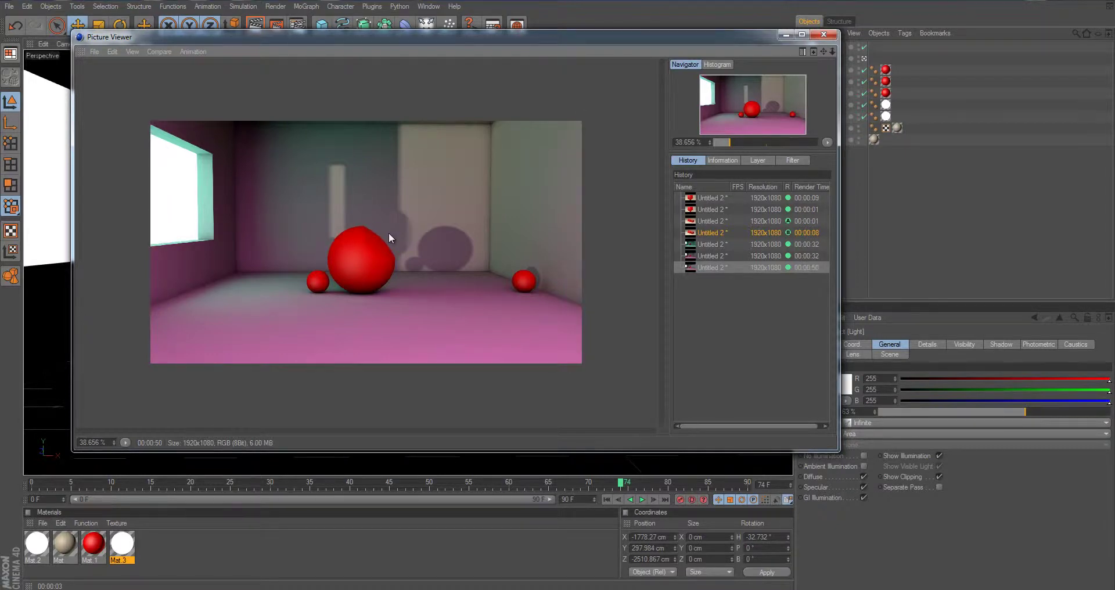
left_click(824, 35)
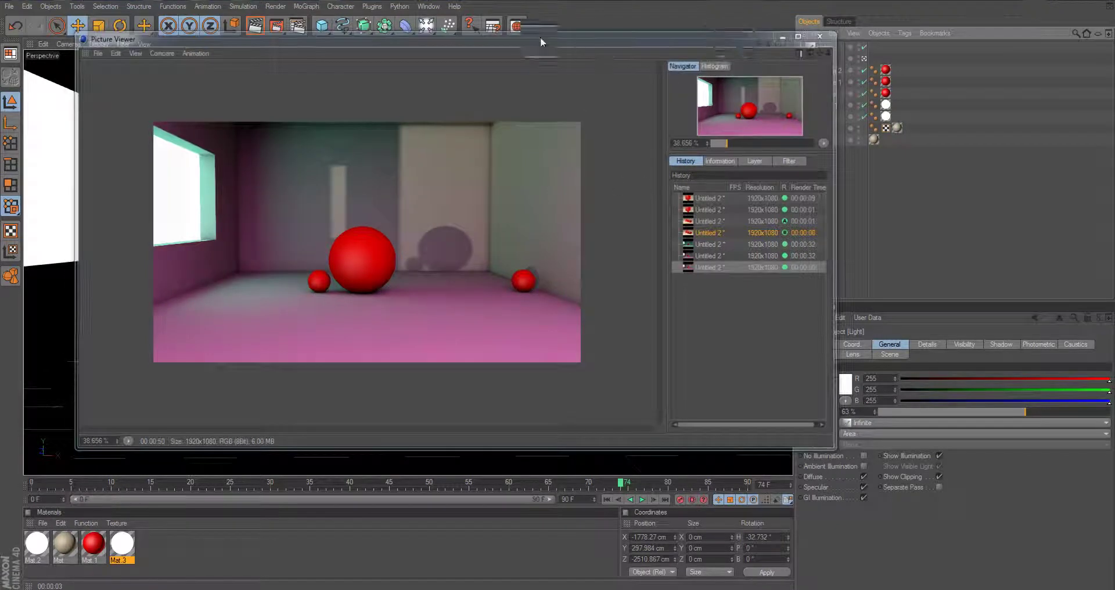
Set the Global Illumination mode to IR (Still Image) in the render settings.
left_click(298, 28)
left_click(298, 28)
left_click(136, 92)
left_click(274, 62)
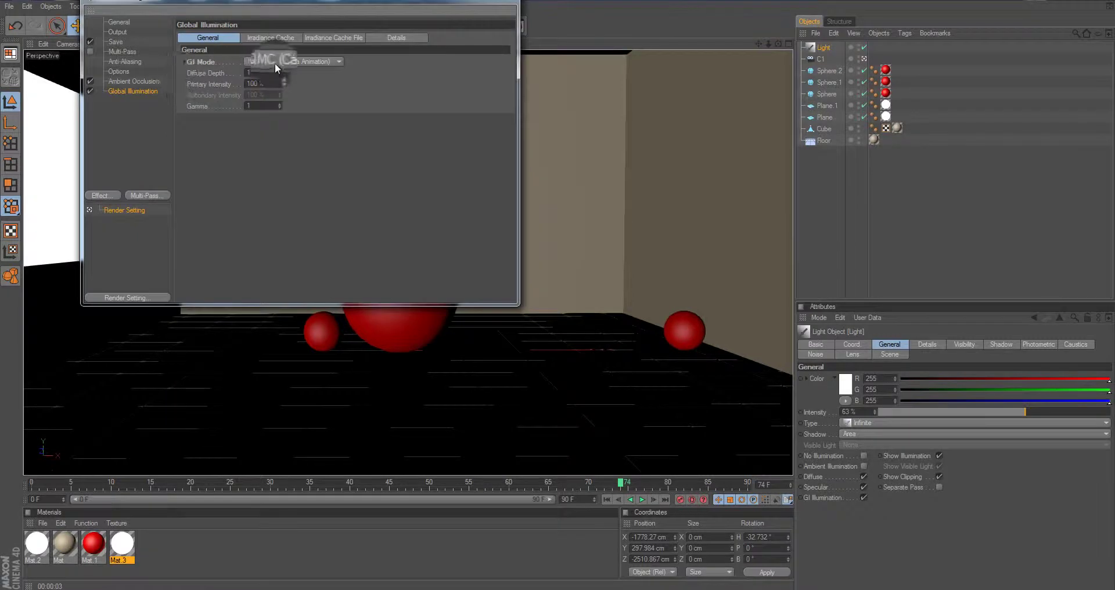
left_click(280, 74)
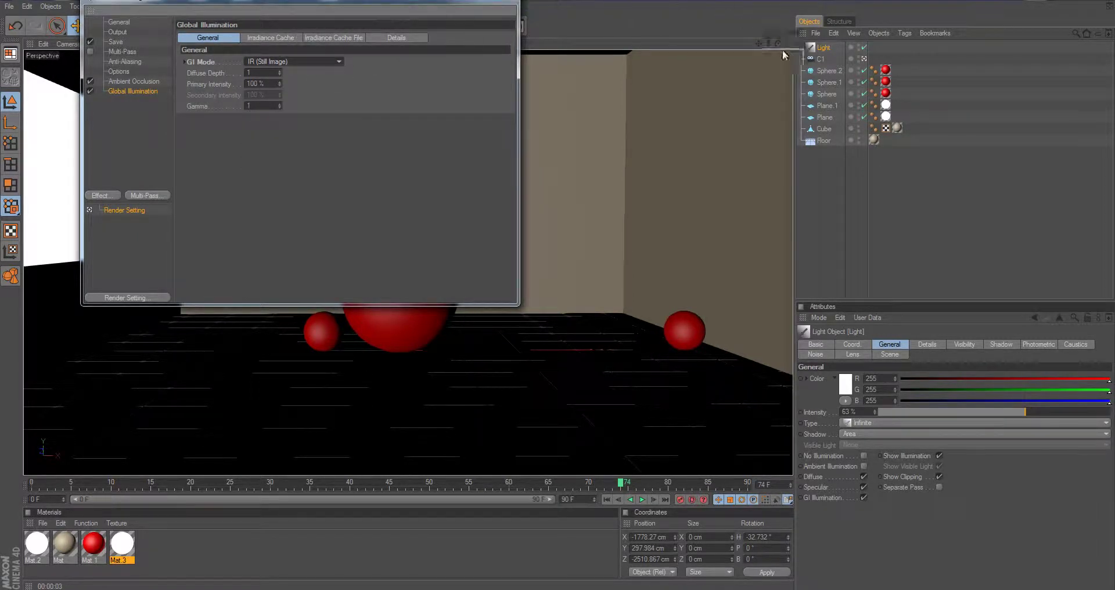
Delete the infinite light and render the room to the Picture Viewer with the GI mode kept at IR (Still Image).
left_click(819, 47)
key("Delete")
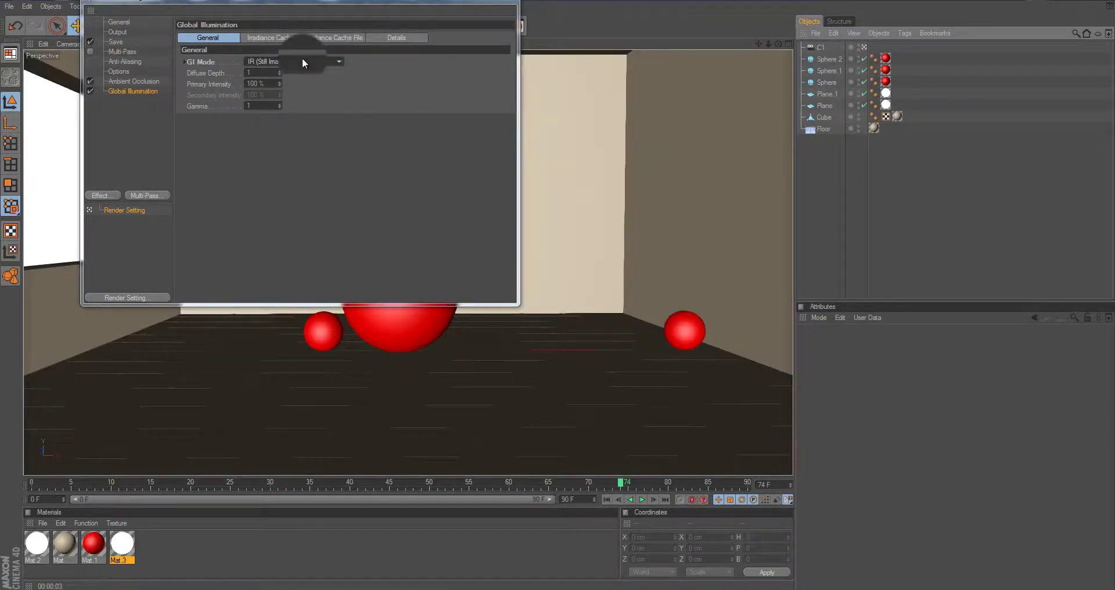
left_click(302, 62)
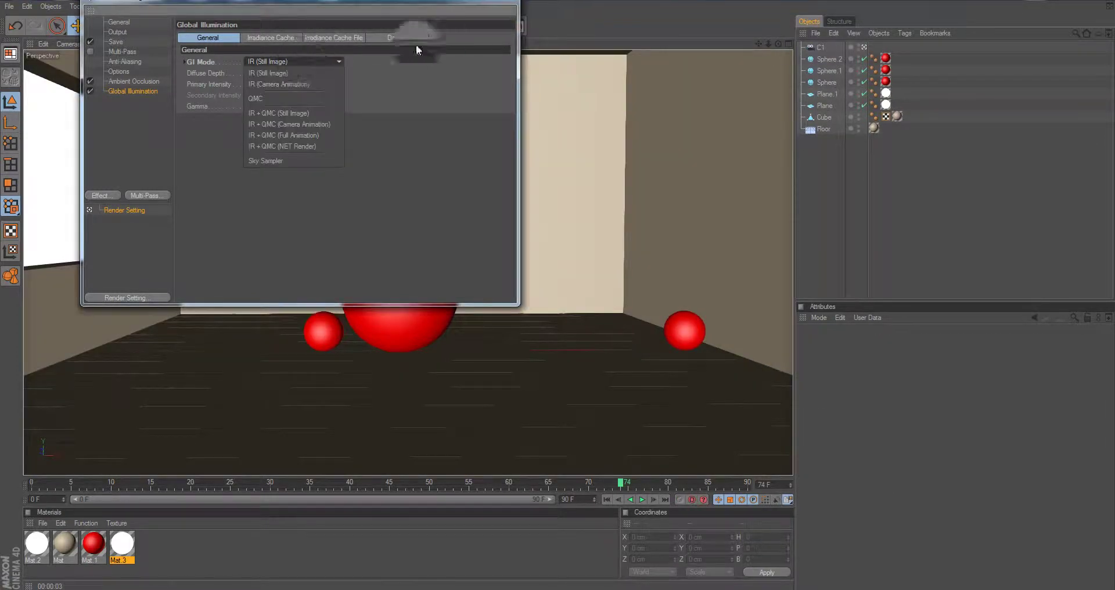
left_click(301, 62)
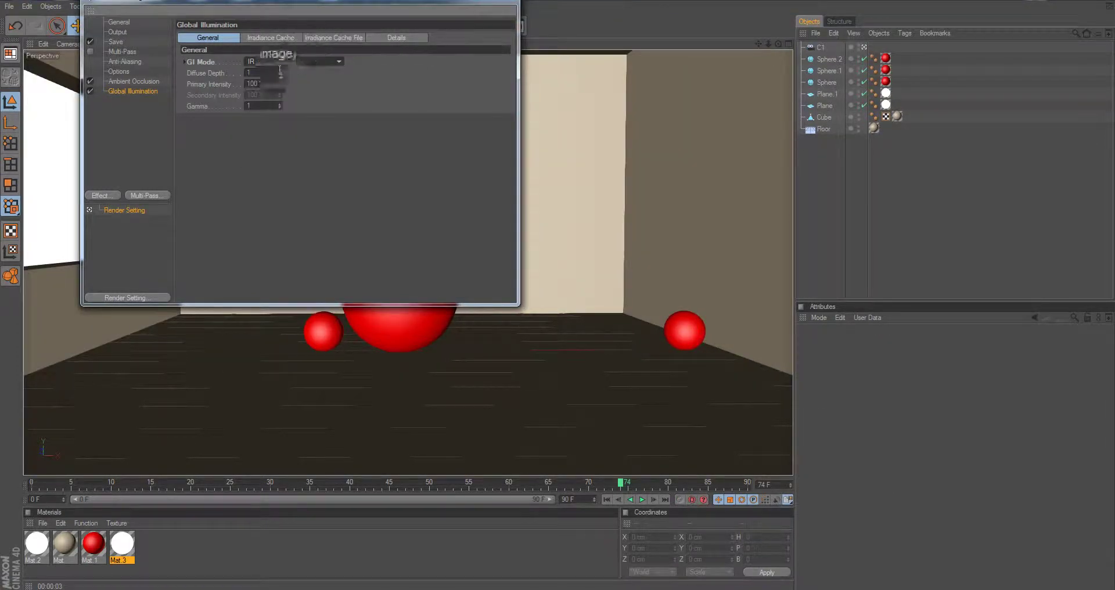
left_click(503, 2)
left_click(275, 29)
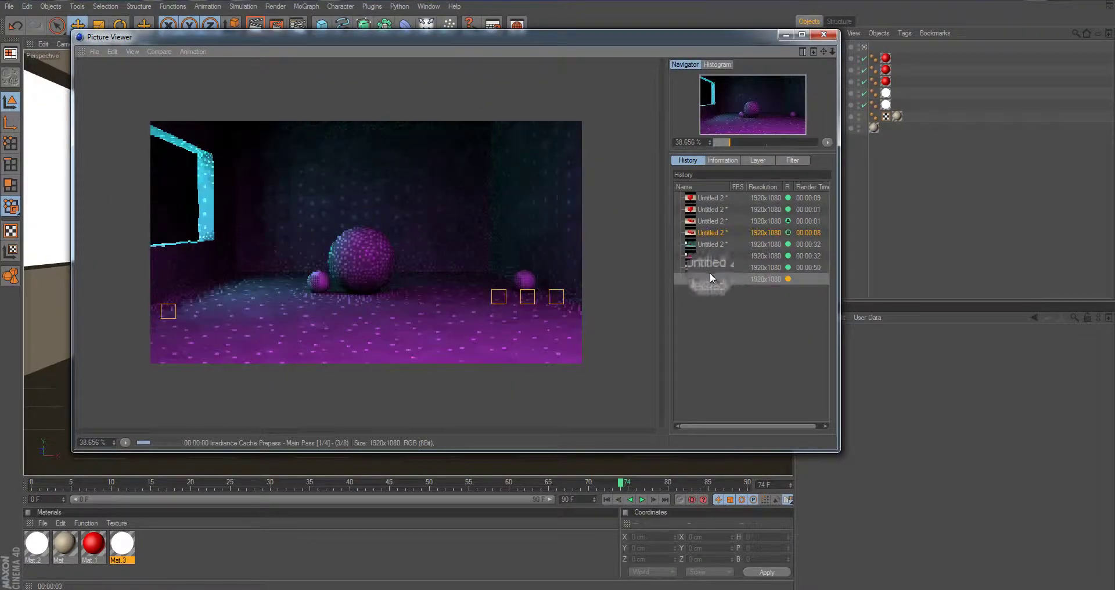
Remove the infinite-light render, one of the two 32-second room renders and the four oldest renders from the Picture Viewer history.
left_click(708, 266)
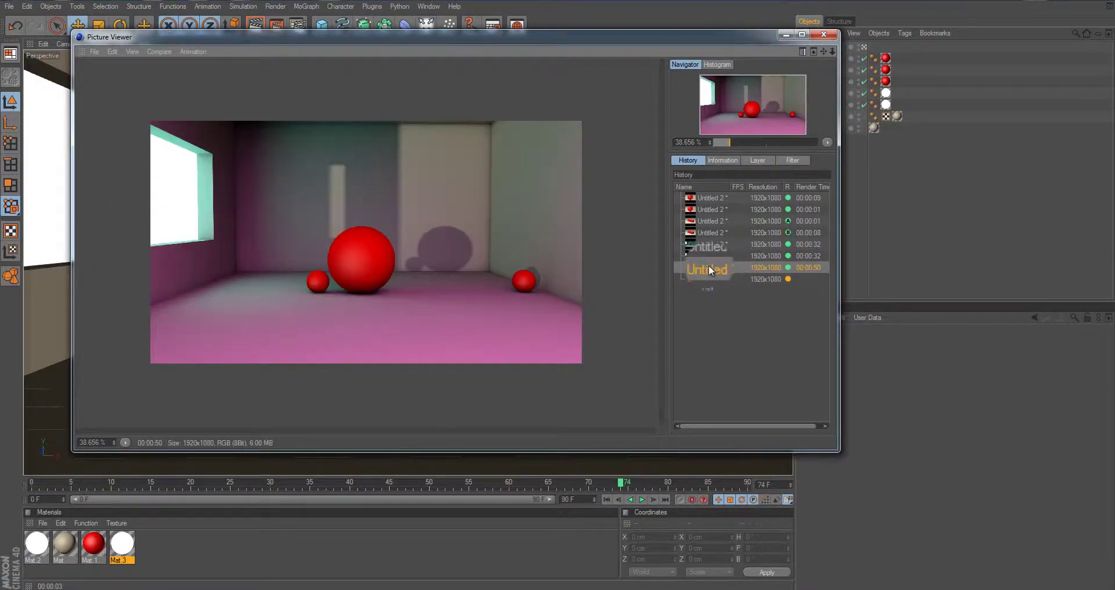
key("Delete")
left_click(554, 329)
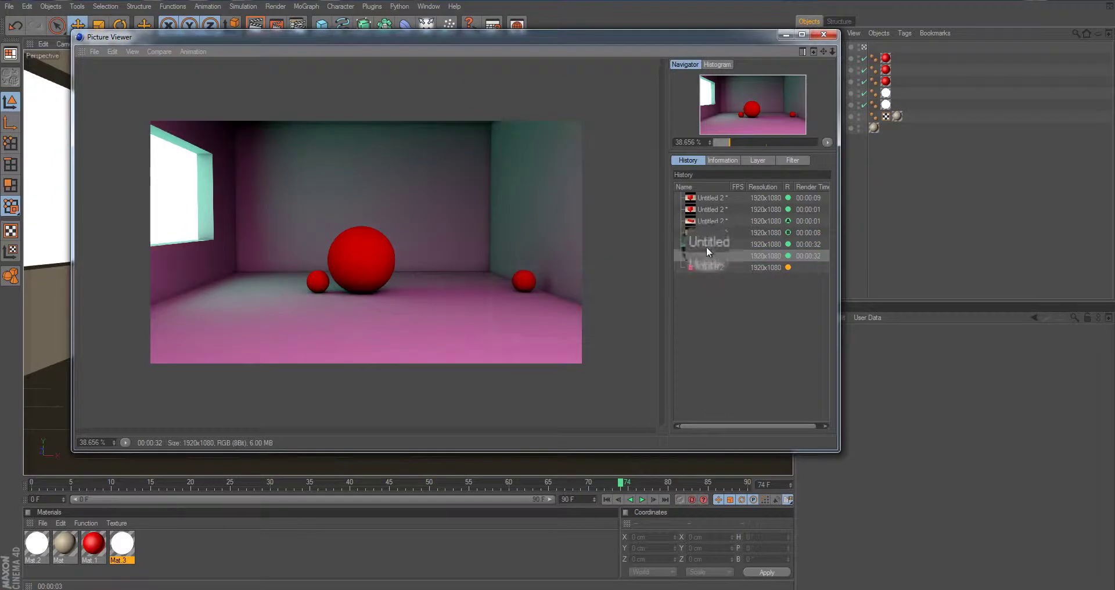
left_click(706, 244)
key("Delete")
left_click(542, 329)
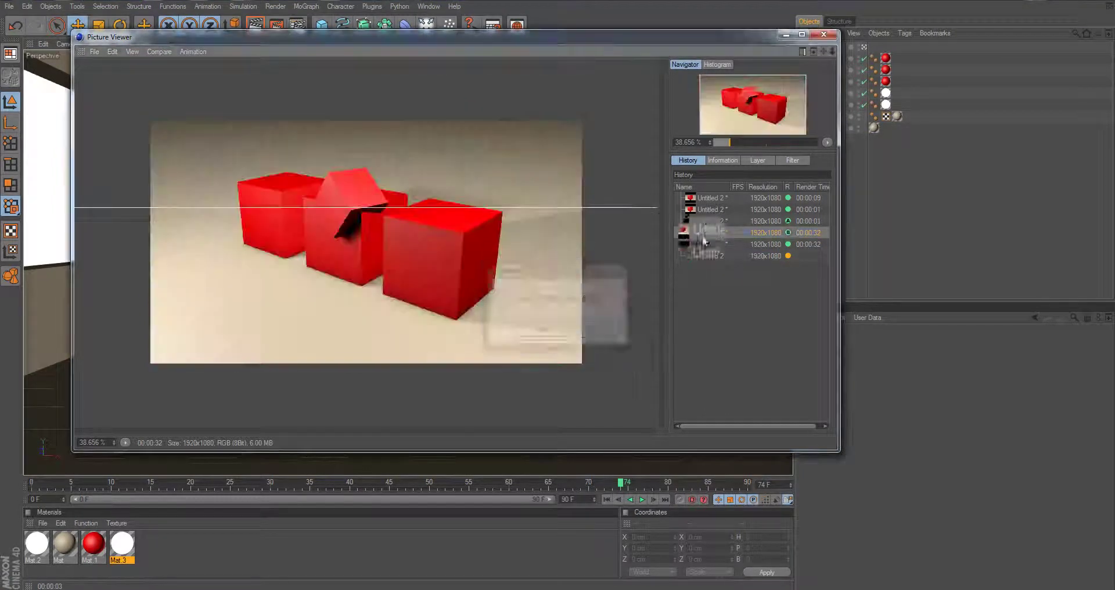
left_click(703, 197)
left_click_drag(702, 197, 706, 235)
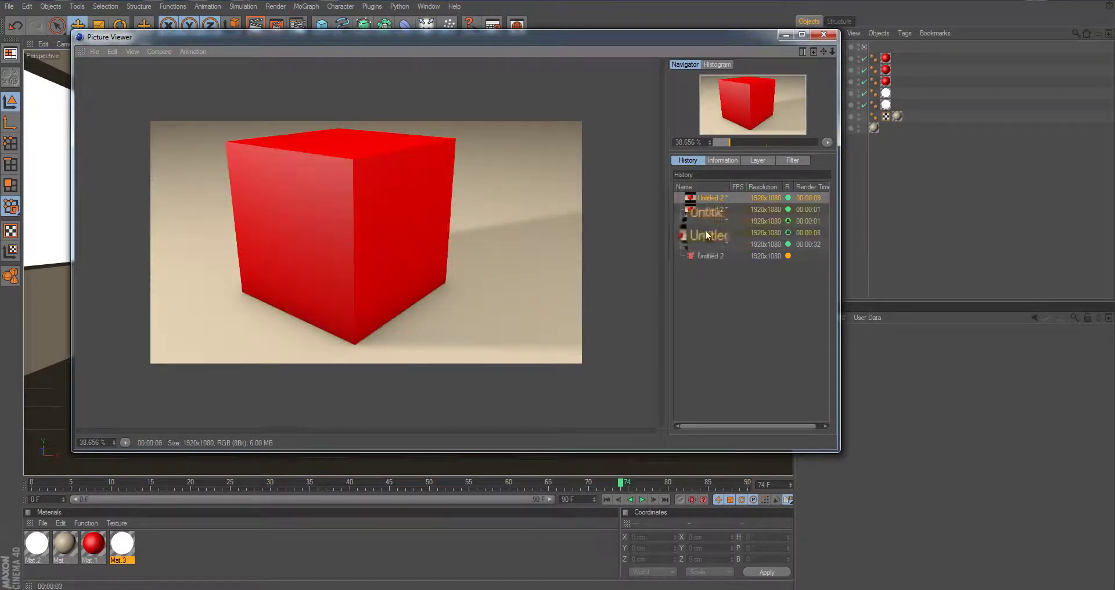
key("Delete")
key("Return")
View the running render and the earlier room render, and check the GI mode options in the render settings.
left_click(703, 209)
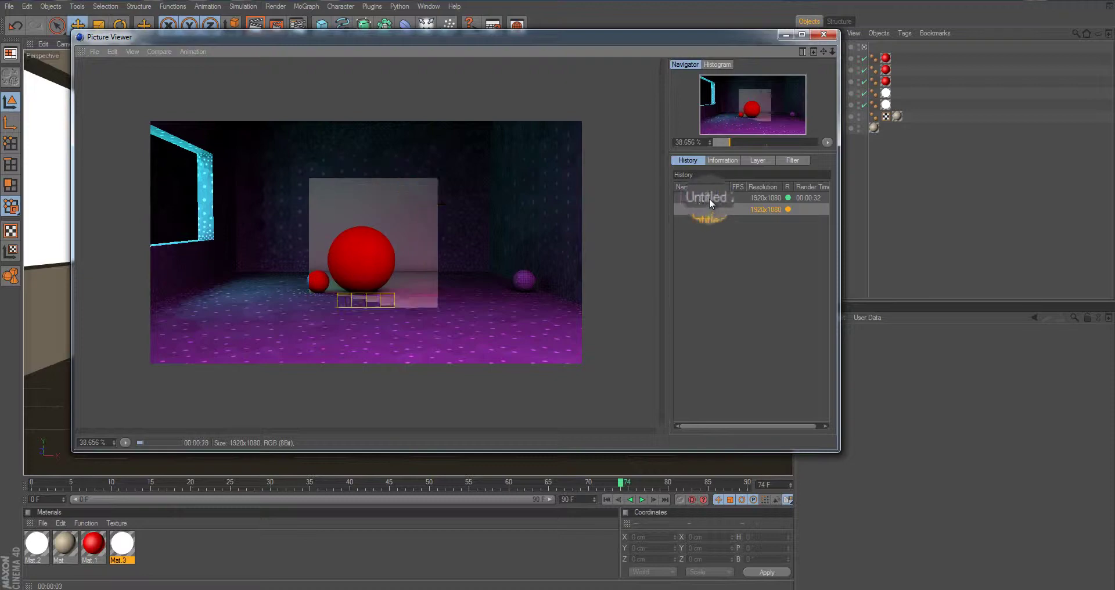
left_click(709, 198)
left_click_drag(517, 30, 322, 41)
left_click(297, 25)
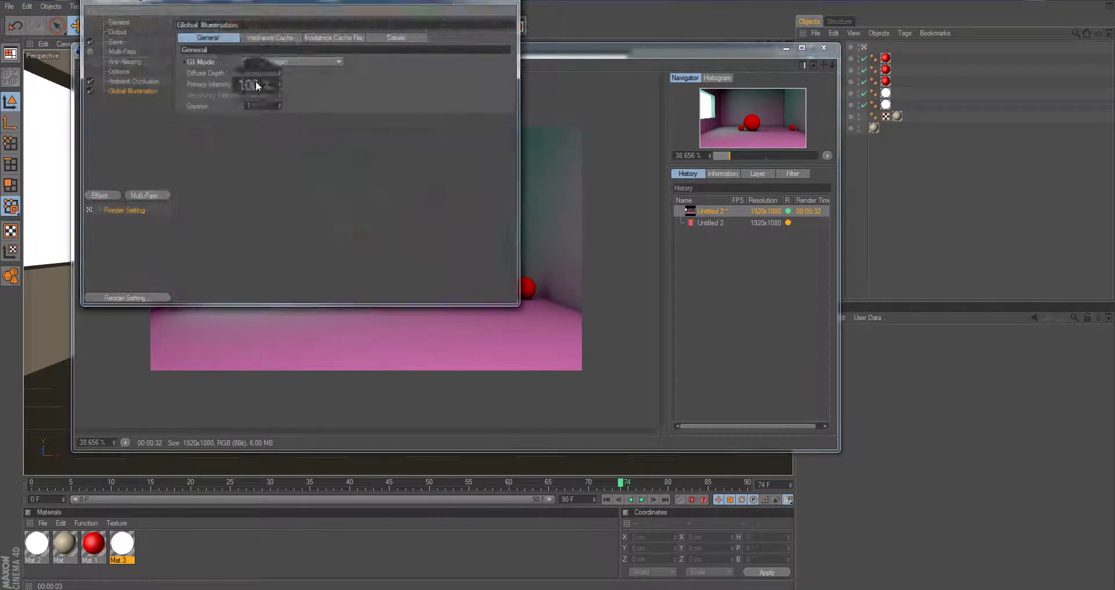
left_click(275, 63)
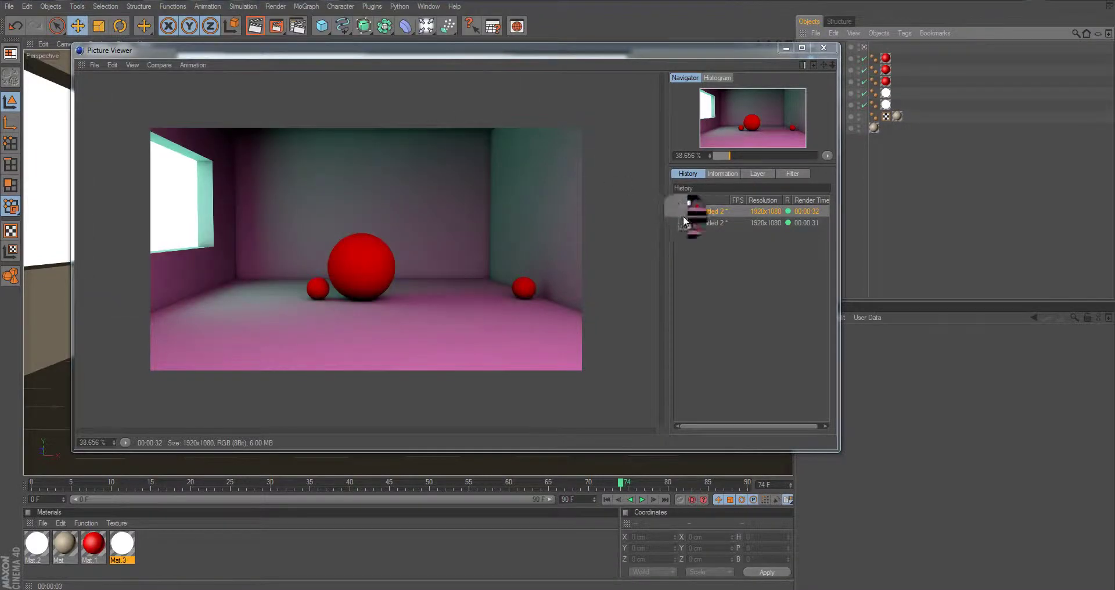
Set the new render as A and the earlier one as B, and compare them with the divider at the room's back corner.
left_click(703, 222)
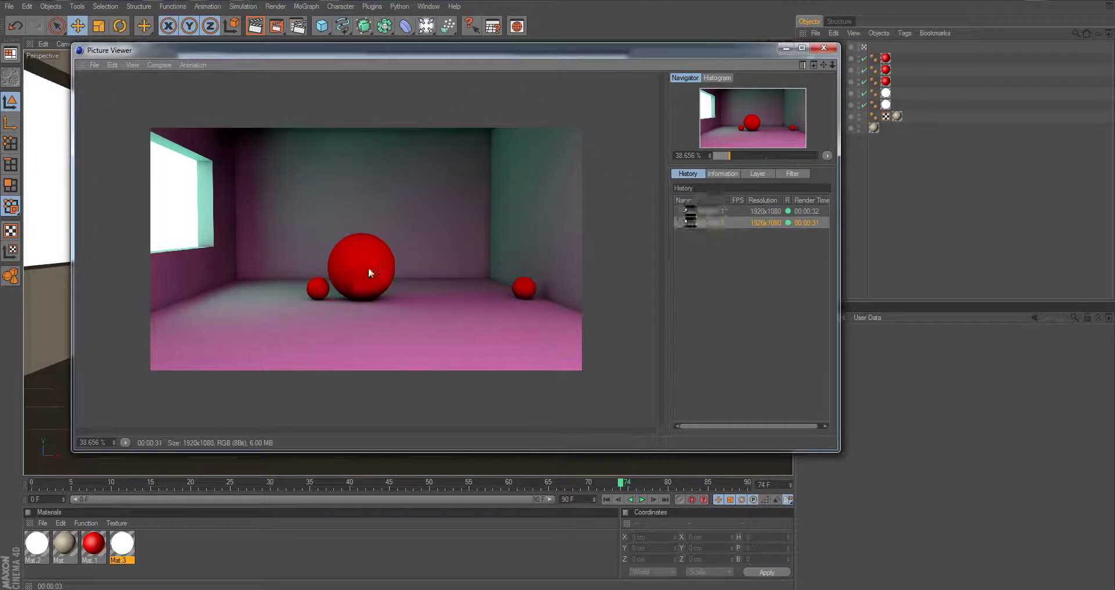
right_click(710, 223)
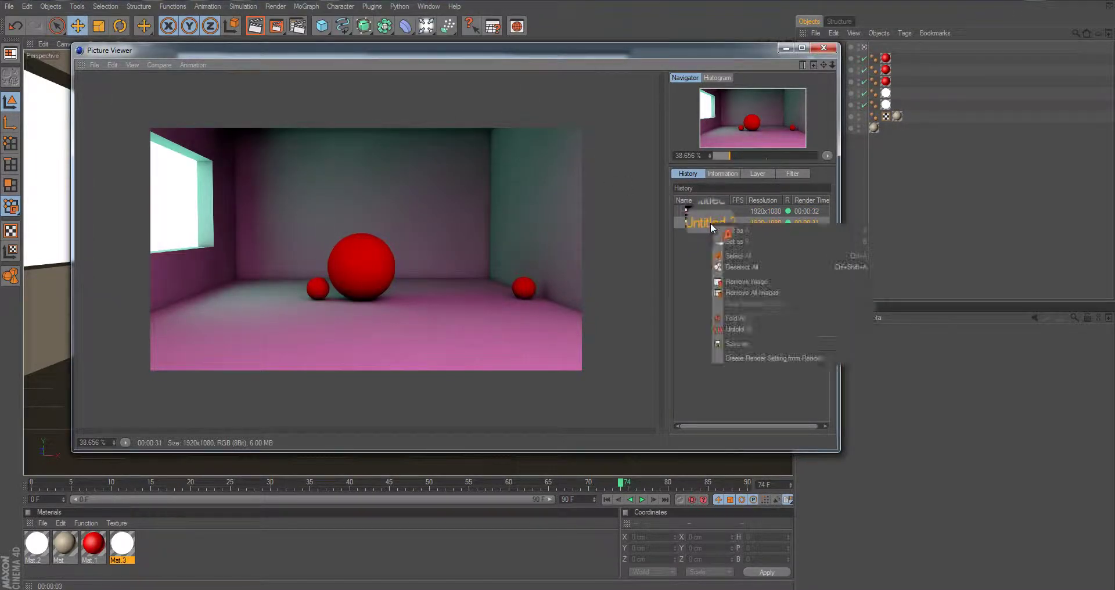
left_click(741, 231)
right_click(705, 209)
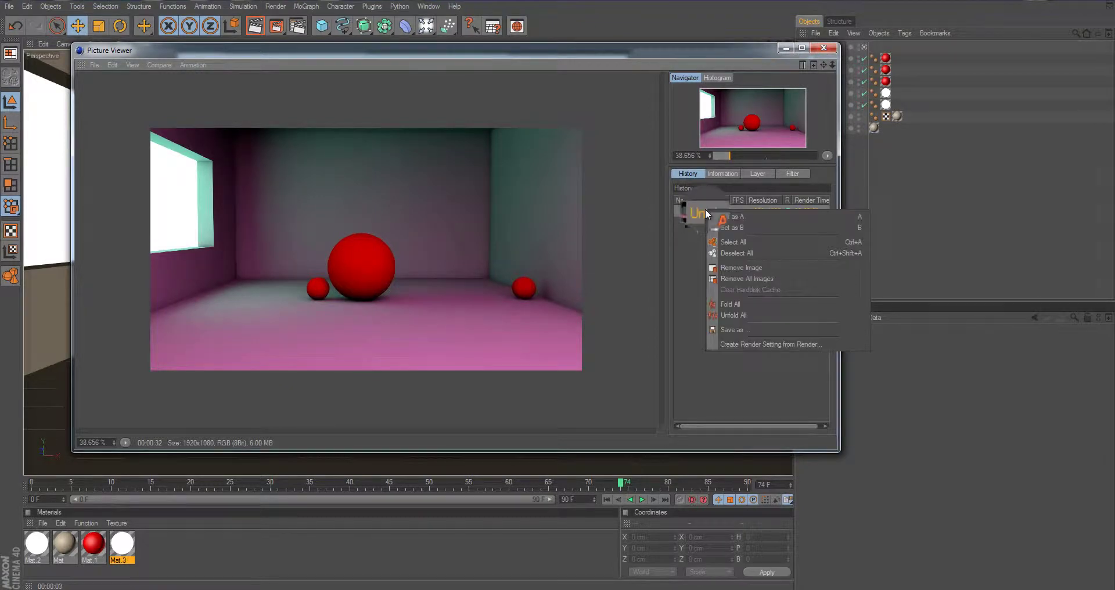
left_click(733, 227)
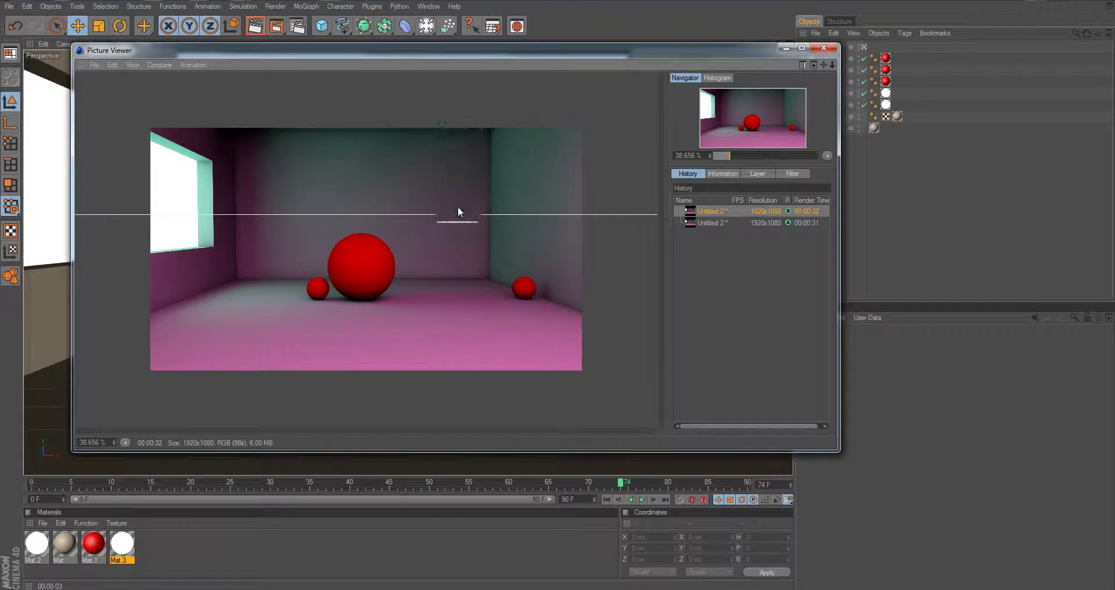
left_click_drag(458, 214, 422, 287)
scroll(497, 152, "up", 2)
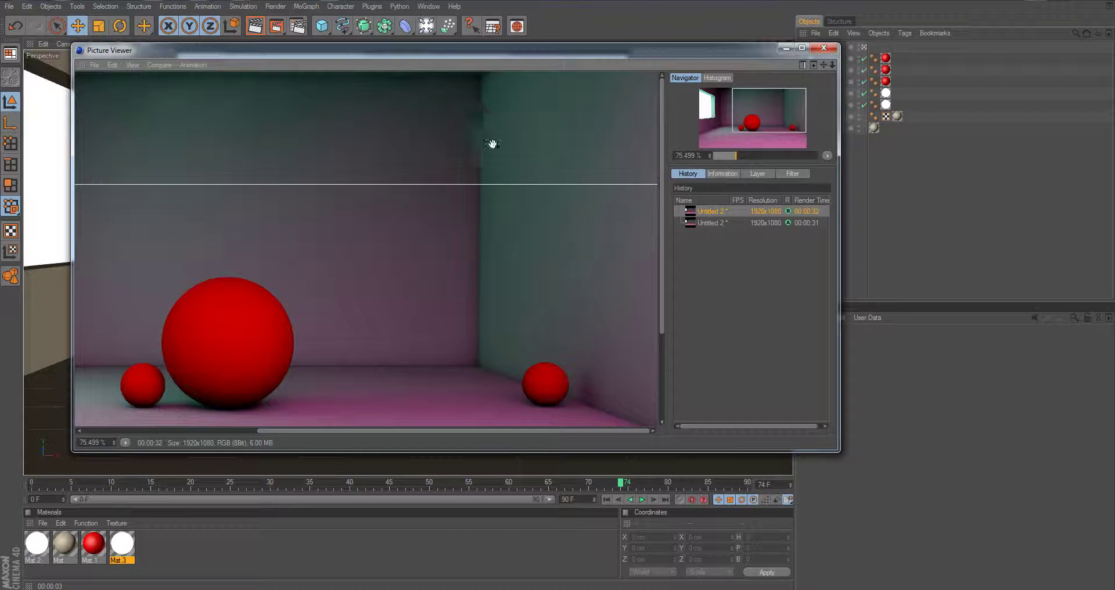
Alternate between the two room renders in the history to compare their shading, and close the Picture Viewer.
left_click_drag(710, 213, 710, 211)
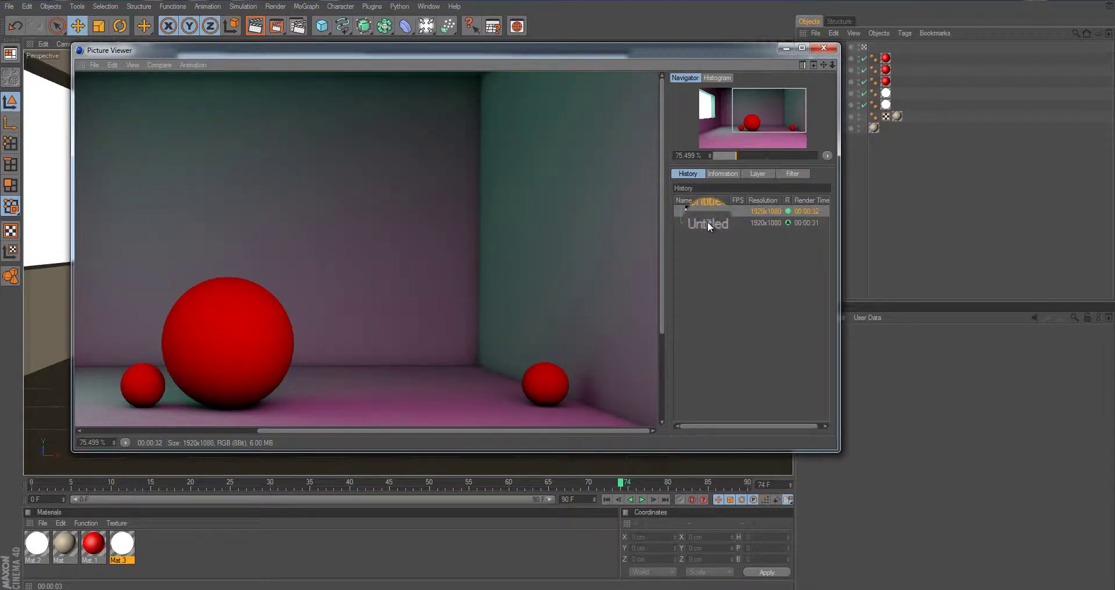
left_click(708, 222)
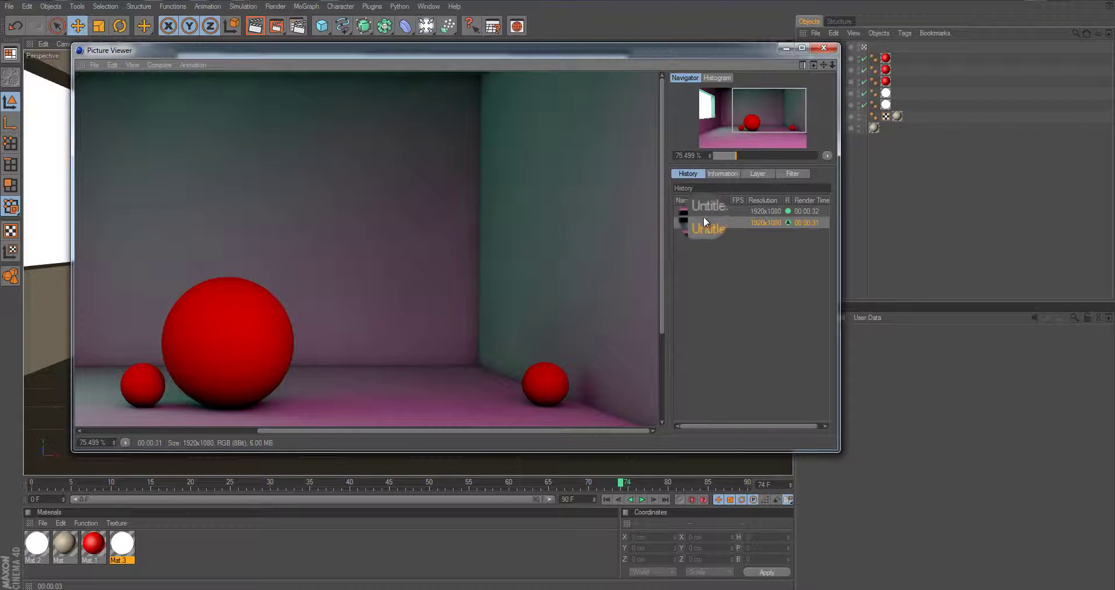
left_click_drag(708, 213, 709, 211)
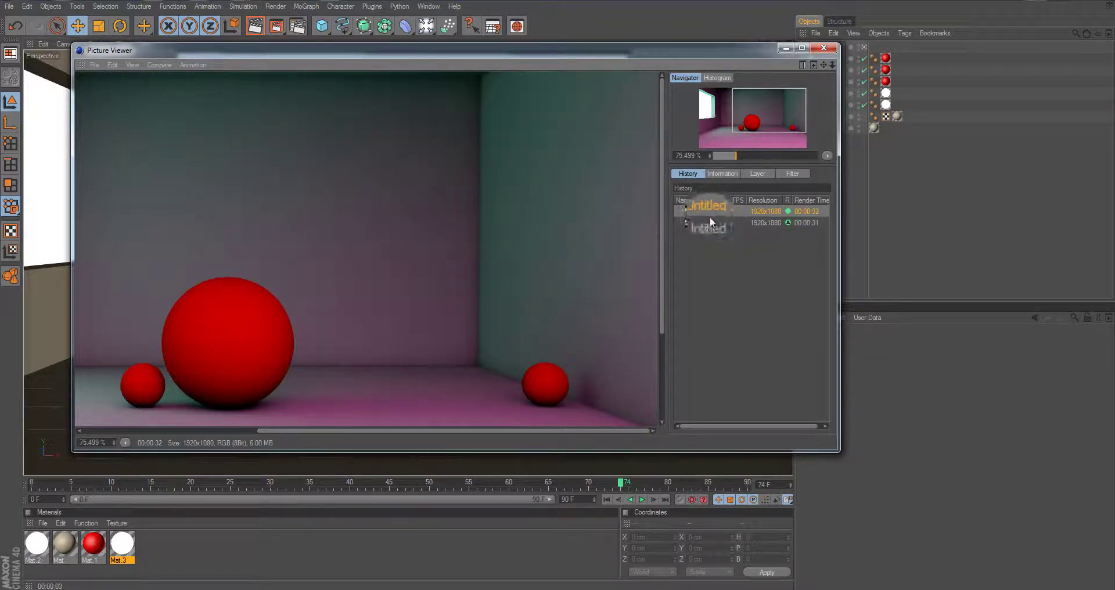
left_click(710, 221)
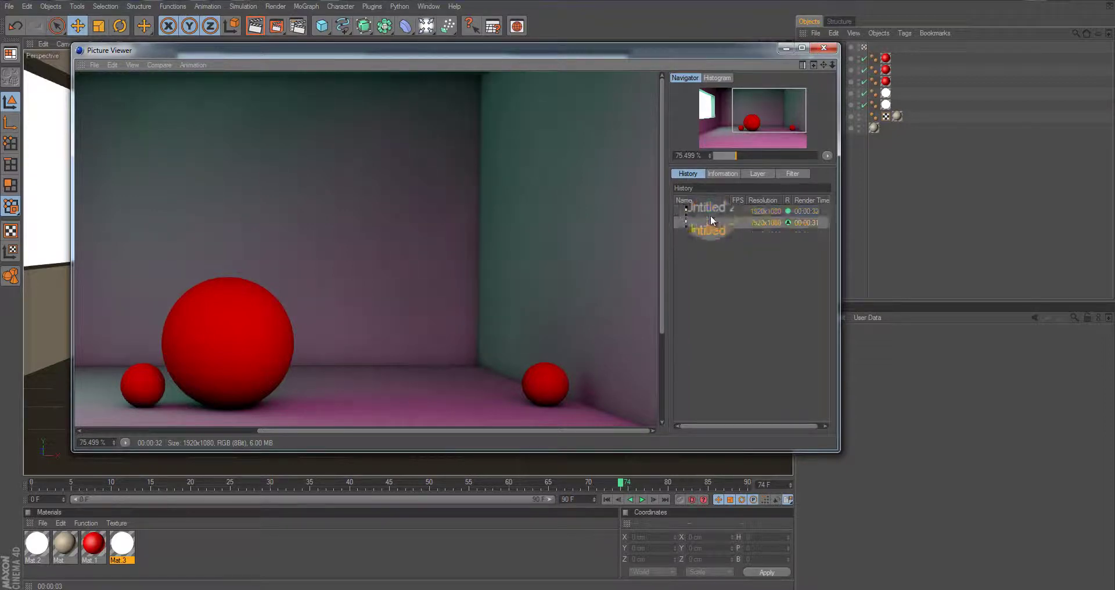
left_click(711, 211)
left_click(712, 221)
left_click_drag(712, 215, 713, 212)
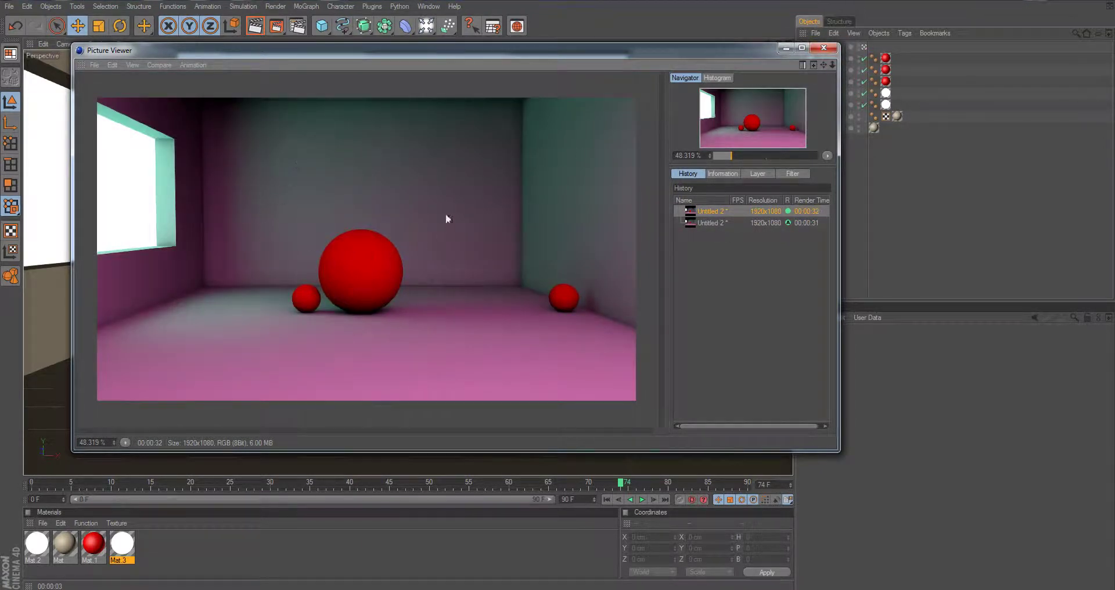
left_click(819, 46)
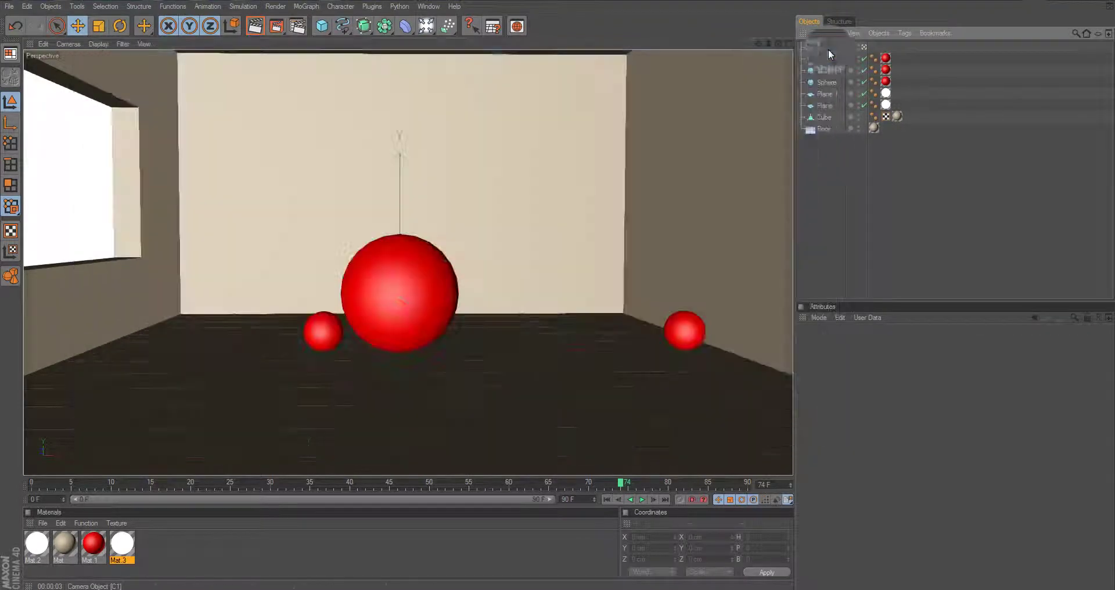
Try the QMC Global Illumination mode in the render settings and return the GI mode to IR (Still Image).
left_click(308, 25)
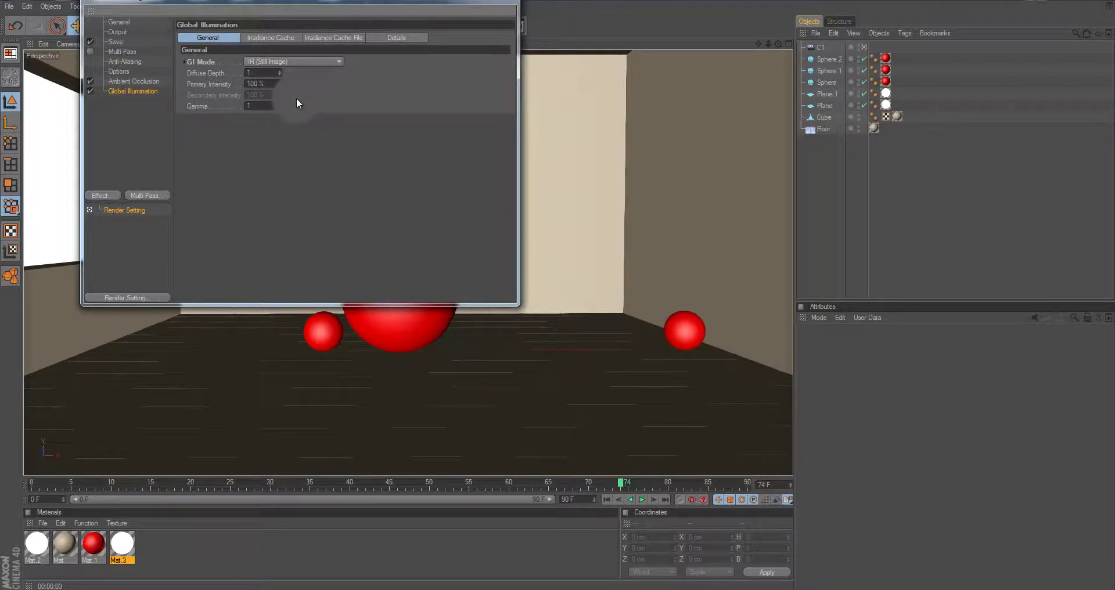
left_click(301, 62)
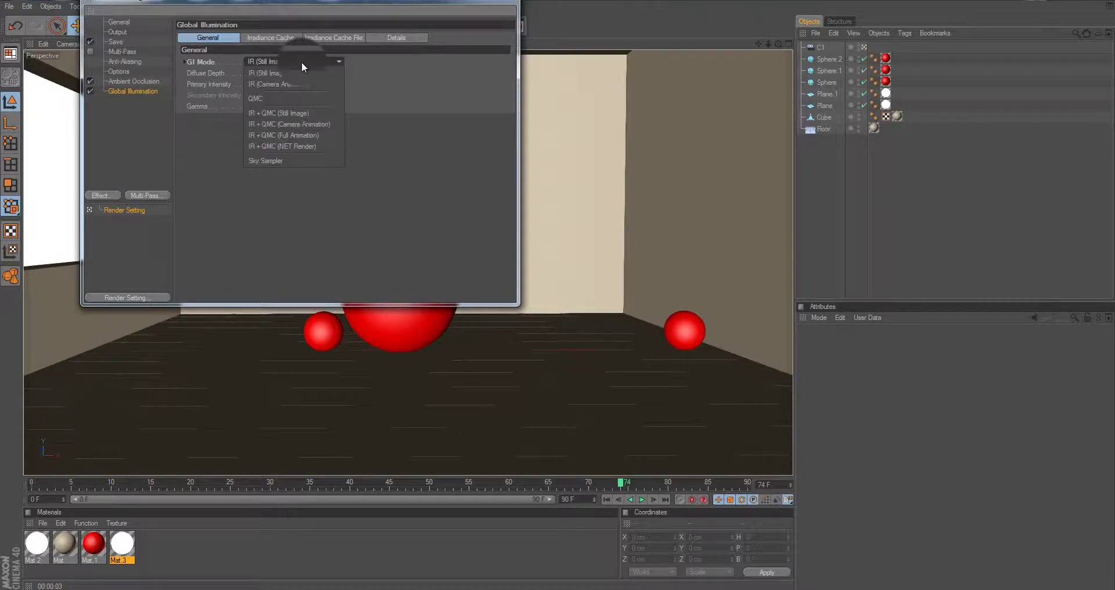
left_click(271, 99)
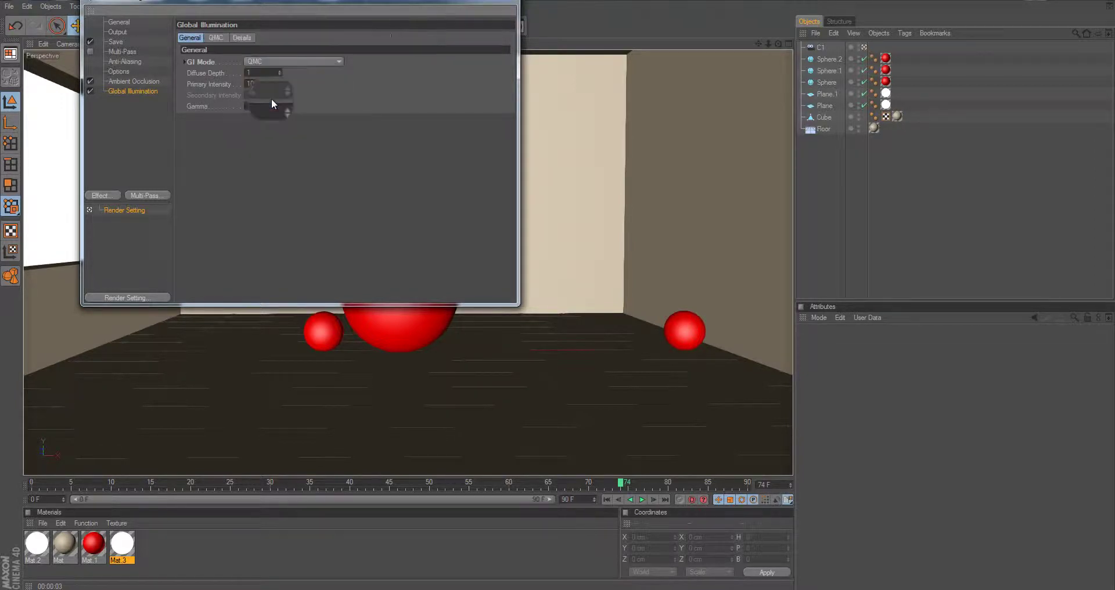
left_click(280, 59)
left_click(273, 74)
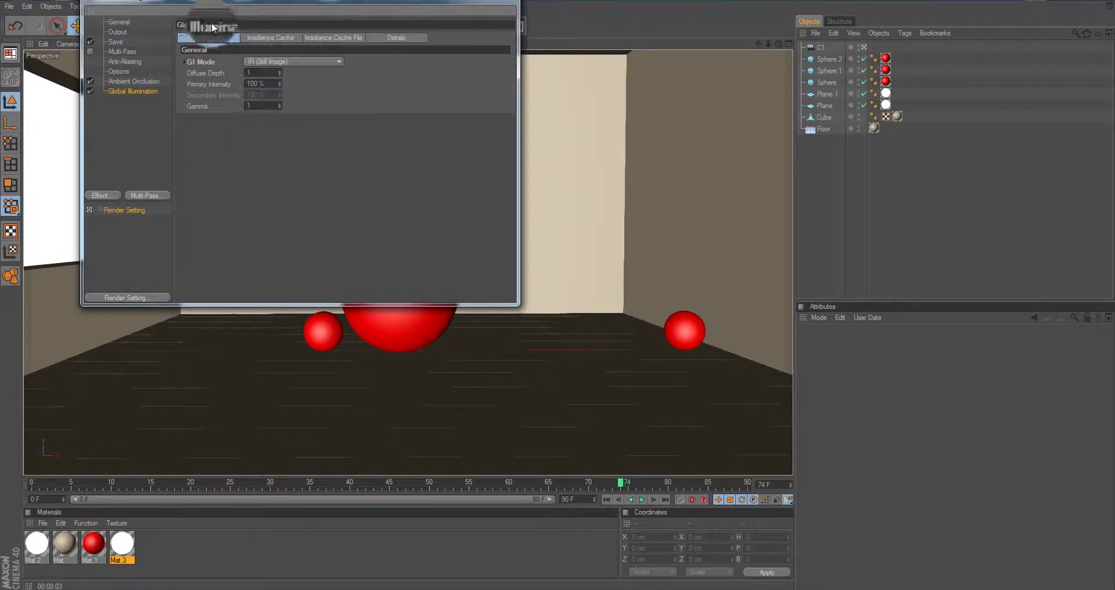
Set the irradiance cache's Stochastic Samples and Record Density to High, with Heavy smoothing and oversampling and High cache refinement.
left_click(285, 37)
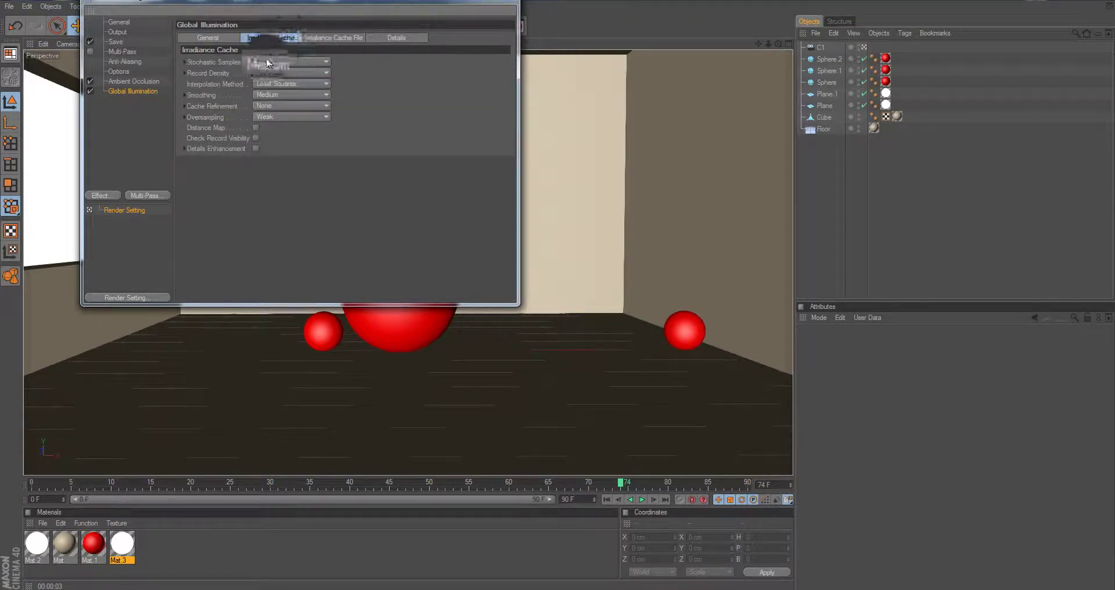
left_click(298, 61)
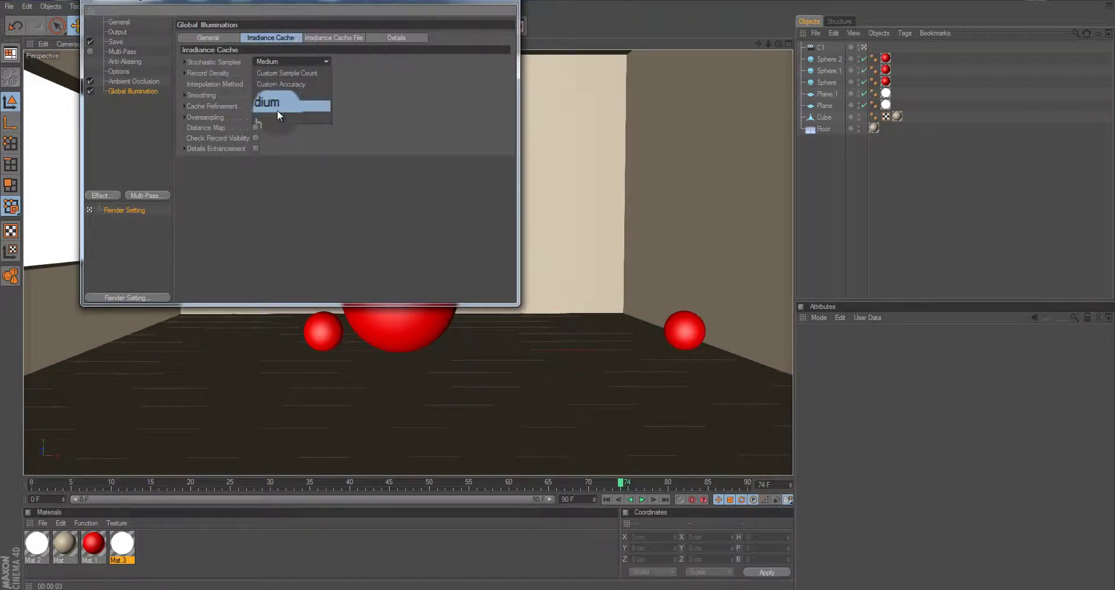
left_click(279, 90)
left_click(276, 72)
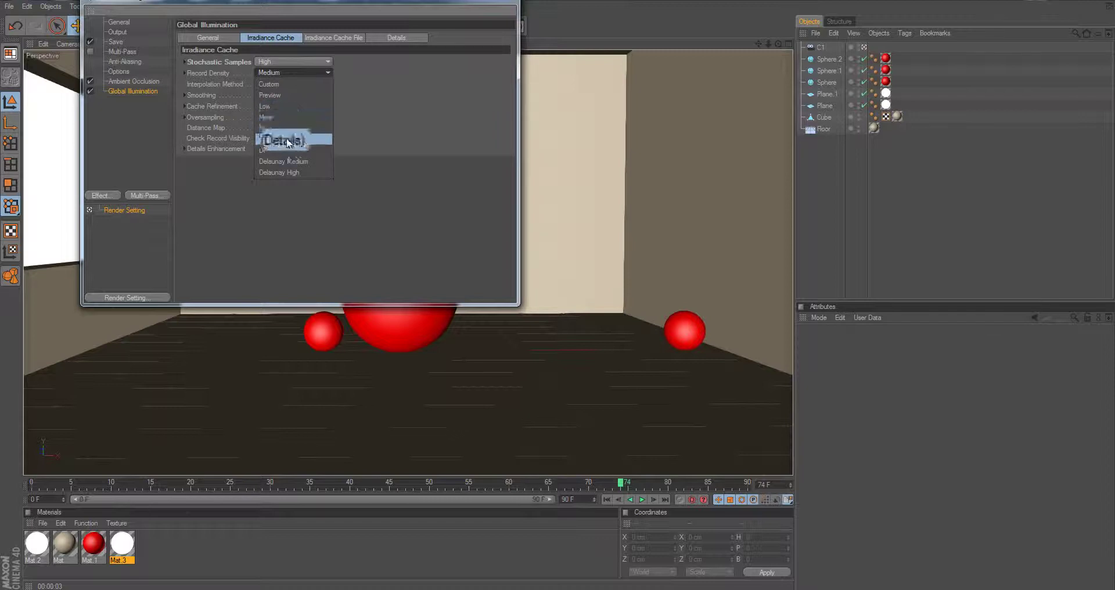
left_click(270, 140)
left_click(511, 7)
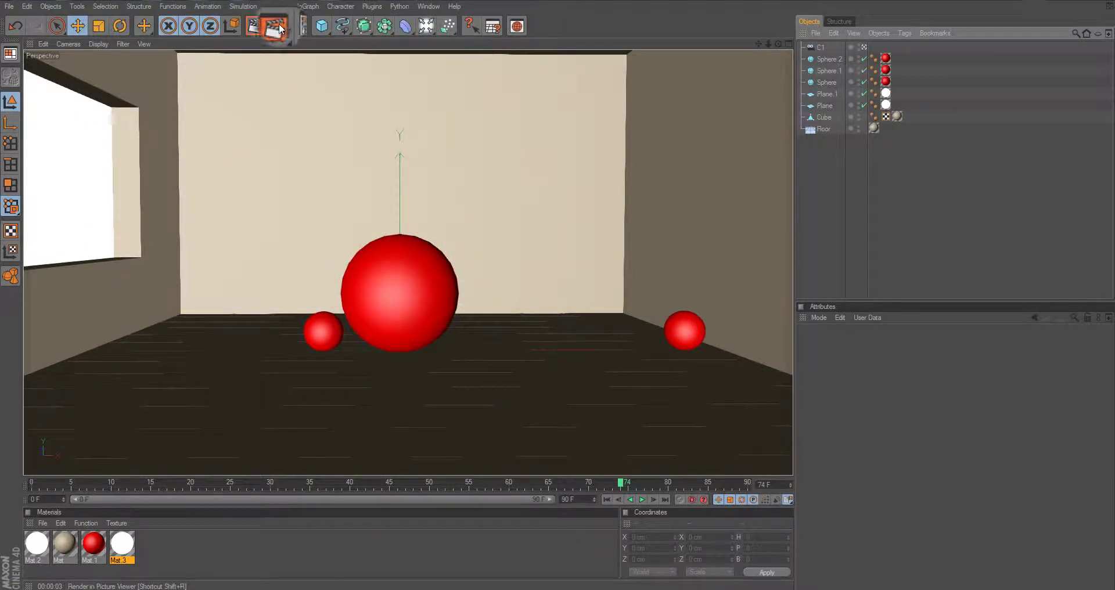
Render the room to the Picture Viewer and delete the two earlier unsaved renders from the history.
left_click(275, 27)
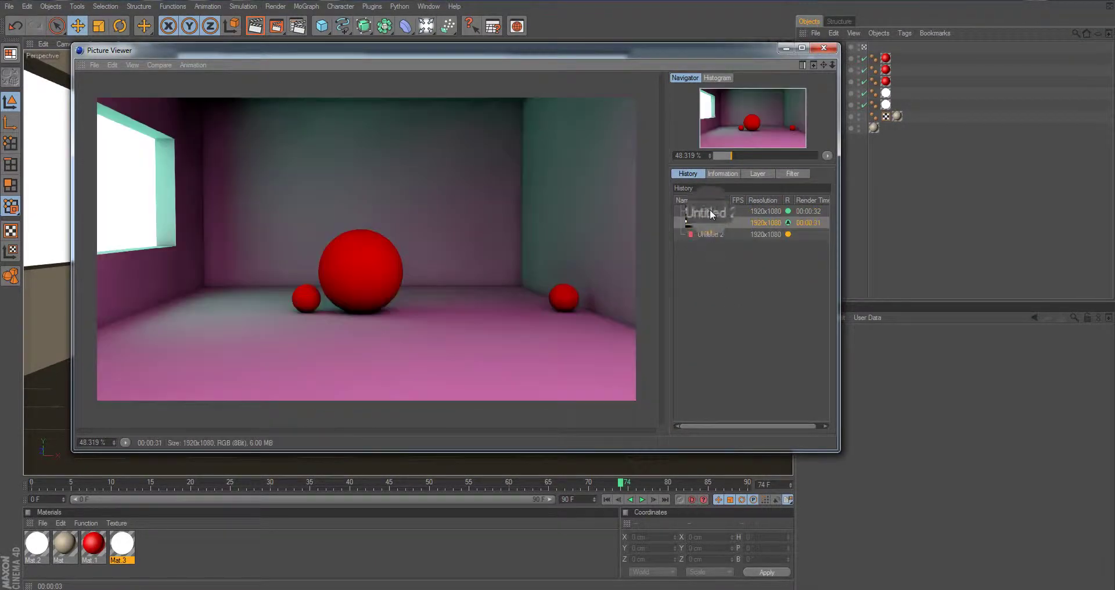
key("Delete")
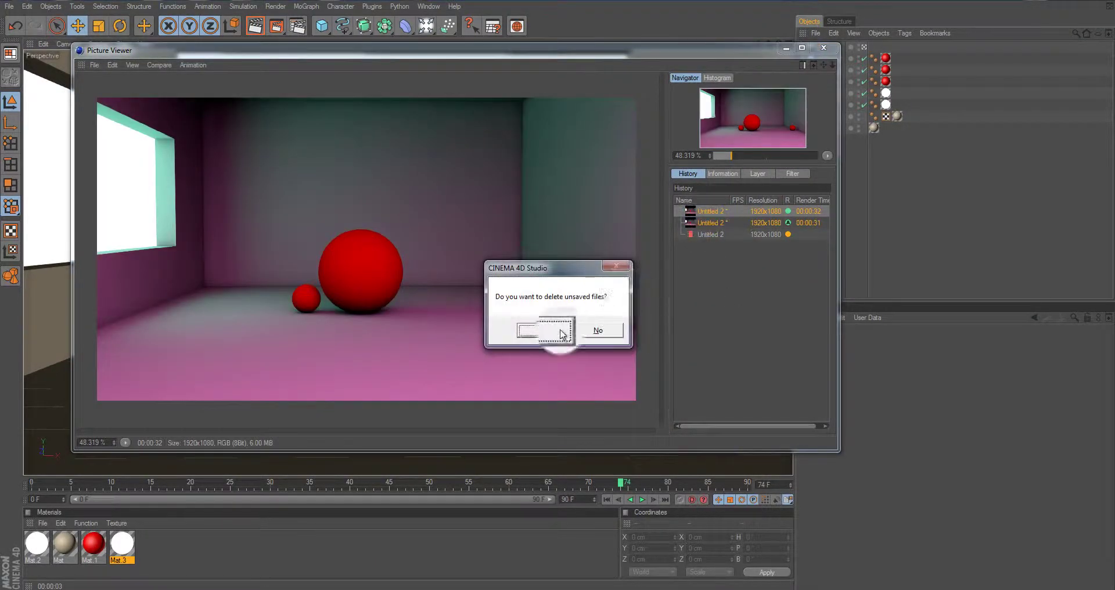
left_click(548, 329)
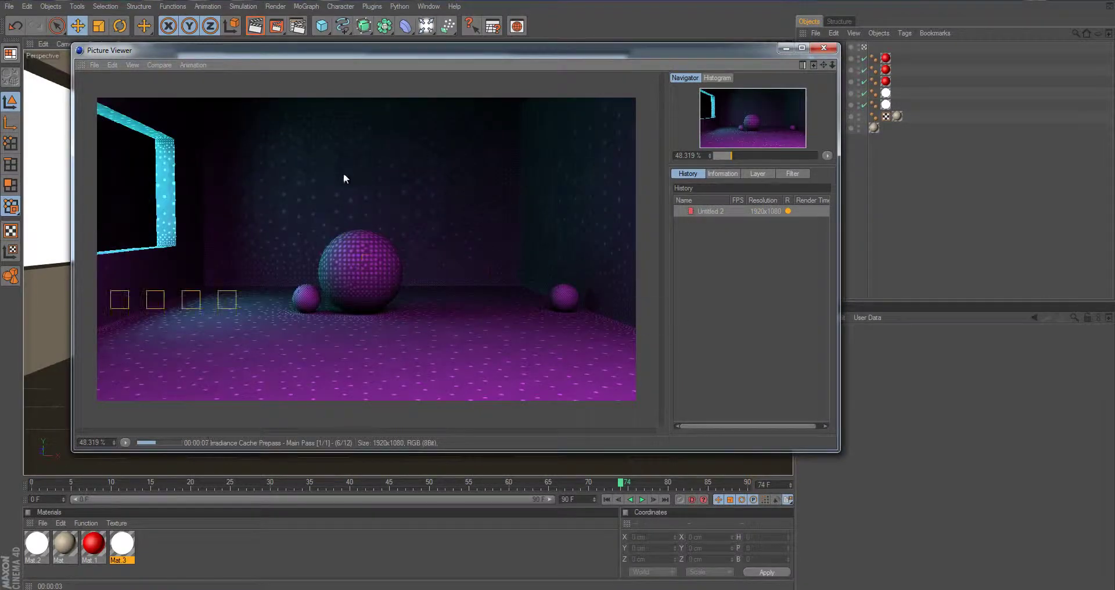
Set the GI mode to IR + QMC (Camera Animation) and check the irradiance cache options in the render settings.
left_click(297, 26)
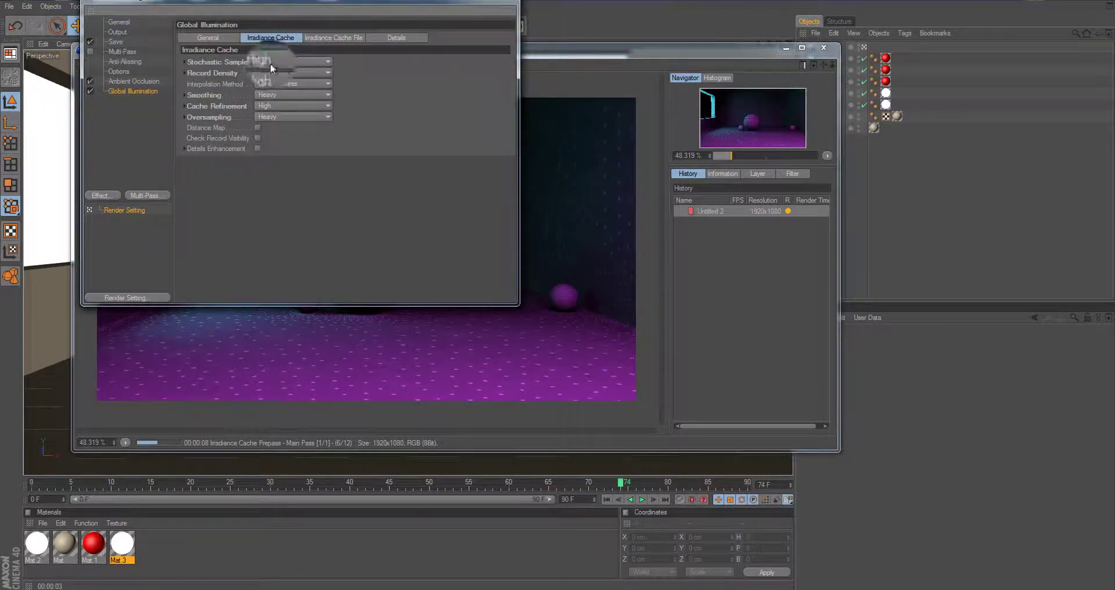
left_click(222, 34)
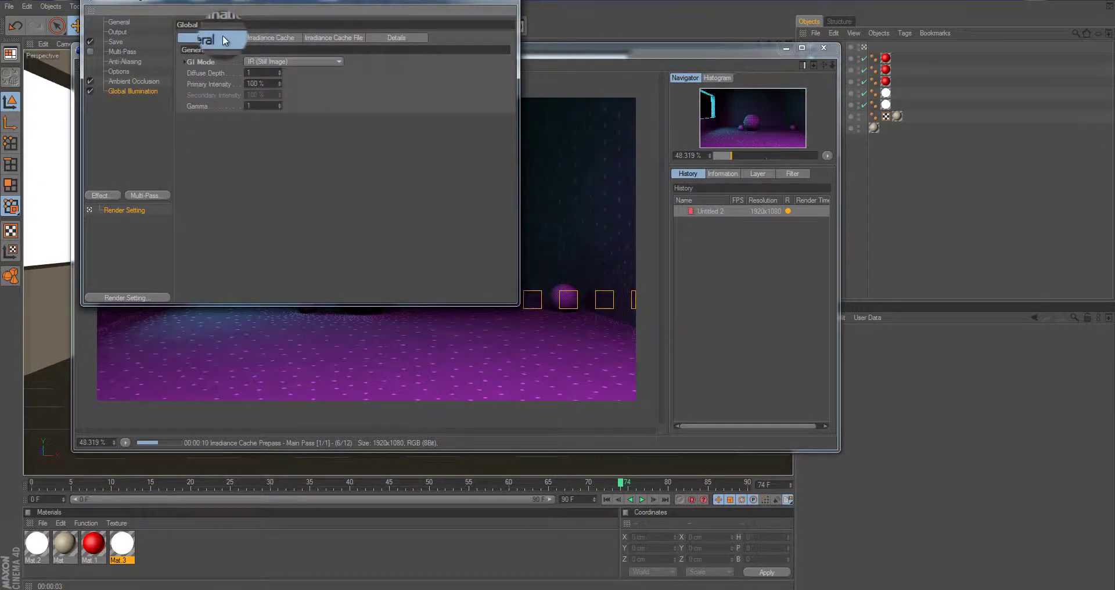
left_click(269, 63)
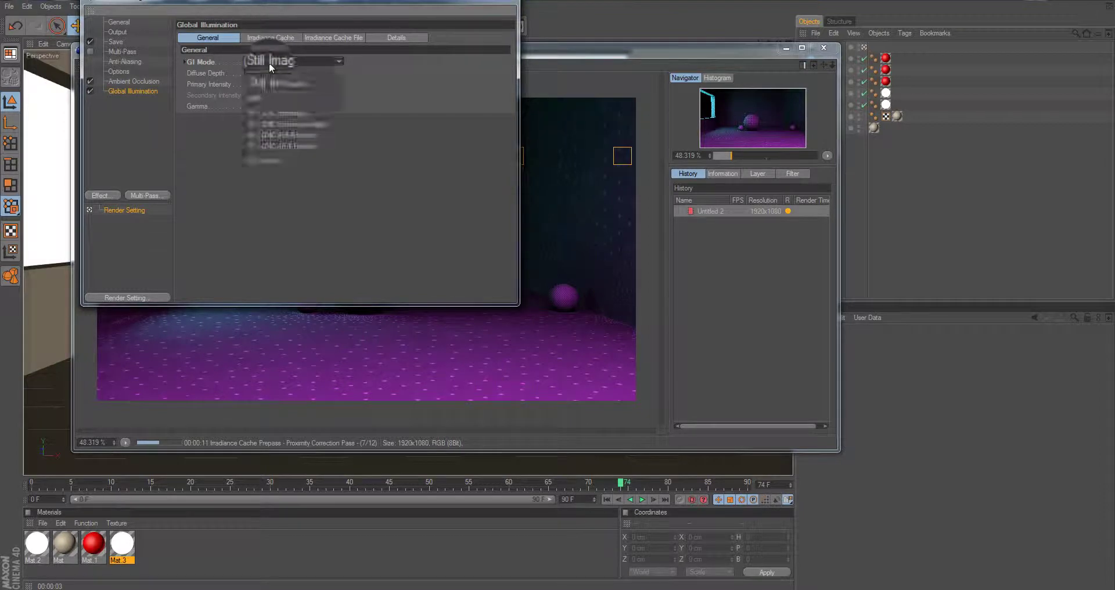
left_click(275, 123)
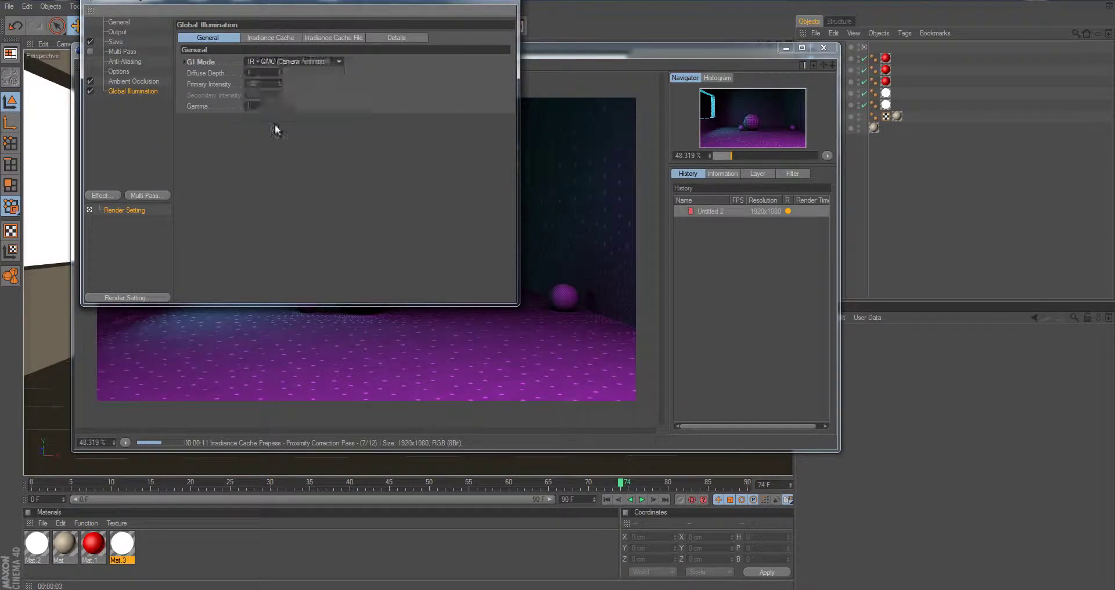
left_click(276, 37)
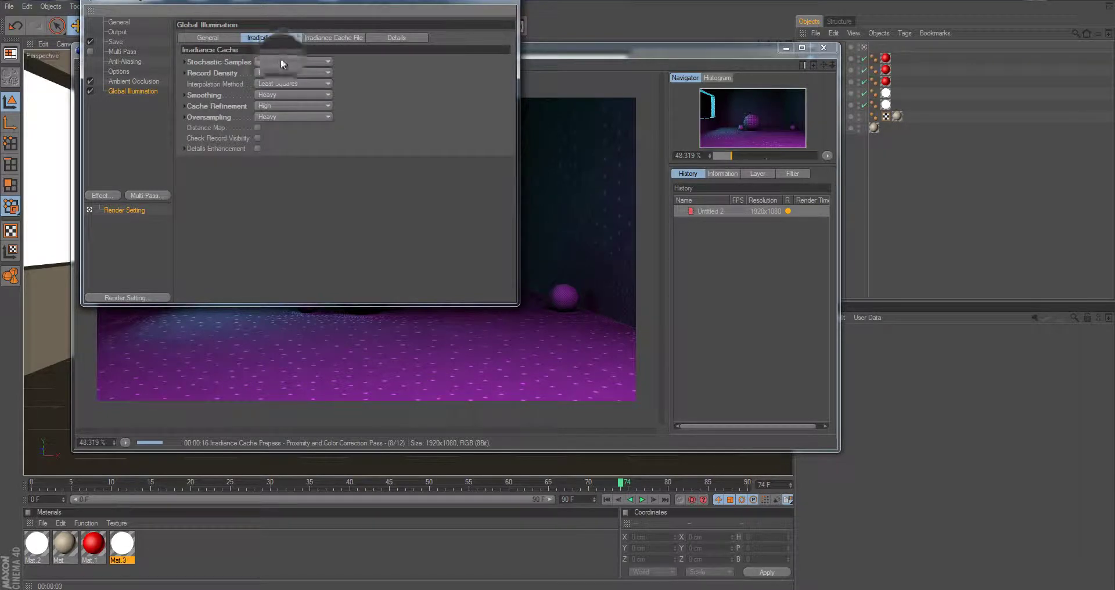
left_click(285, 117)
left_click(503, 2)
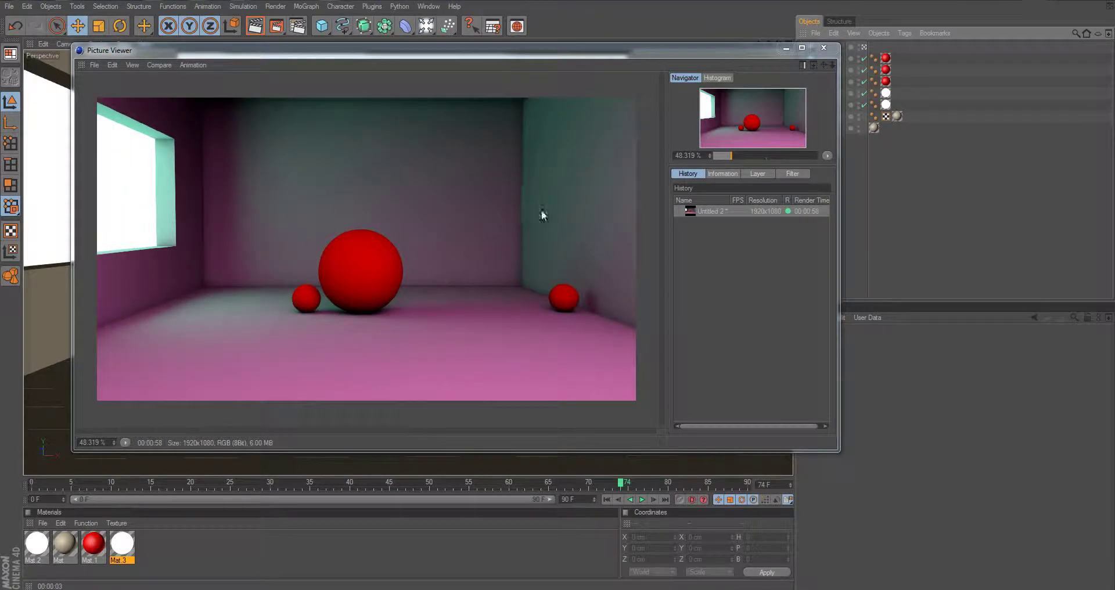
Check the irradiance cache and GI mode settings, and render the room again to the Picture Viewer.
left_click(298, 27)
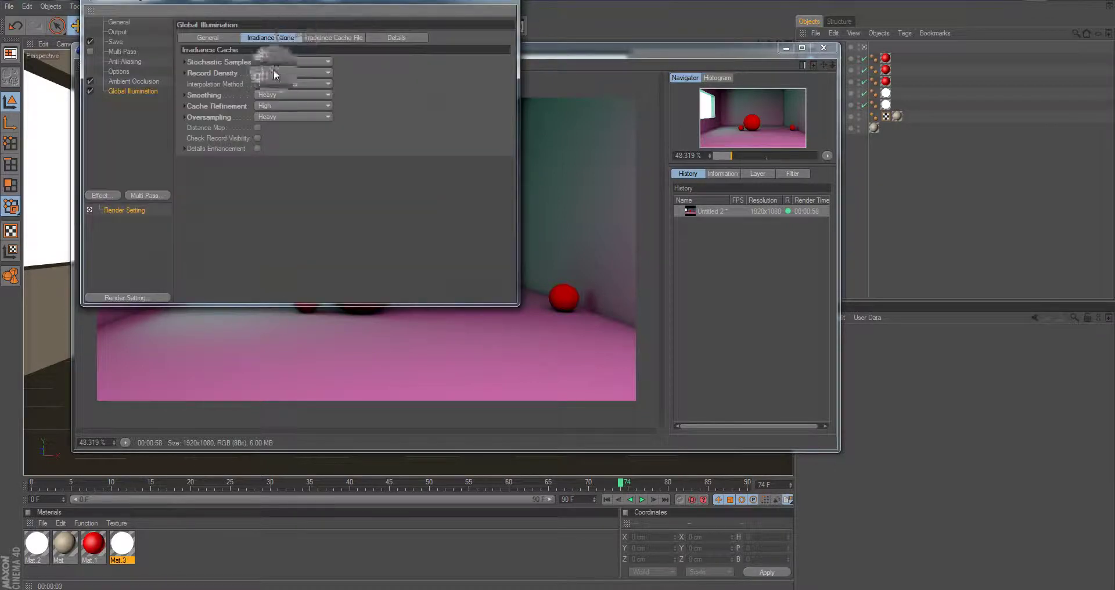
left_click(214, 39)
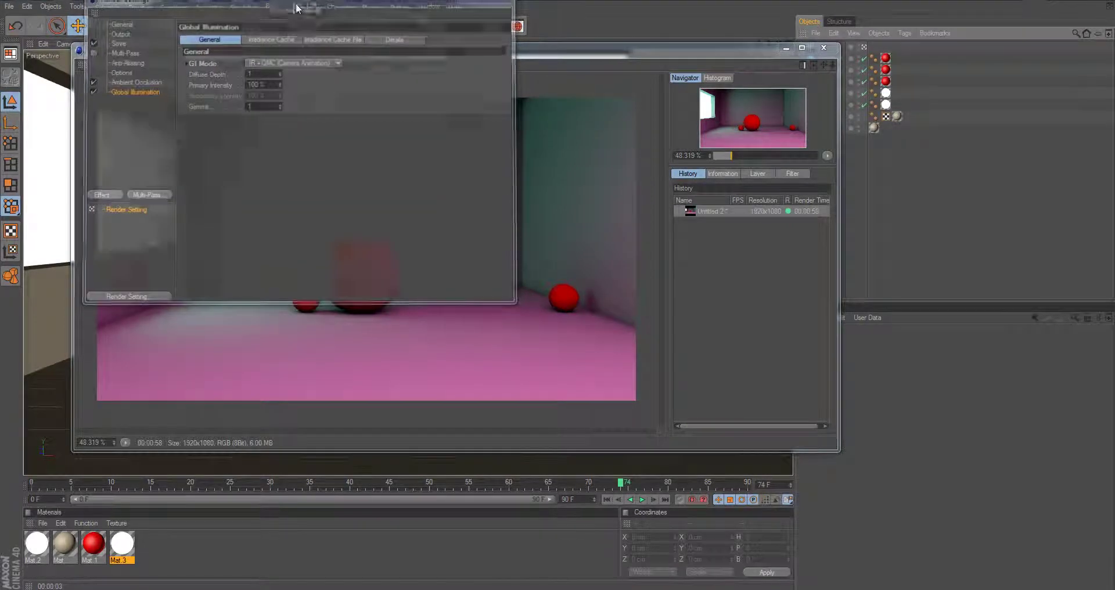
left_click(278, 27)
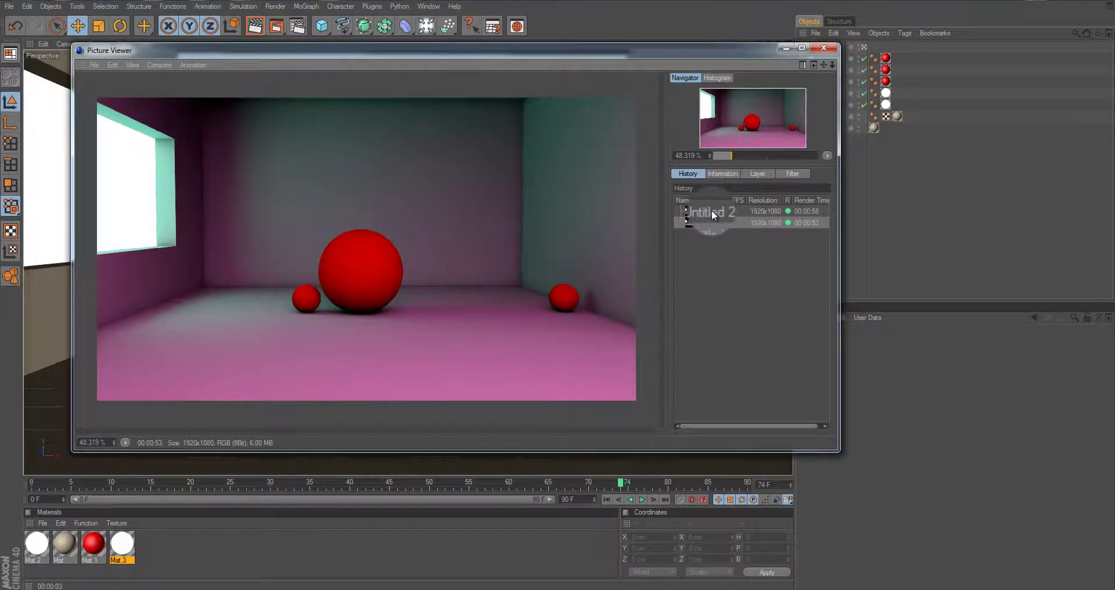
Alternate between the two full-frame room renders in the history to compare the Global Illumination modes.
left_click(715, 213)
left_click(715, 218)
left_click(712, 210)
left_click(713, 225)
mouse_move(713, 206)
left_mouse_down()
mouse_move(716, 218)
mouse_move(716, 207)
left_mouse_up()
left_click(718, 209)
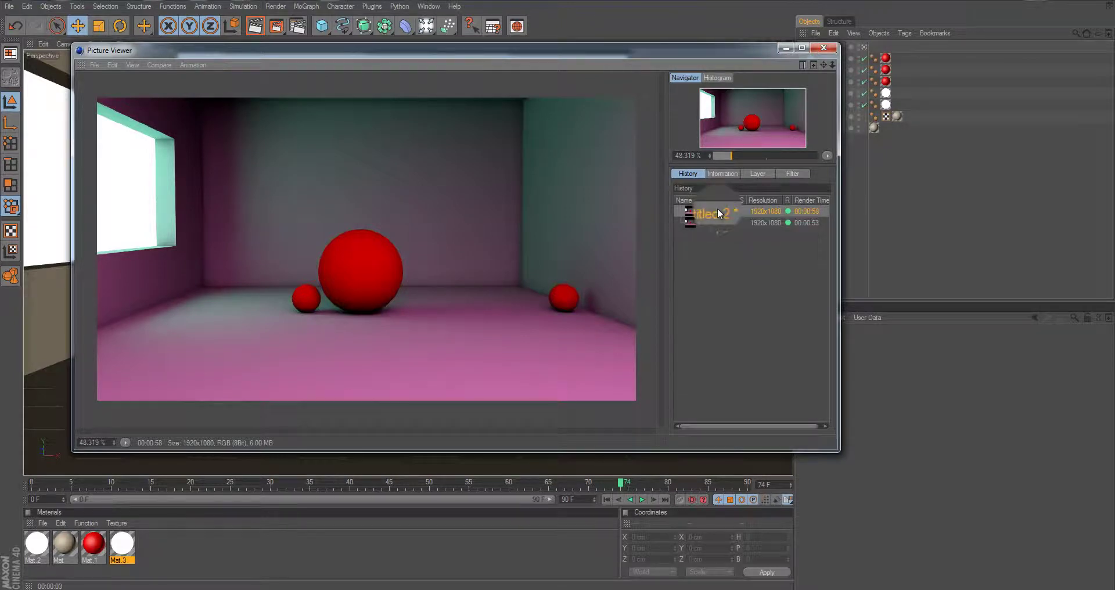
left_click_drag(718, 223, 696, 207)
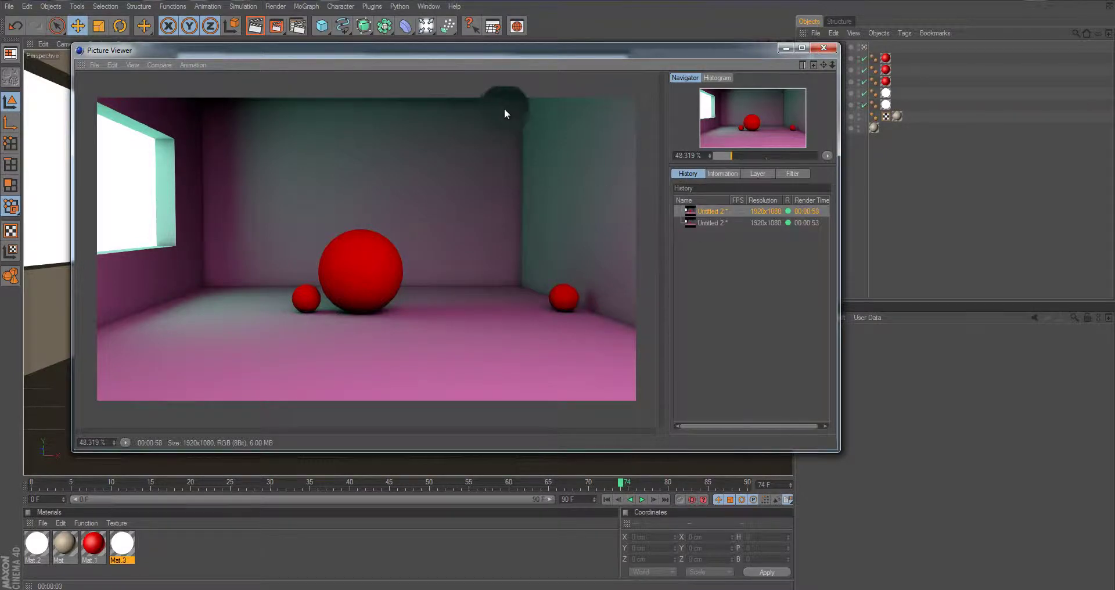
Compare the upper back corner of the room up close in both renders, and close the Picture Viewer.
scroll(523, 111, "up", 5)
left_click_drag(538, 112, 221, 430)
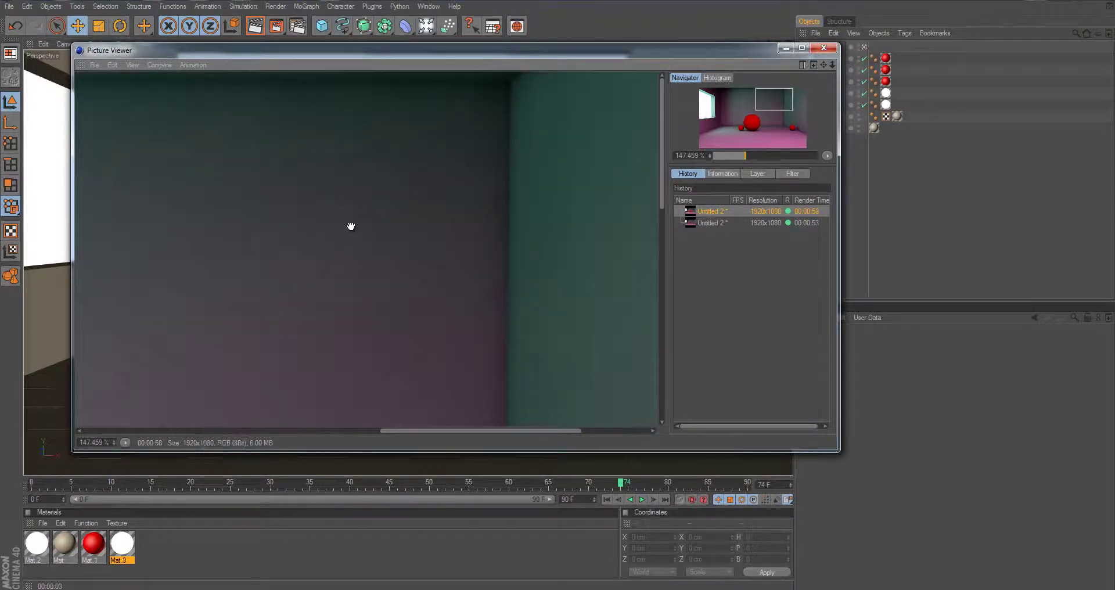
left_click_drag(718, 222, 718, 221)
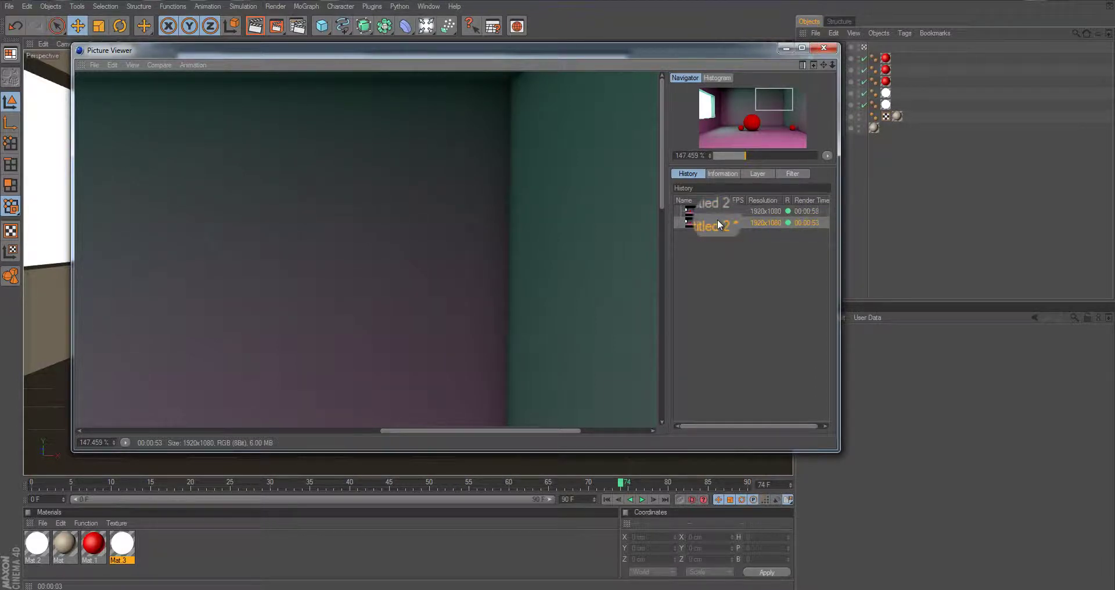
key("Up")
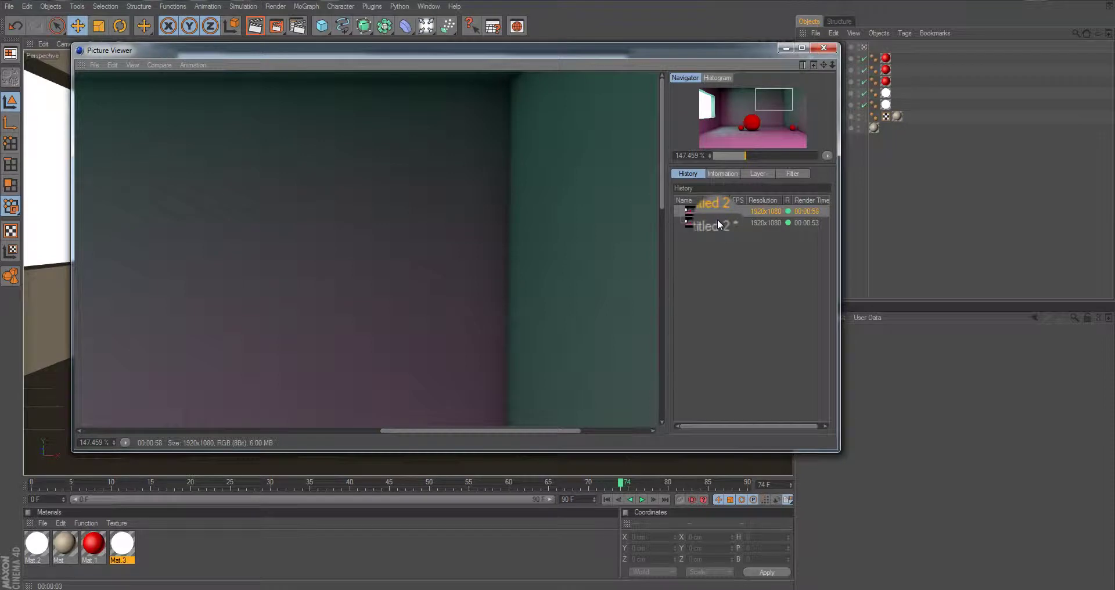
left_click_drag(718, 220, 718, 221)
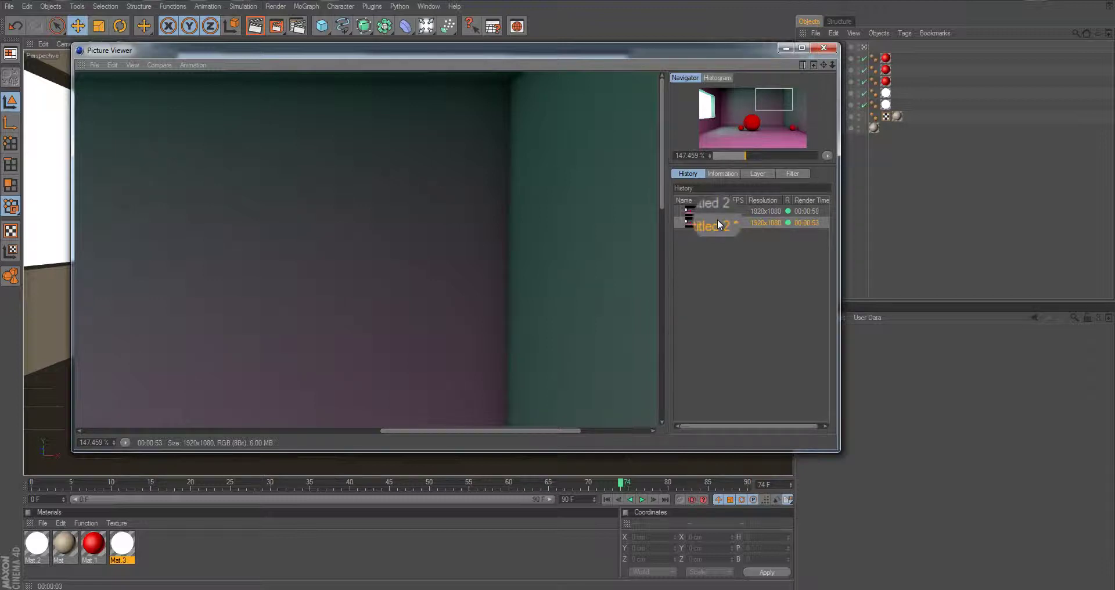
left_click_drag(717, 221, 718, 221)
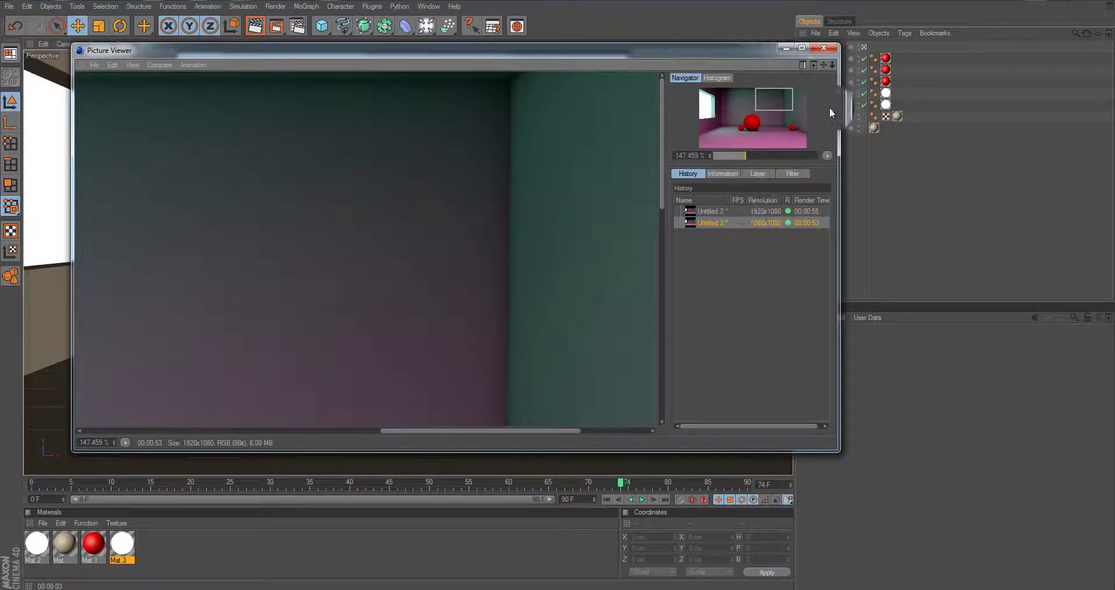
scroll(582, 232, "down", 5)
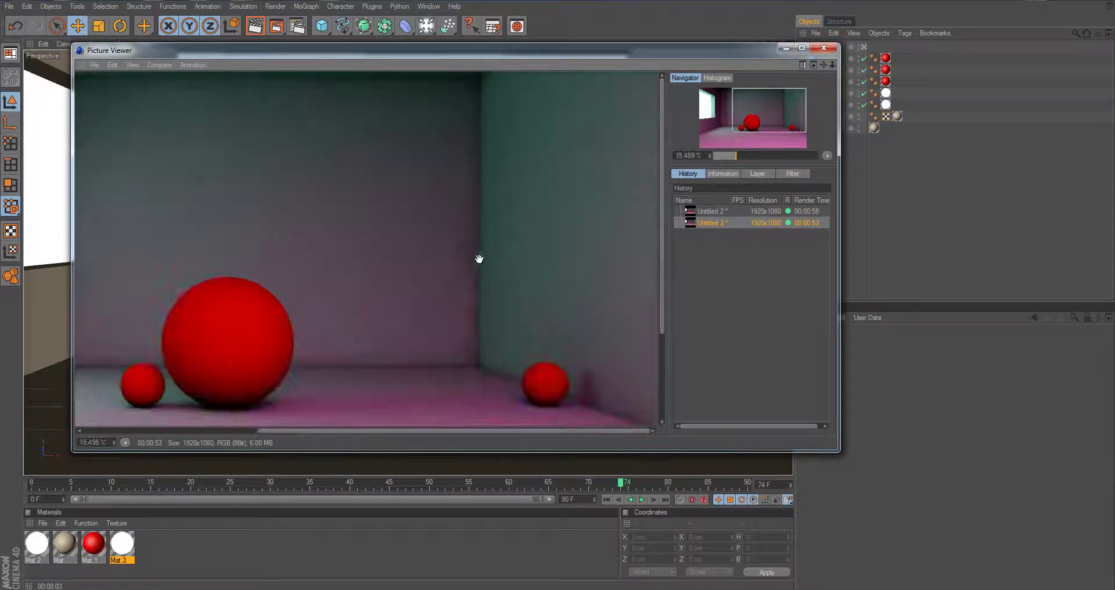
left_click(829, 51)
Review the general and irradiance cache options of Global Illumination in the render settings.
left_click(297, 25)
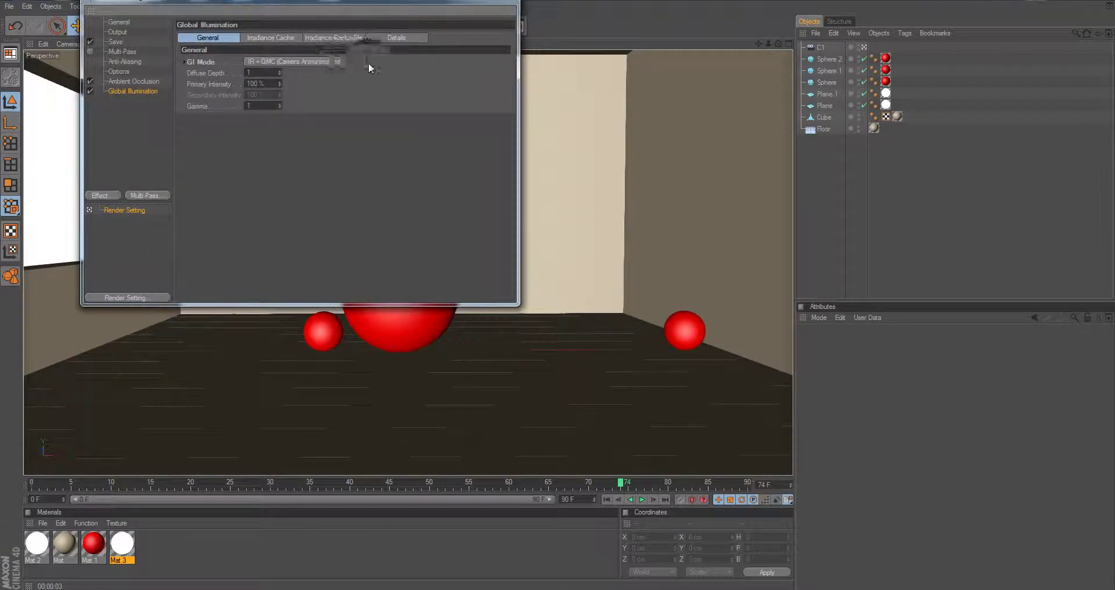
left_click(288, 36)
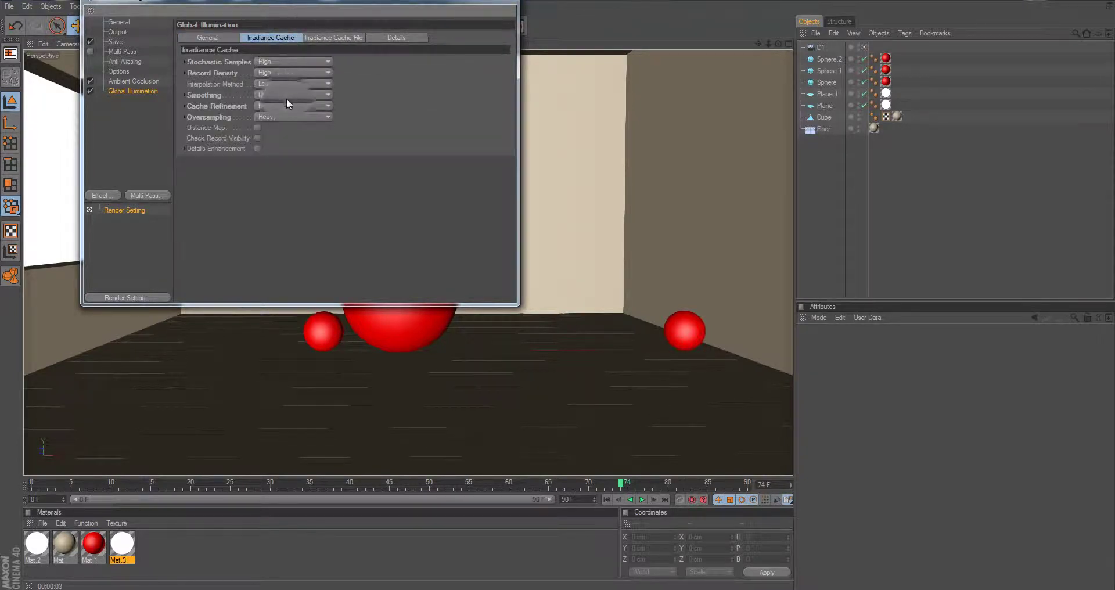
left_click(509, 2)
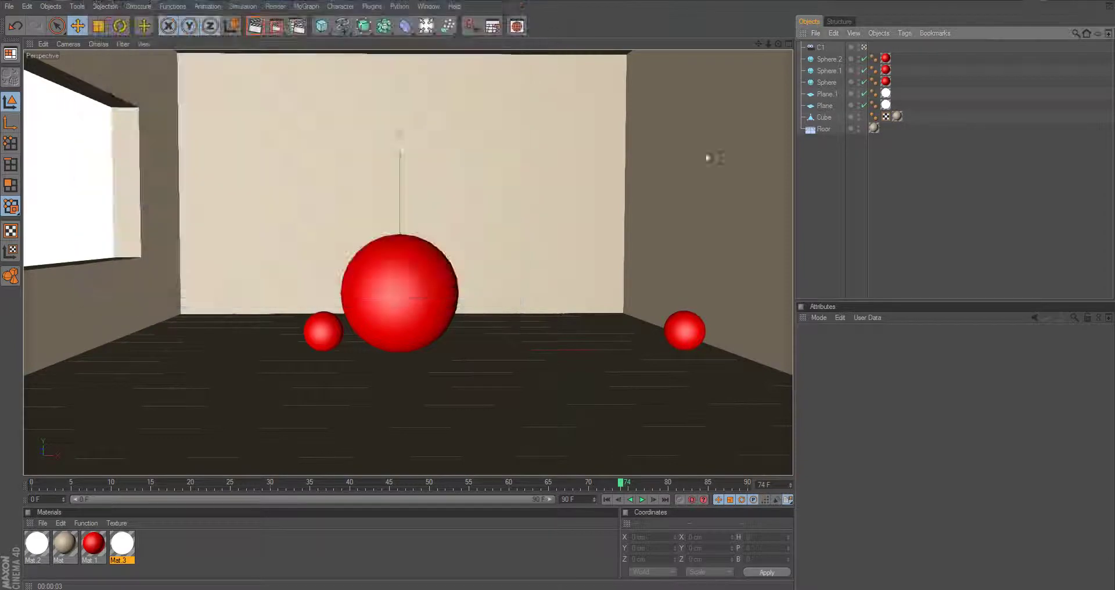
Delete all objects from the scene, including the spheres, planes, cube, floor and camera.
left_click_drag(834, 224, 815, 57)
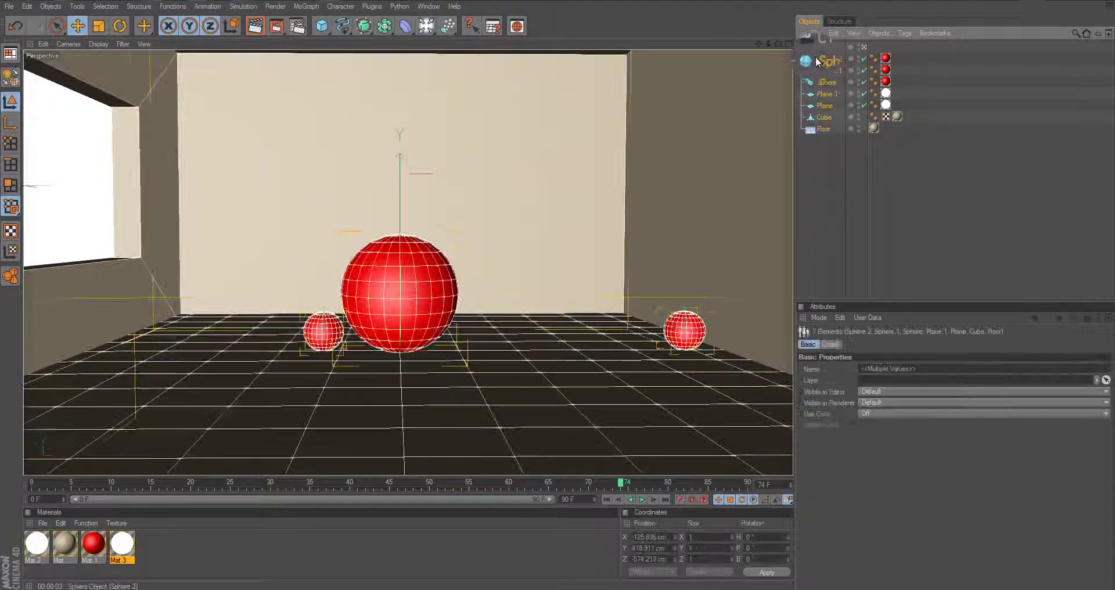
key("Delete")
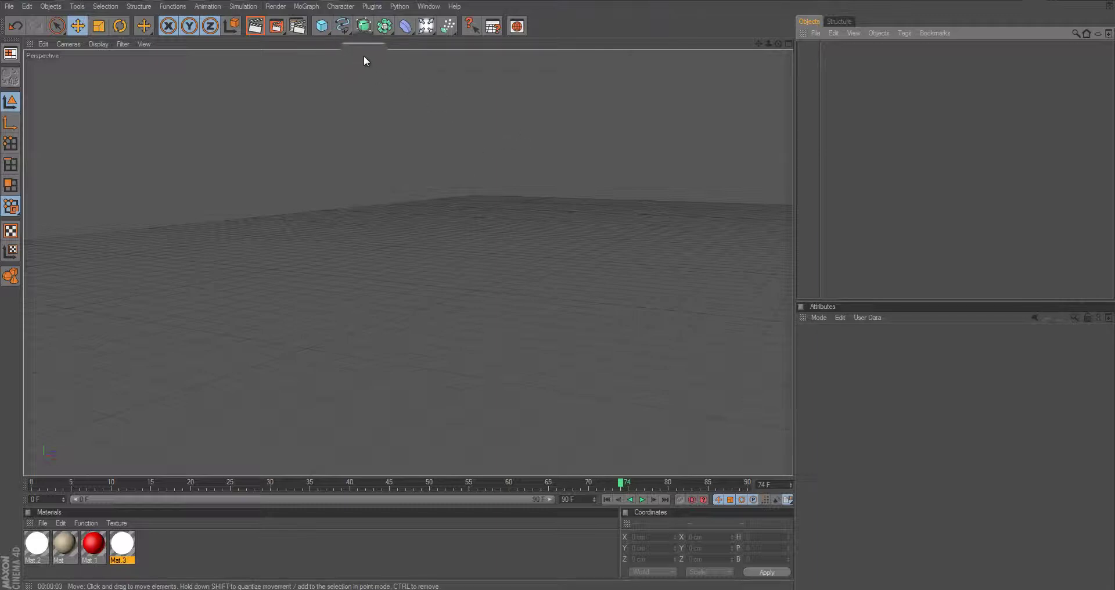
left_click(339, 6)
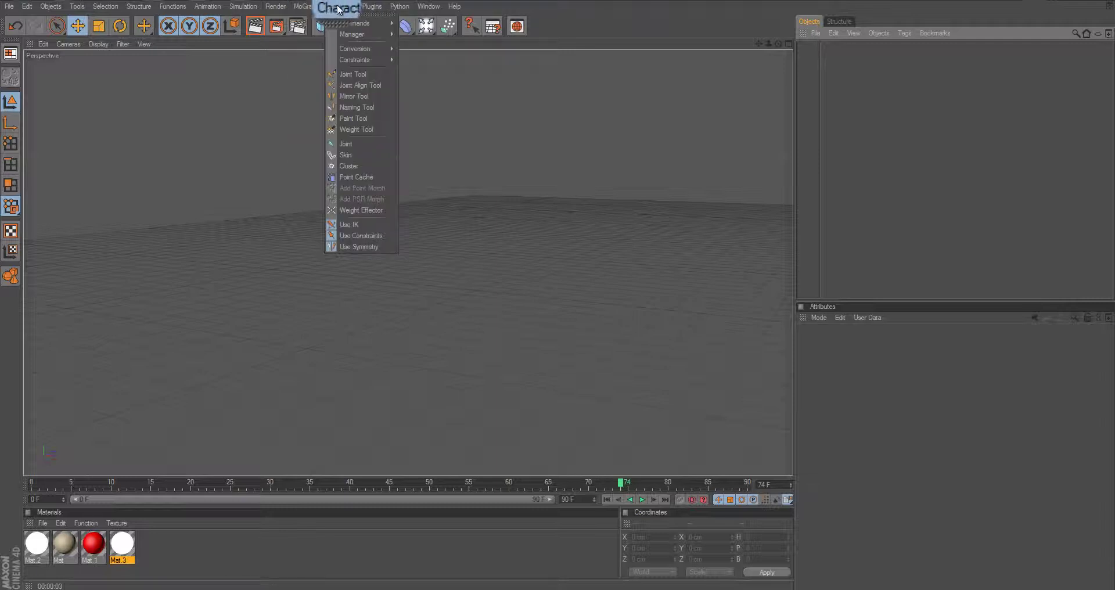
mouse_move(306, 6)
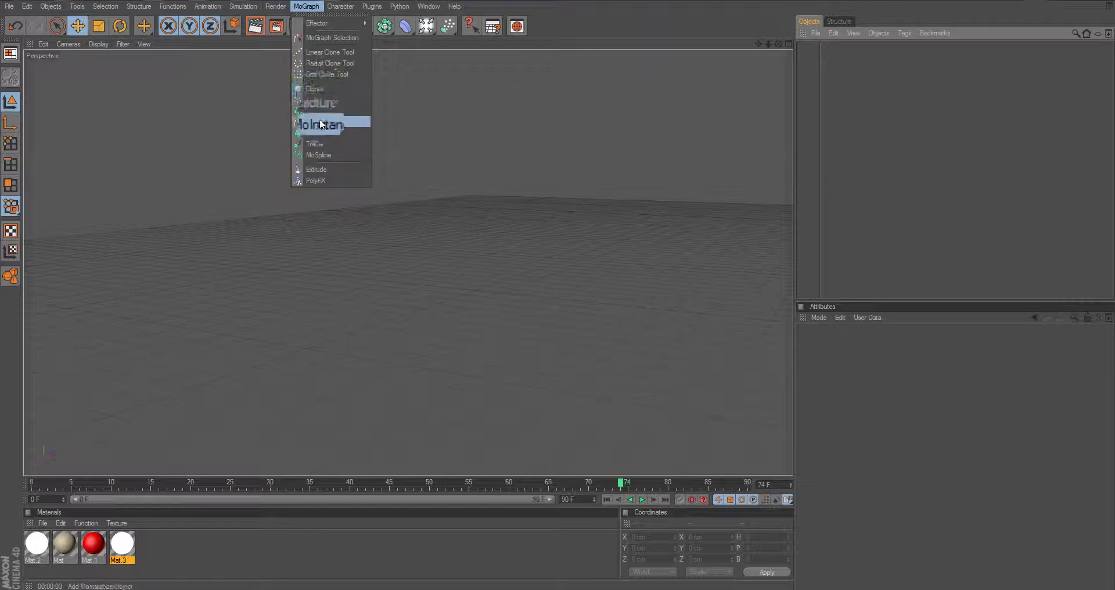
left_click(591, 9)
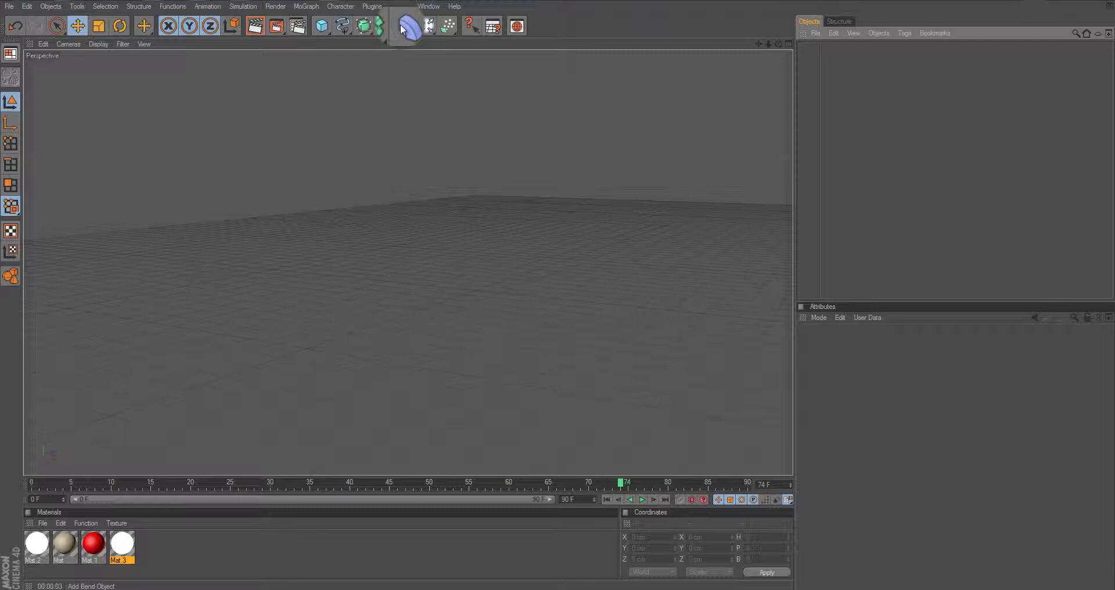
left_click_drag(400, 24, 672, 22)
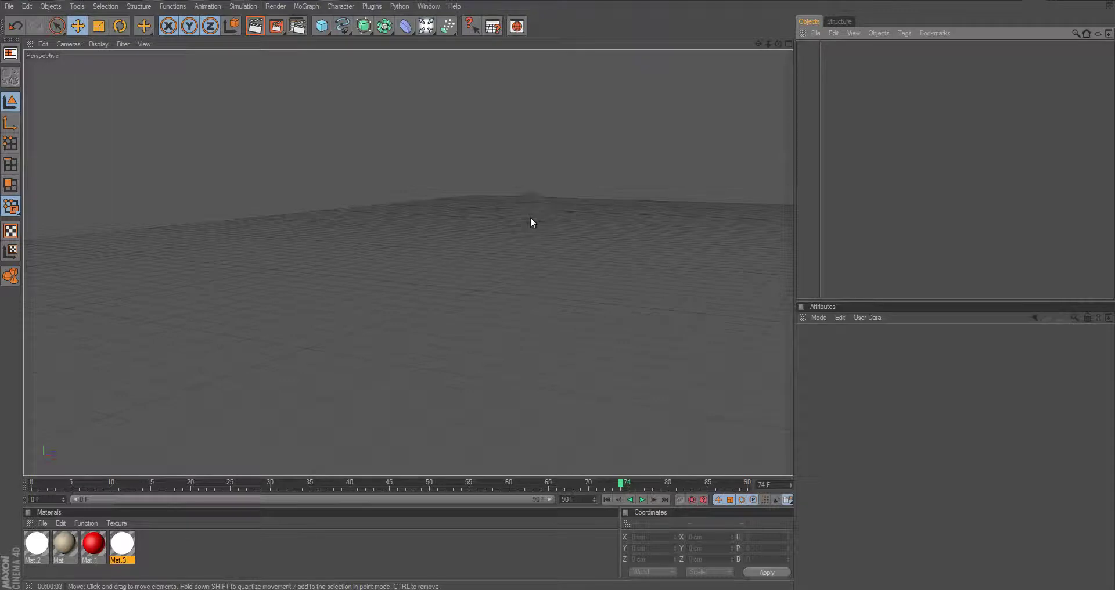
left_click_drag(554, 287, 558, 289, "alt")
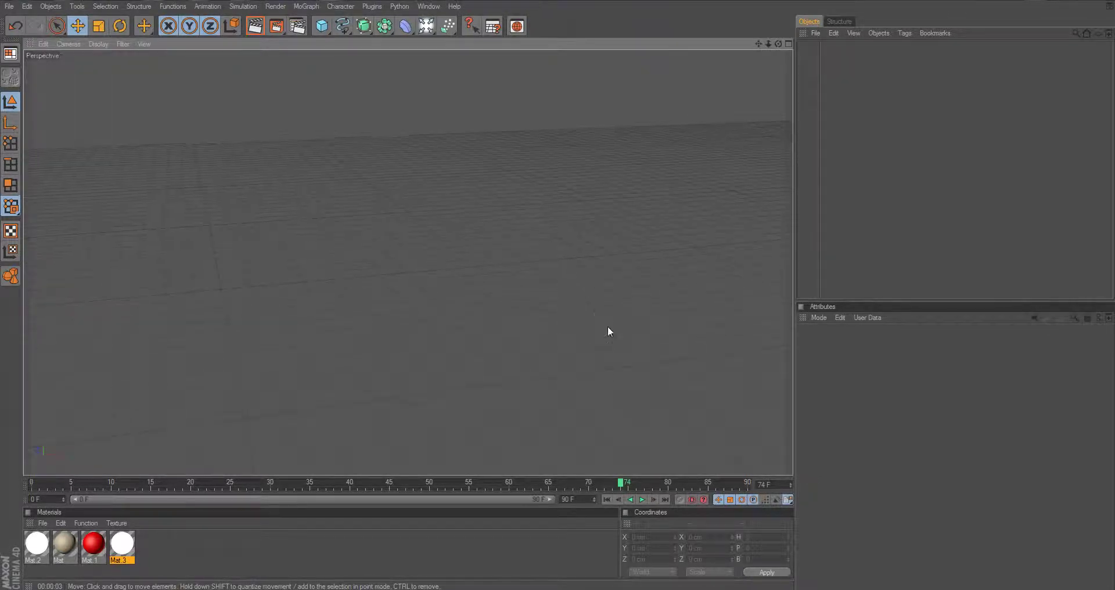
mouse_move(607, 326)
left_mouse_down("alt")
mouse_move(555, 289)
mouse_move(607, 326)
left_mouse_up("alt")
left_click_drag(559, 295, 559, 294, "alt")
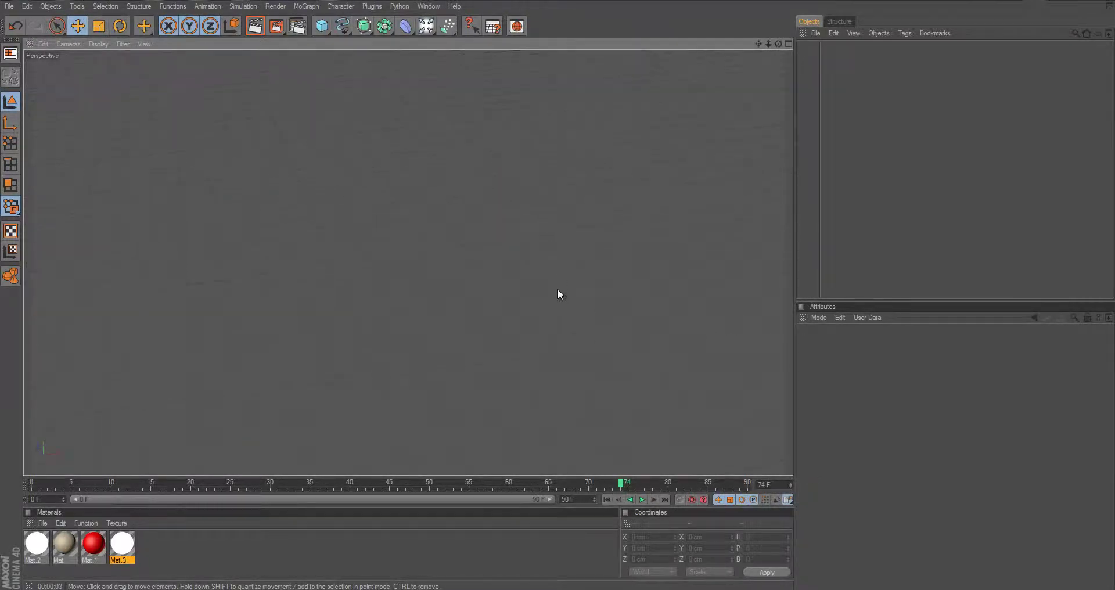
mouse_move(595, 348)
left_mouse_down("alt")
mouse_move(531, 301)
mouse_move(557, 295)
left_mouse_up("alt")
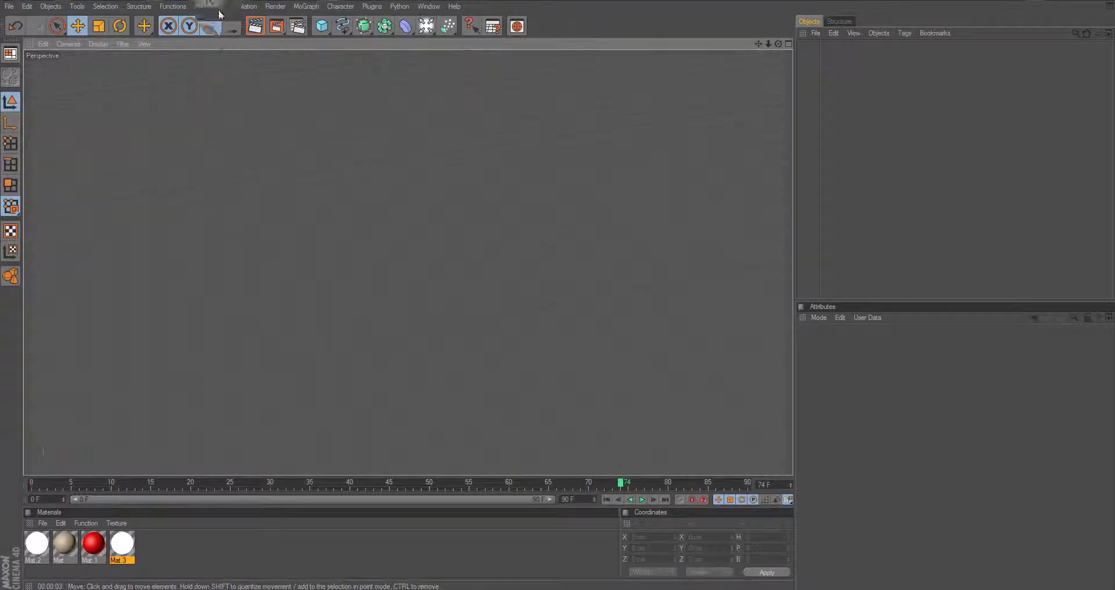